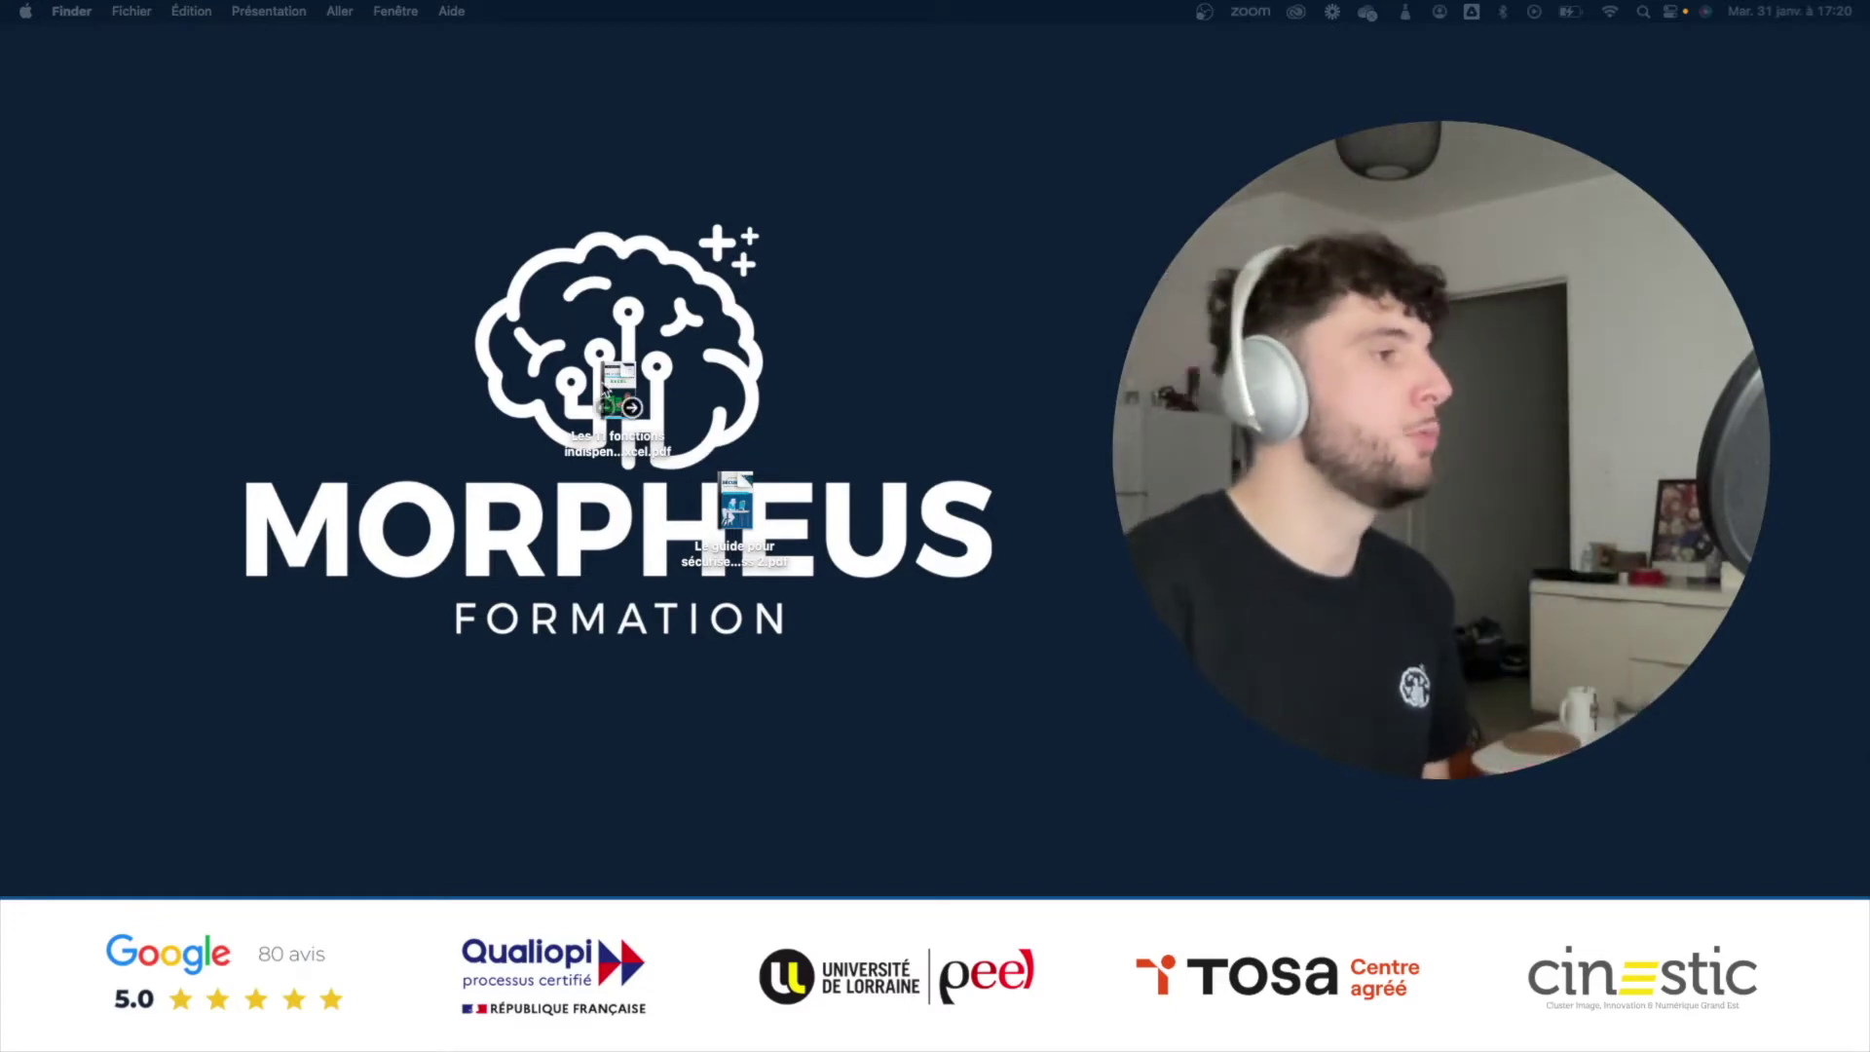
Open the Excel functions e-book PDF and scroll through its opening pages.
double_click(618, 395)
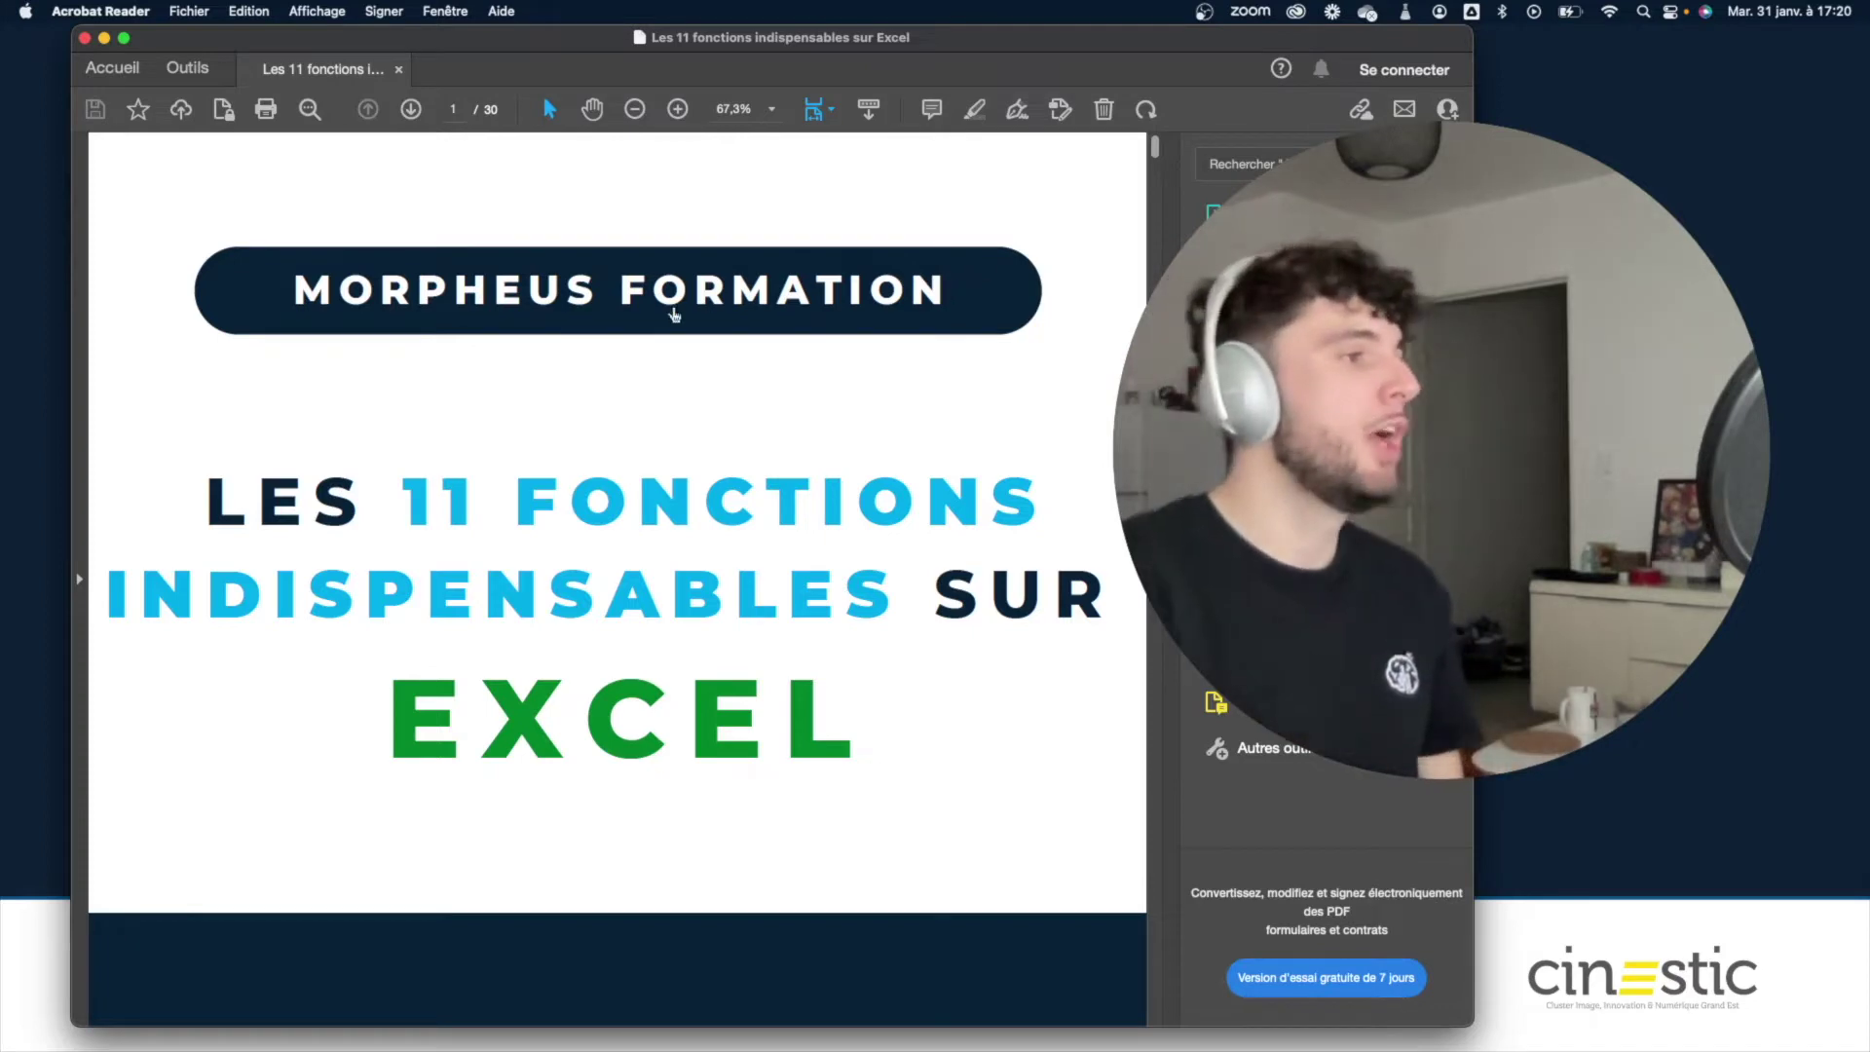
scroll(674, 315, "down", 3)
scroll(667, 327, "down", 3)
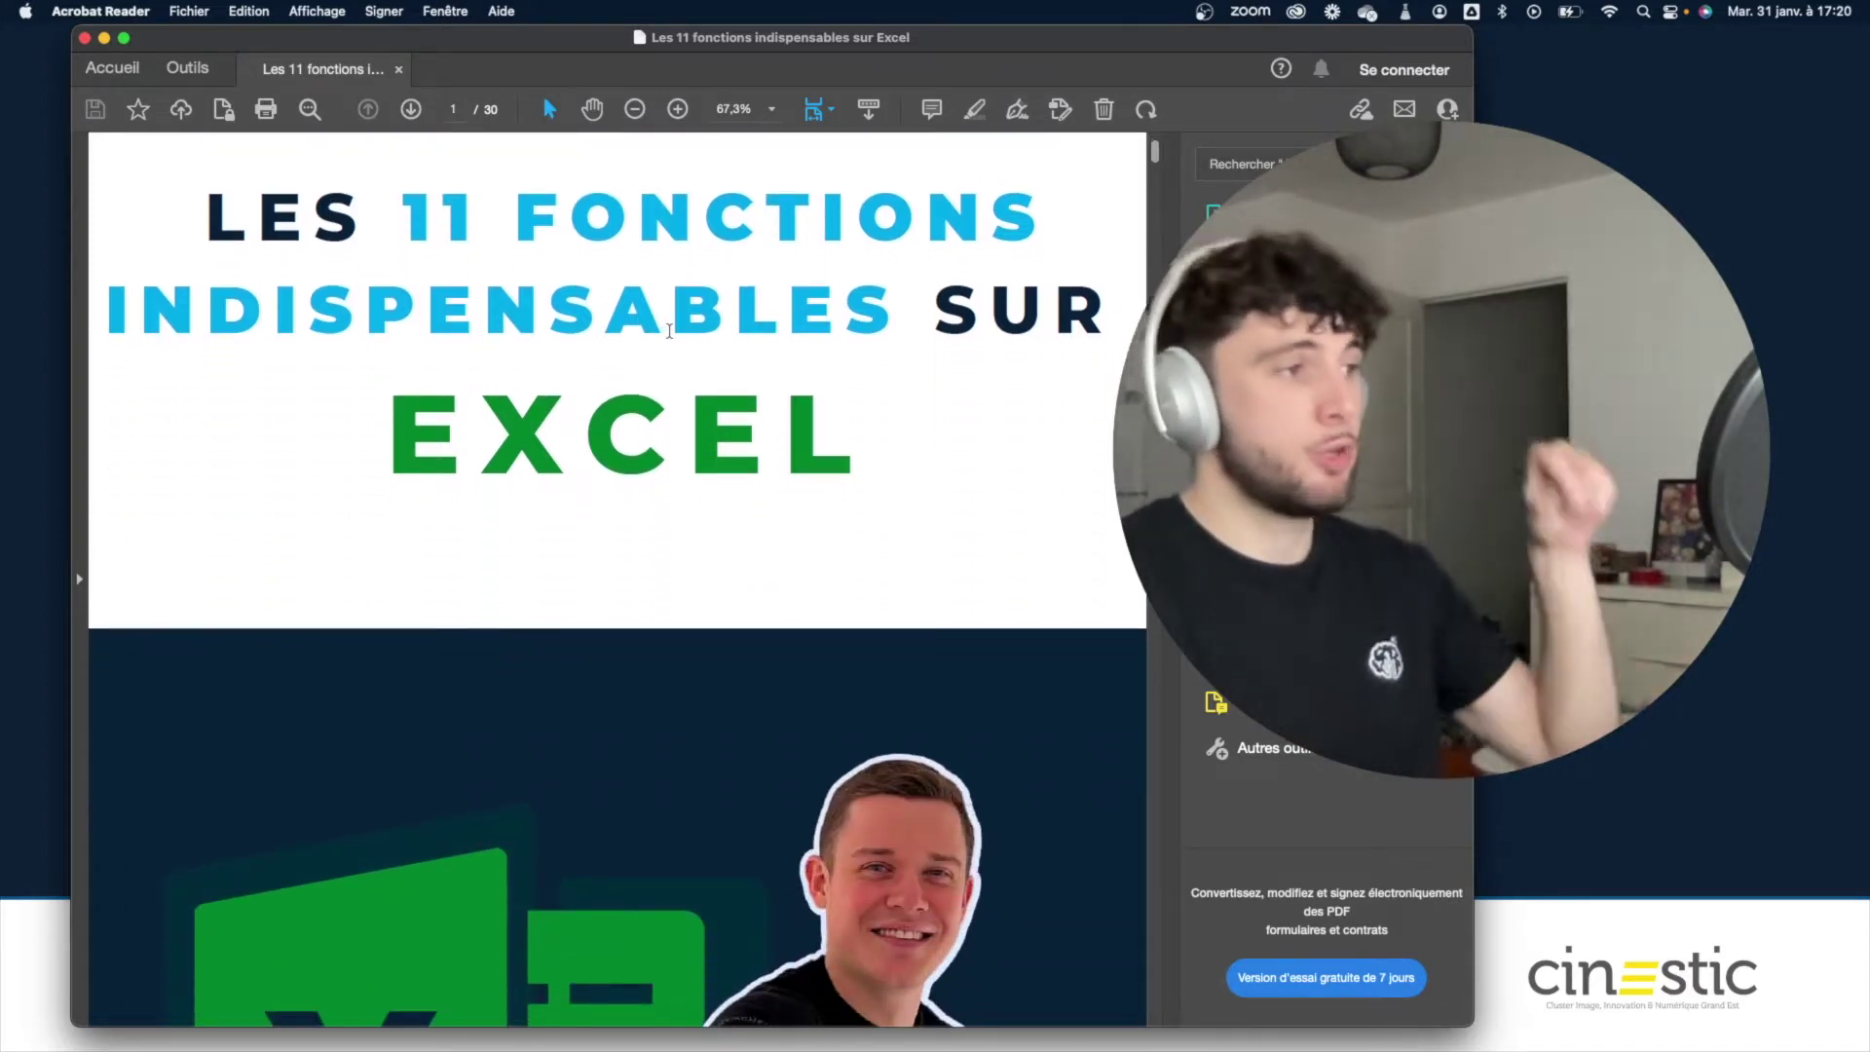
scroll(711, 342, "down", 5)
scroll(711, 343, "down", 5)
scroll(711, 342, "down", 4)
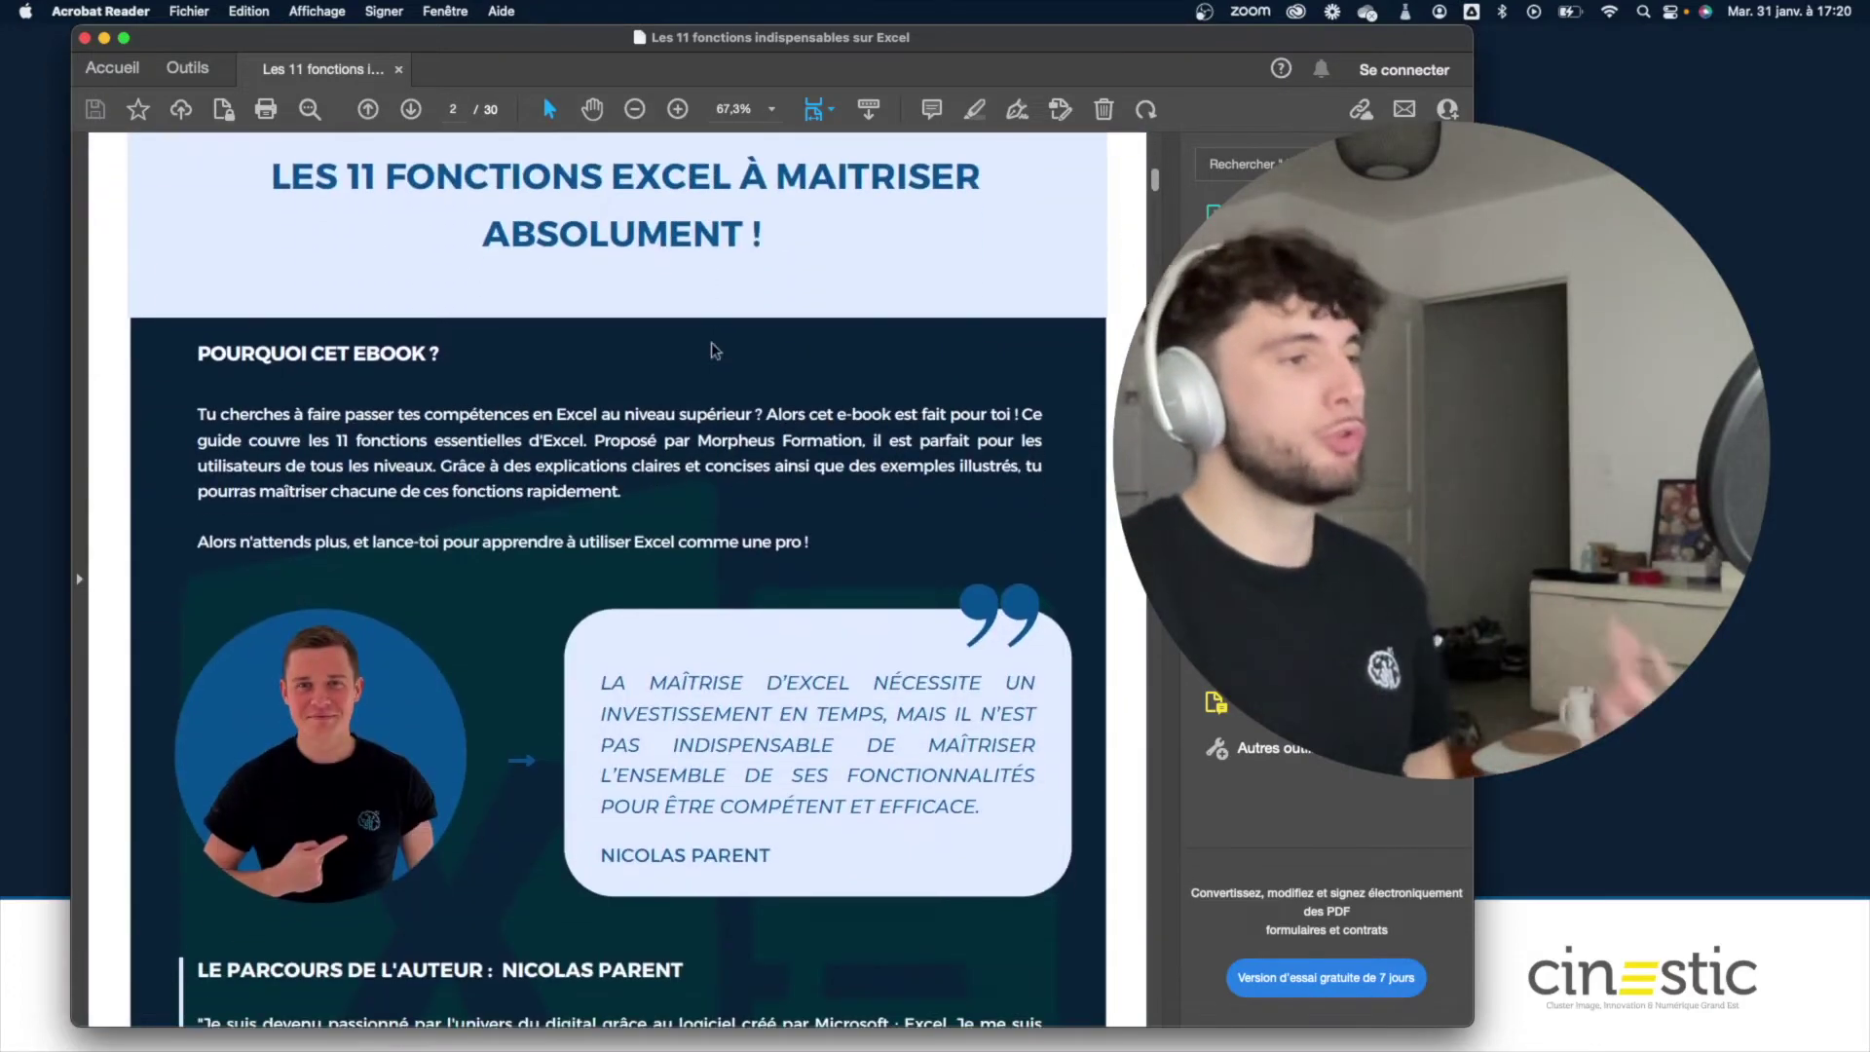
scroll(711, 342, "down", 4)
scroll(711, 342, "down", 5)
scroll(711, 342, "down", 6)
scroll(710, 340, "down", 6)
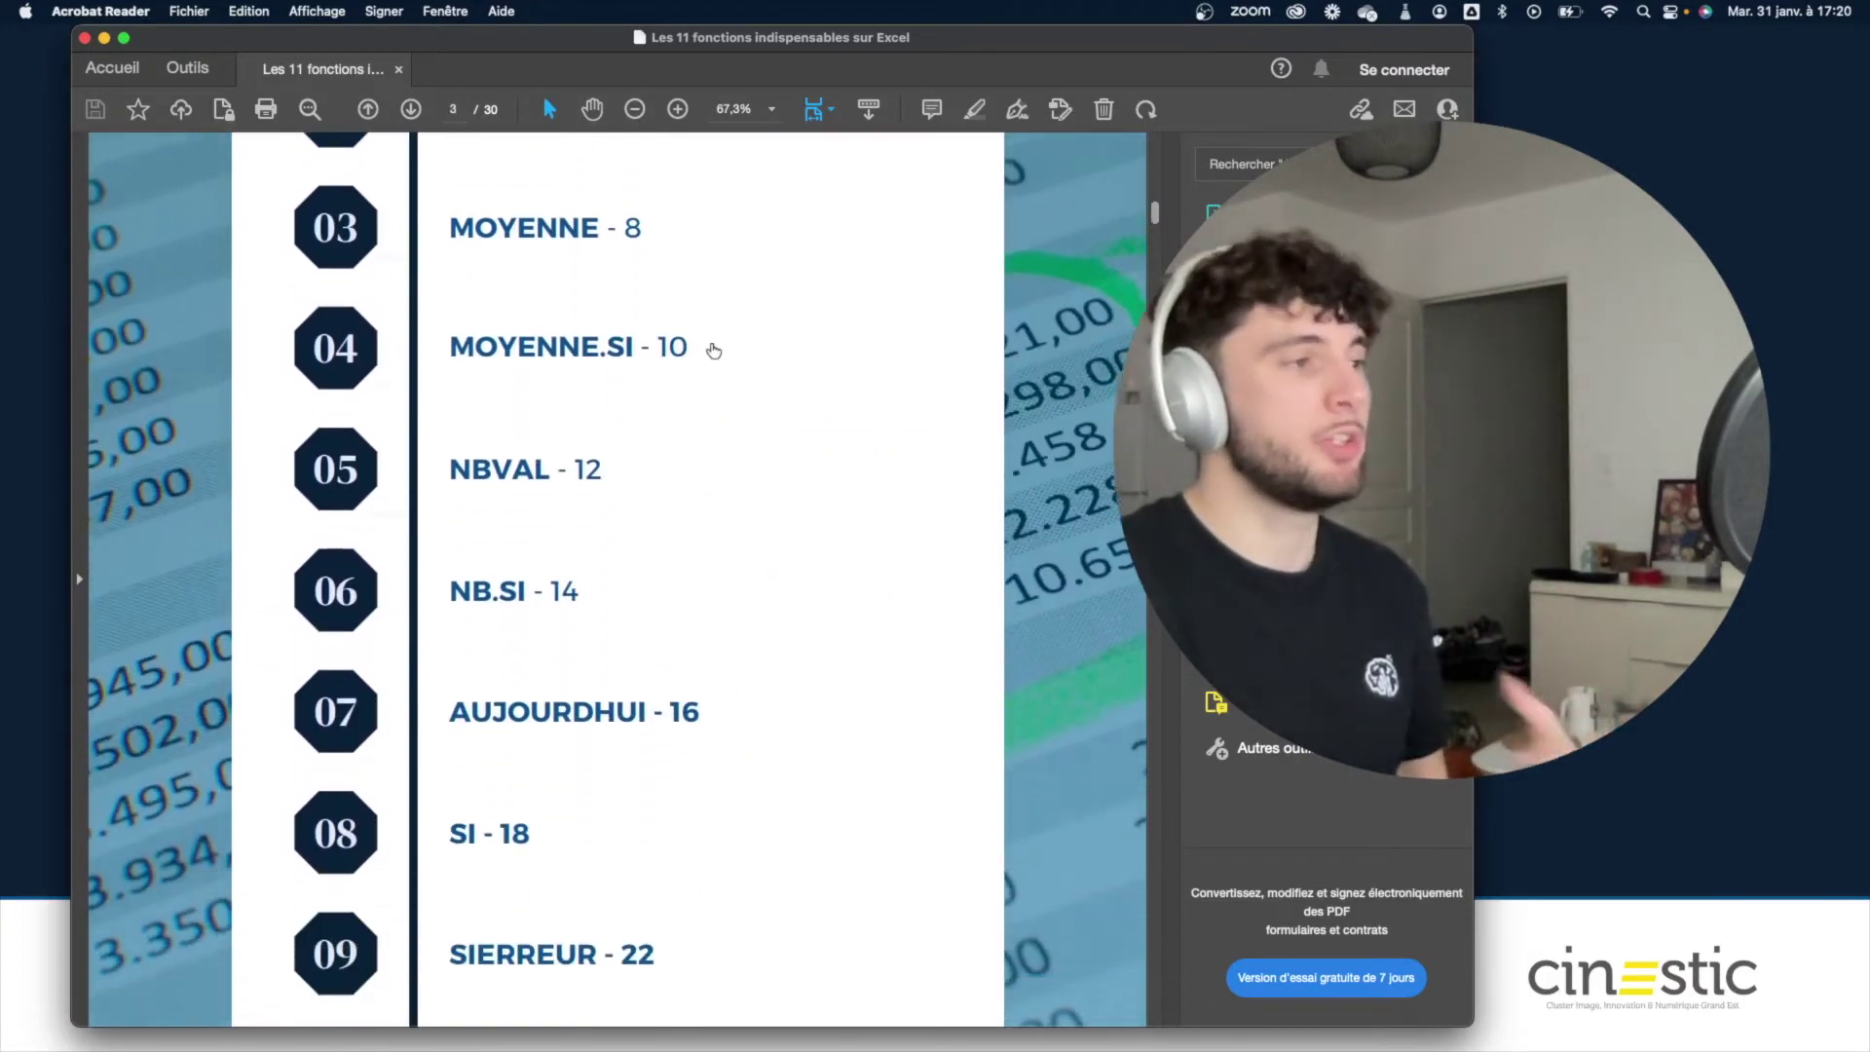
Jump to the NBVAL function page from the contents, skim it, then close the e-book.
left_click(536, 407)
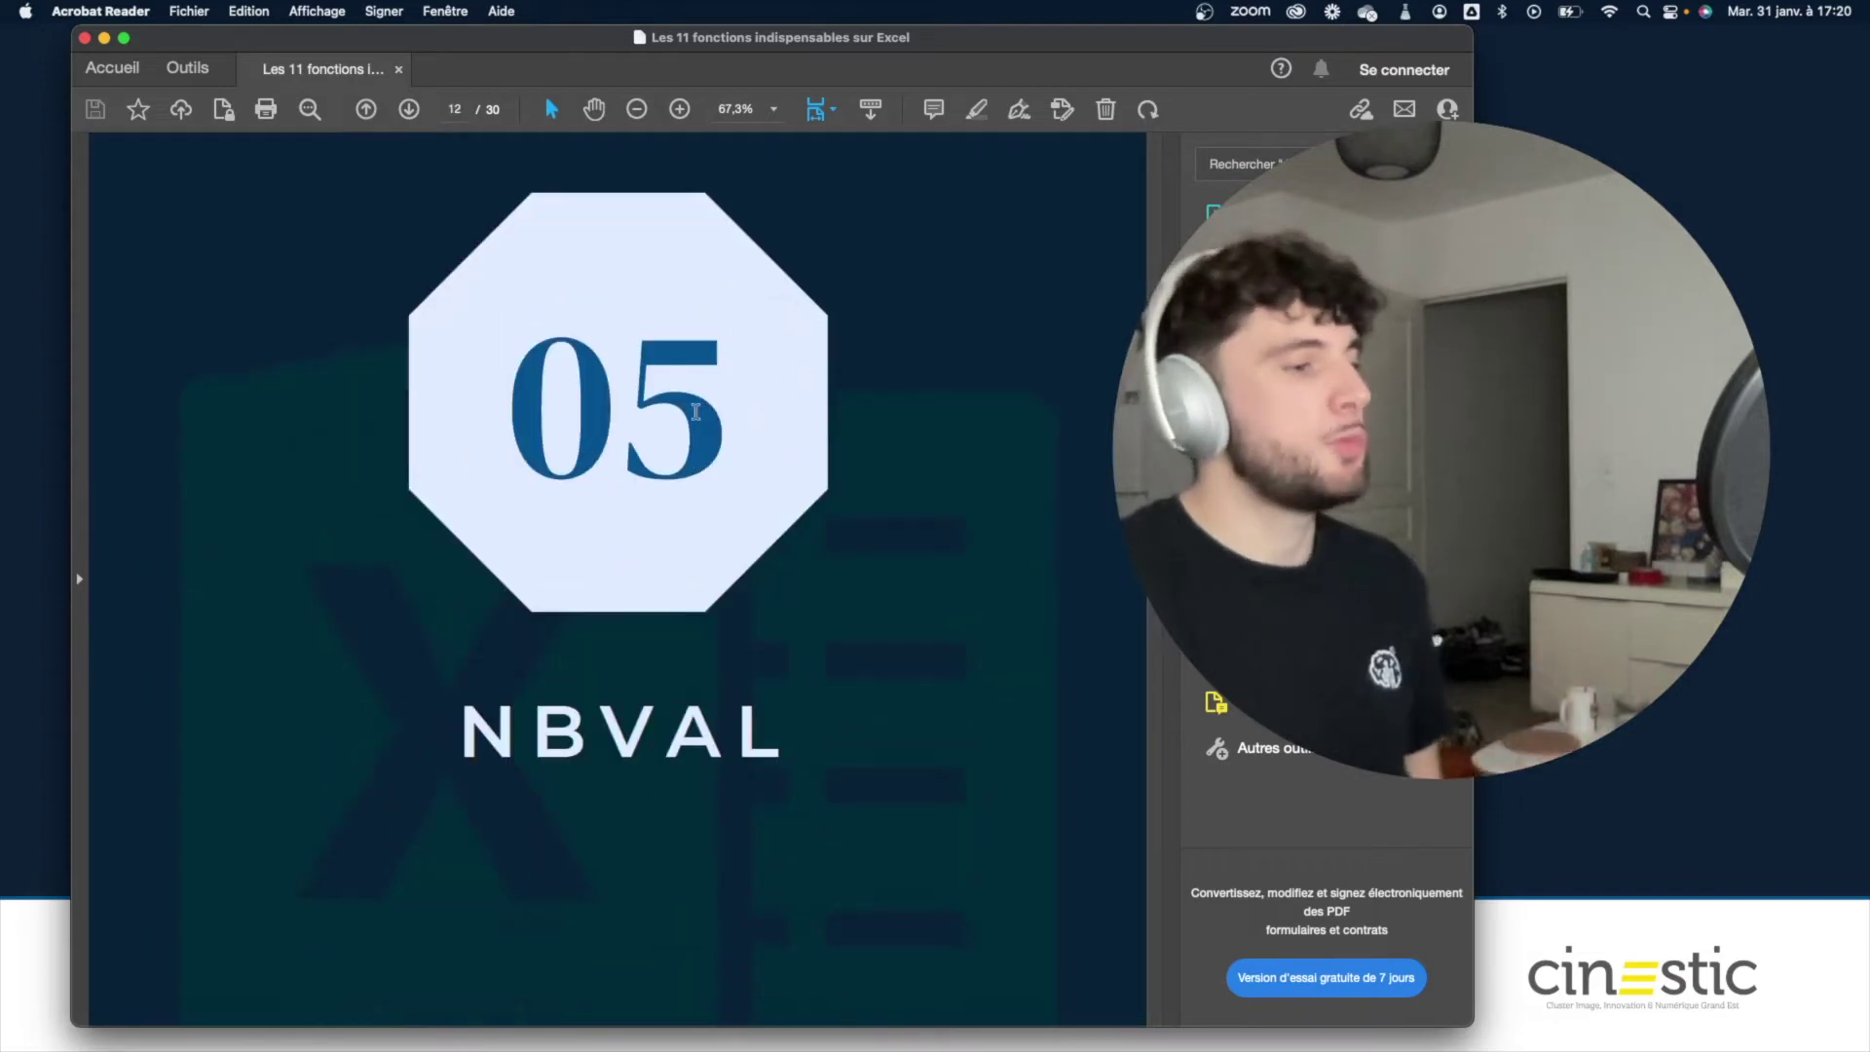
scroll(696, 411, "down", 6)
scroll(696, 411, "down", 1)
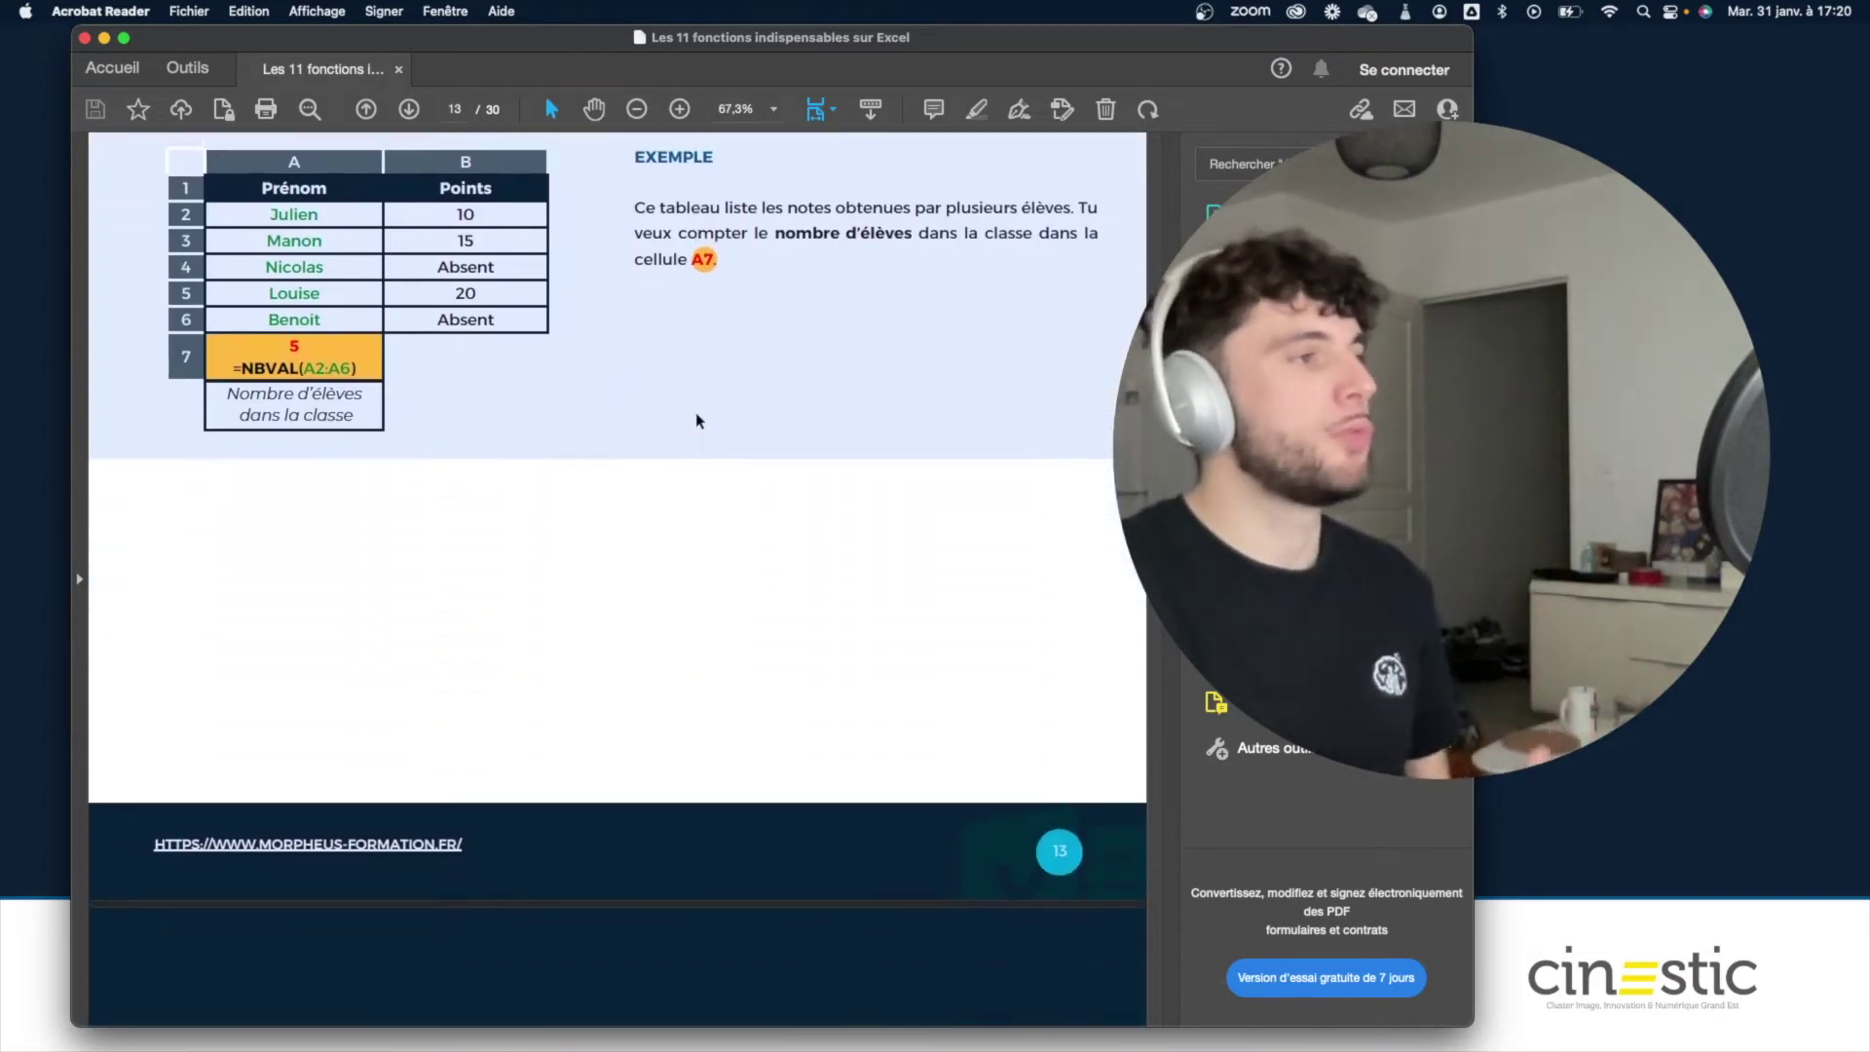
scroll(696, 415, "up", 6)
scroll(697, 419, "up", 2)
scroll(698, 419, "up", 3)
scroll(687, 404, "up", 2)
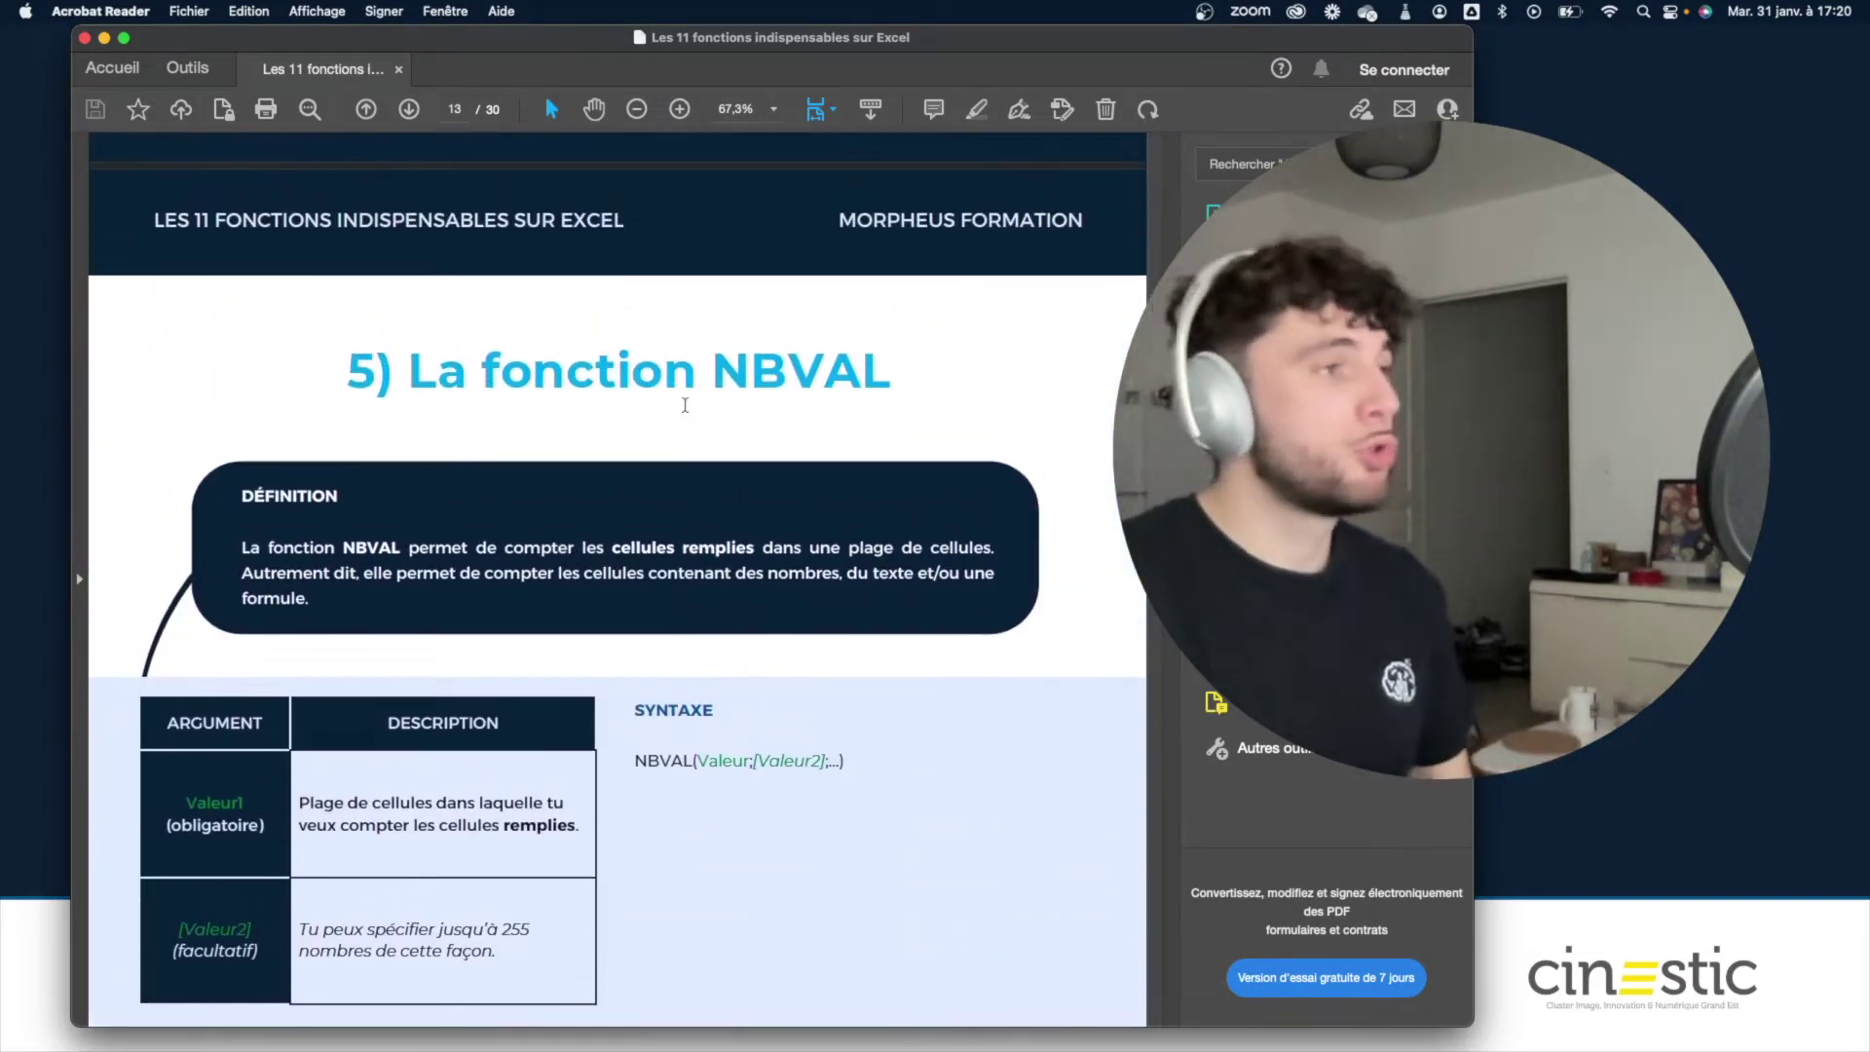
left_click(85, 38)
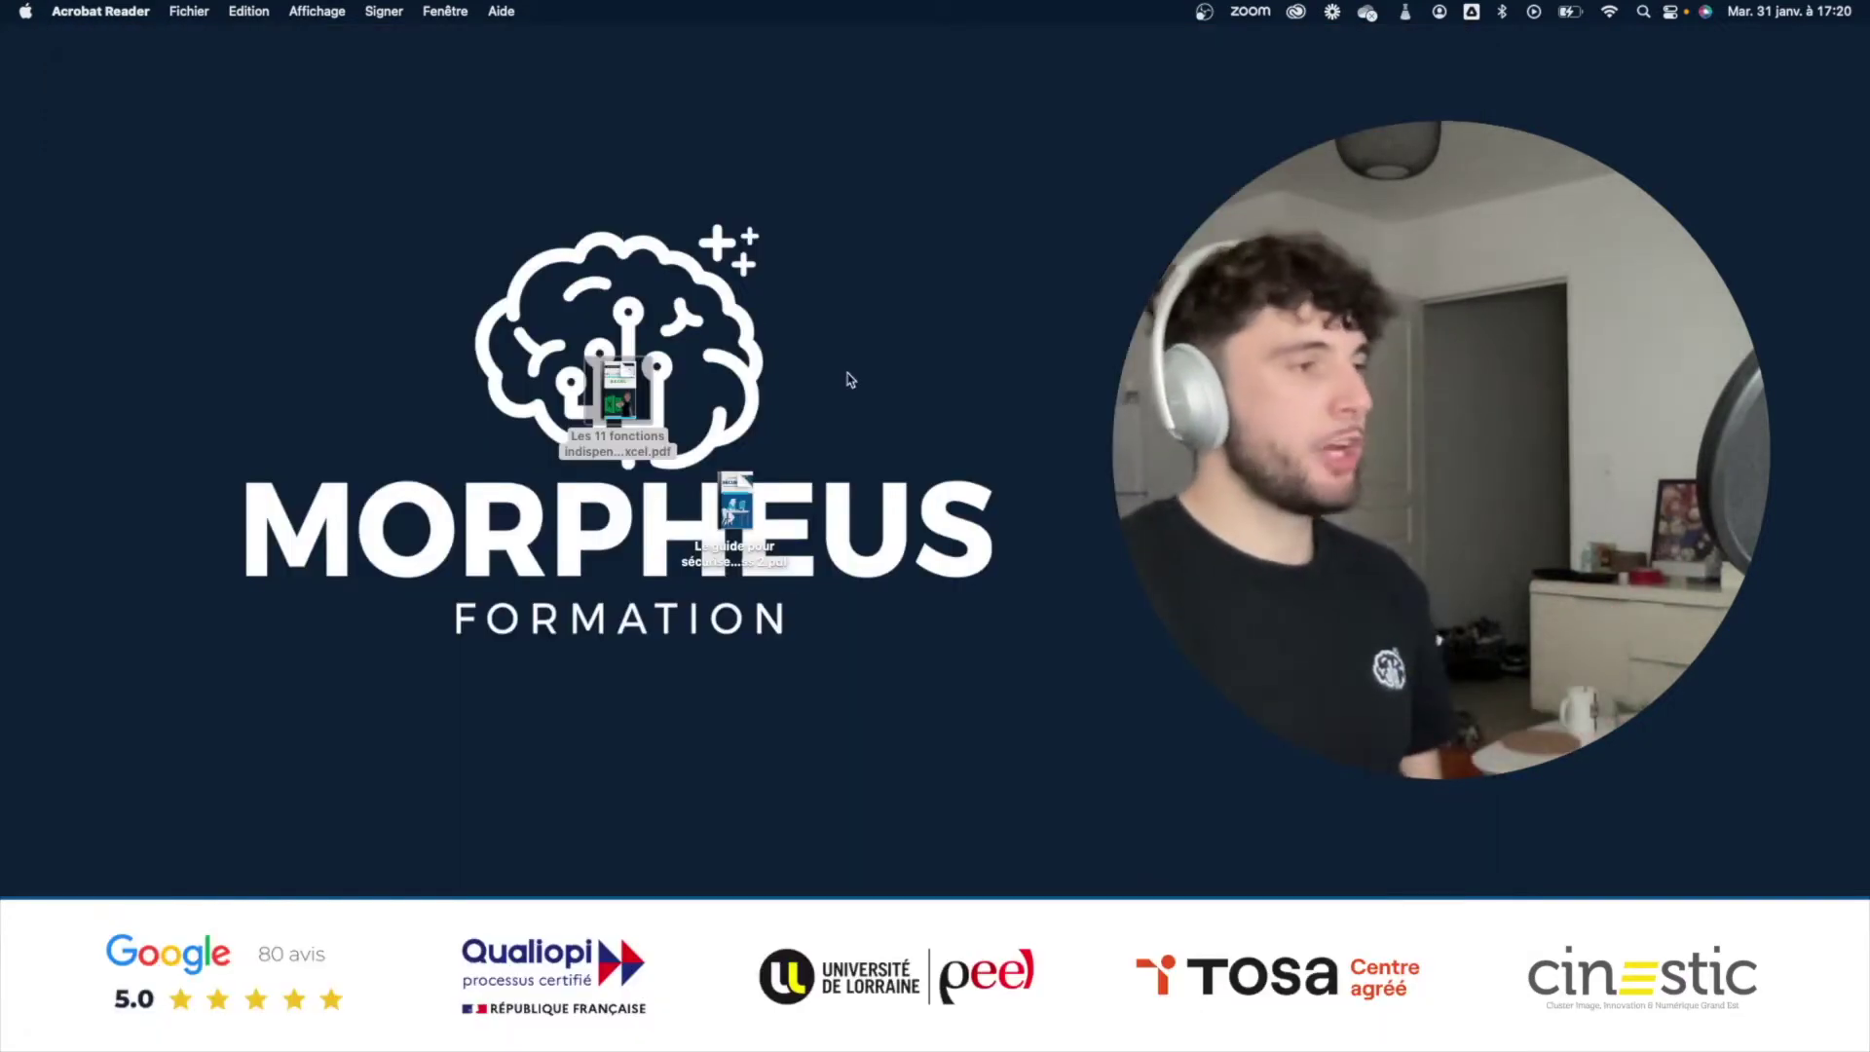
Open the WordPress security guide PDF and scroll through all its pages to page 9.
double_click(746, 484)
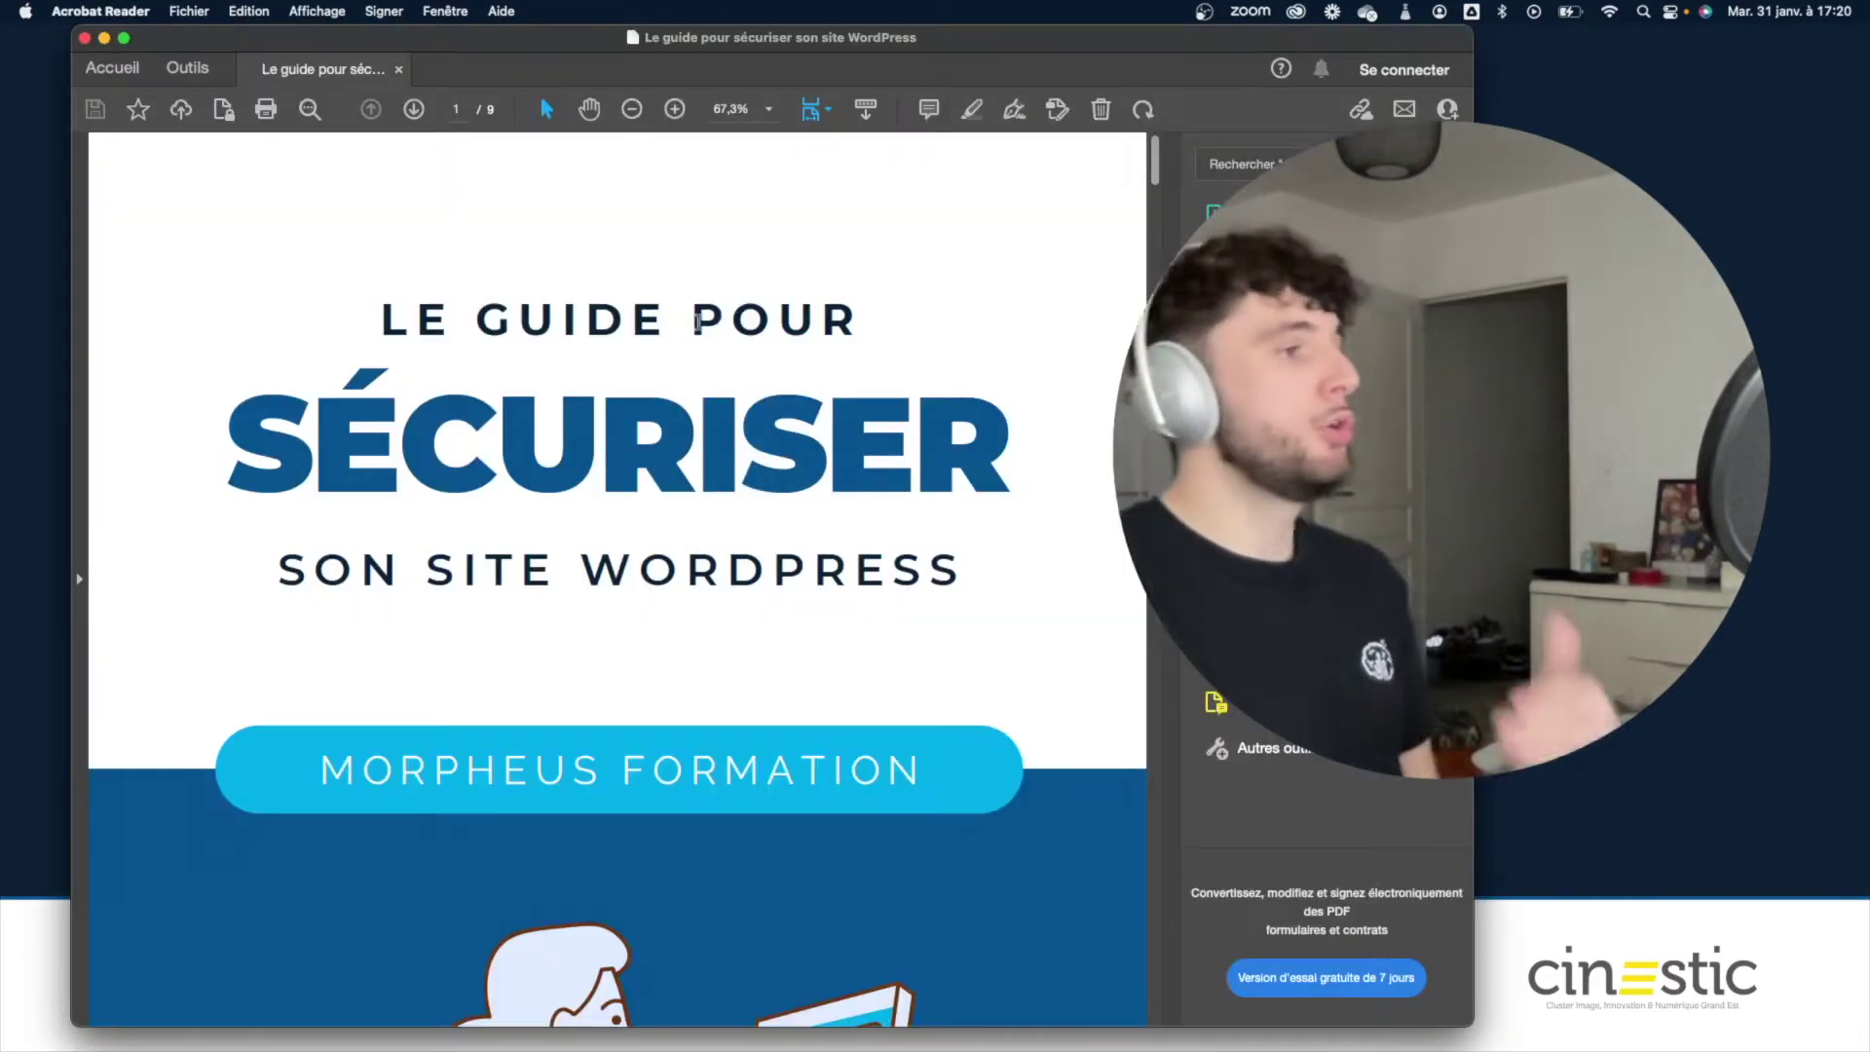
scroll(697, 322, "down", 1)
scroll(697, 321, "down", 5)
scroll(698, 324, "down", 3)
scroll(699, 329, "down", 5)
scroll(698, 330, "down", 2)
scroll(698, 321, "down", 1)
scroll(698, 321, "down", 5)
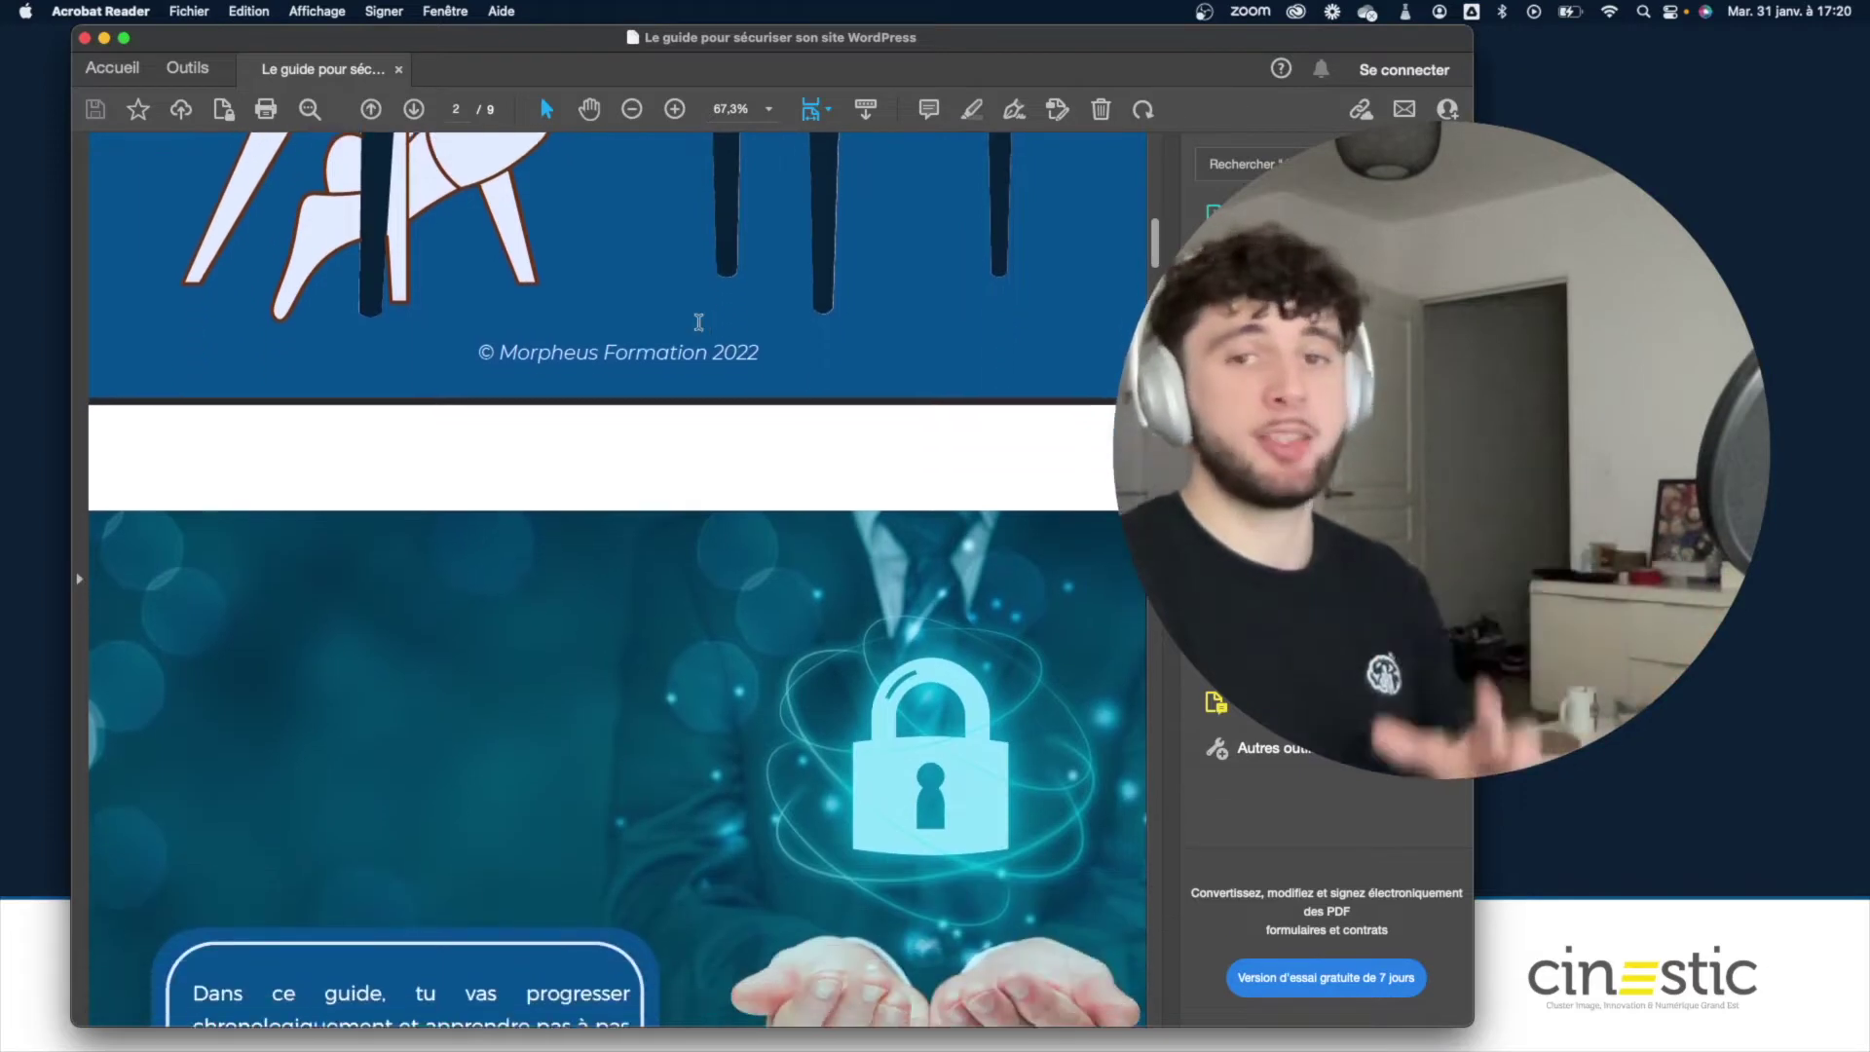
scroll(698, 322, "down", 2)
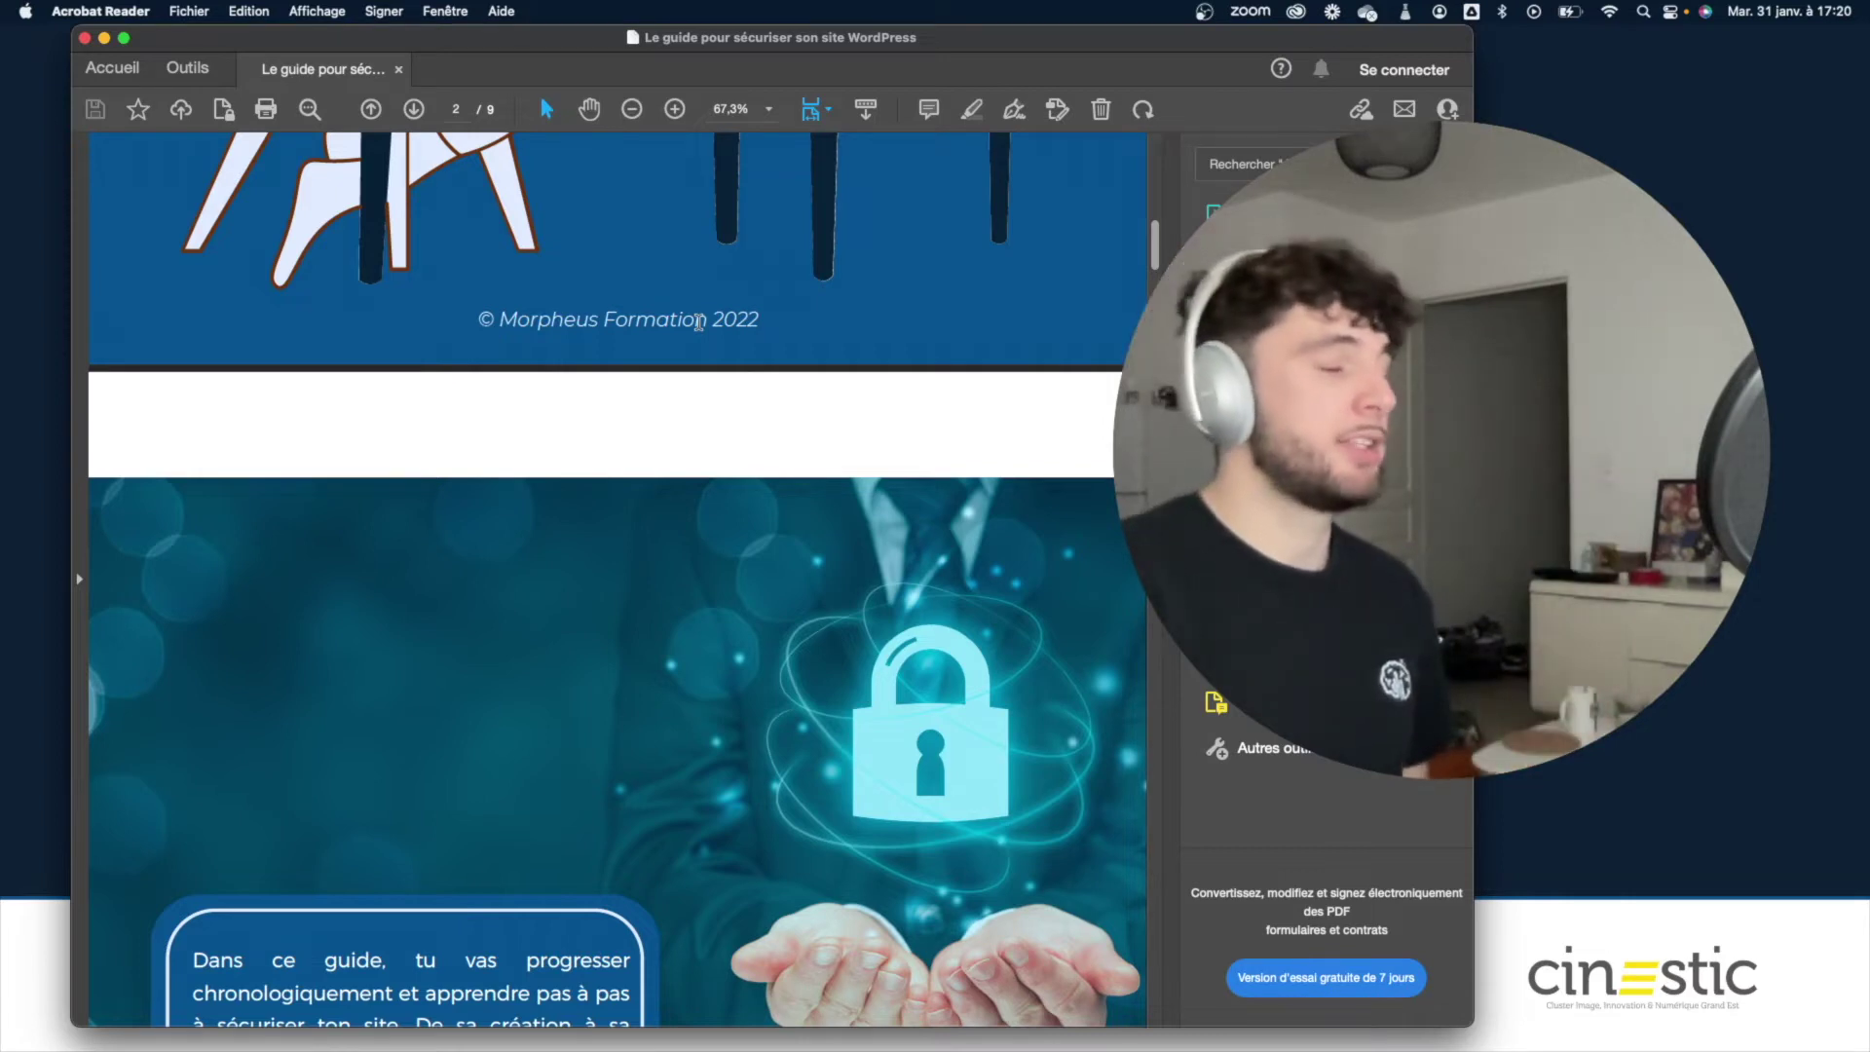
scroll(698, 322, "down", 5)
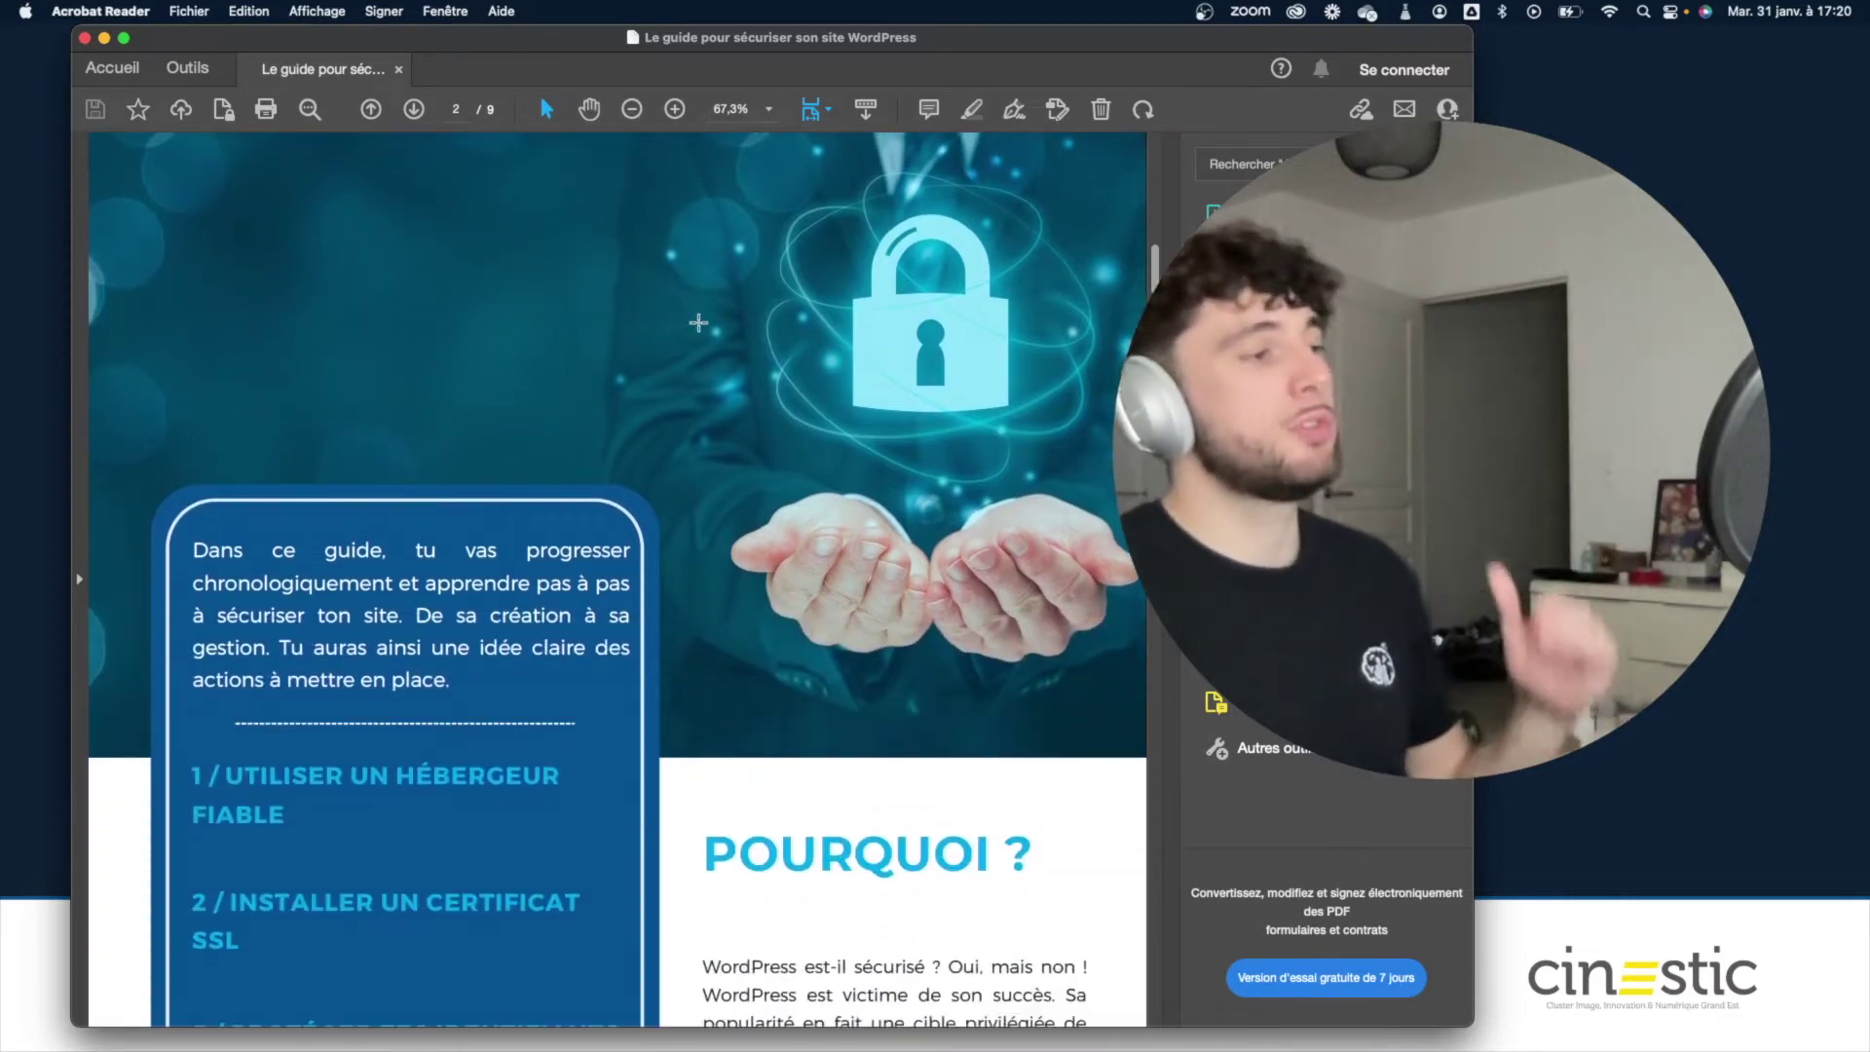
scroll(698, 322, "down", 3)
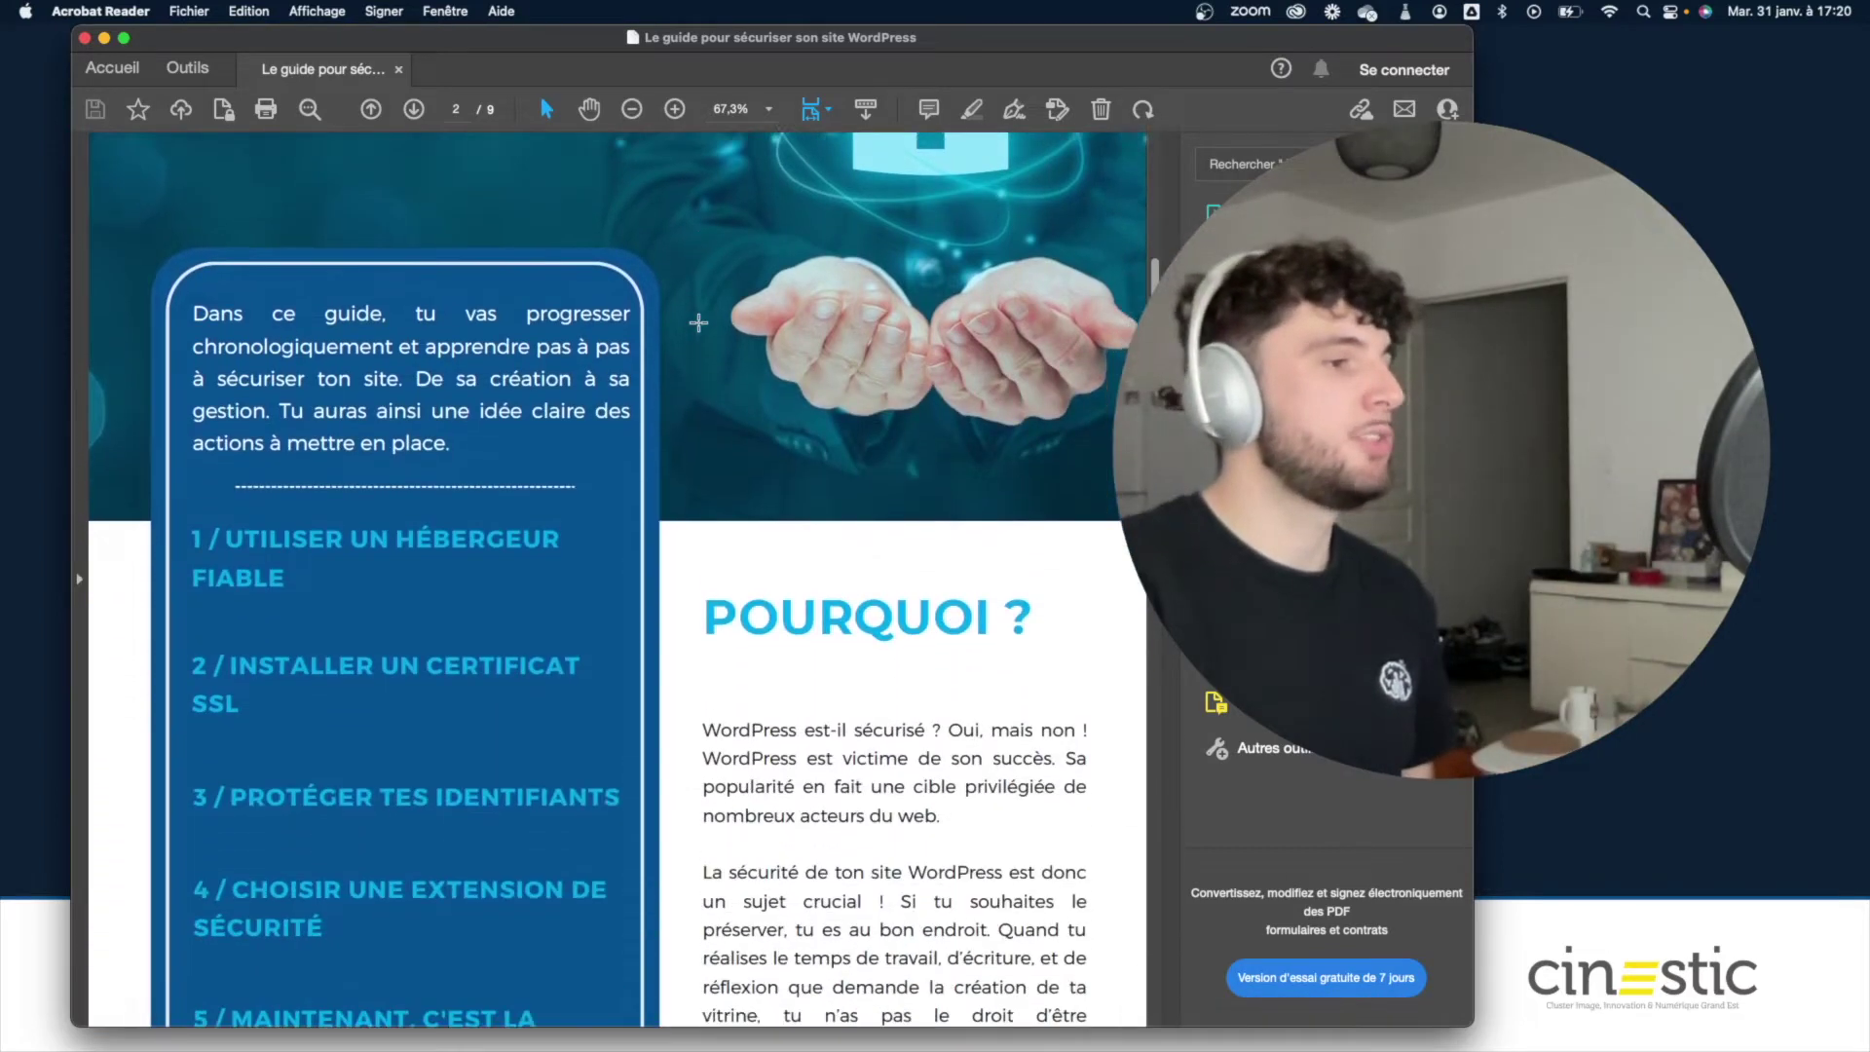
scroll(698, 323, "down", 7)
scroll(698, 322, "down", 6)
scroll(699, 322, "down", 1)
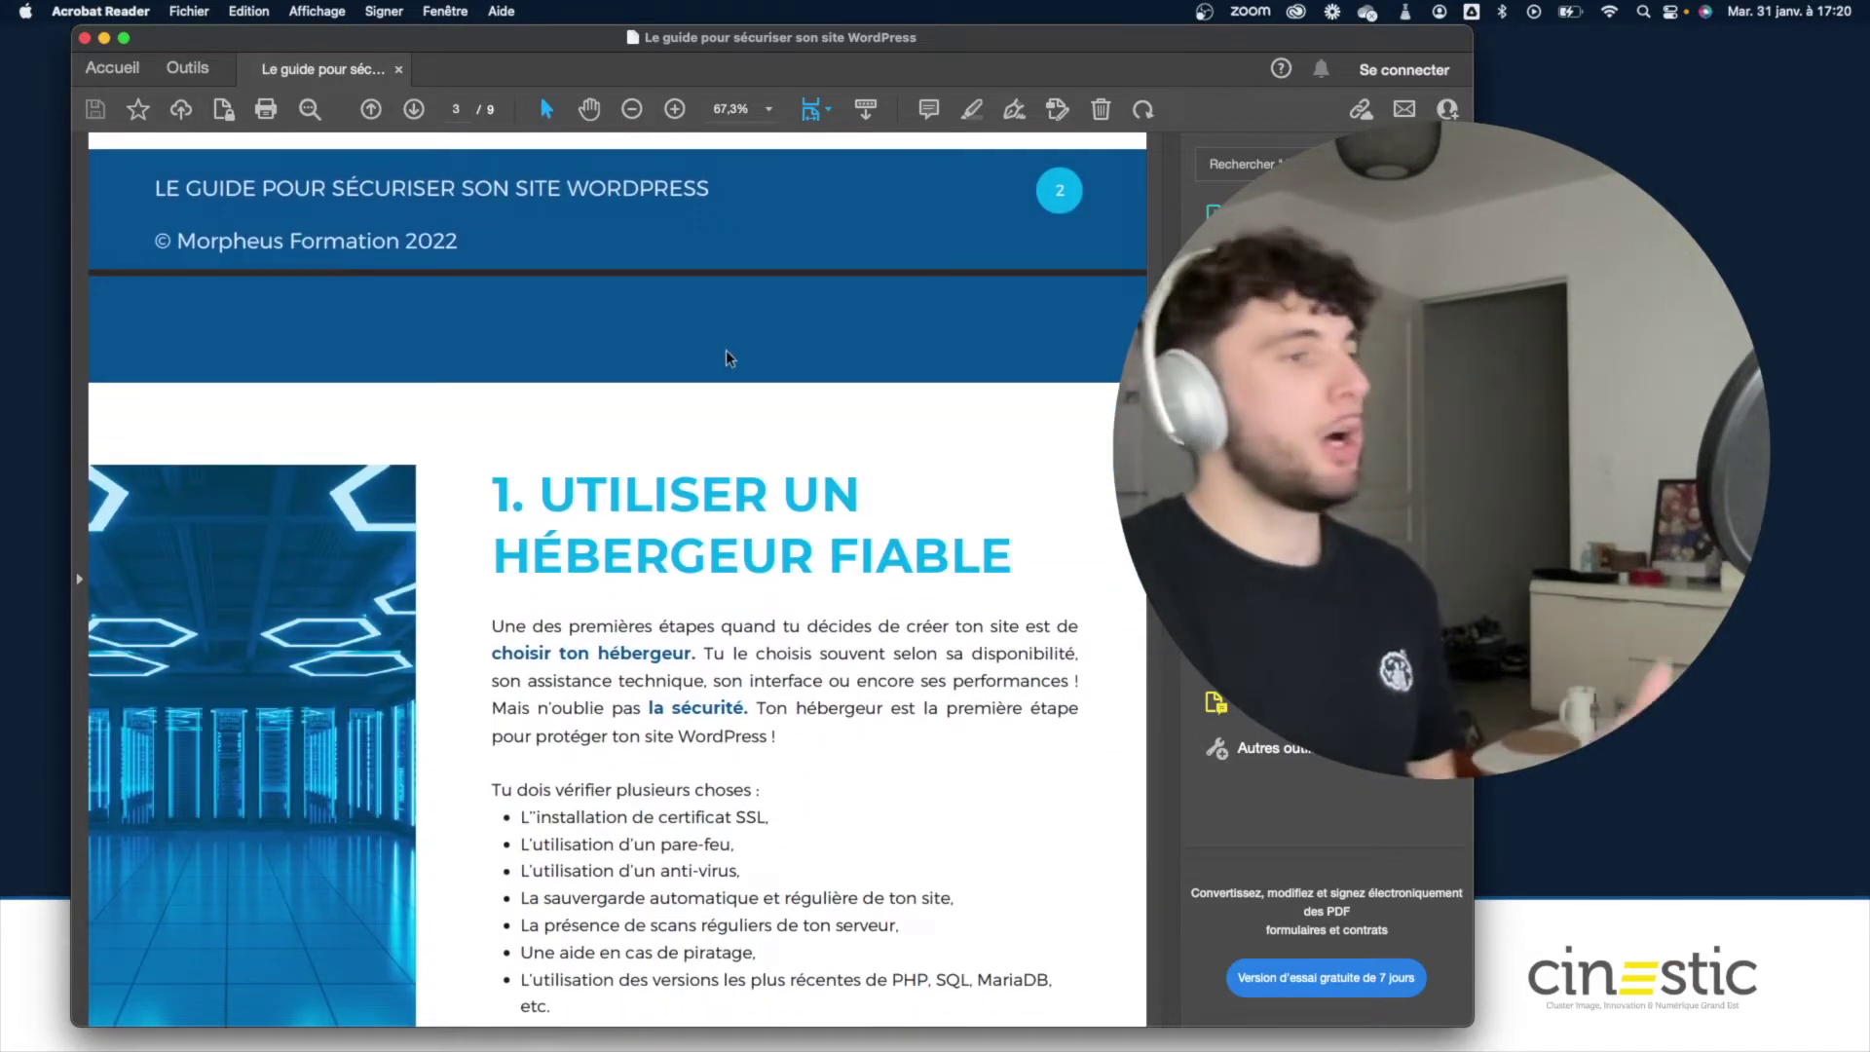
scroll(702, 331, "down", 4)
scroll(726, 349, "down", 2)
scroll(733, 359, "down", 6)
scroll(732, 359, "up", 8)
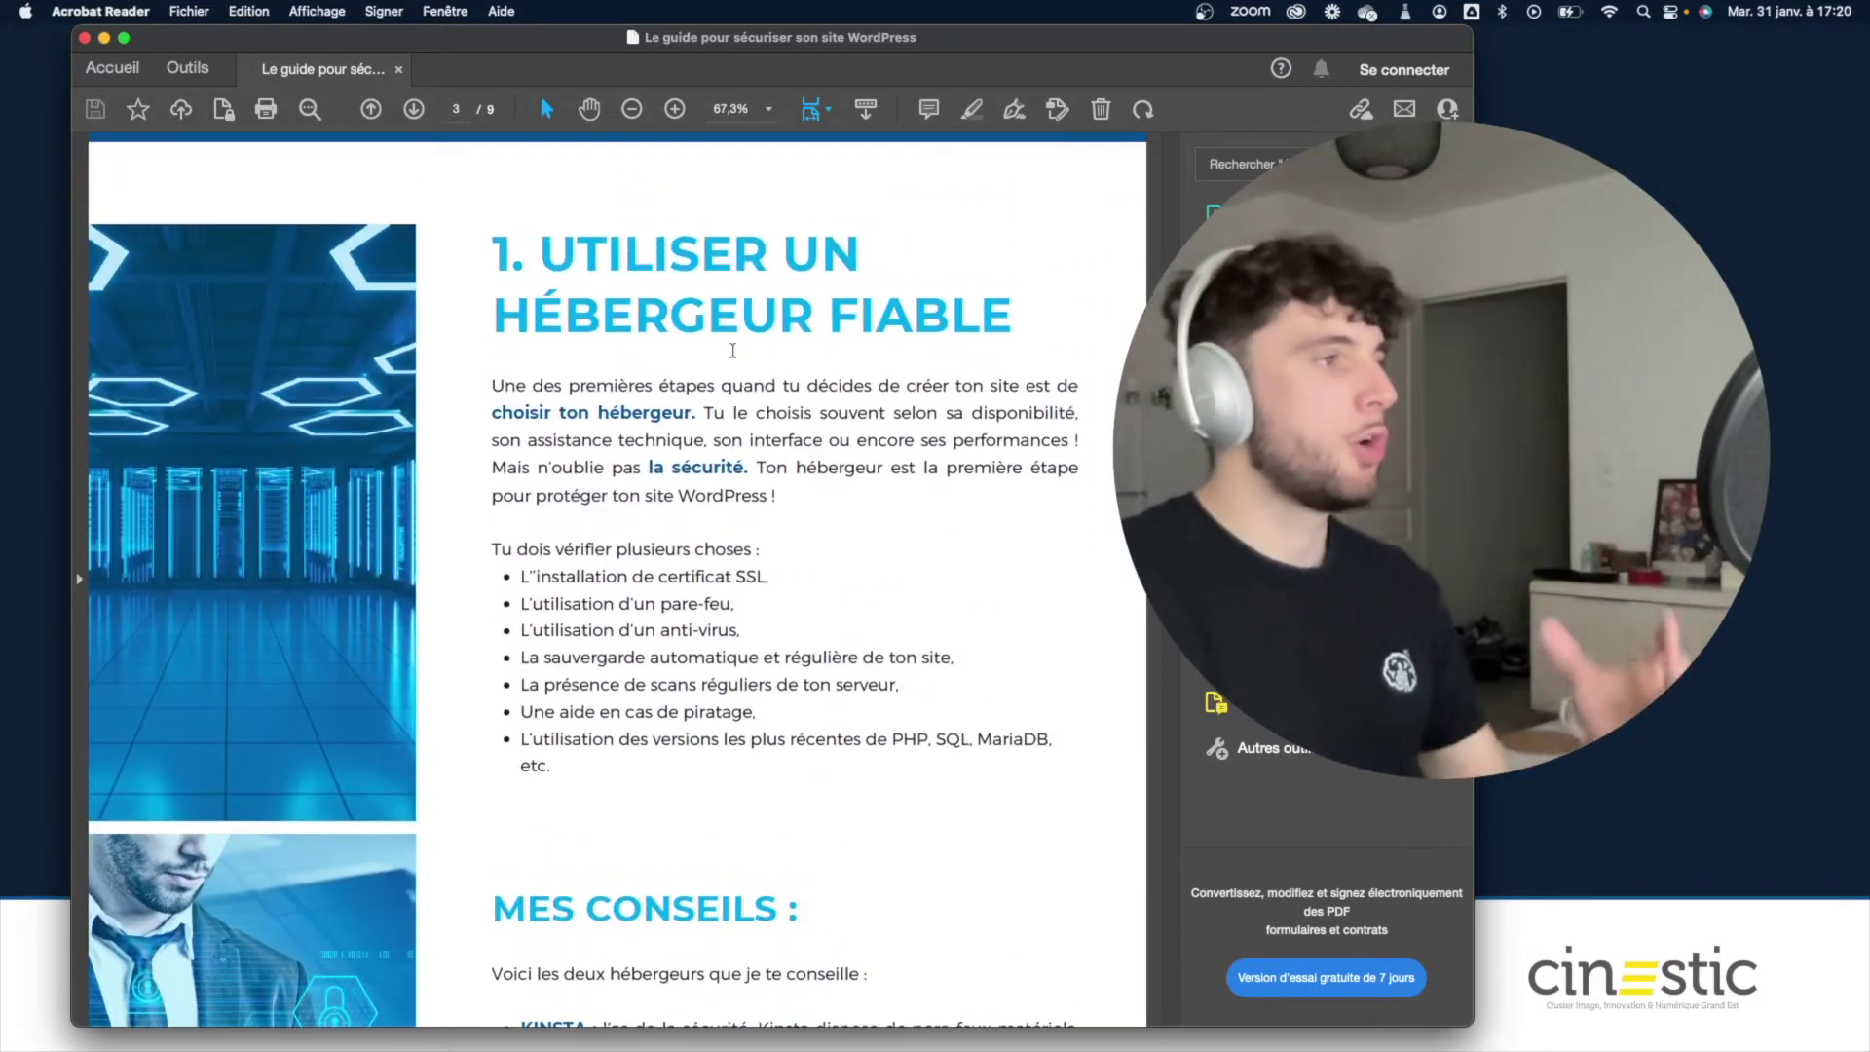
scroll(731, 351, "down", 1)
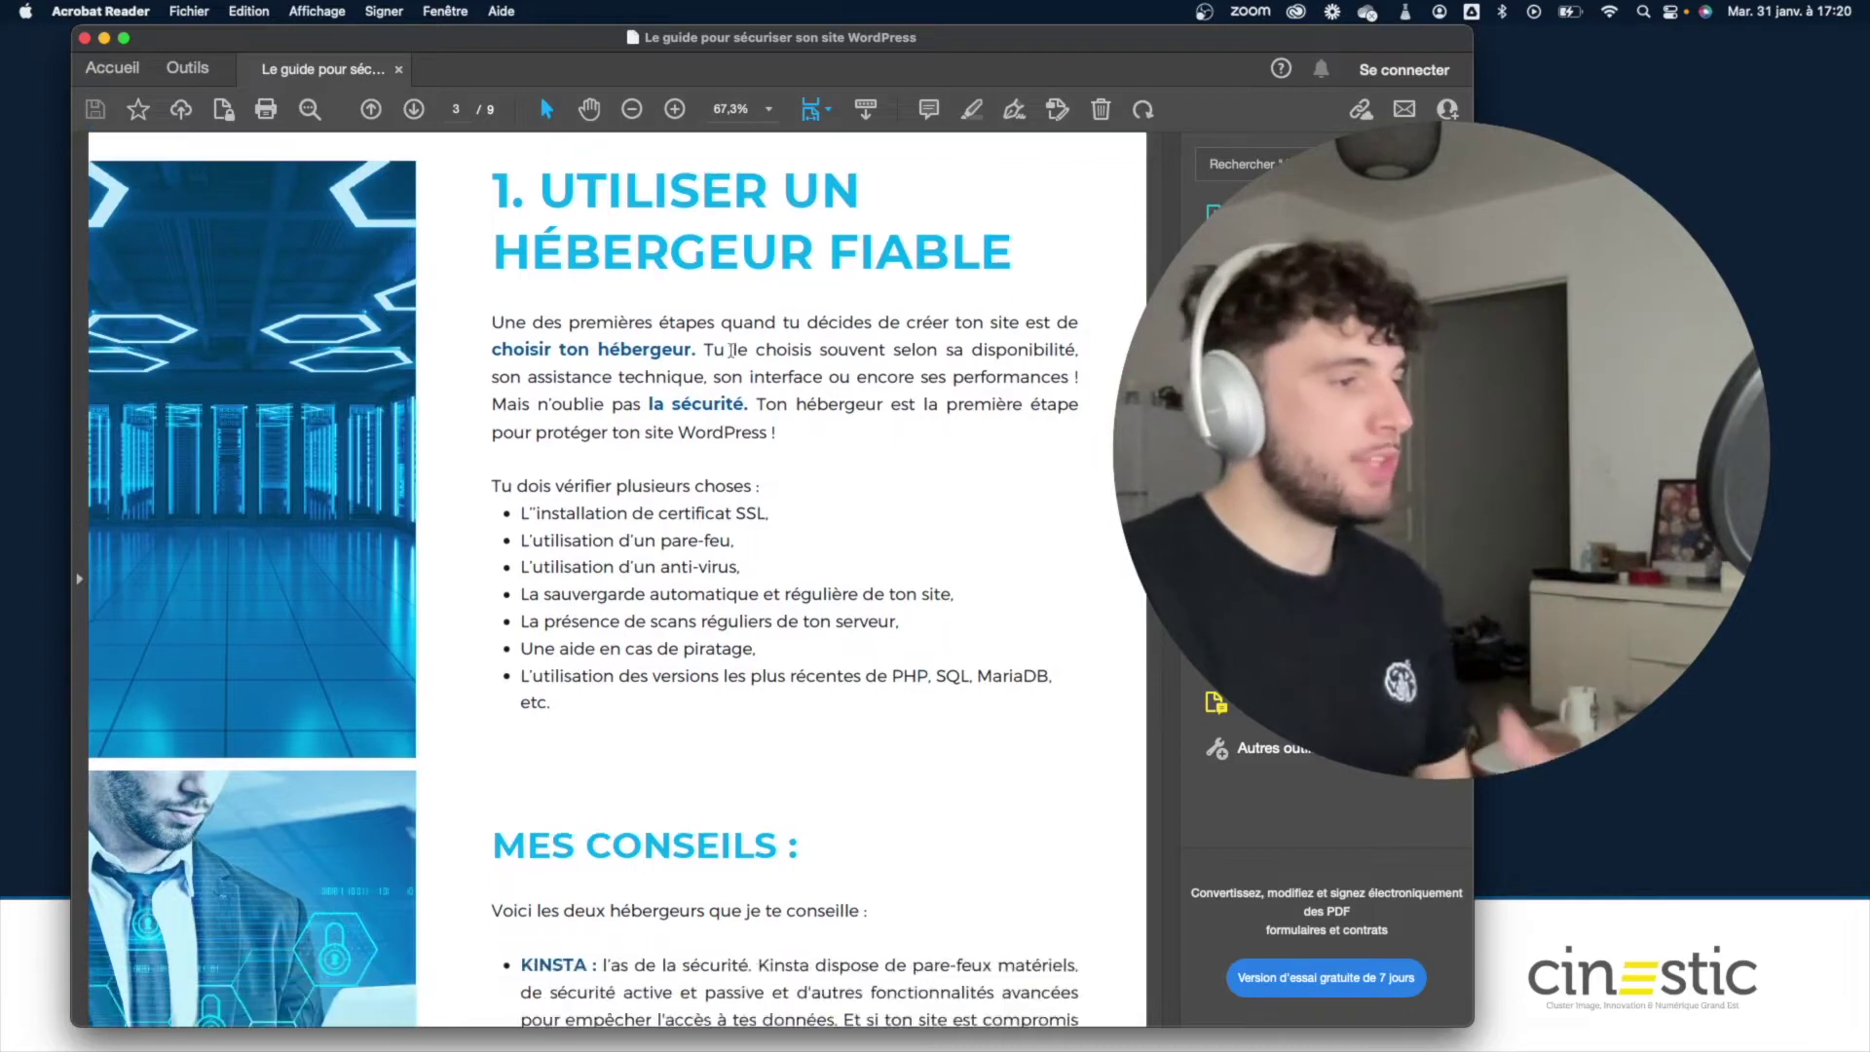
scroll(731, 380, "down", 5)
scroll(733, 419, "down", 1)
scroll(735, 456, "down", 7)
scroll(733, 456, "down", 10)
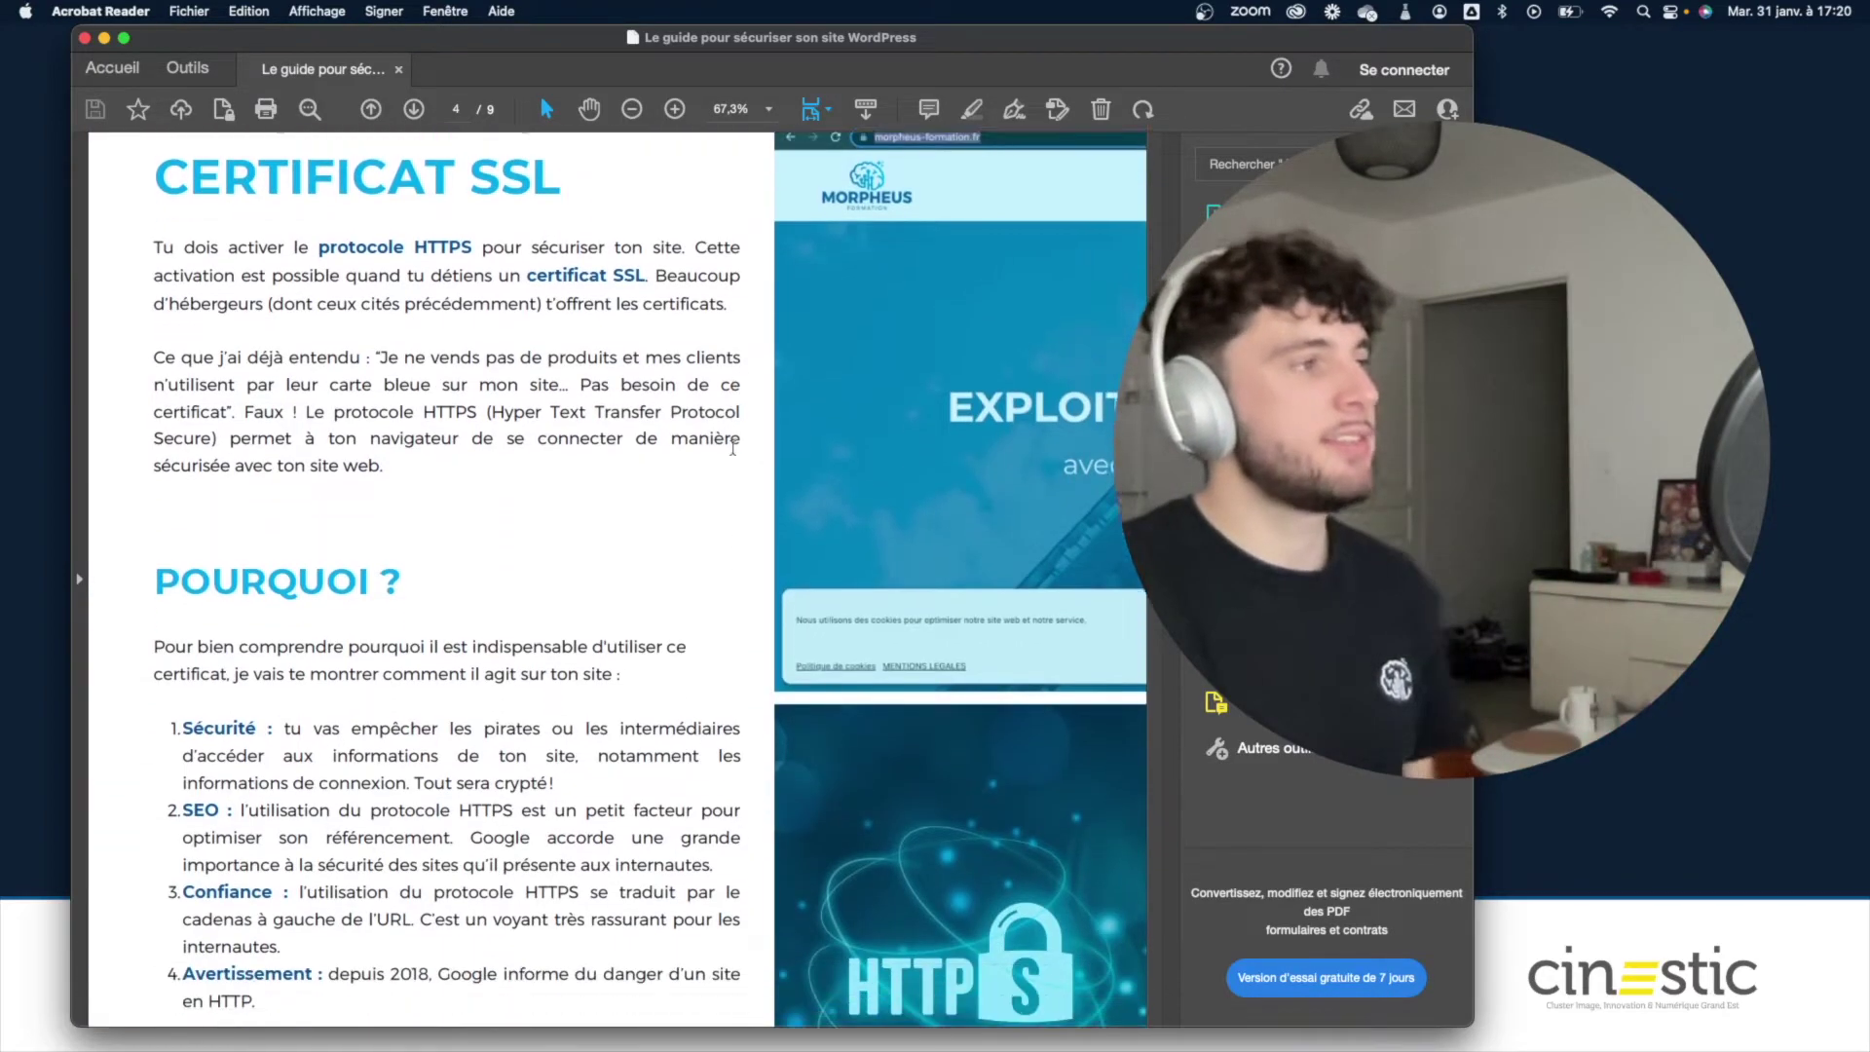
scroll(733, 447, "down", 5)
scroll(524, 445, "down", 5)
scroll(524, 445, "down", 4)
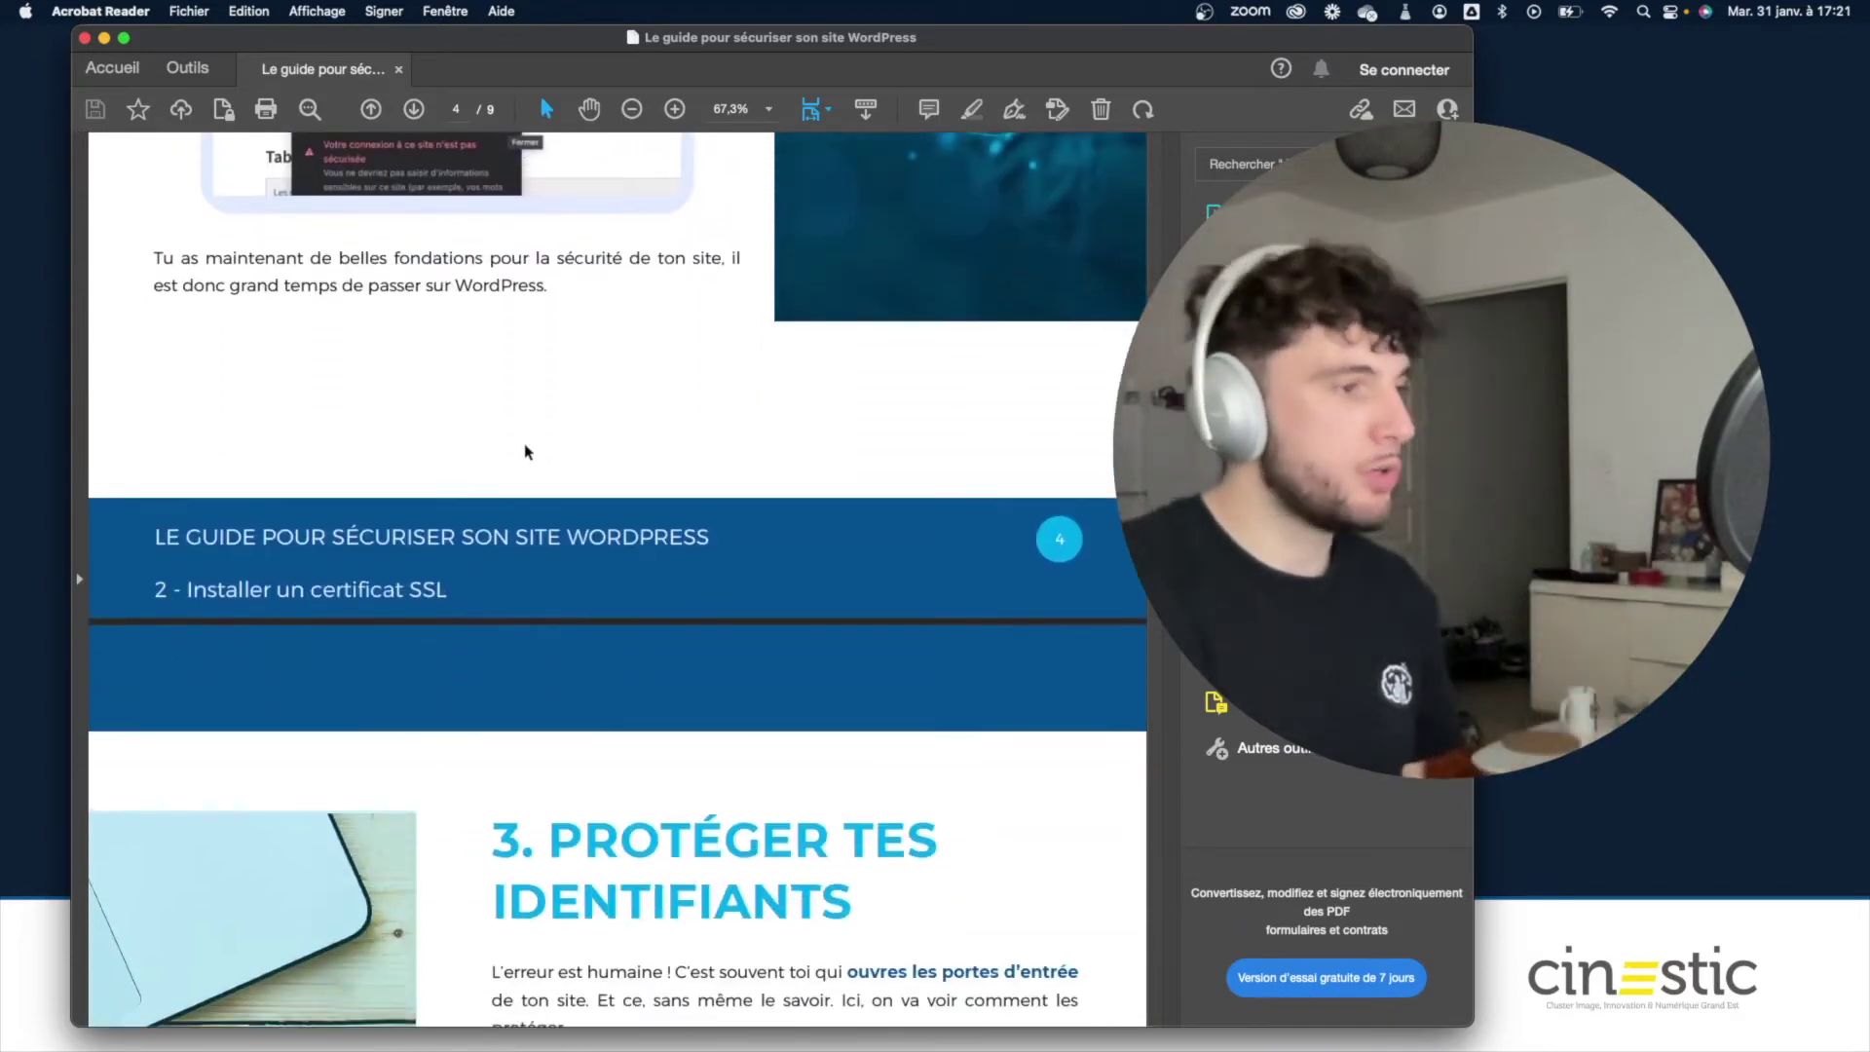
scroll(524, 445, "down", 12)
scroll(524, 444, "down", 4)
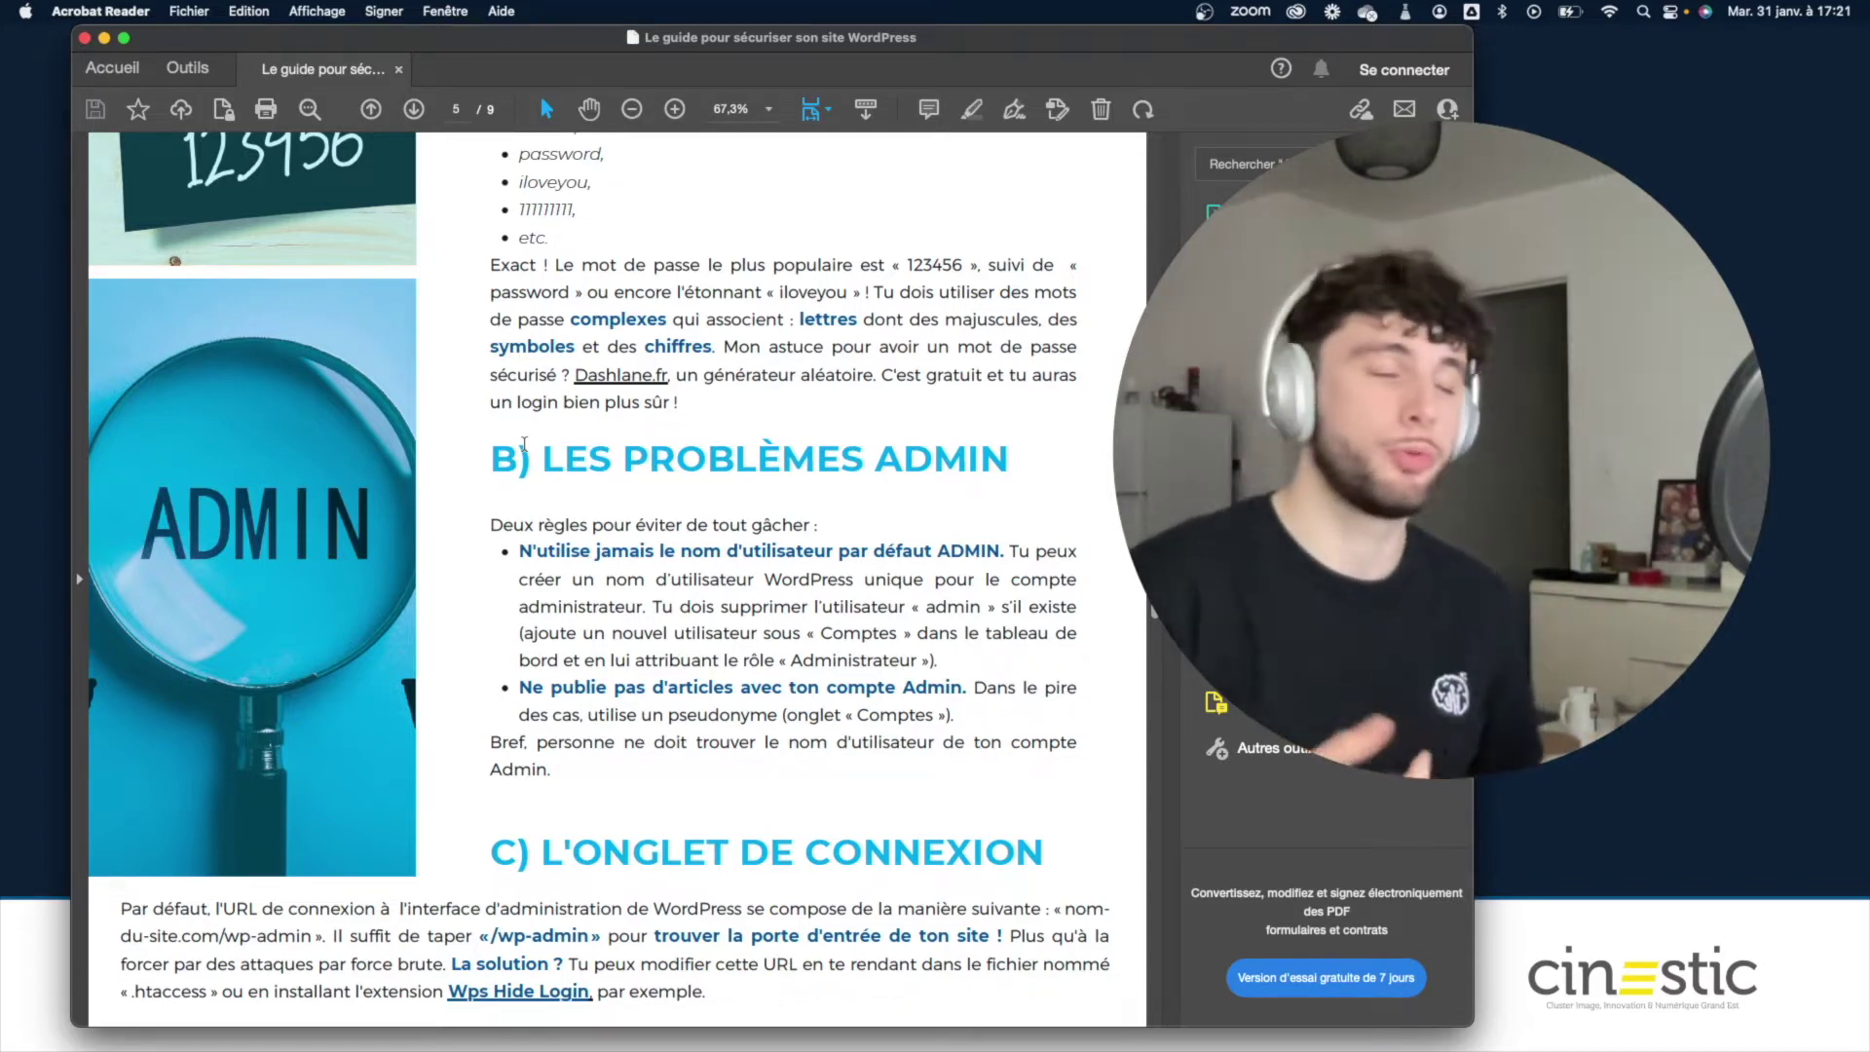
scroll(524, 443, "down", 1)
scroll(556, 438, "down", 3)
scroll(604, 429, "down", 5)
scroll(651, 414, "down", 8)
scroll(651, 414, "down", 10)
scroll(651, 414, "down", 10)
scroll(652, 414, "down", 10)
scroll(652, 414, "down", 2)
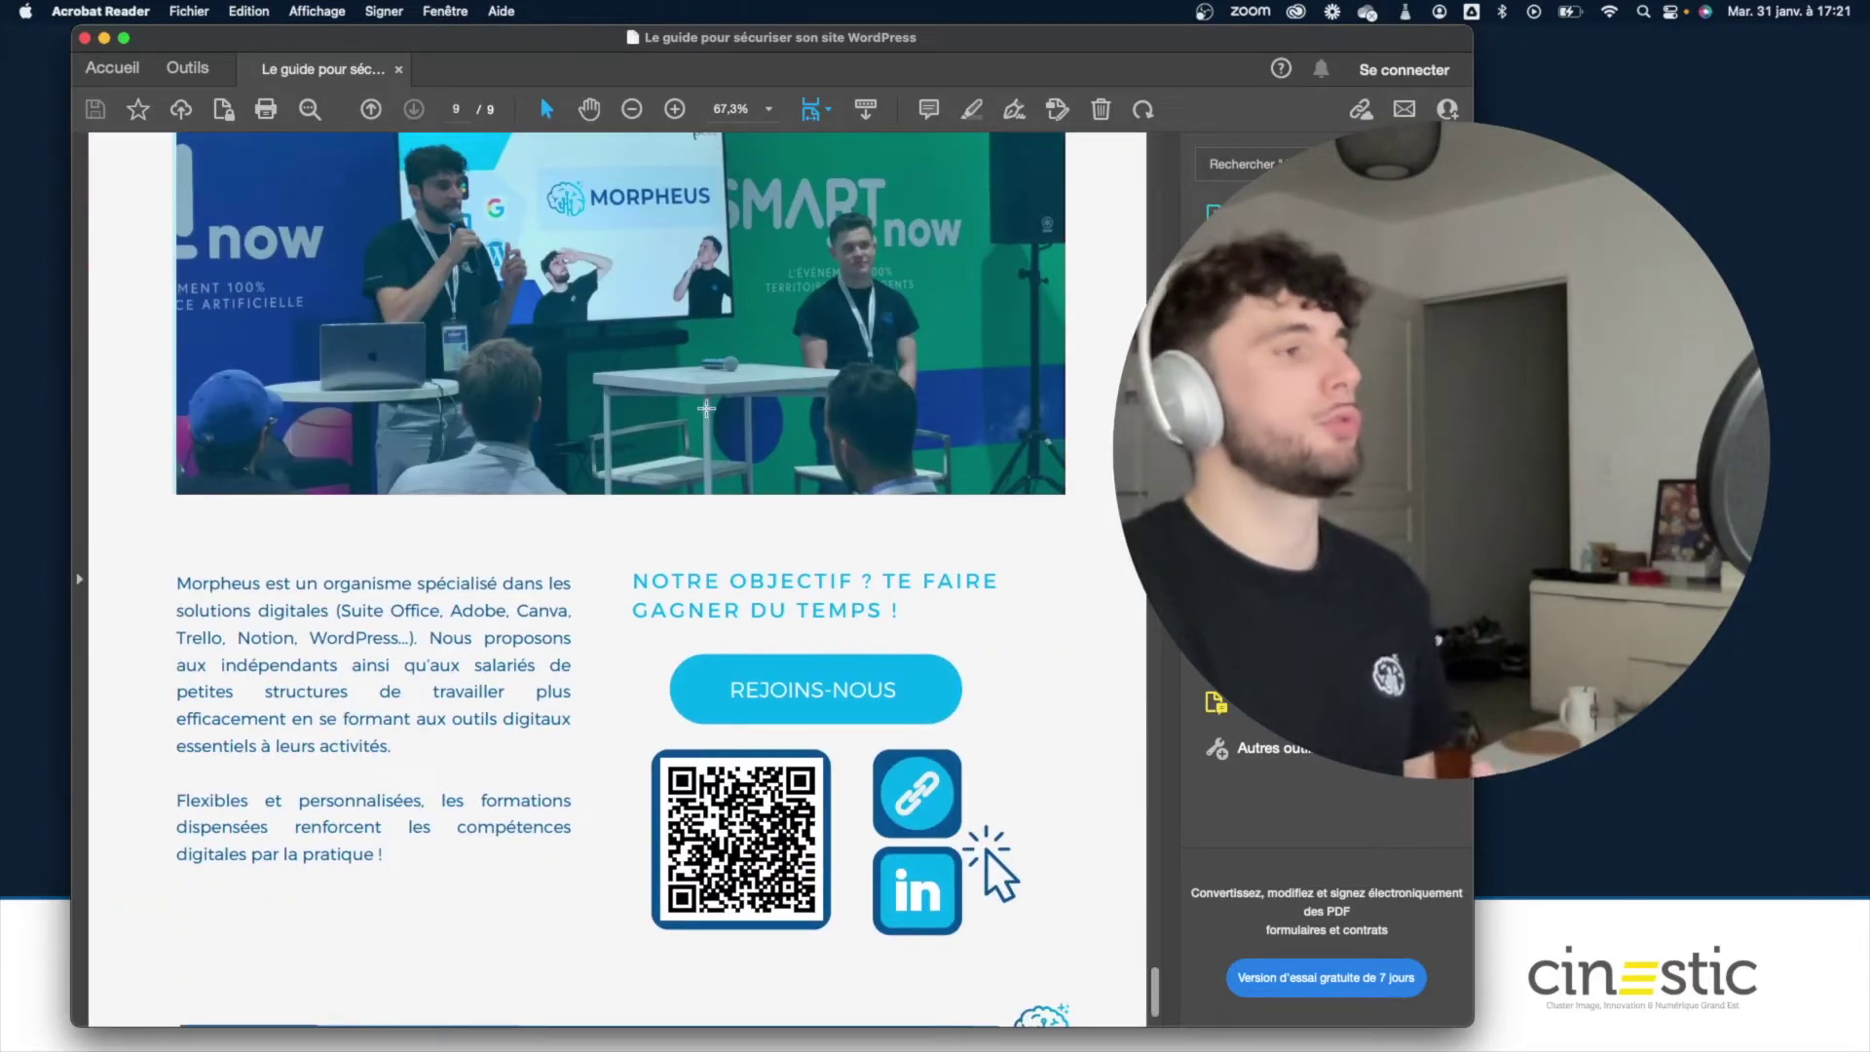
scroll(706, 408, "up", 5)
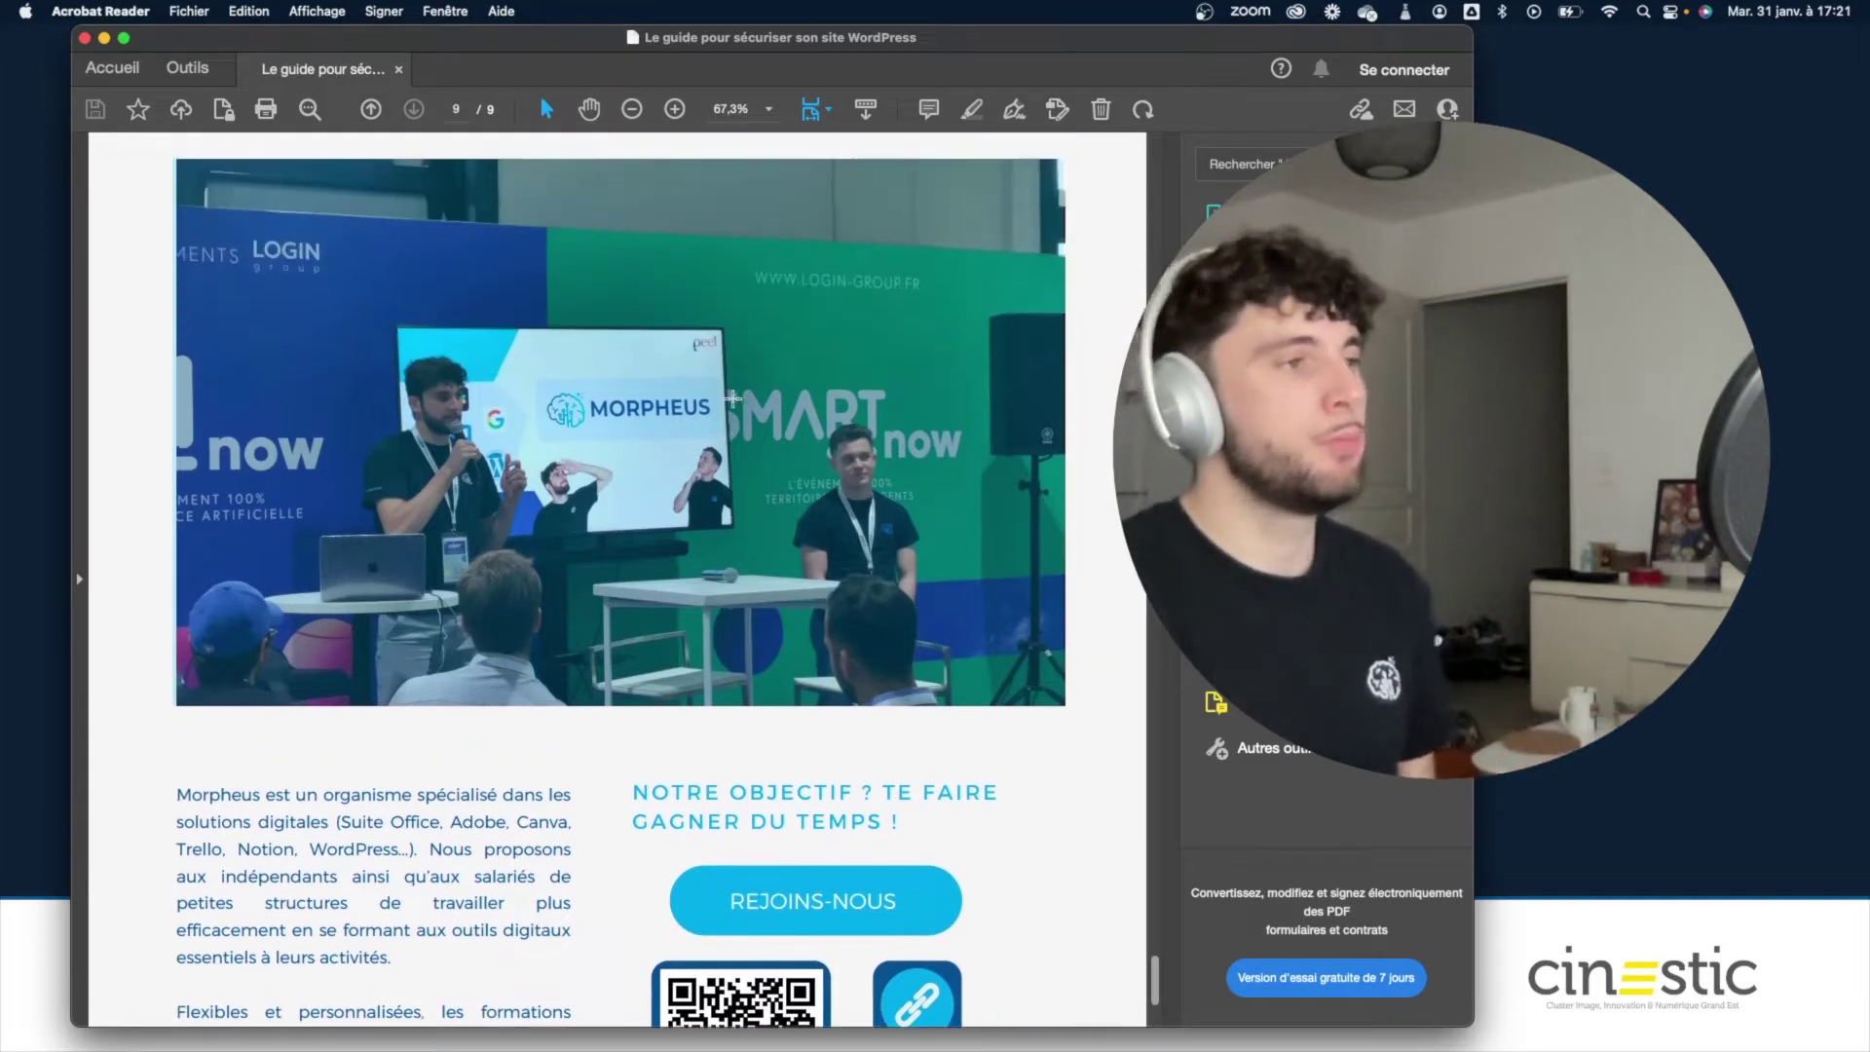
scroll(721, 407, "up", 5)
scroll(733, 406, "up", 1)
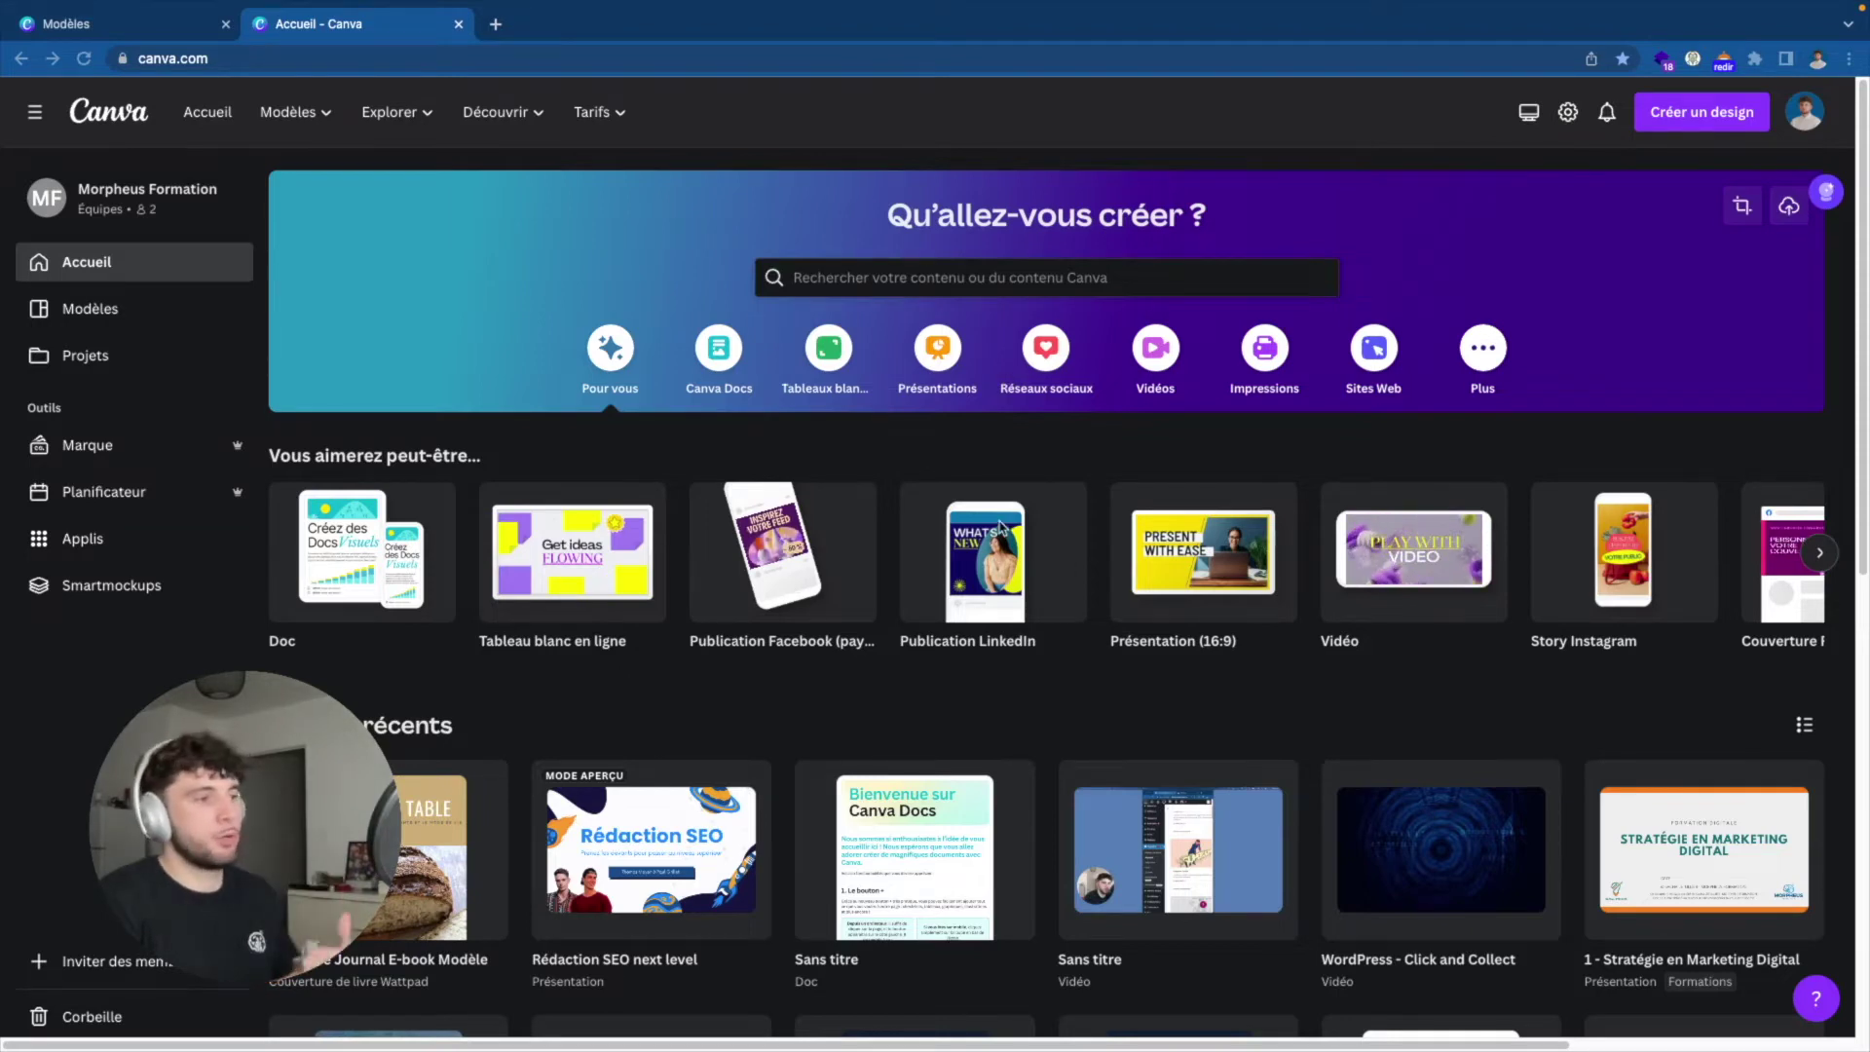
Start a new LinkedIn post design and apply the Grow Your Business template.
left_click(985, 550)
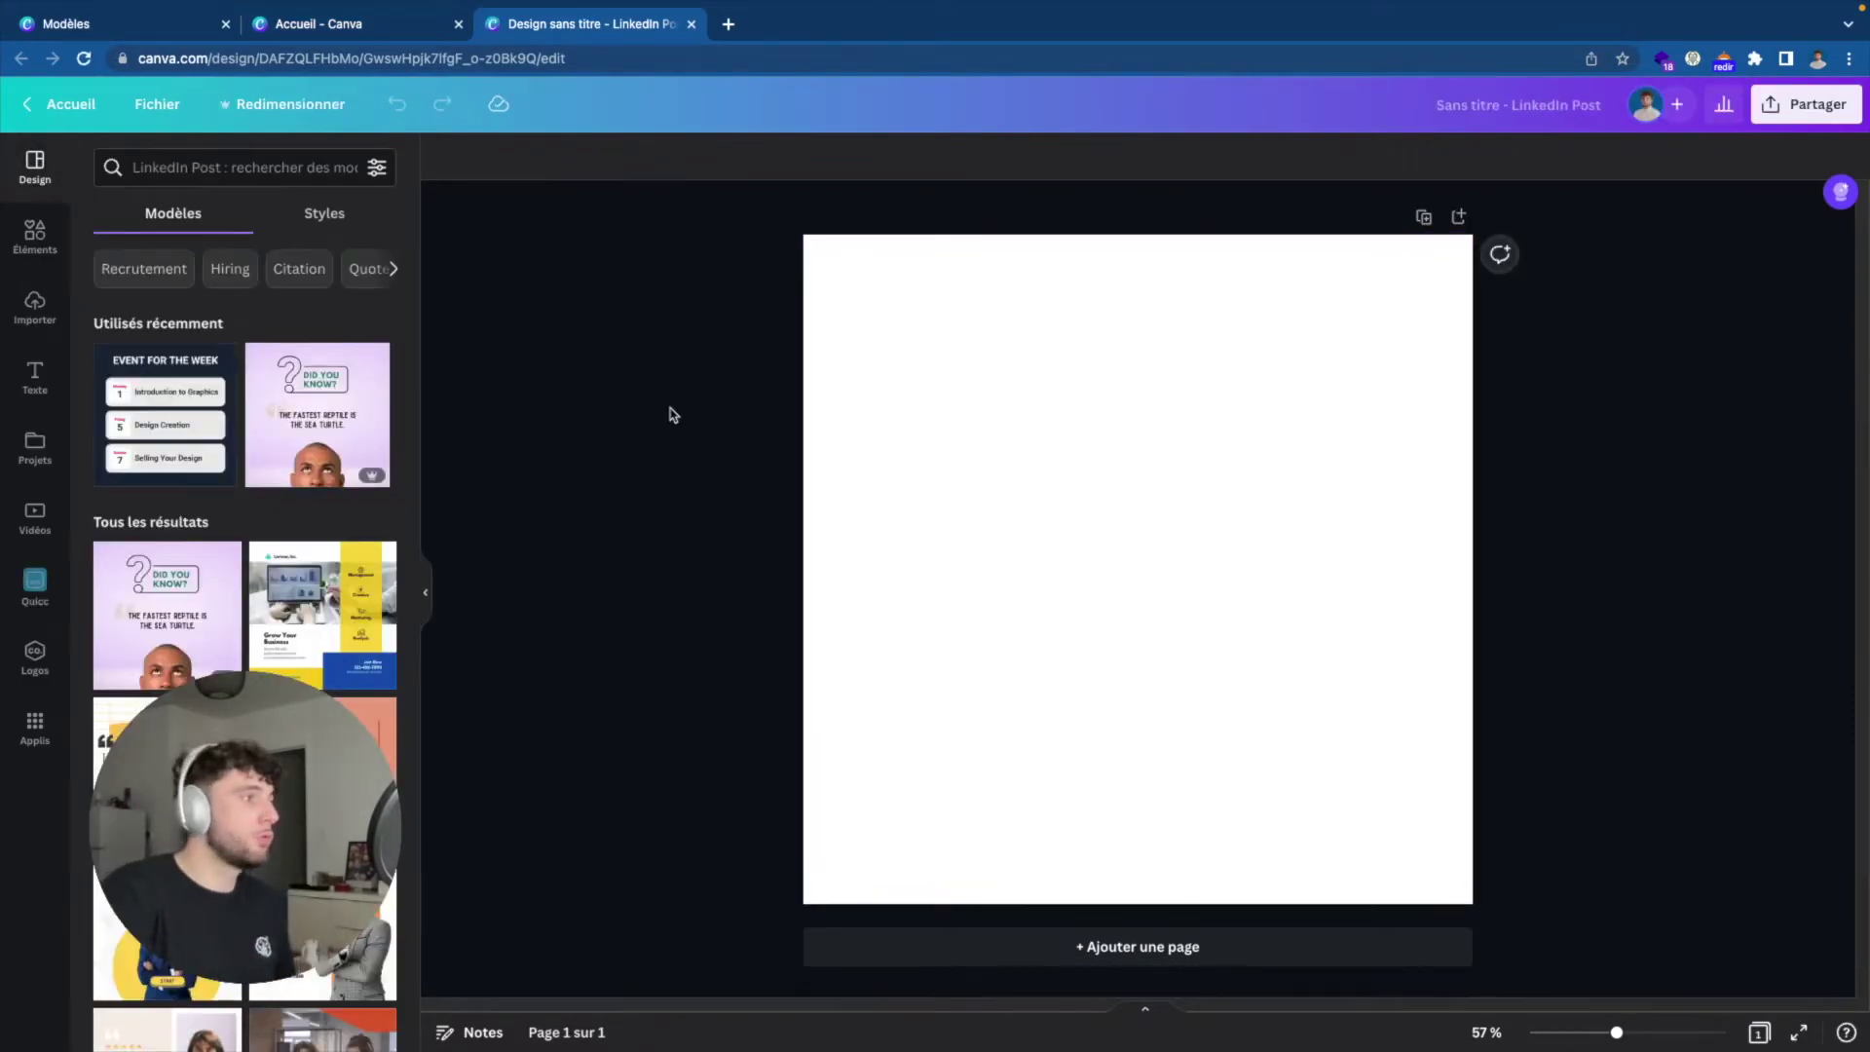
left_click(351, 622)
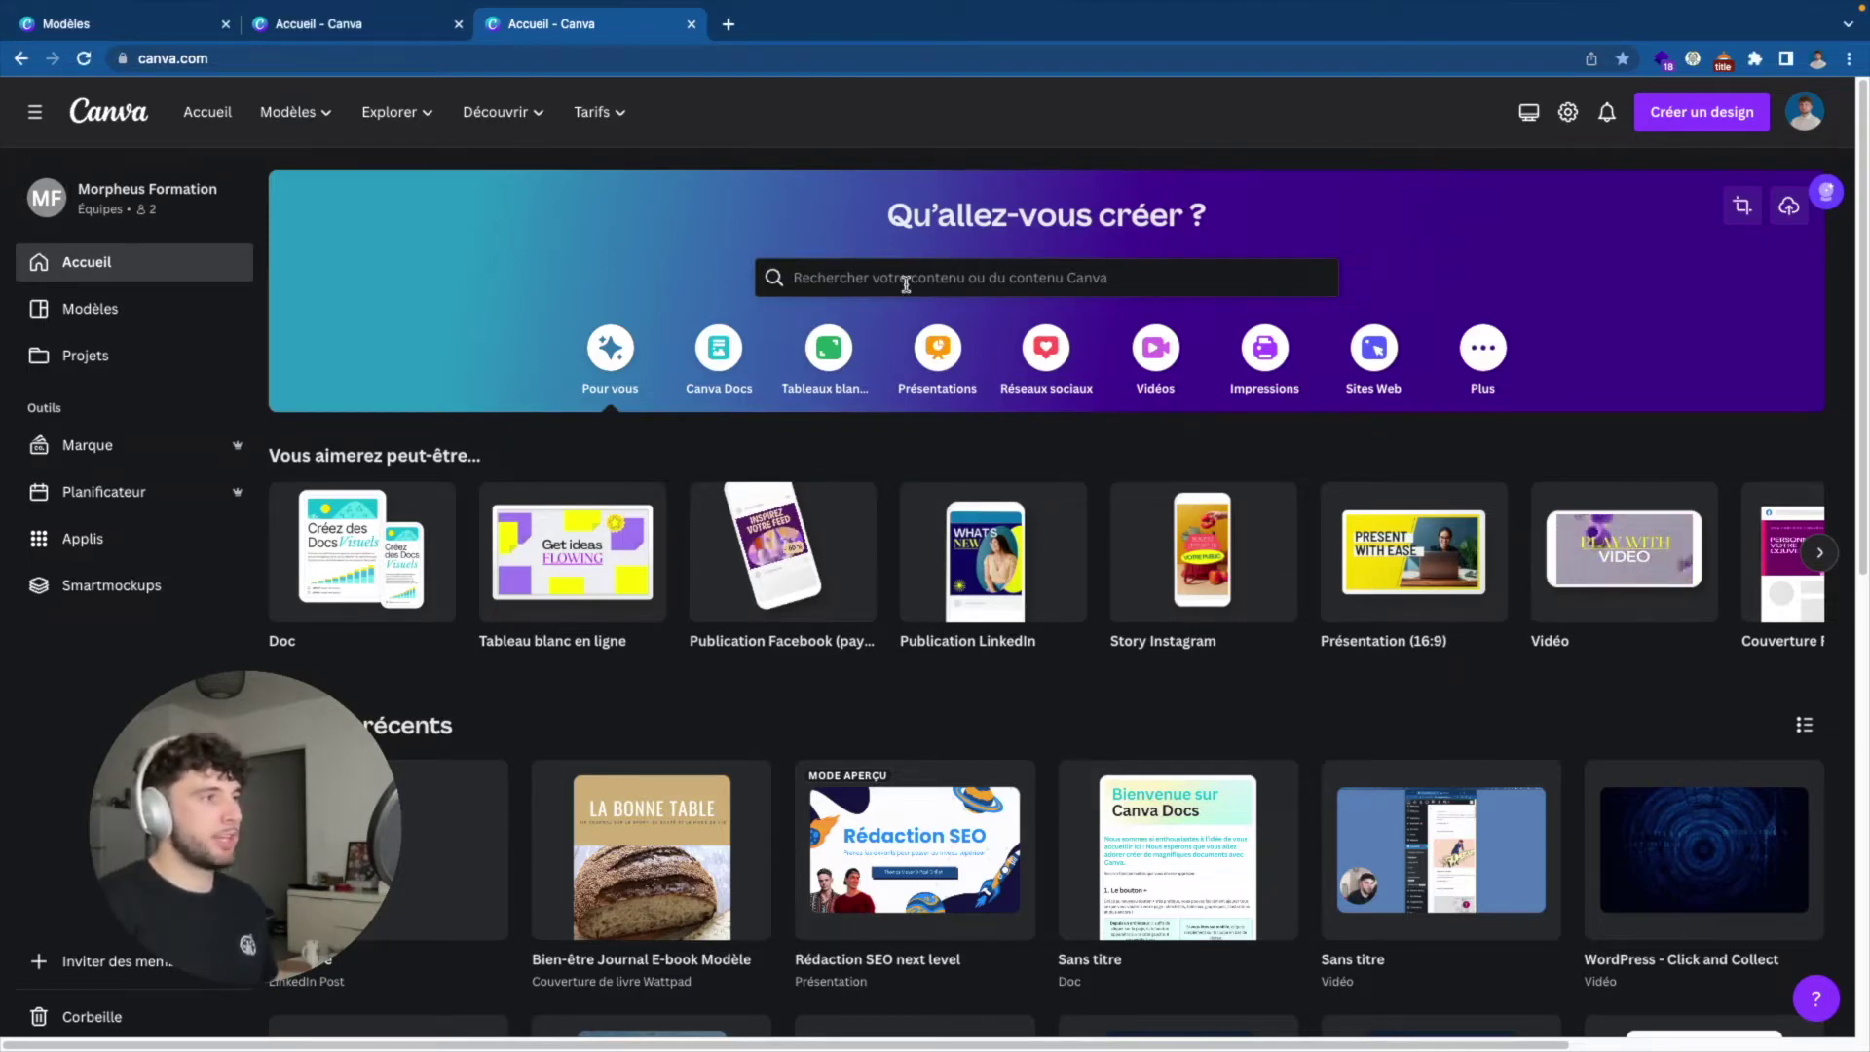
Search Canva templates for 'rapport' and show the matching report templates.
left_click(906, 282)
type("rapp")
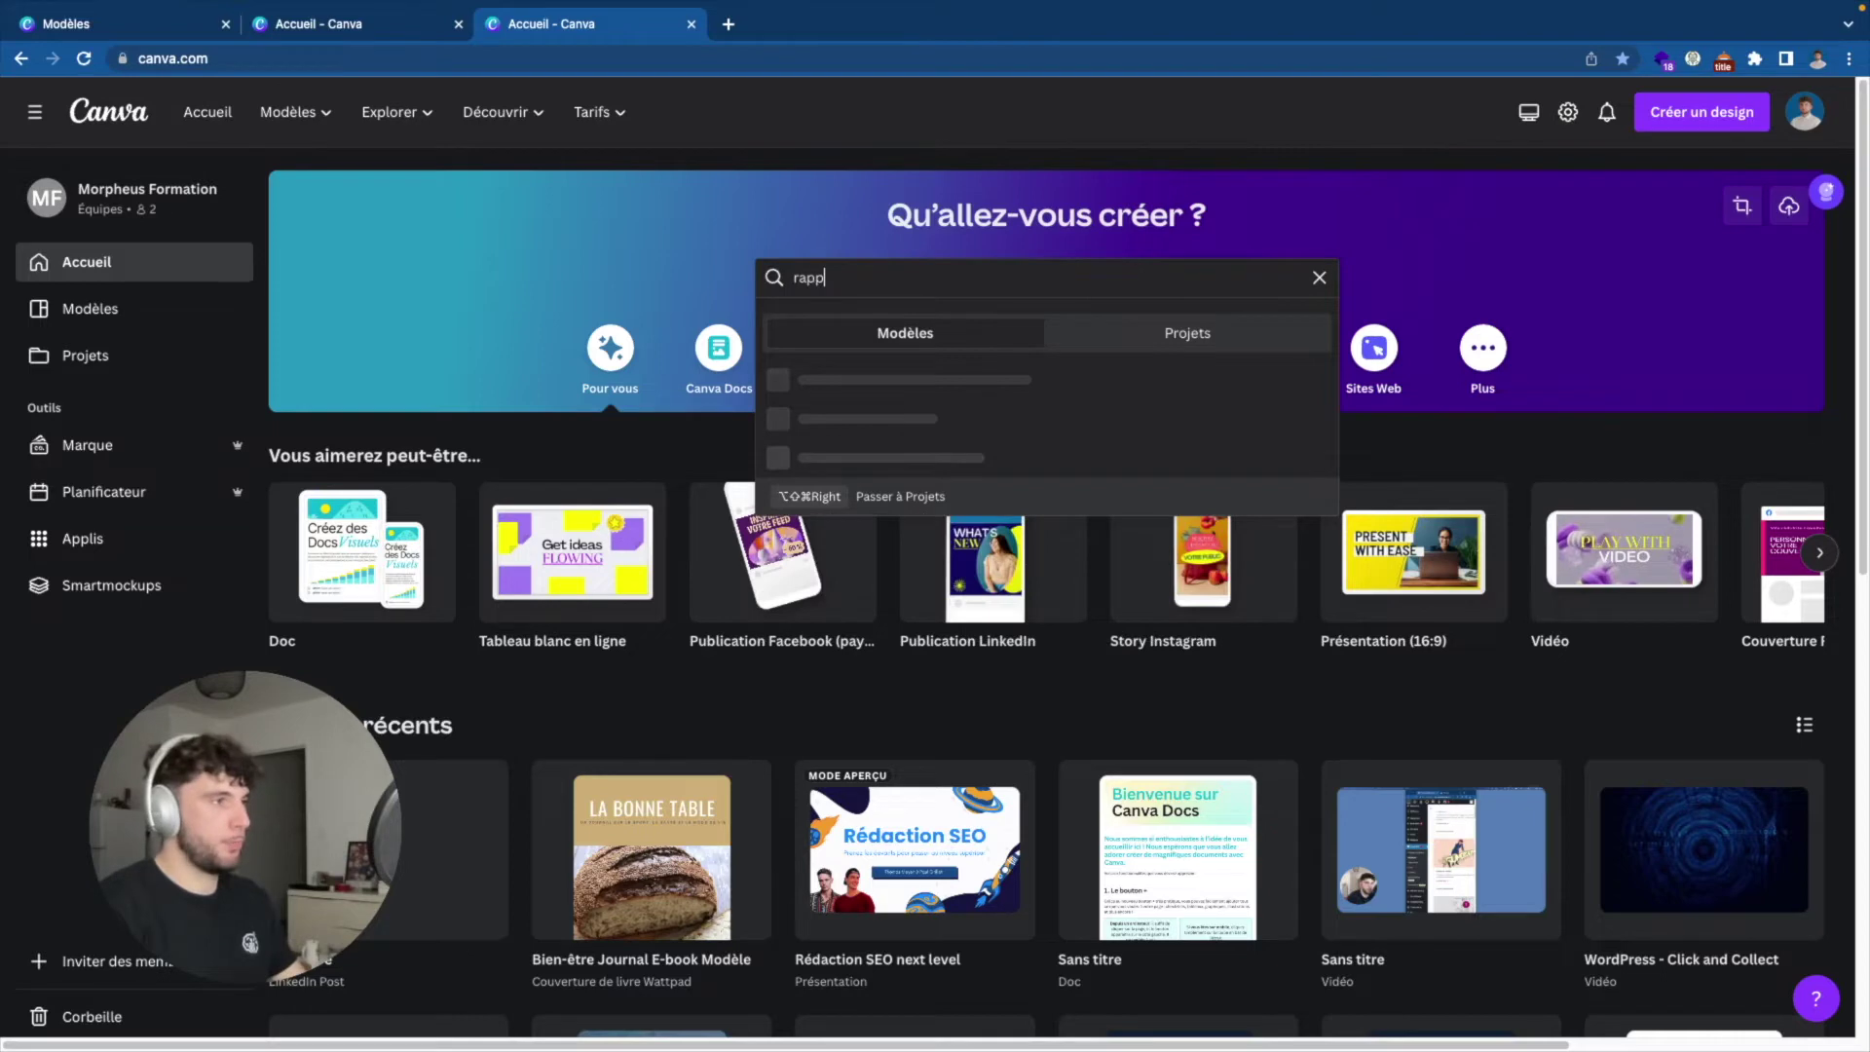
type("ort")
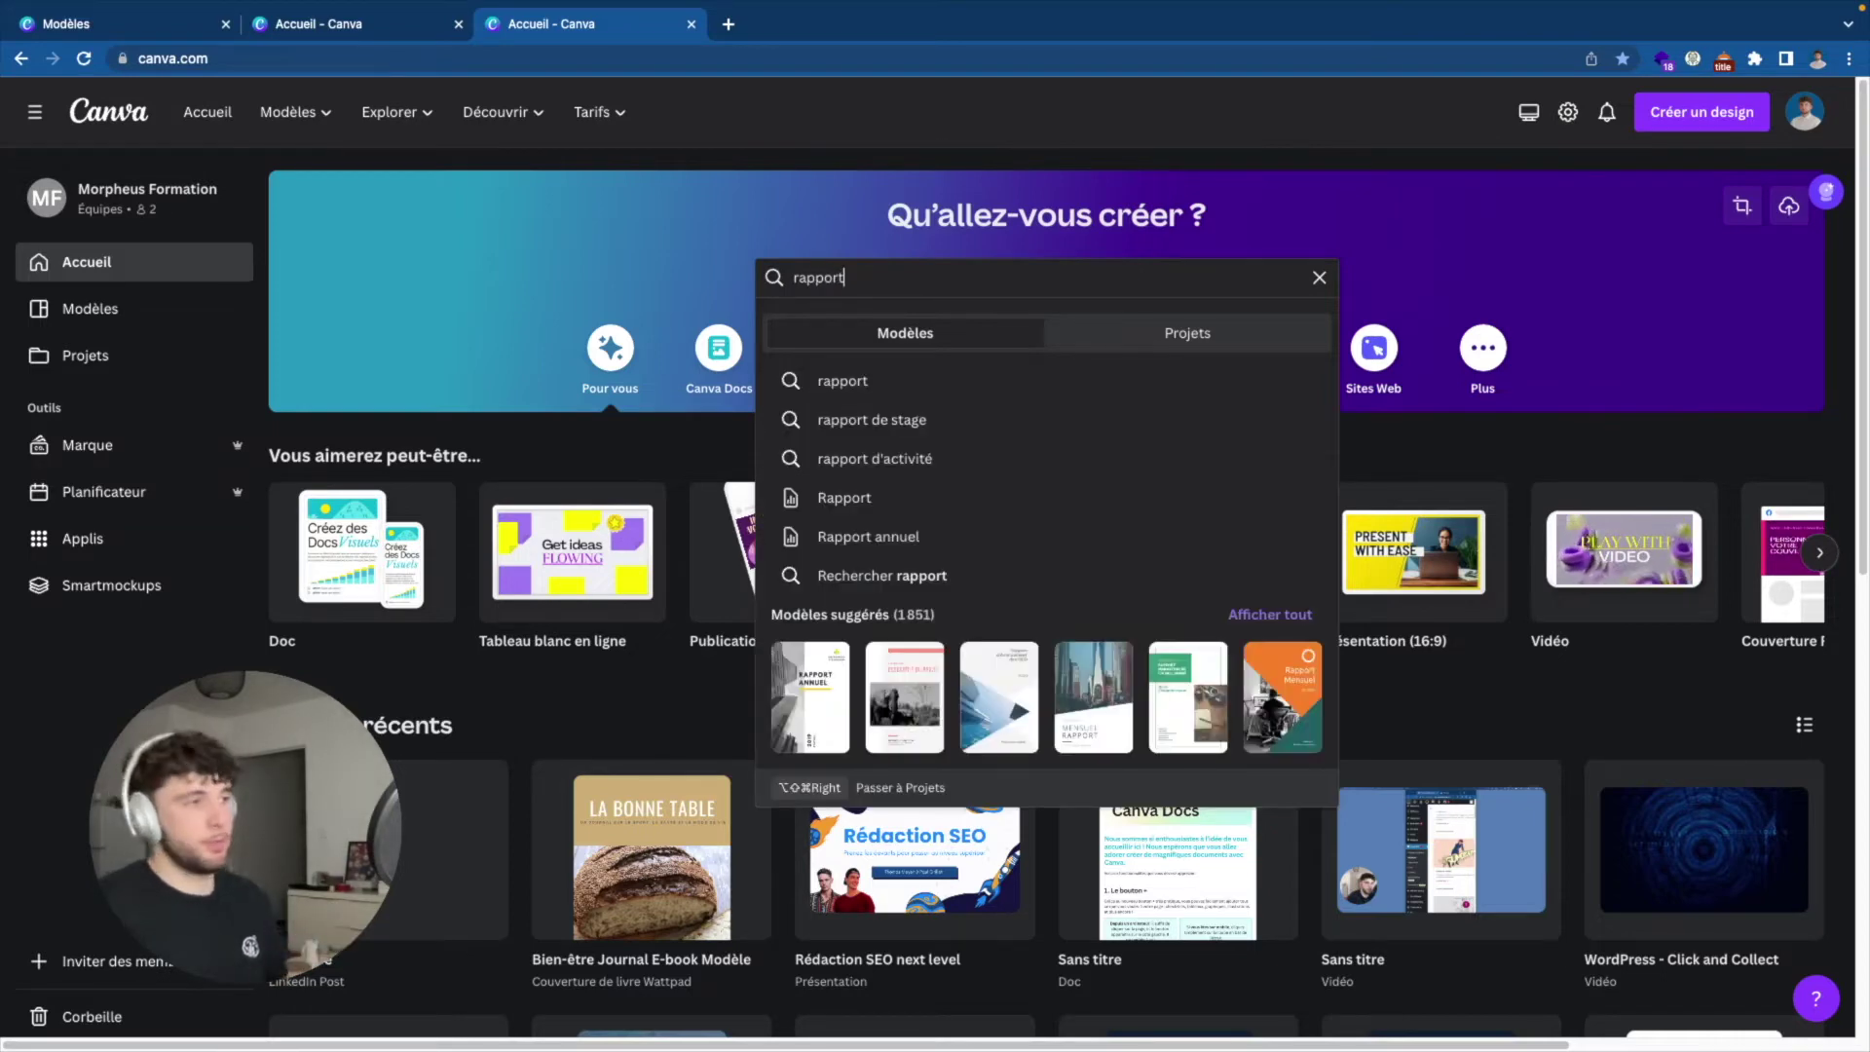
left_click(894, 387)
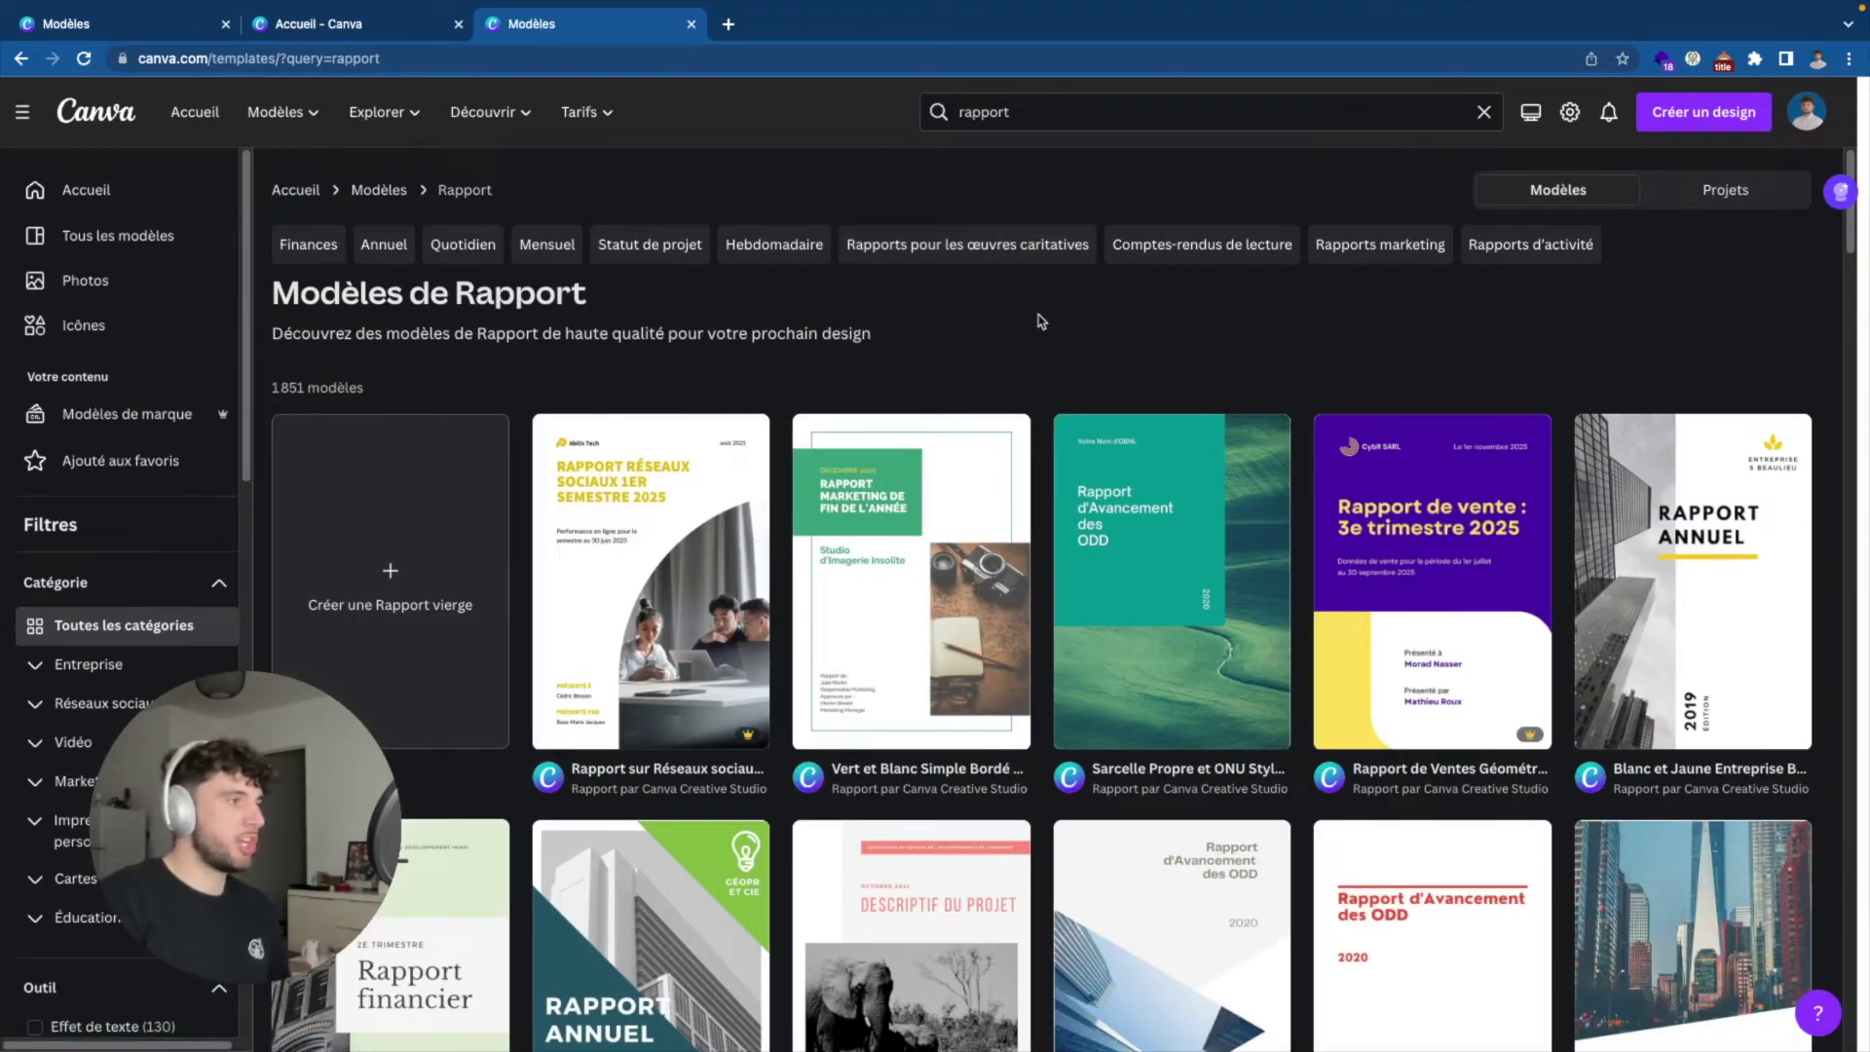
Browse the report results and open the Violet Photo Projet Descriptif Rapport preview.
scroll(1041, 321, "down", 2)
scroll(1041, 322, "down", 3)
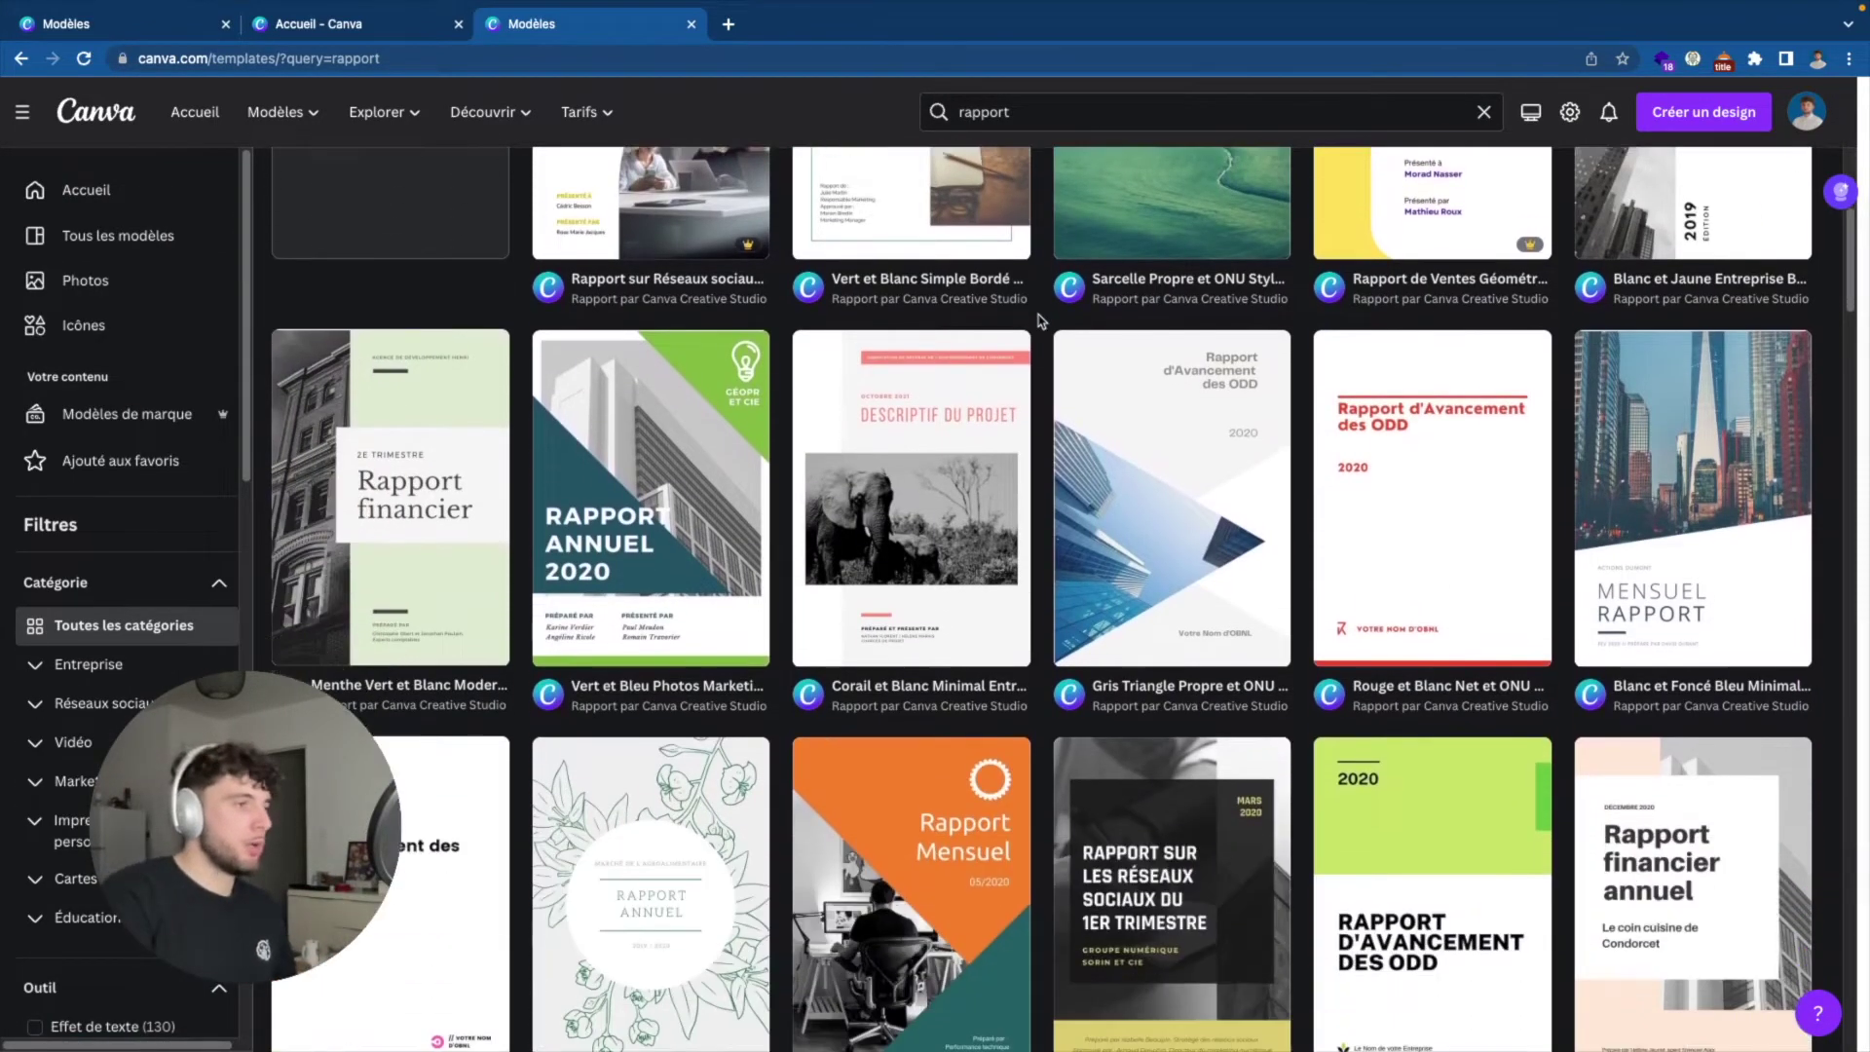
scroll(1041, 321, "down", 2)
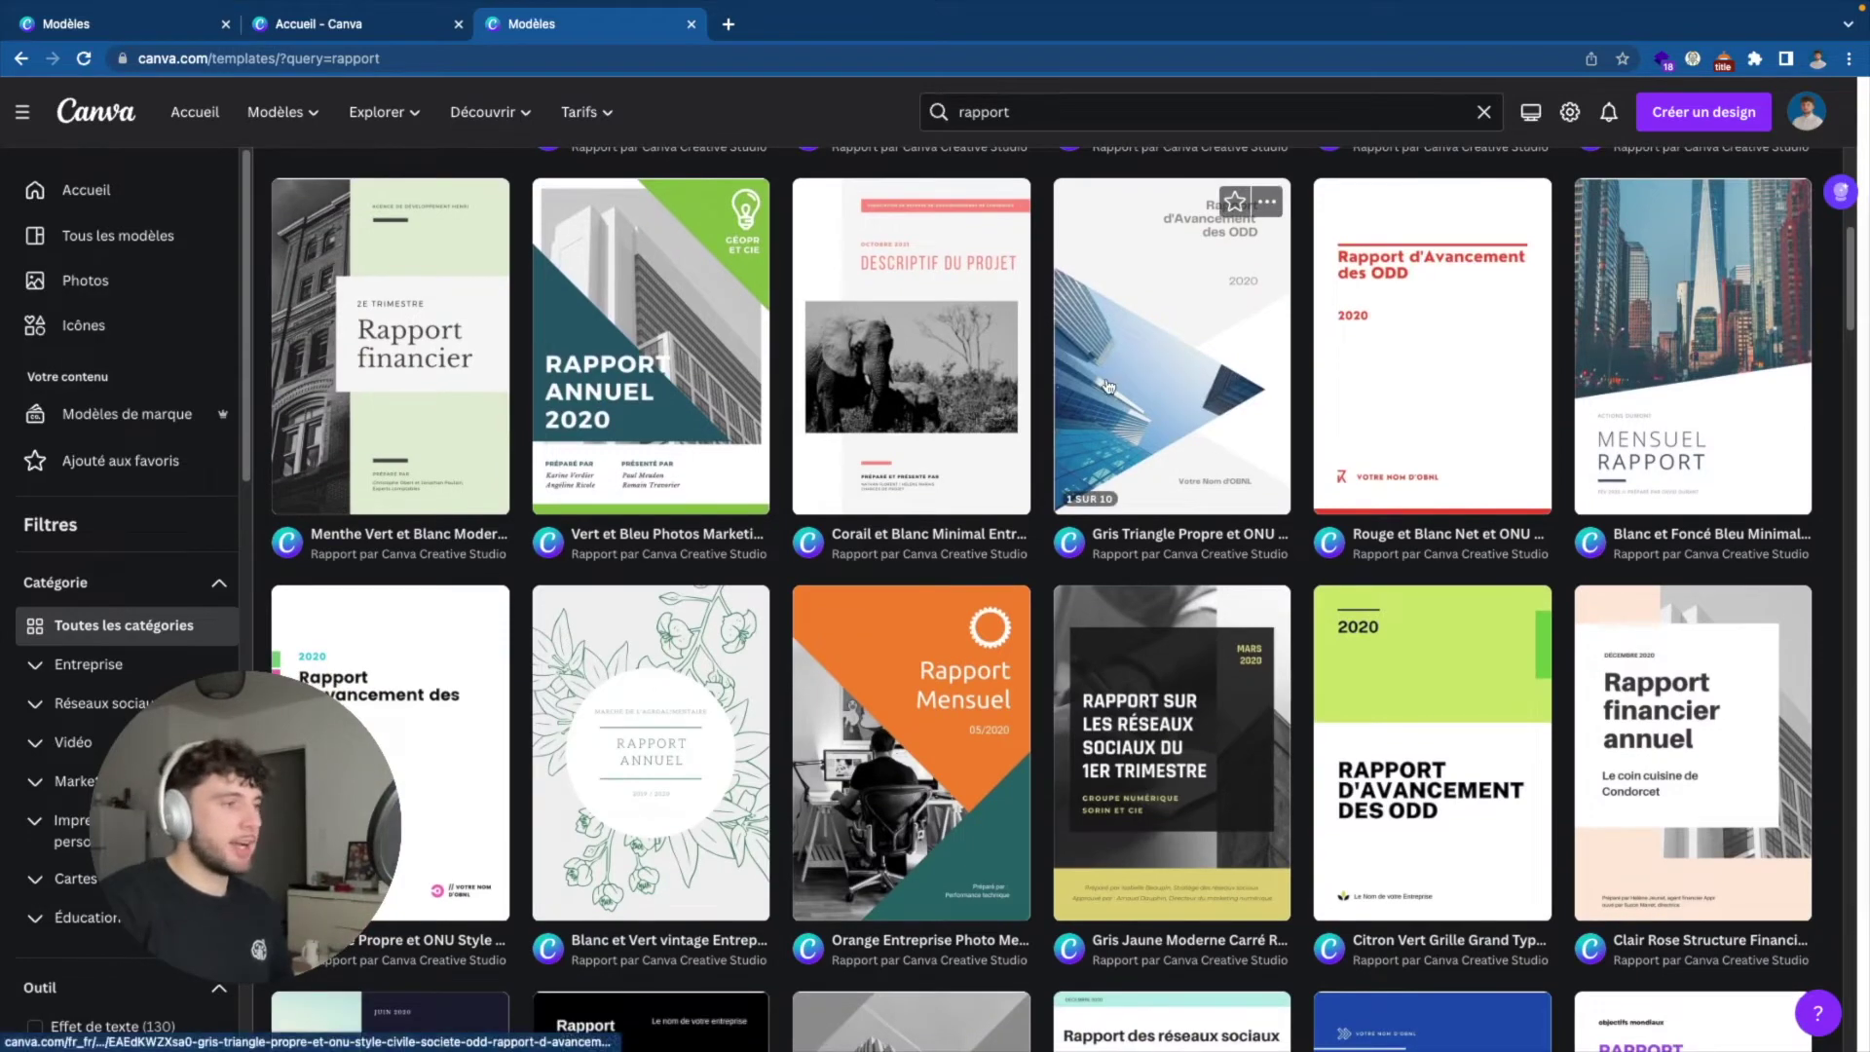
scroll(1164, 734, "down", 2)
scroll(1165, 735, "down", 3)
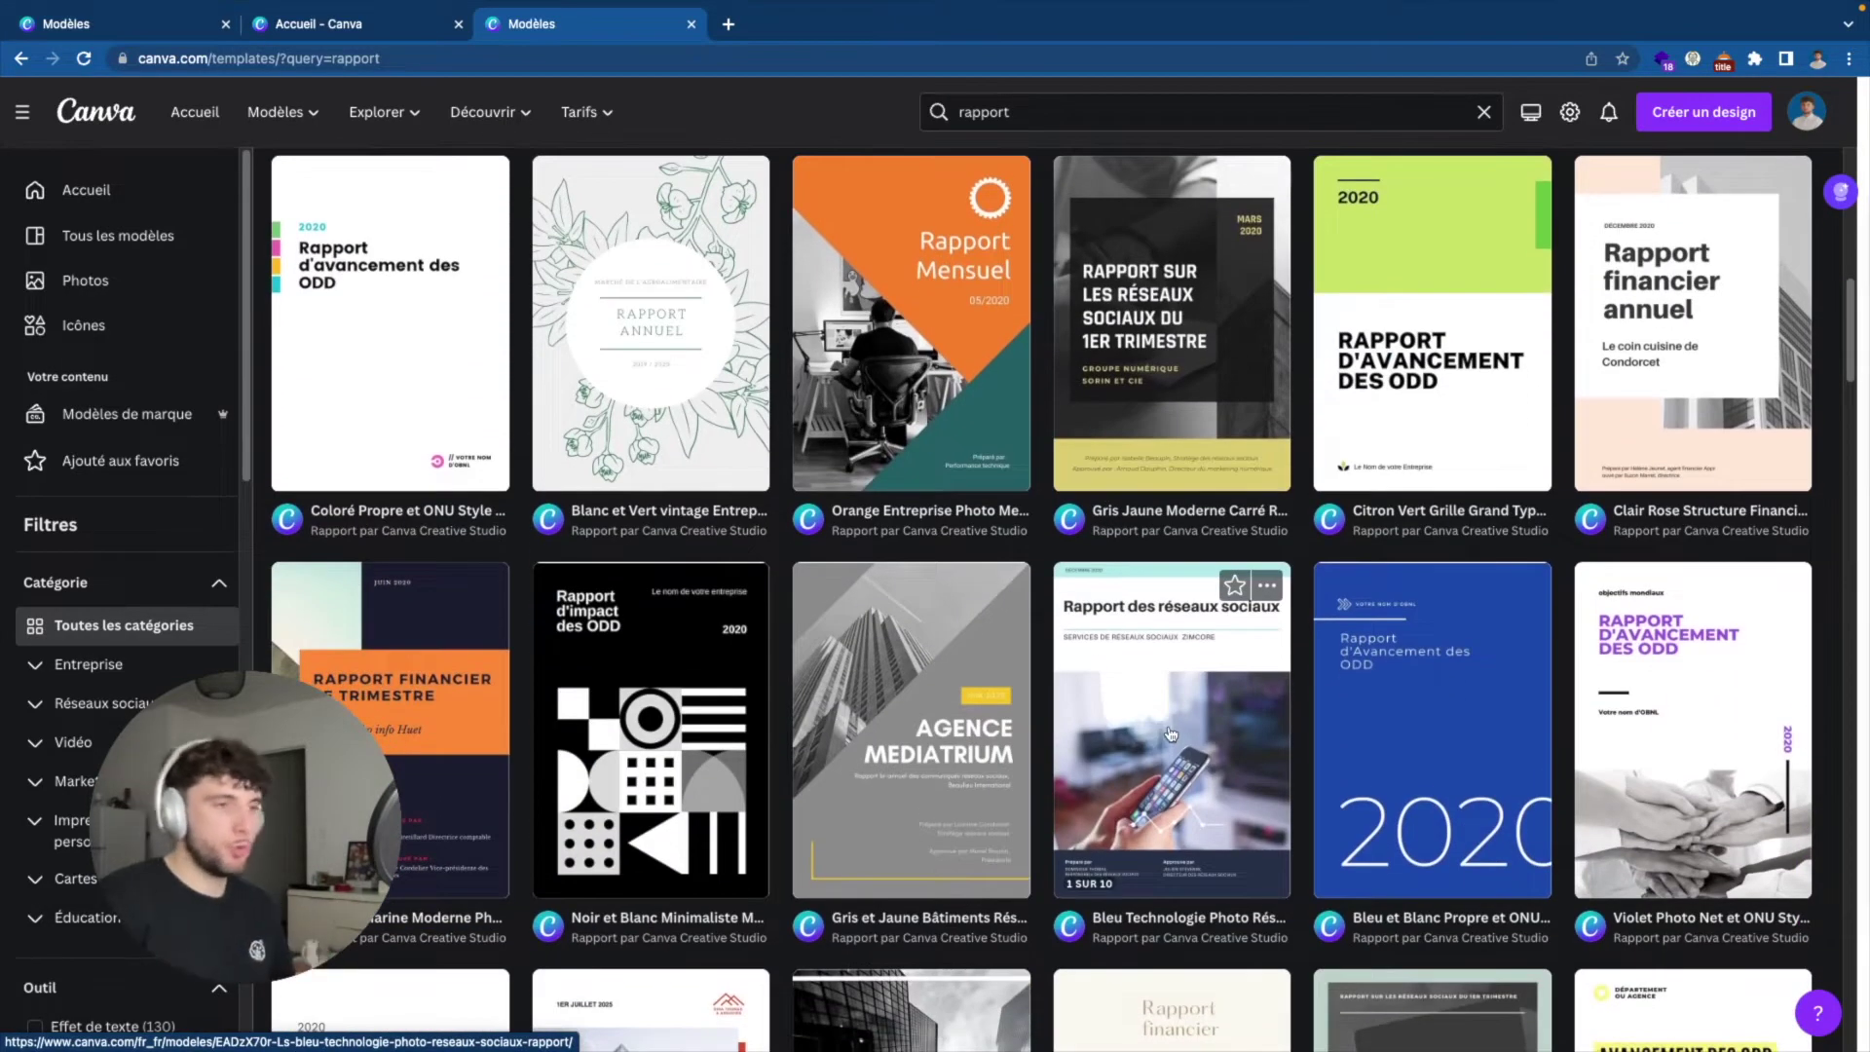
scroll(1170, 735, "down", 5)
scroll(689, 376, "up", 1)
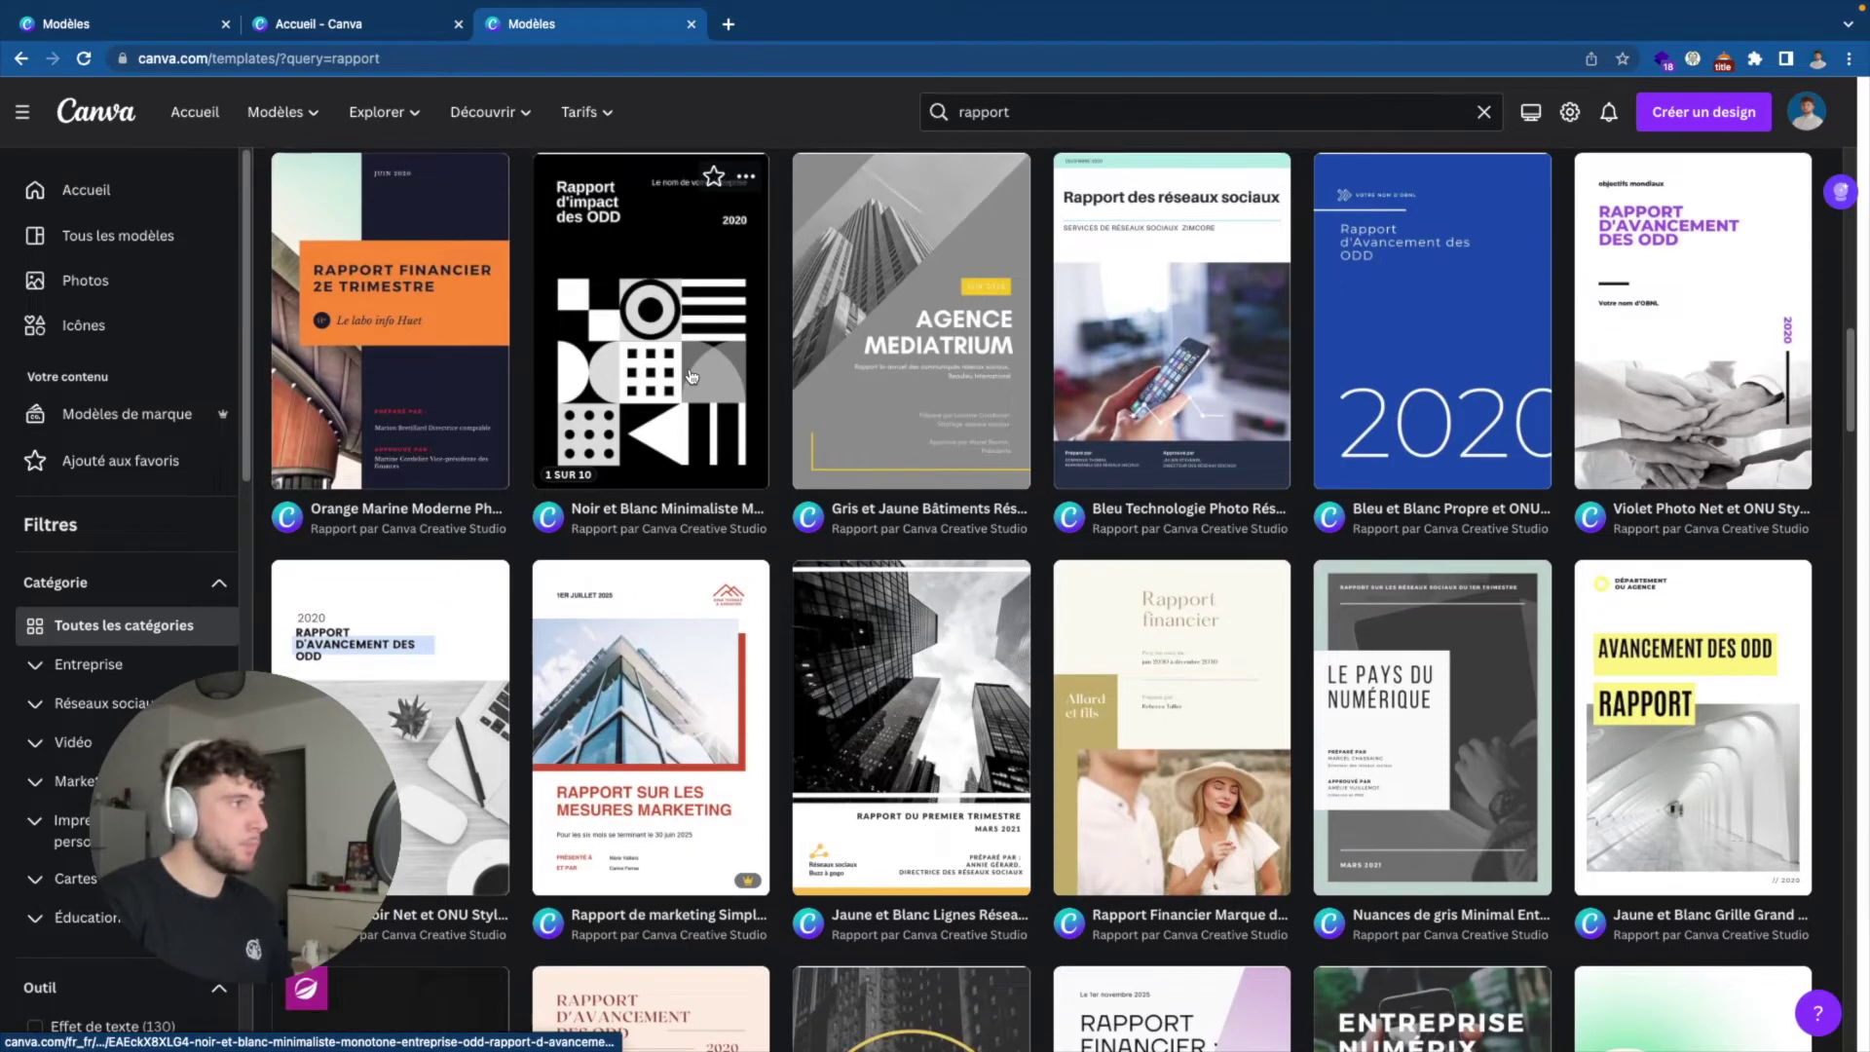
scroll(1199, 579, "down", 2)
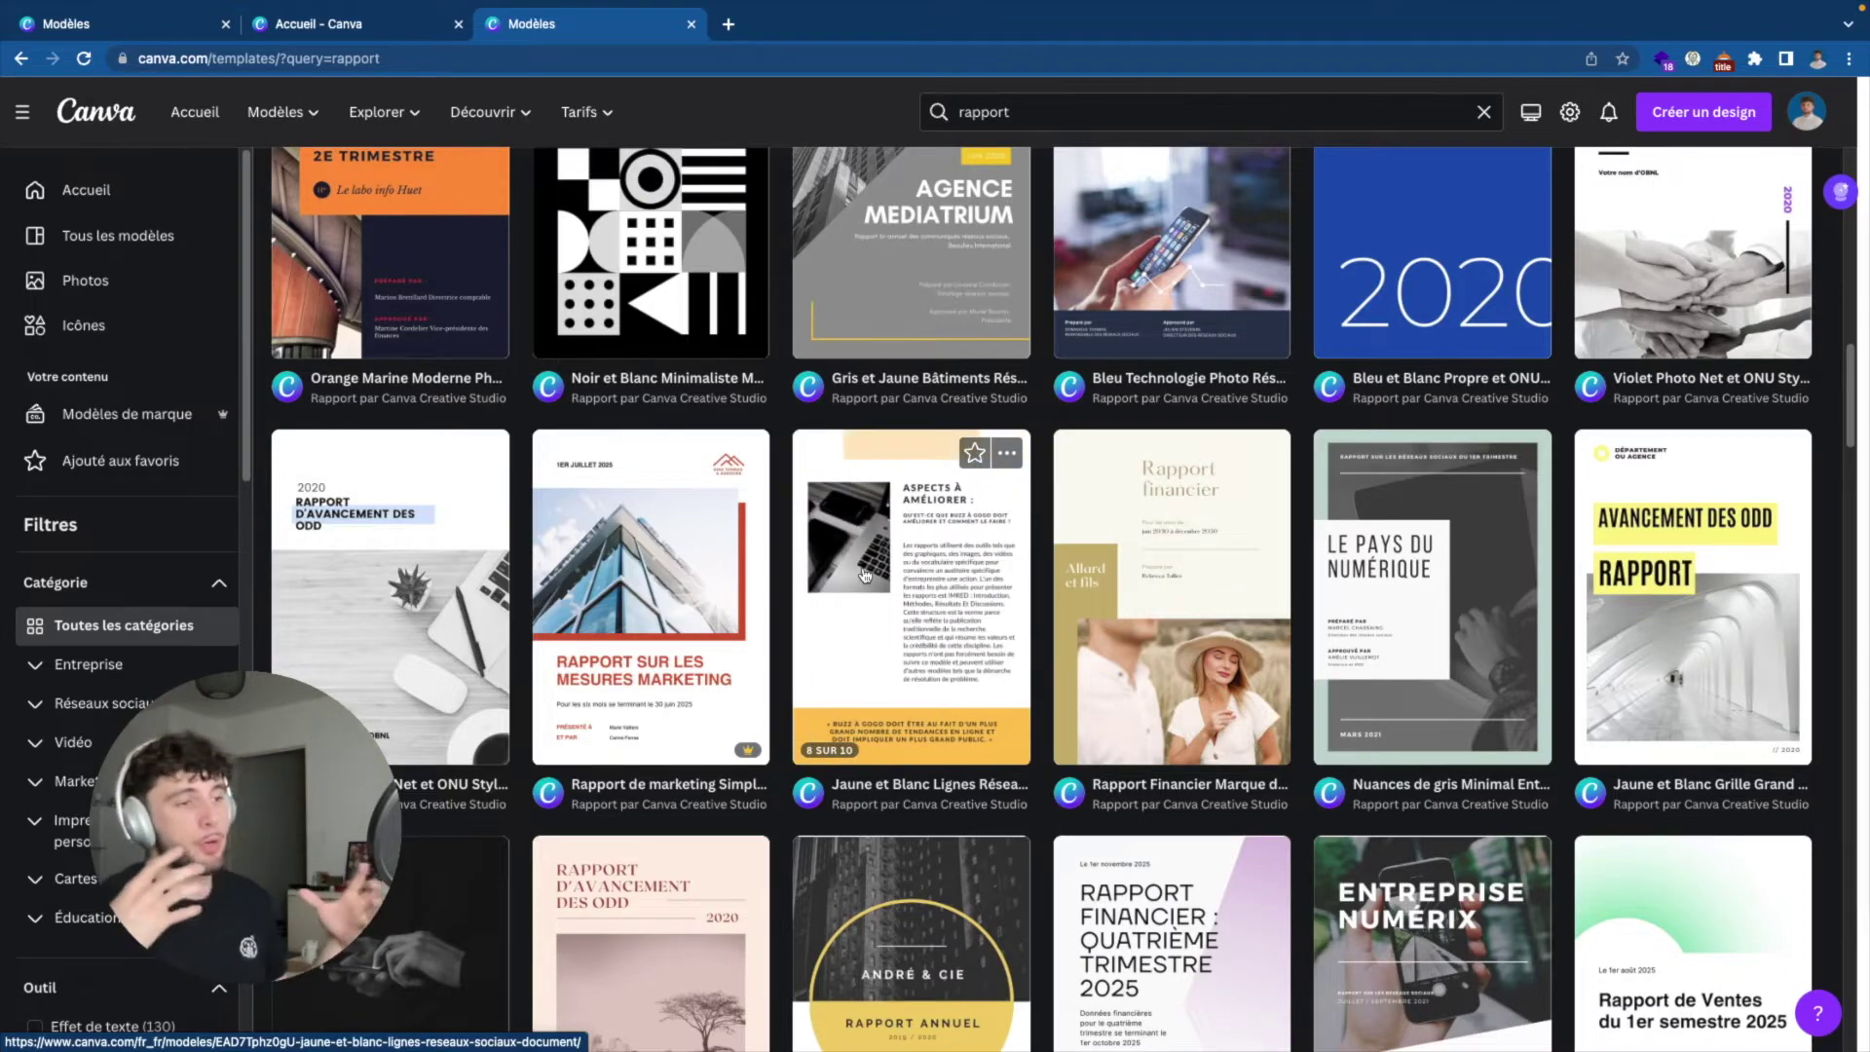
scroll(867, 575, "down", 6)
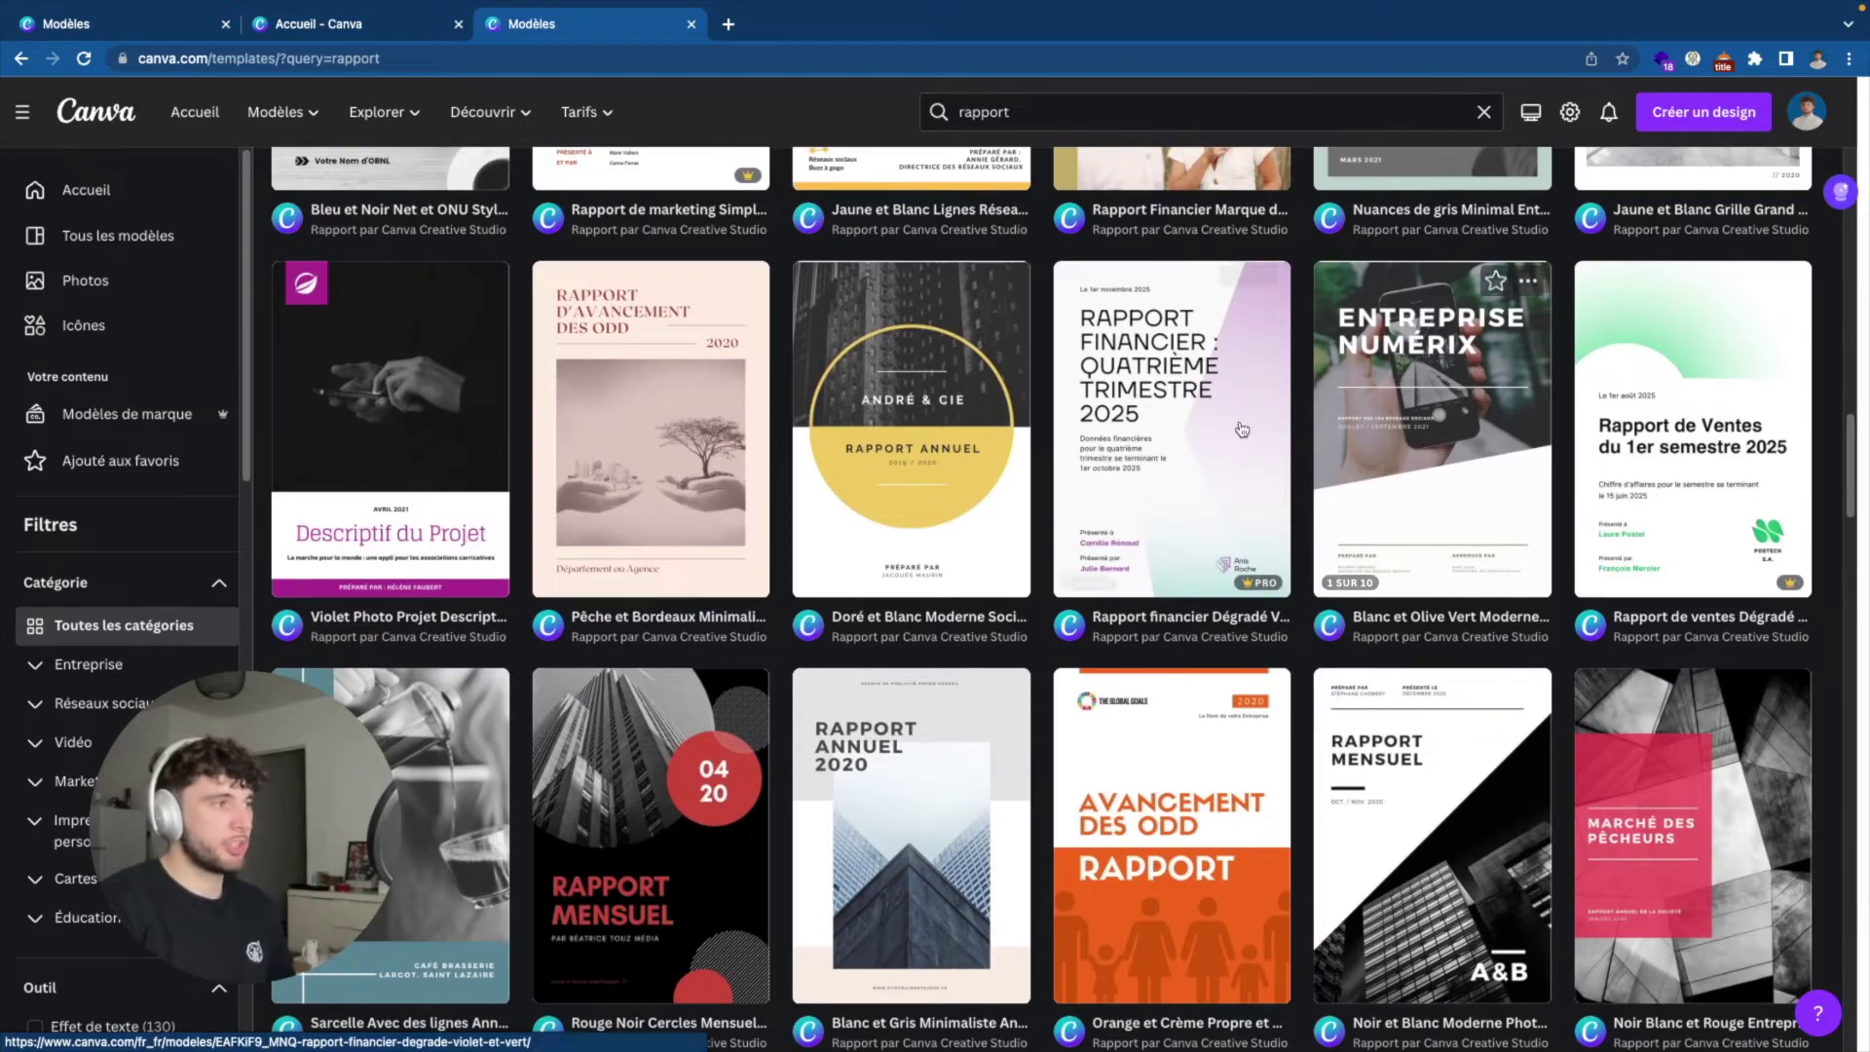
mouse_move(1171, 429)
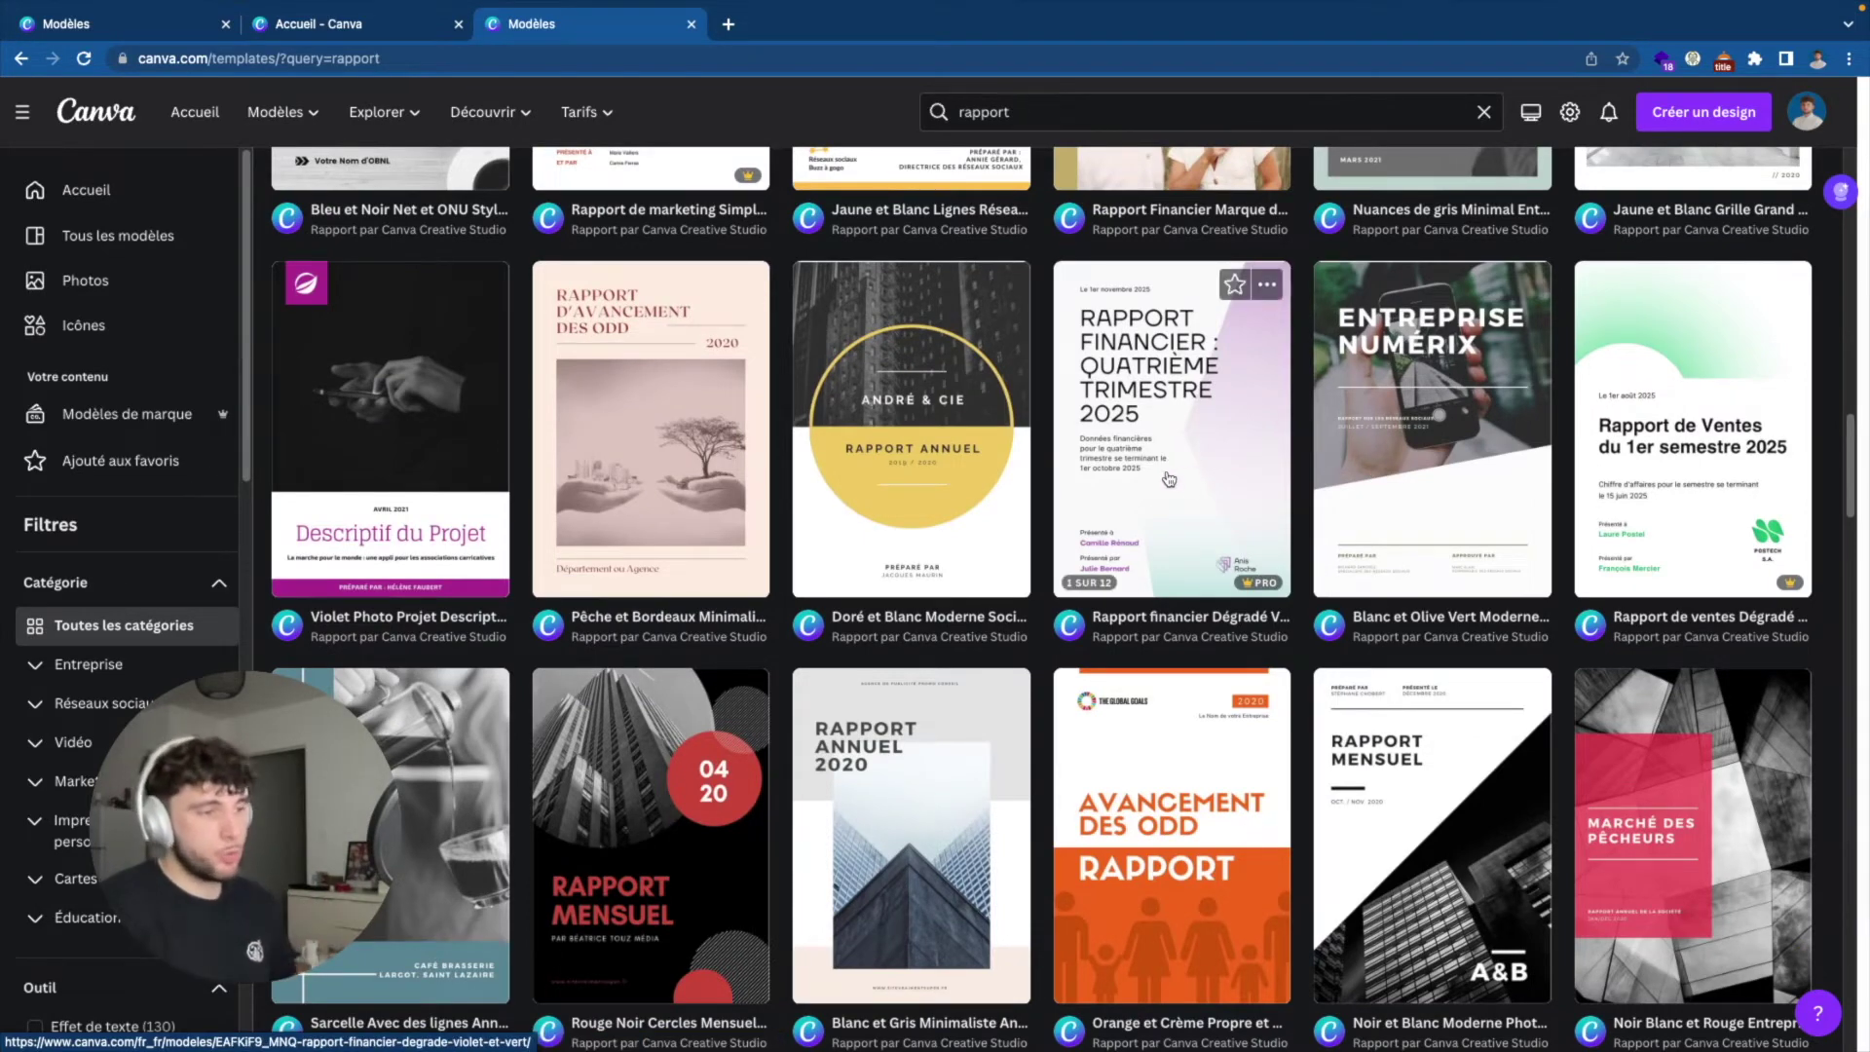
left_click(448, 390)
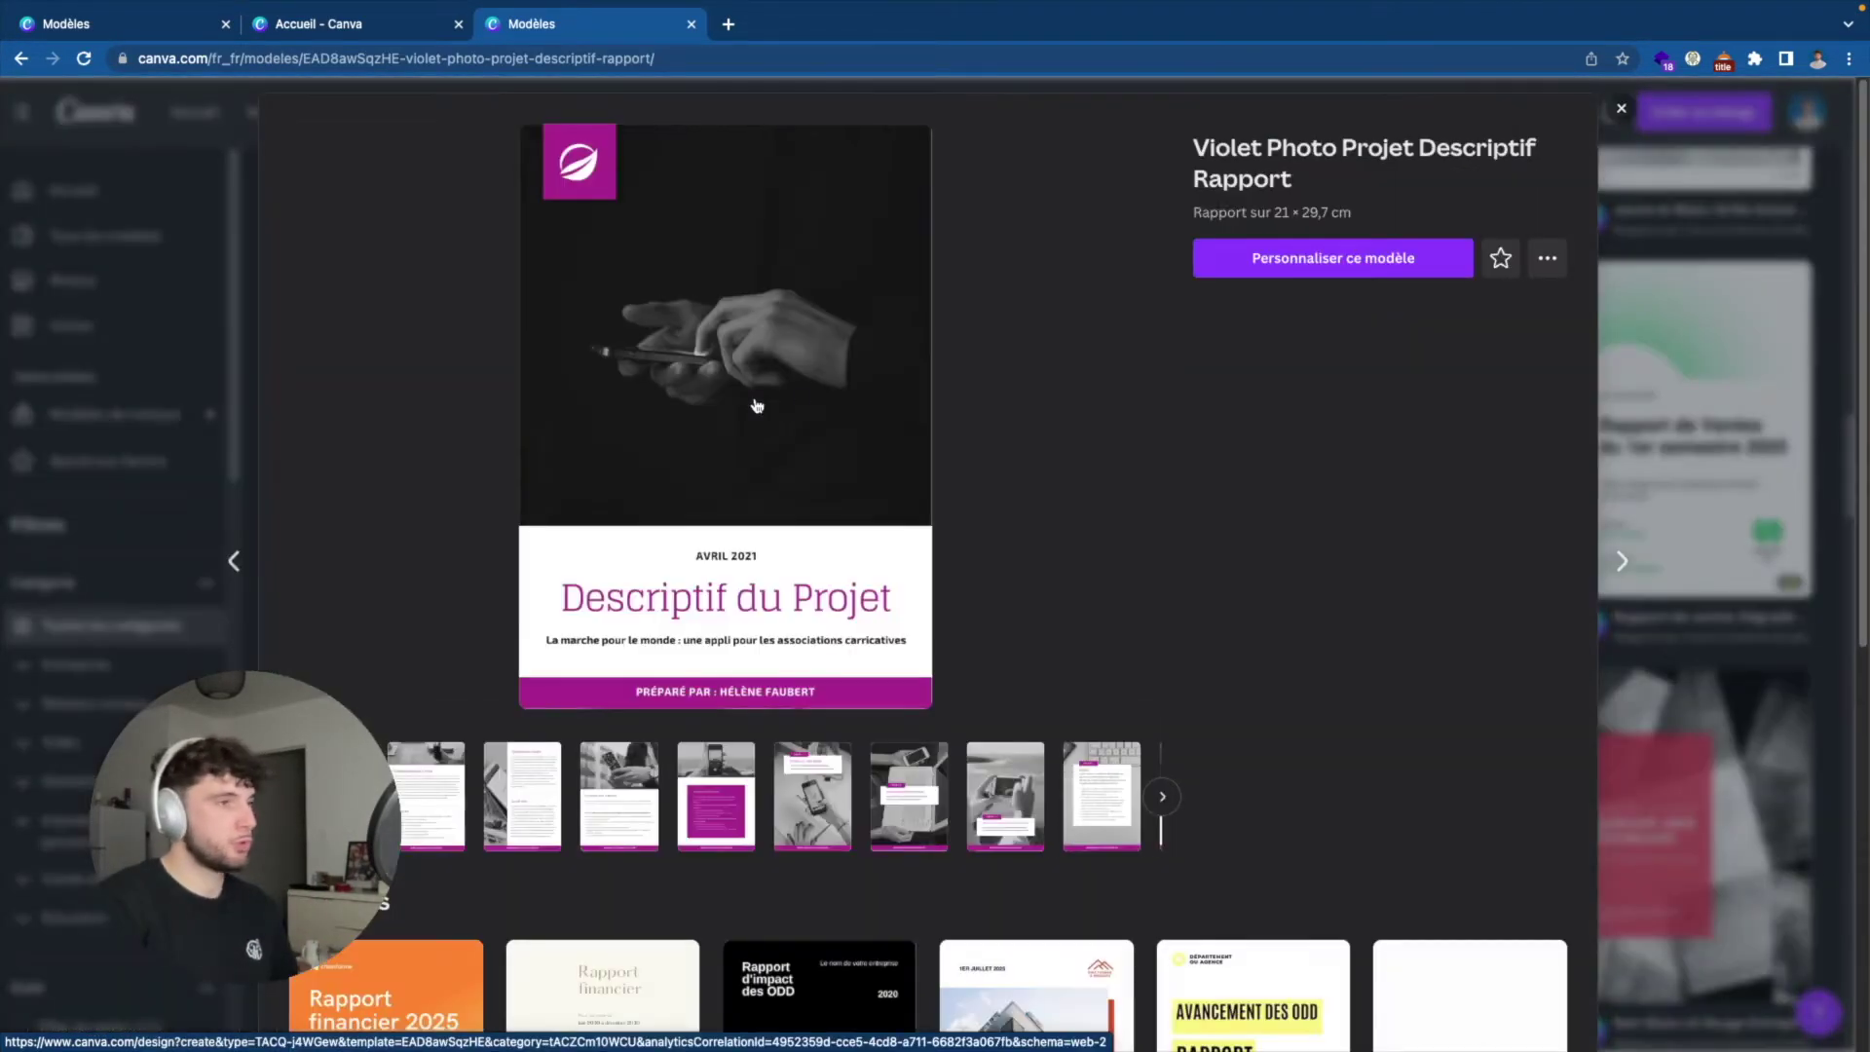
Customise the Violet Photo template so it opens in the editor as a 10-page design.
left_click(1348, 272)
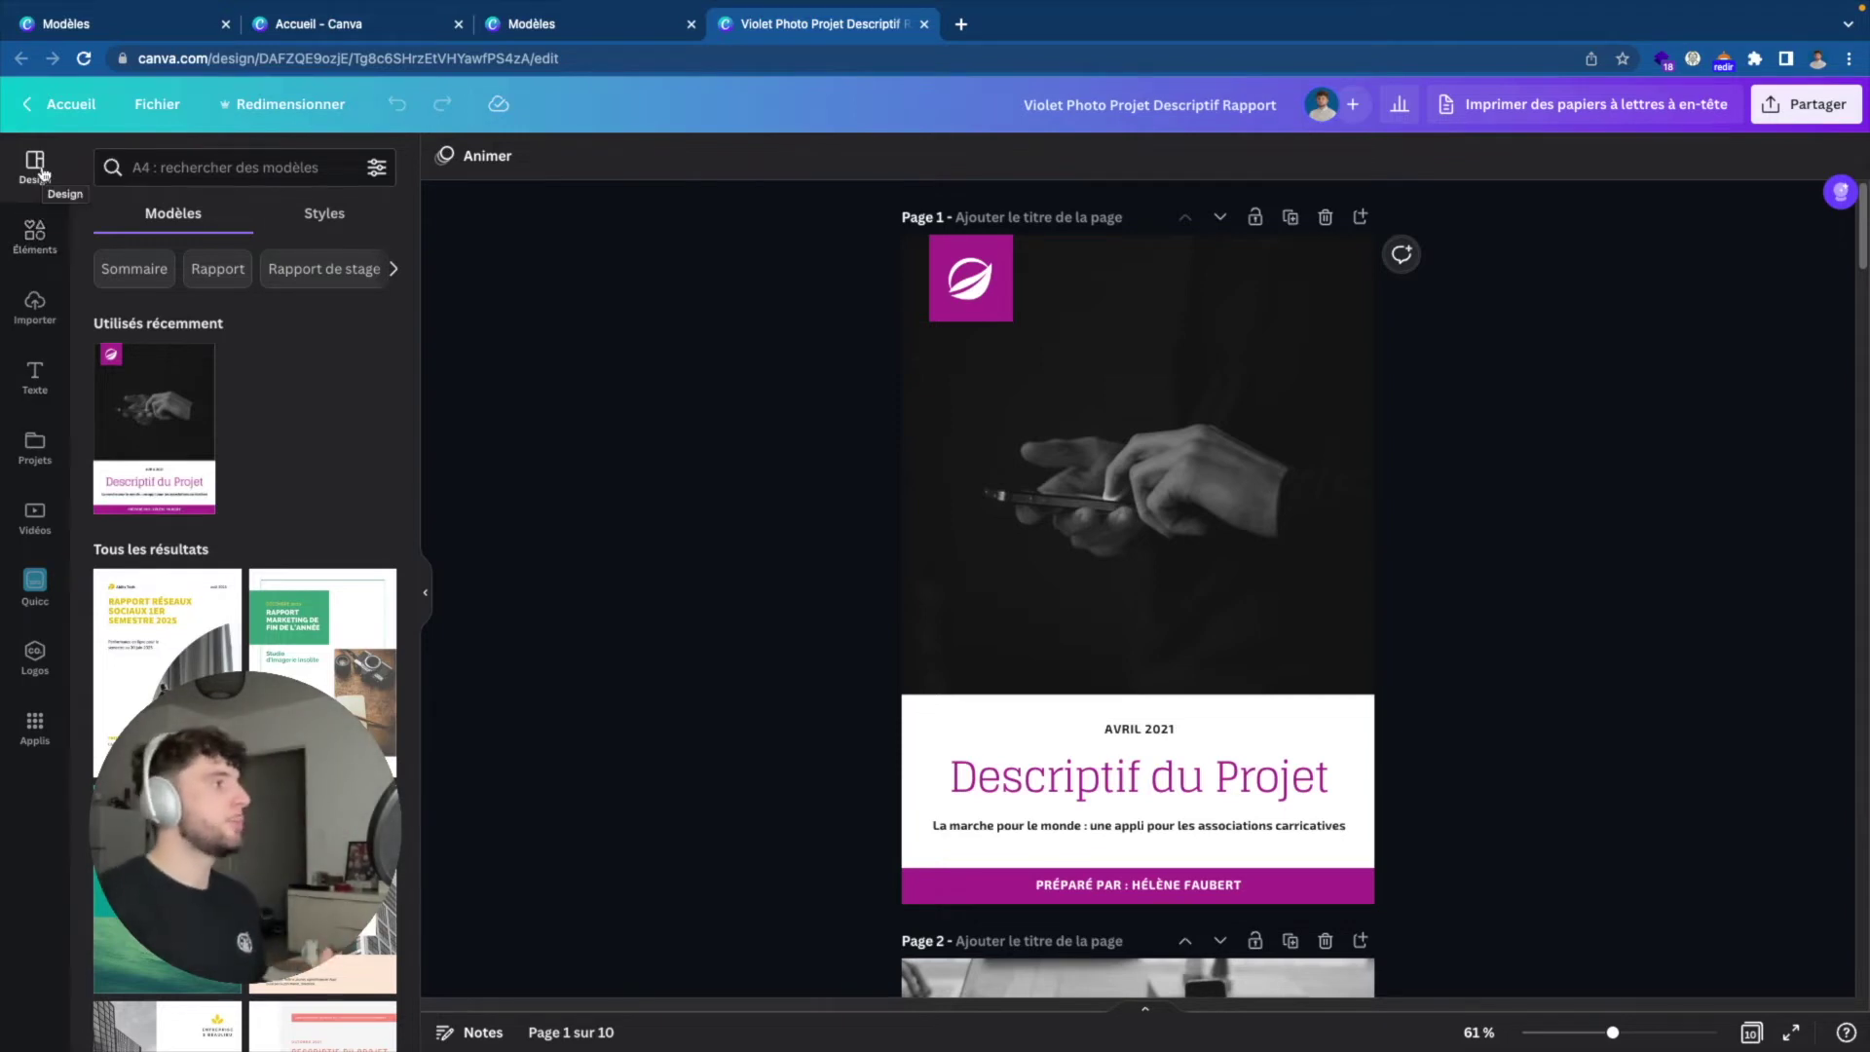
Show the Elements library, add two squares to page 1, then remove them.
left_click(35, 237)
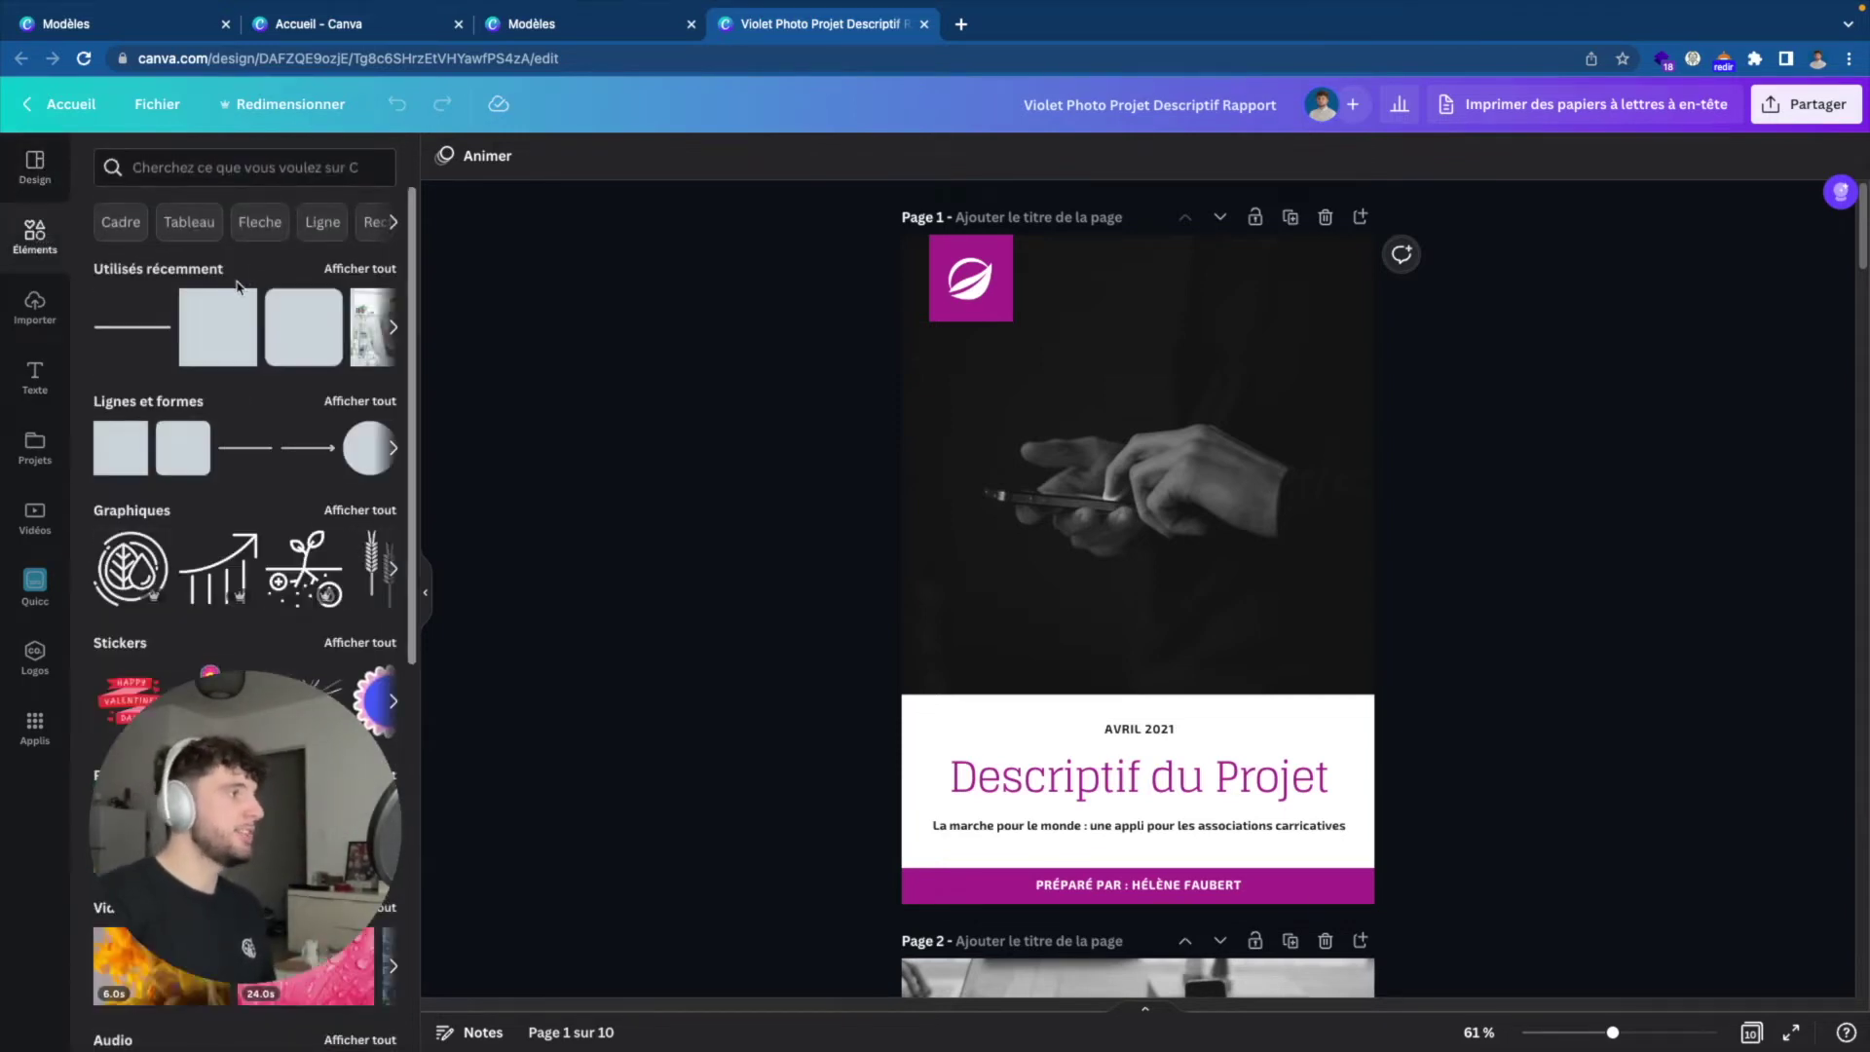
left_click(209, 315)
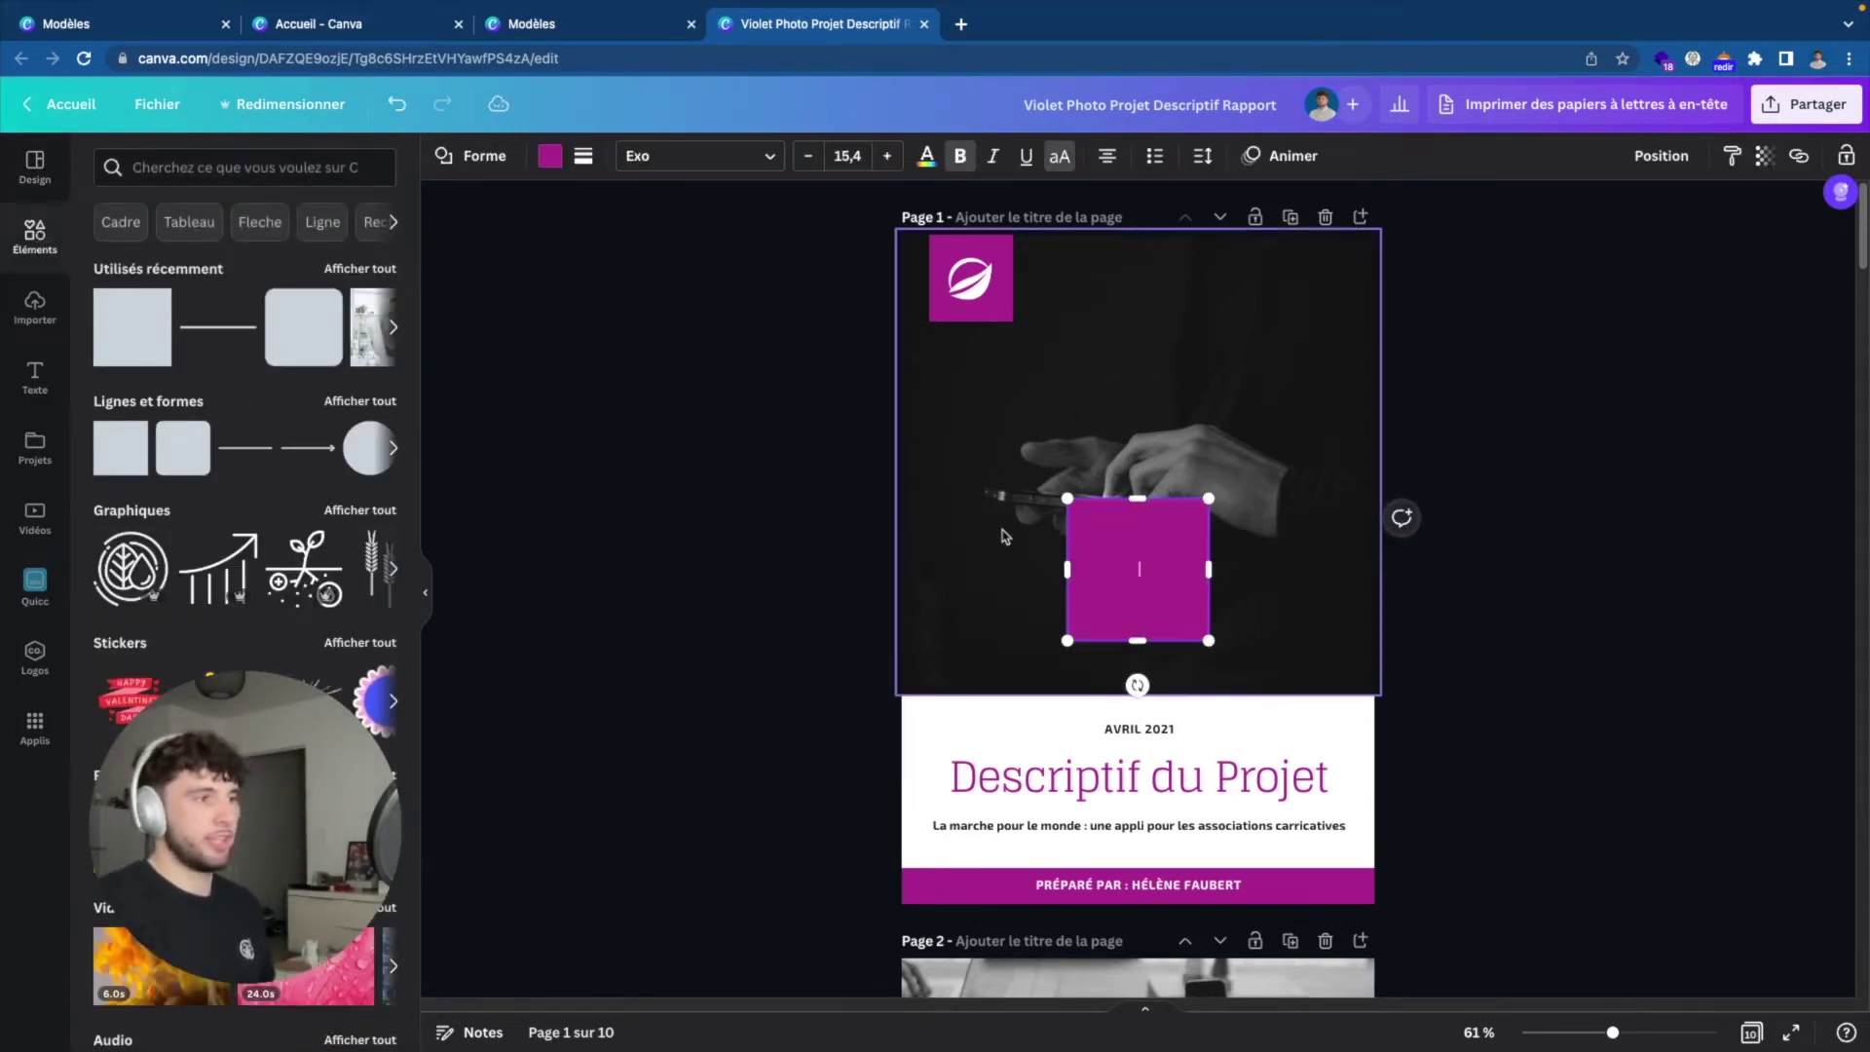
left_click(286, 345)
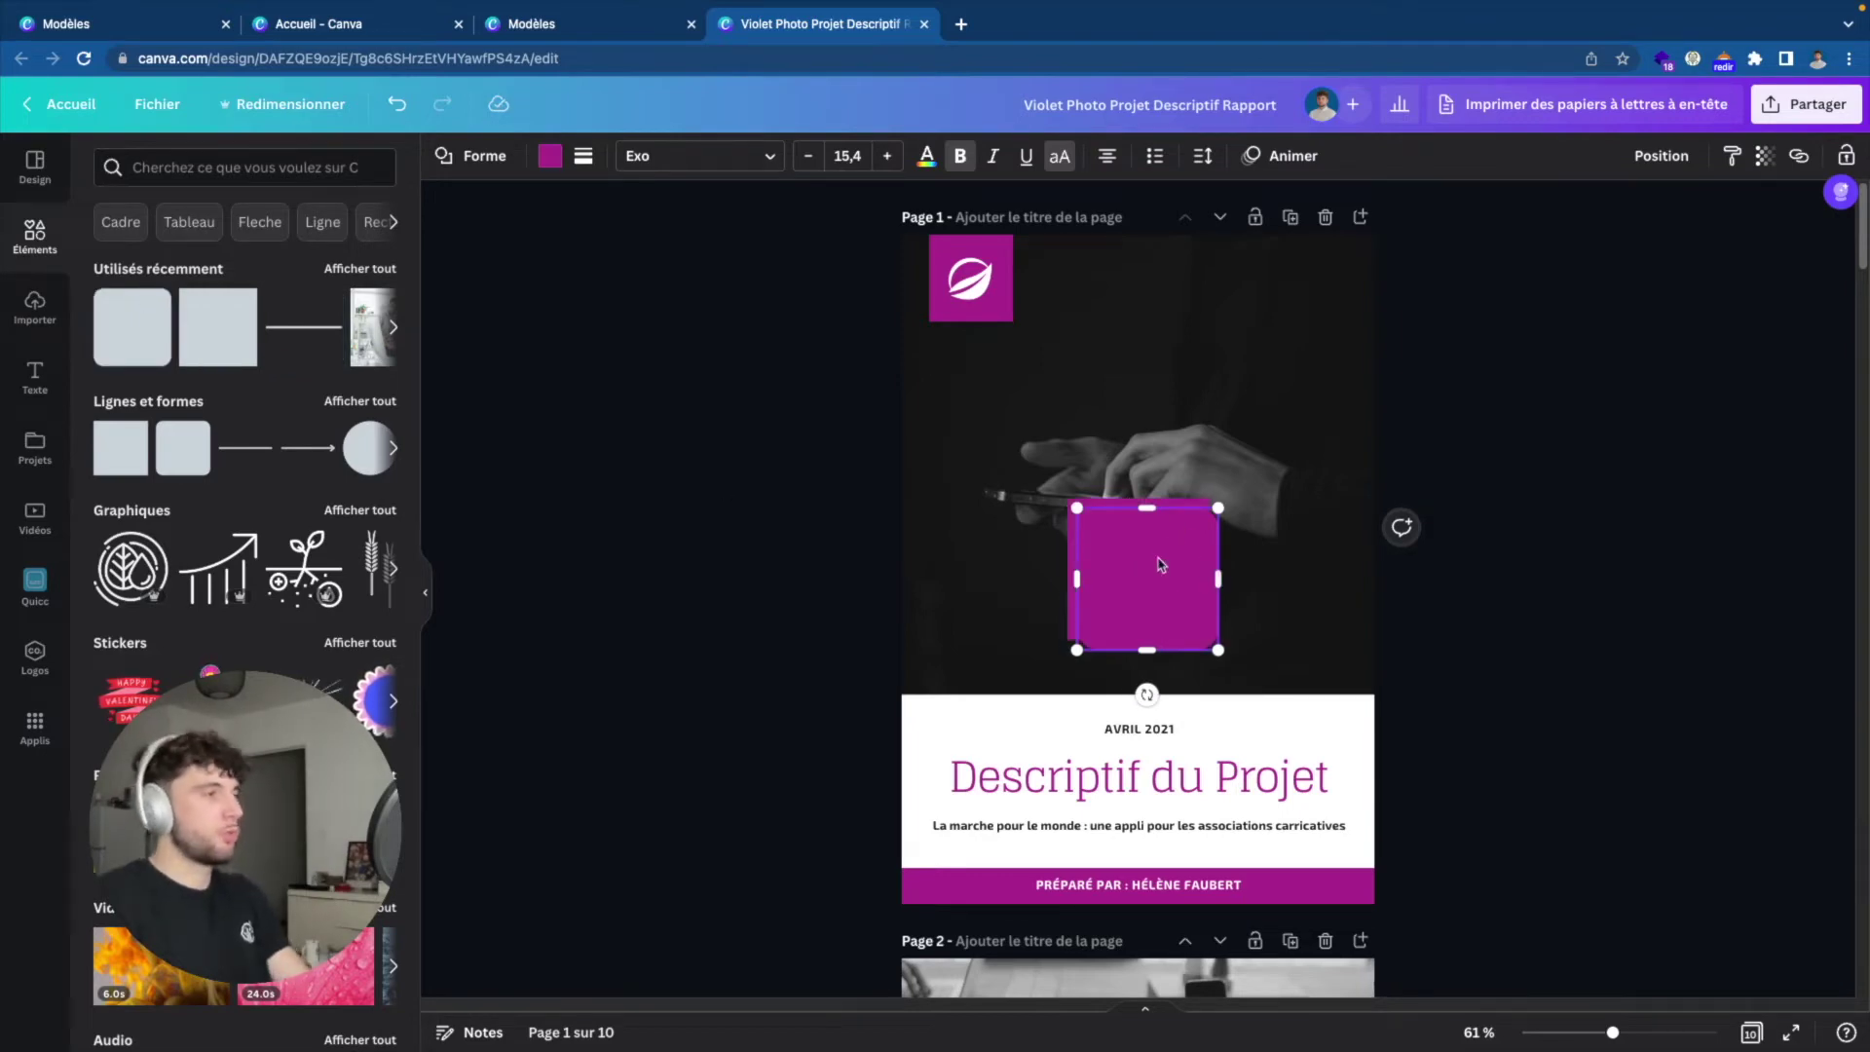
key("ctrl+z")
left_click(1181, 568)
key("Delete")
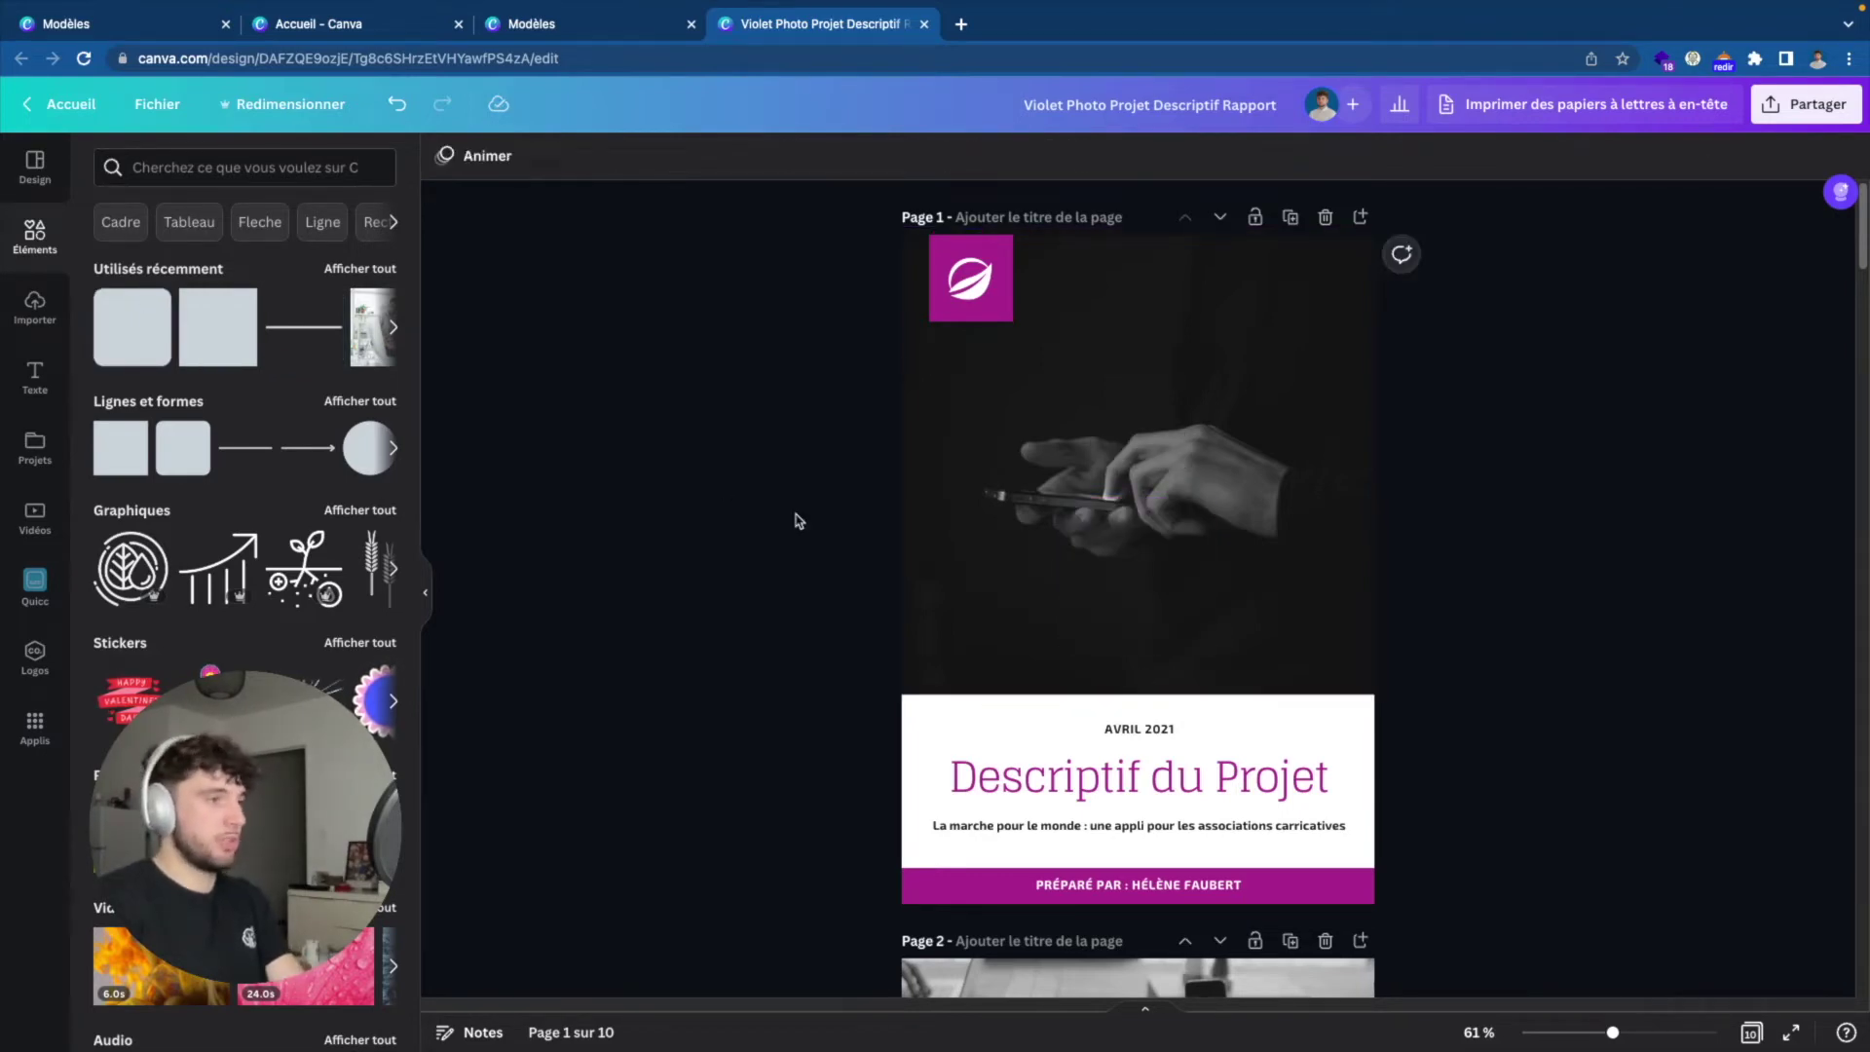
Activate the elements search field, dismissing its suggestions once.
left_click(193, 165)
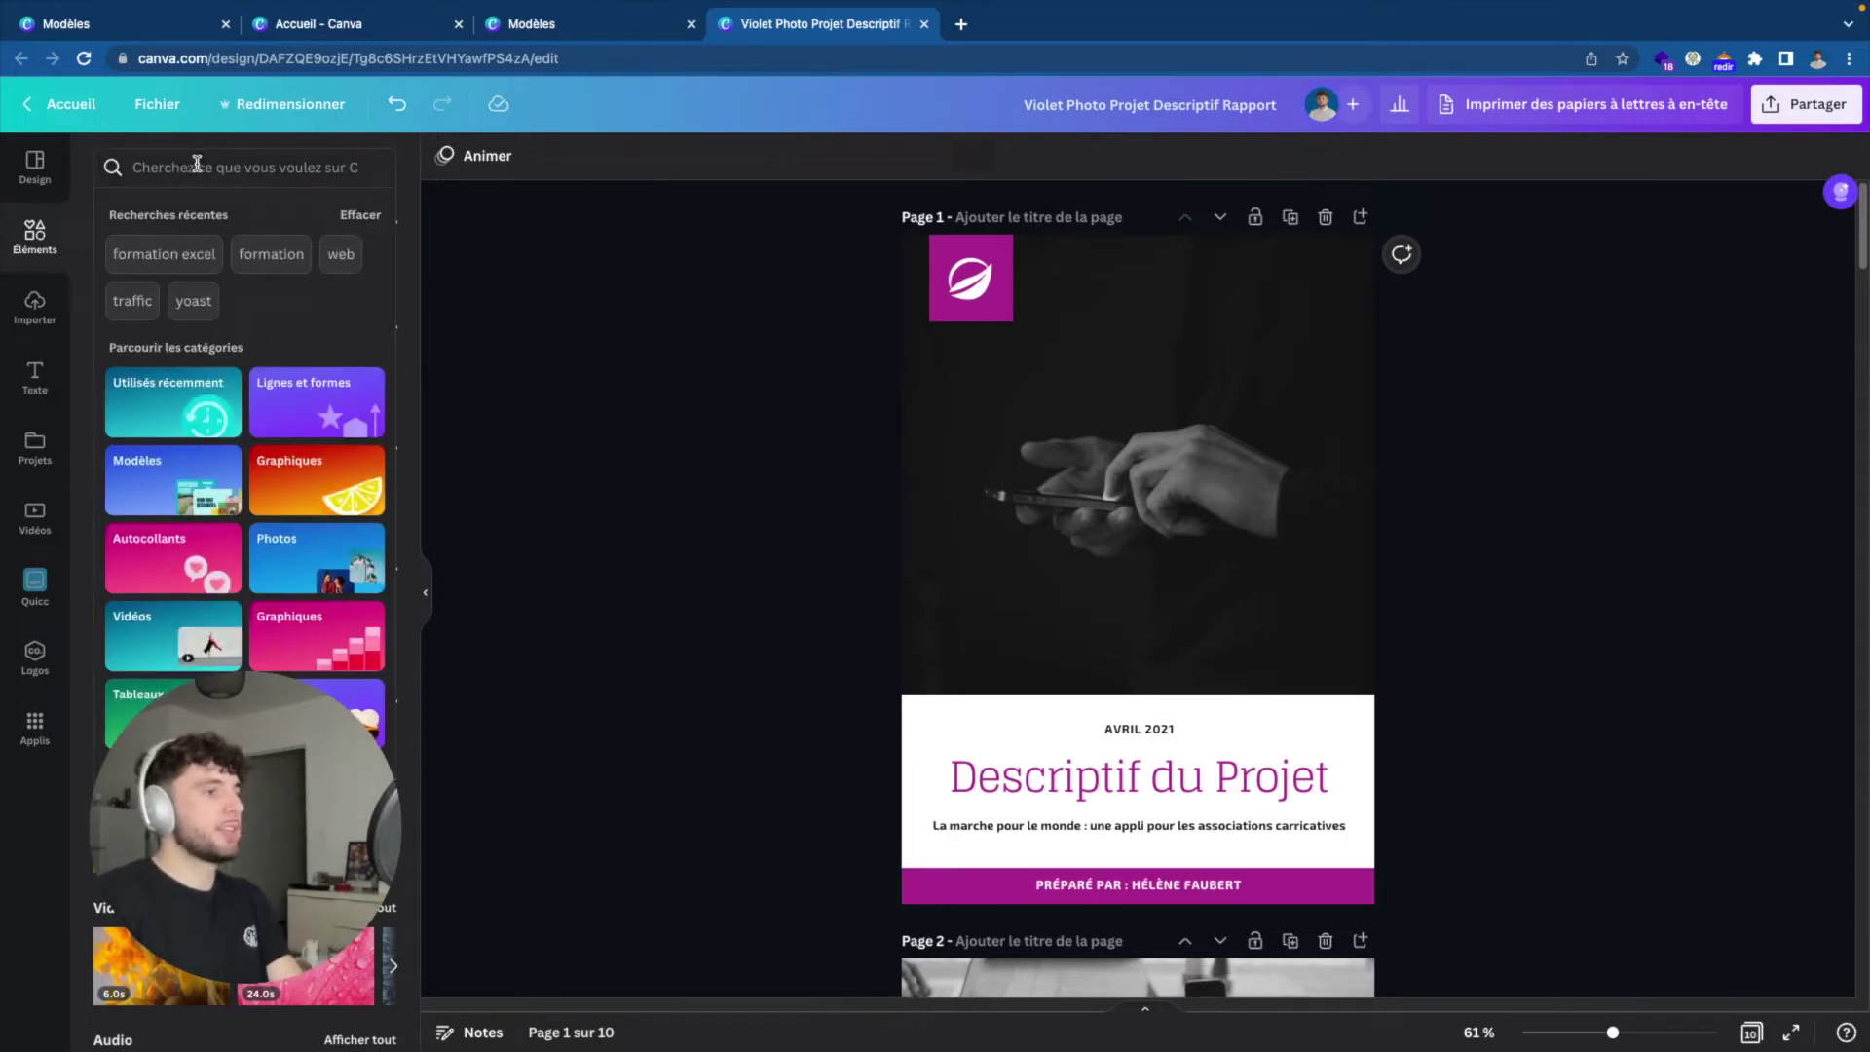
key("Escape")
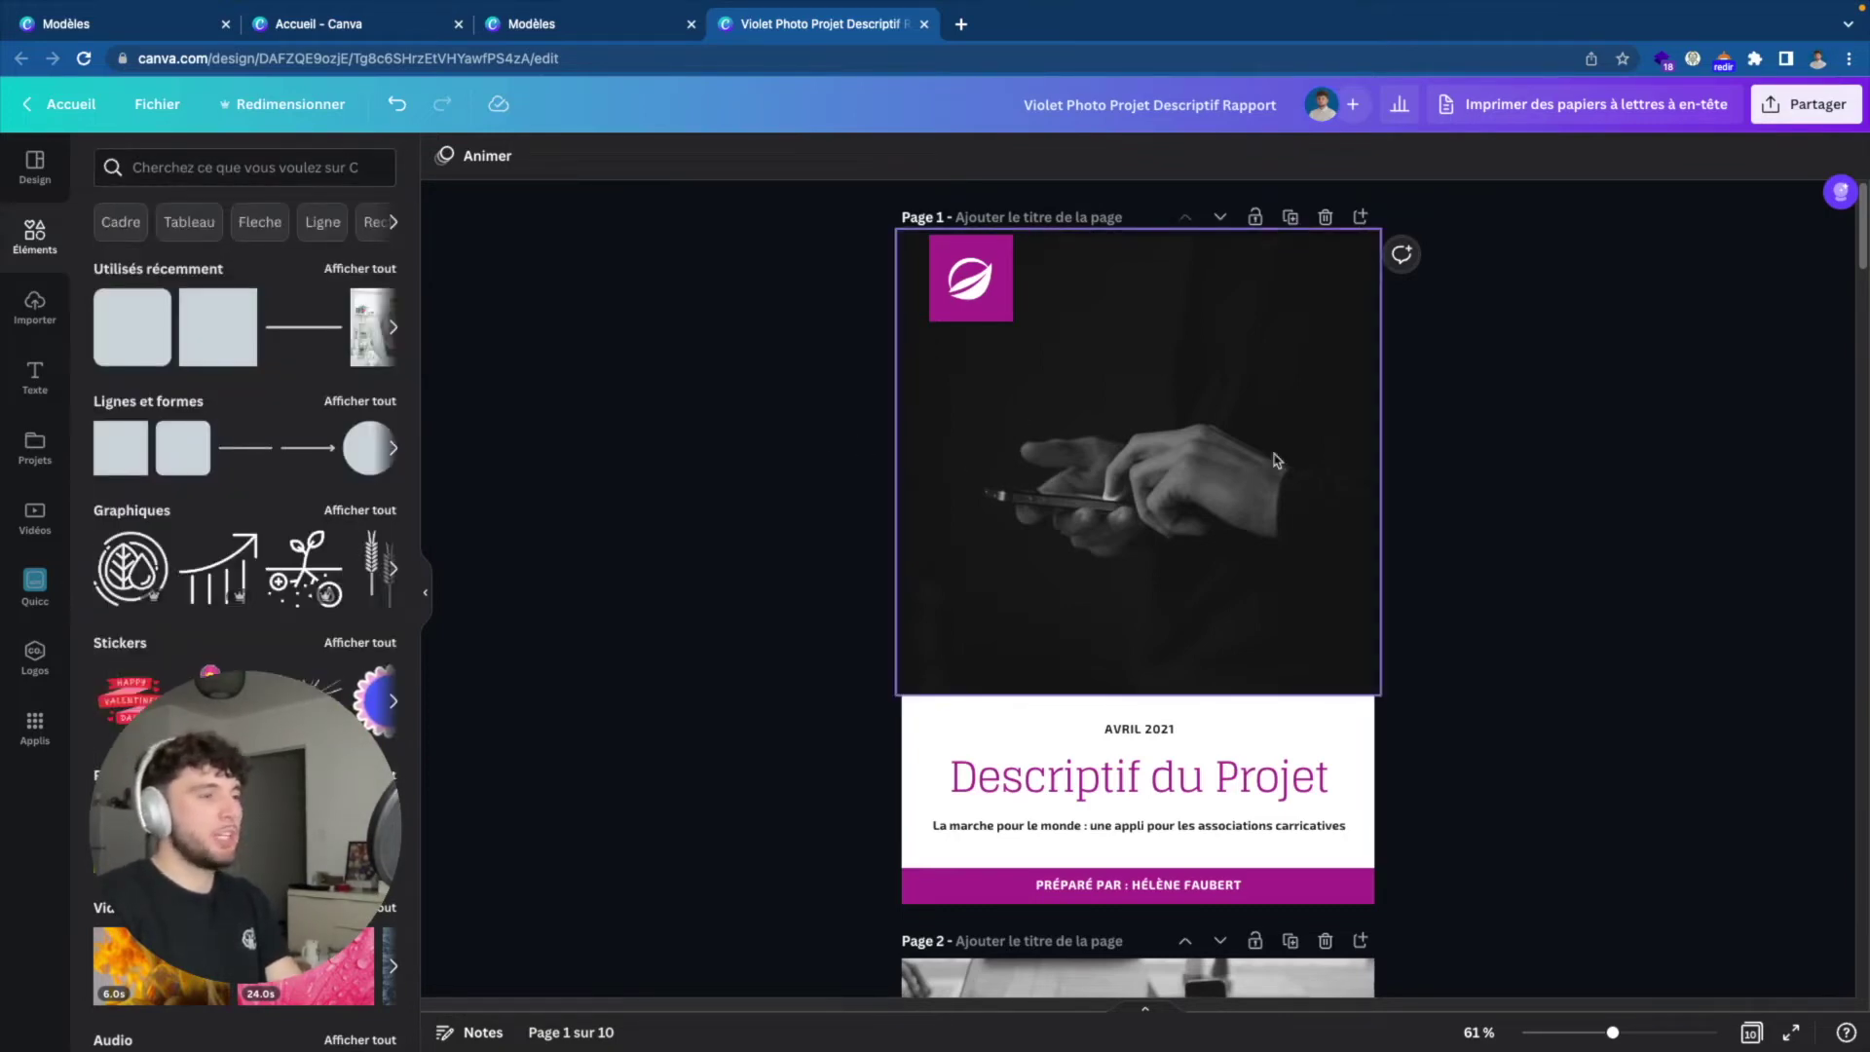
left_click(266, 168)
Search elements for 'wordpress' and drag a WordPress photo onto the cover's background image.
type("wordpress")
key("Return")
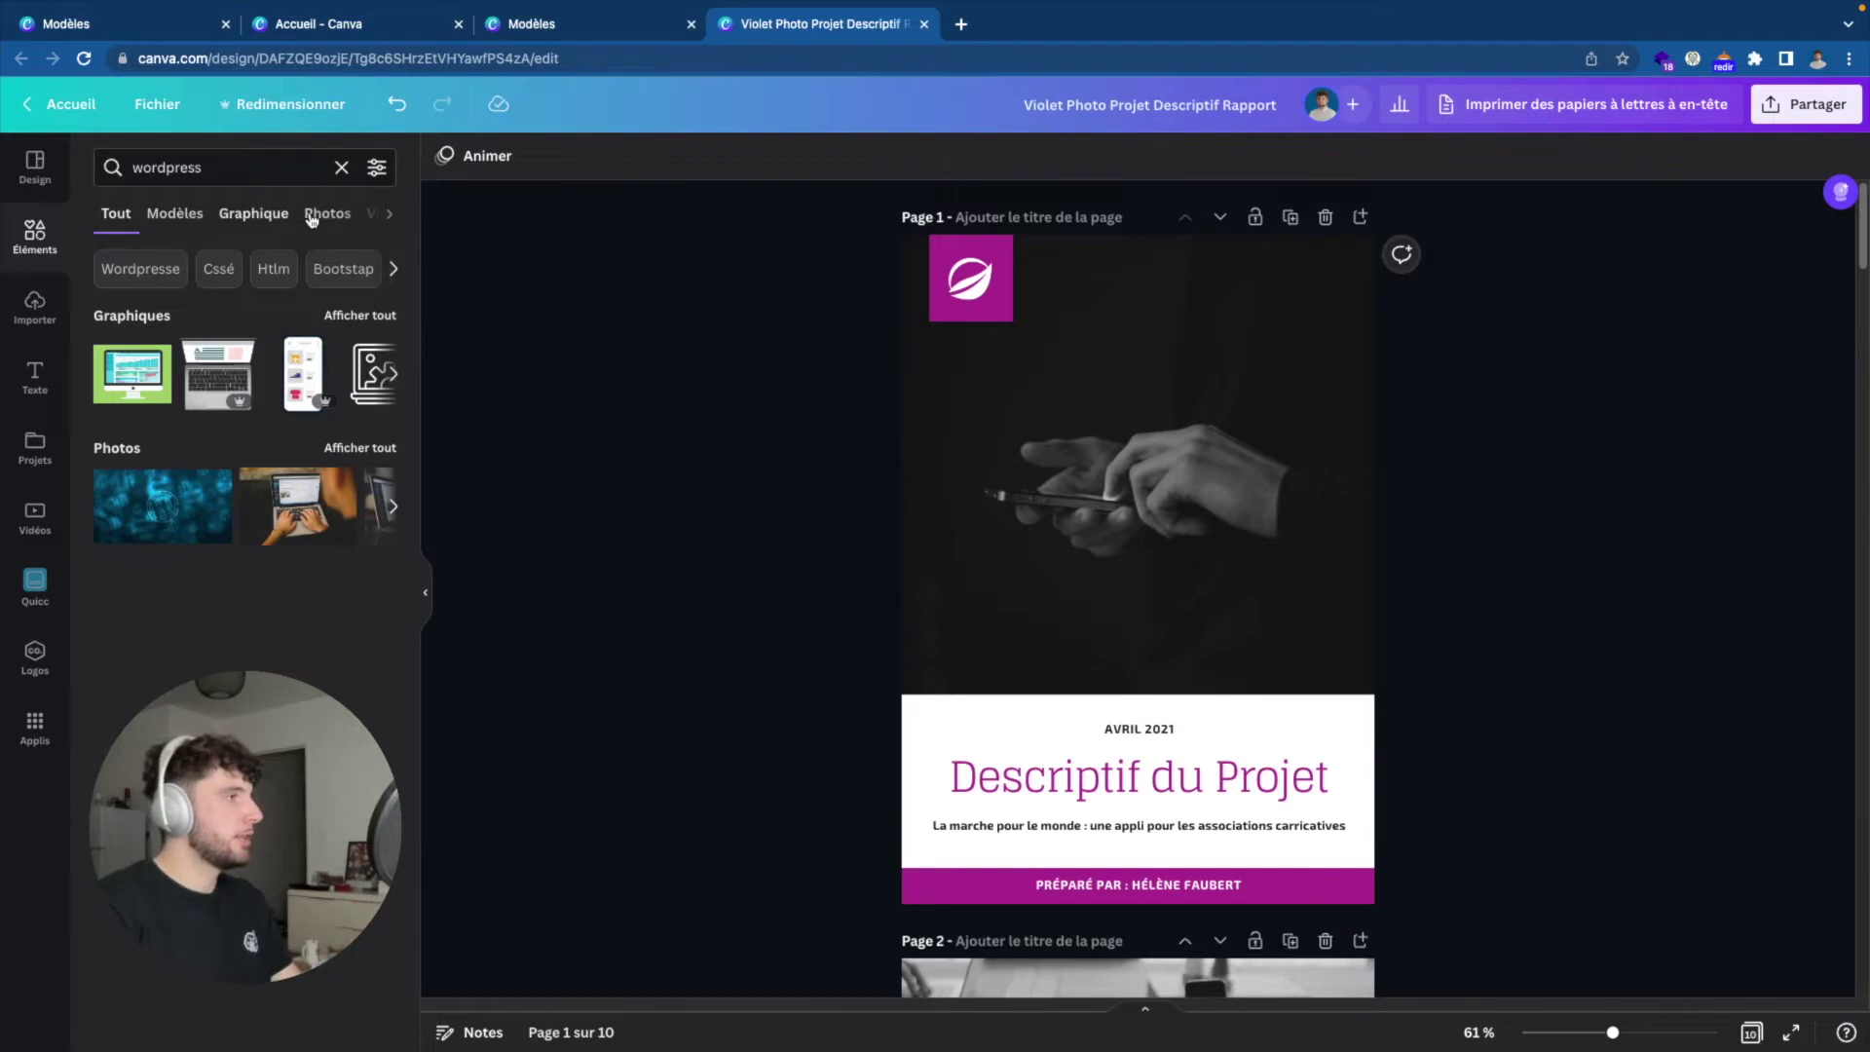
scroll(185, 215, "right", 3)
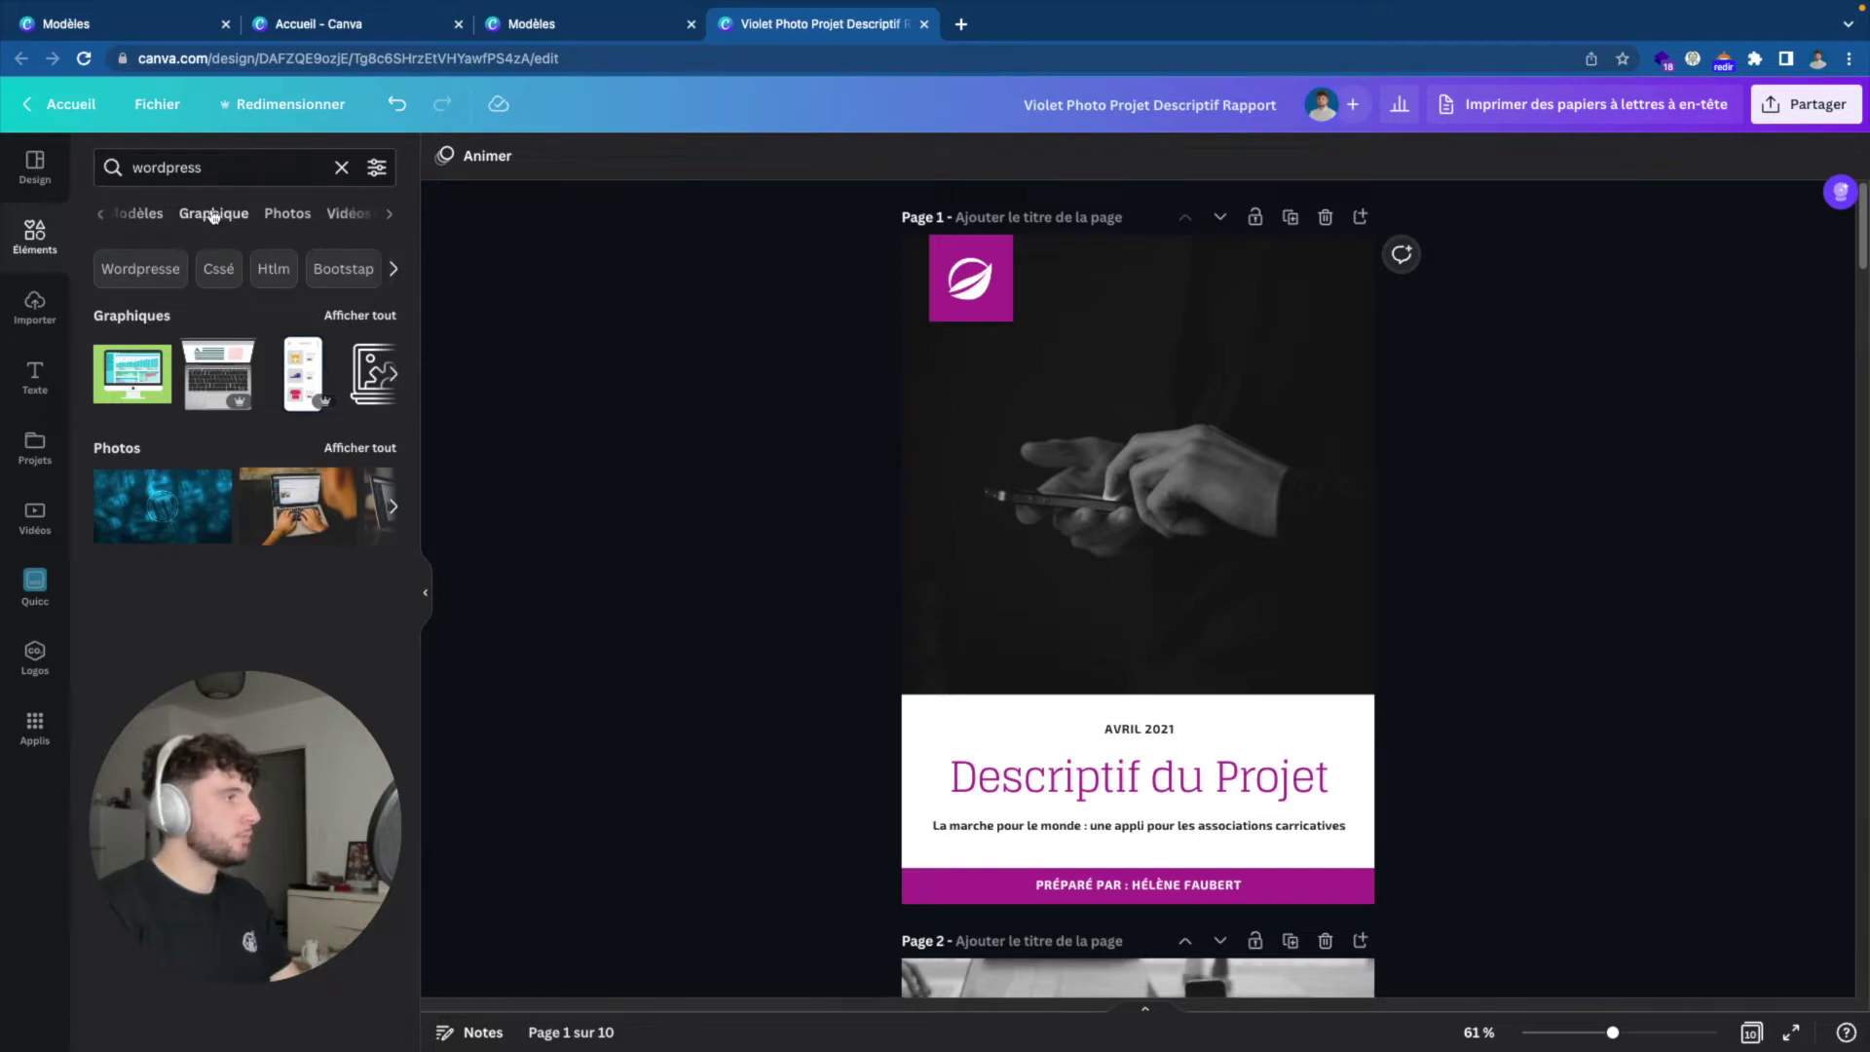
left_click(246, 215)
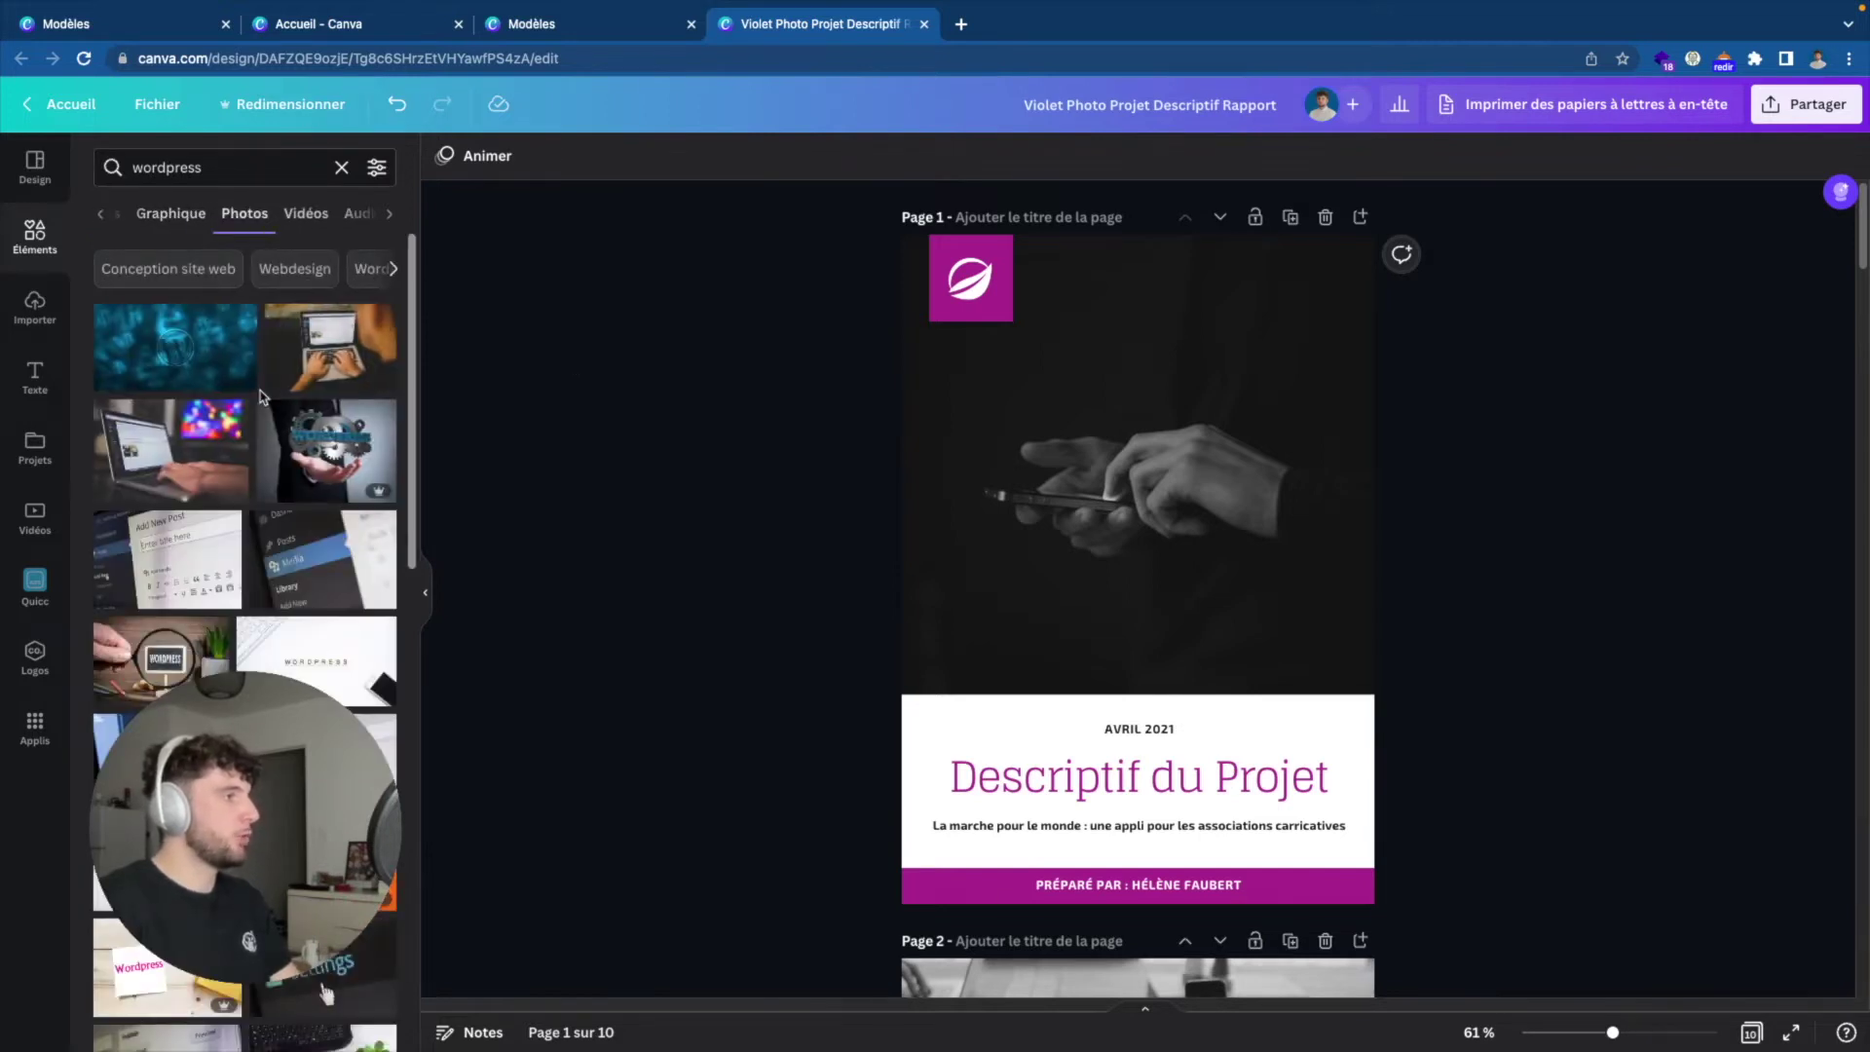
left_click_drag(156, 347, 1003, 394)
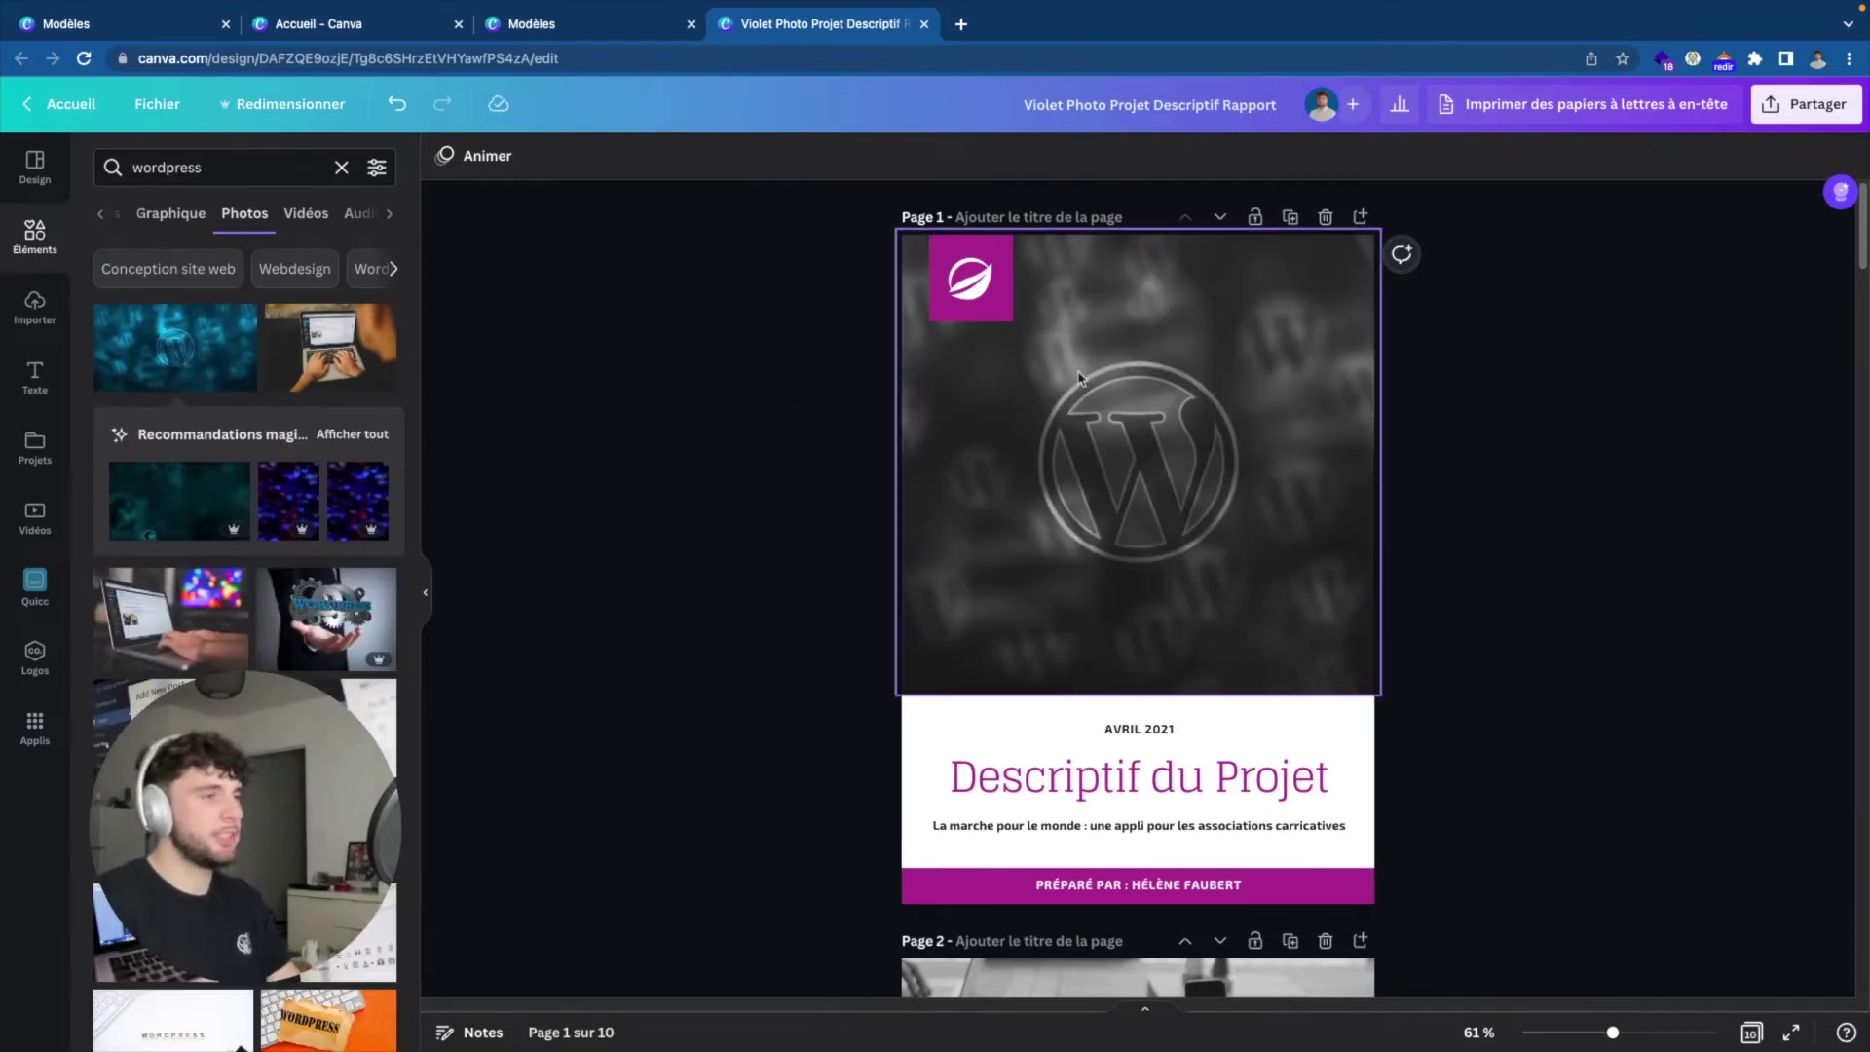
scroll(822, 430, "down", 2)
scroll(844, 454, "up", 2)
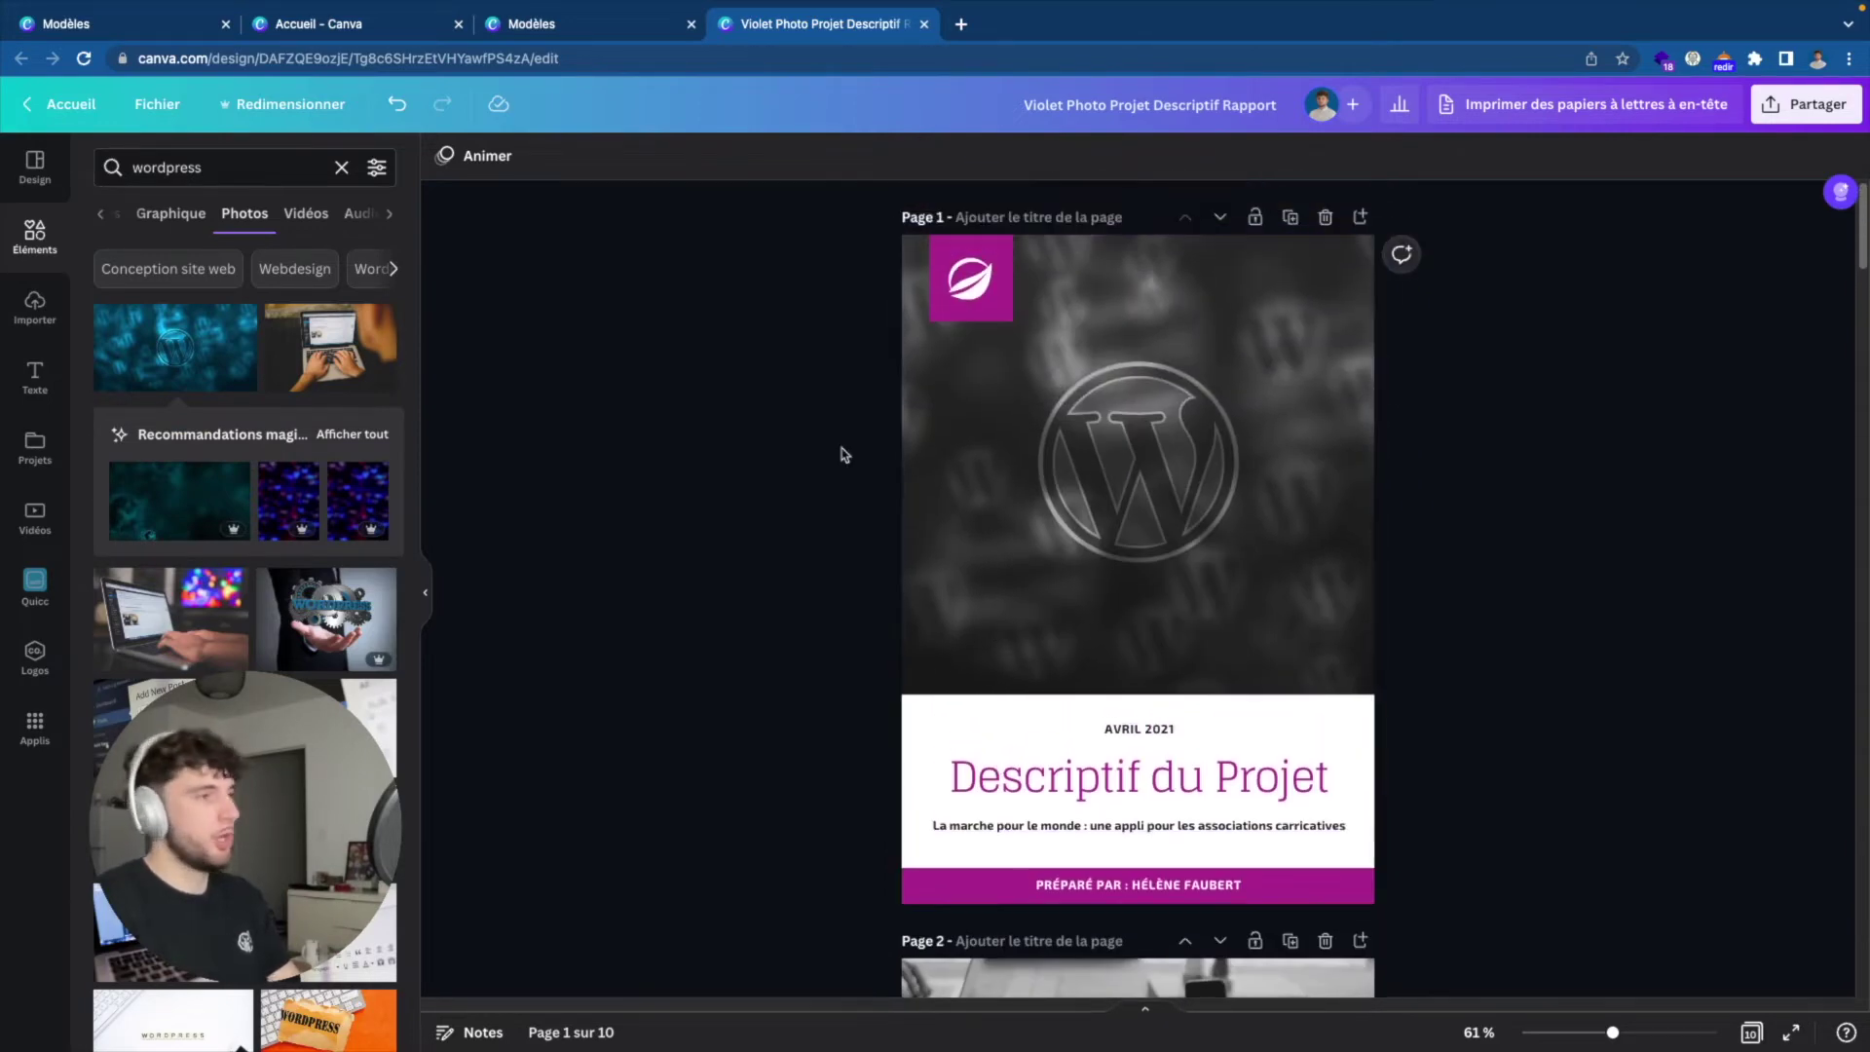
left_click(1135, 422)
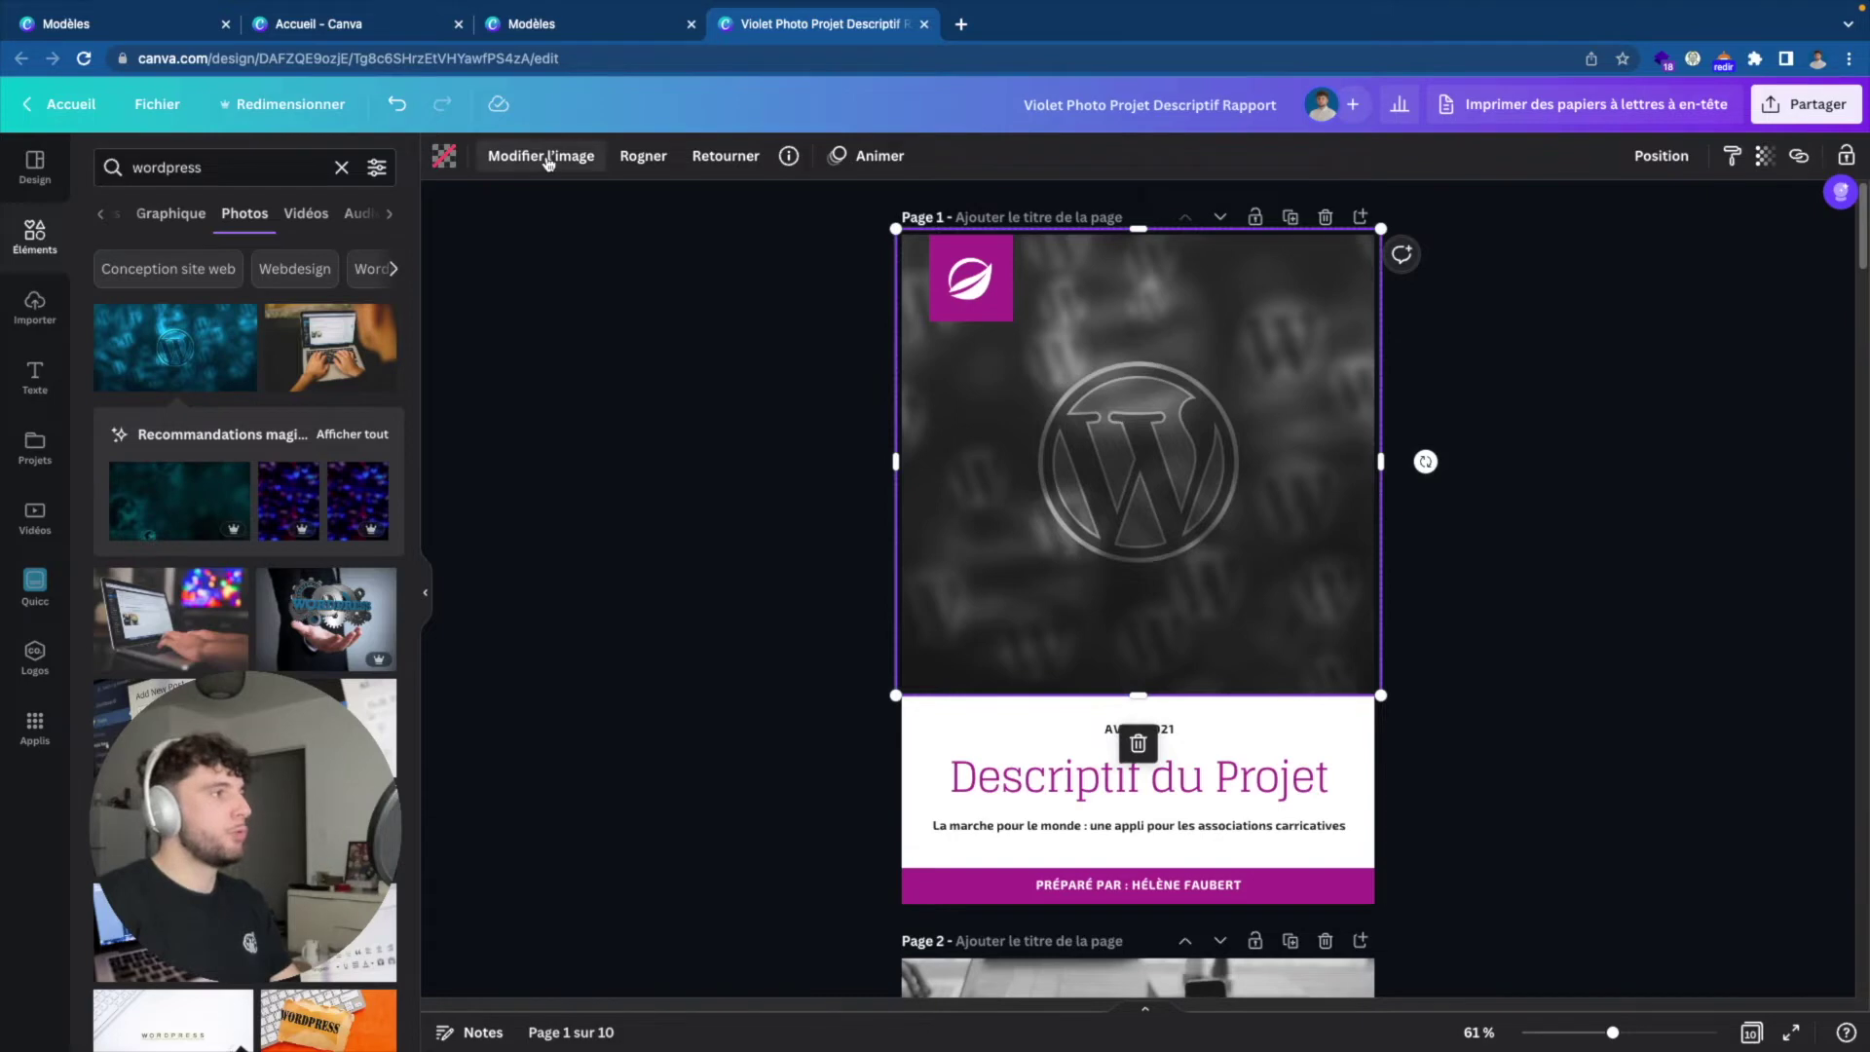
Try a blue filter on the WordPress cover photo, then undo it to keep it grey.
left_click(549, 157)
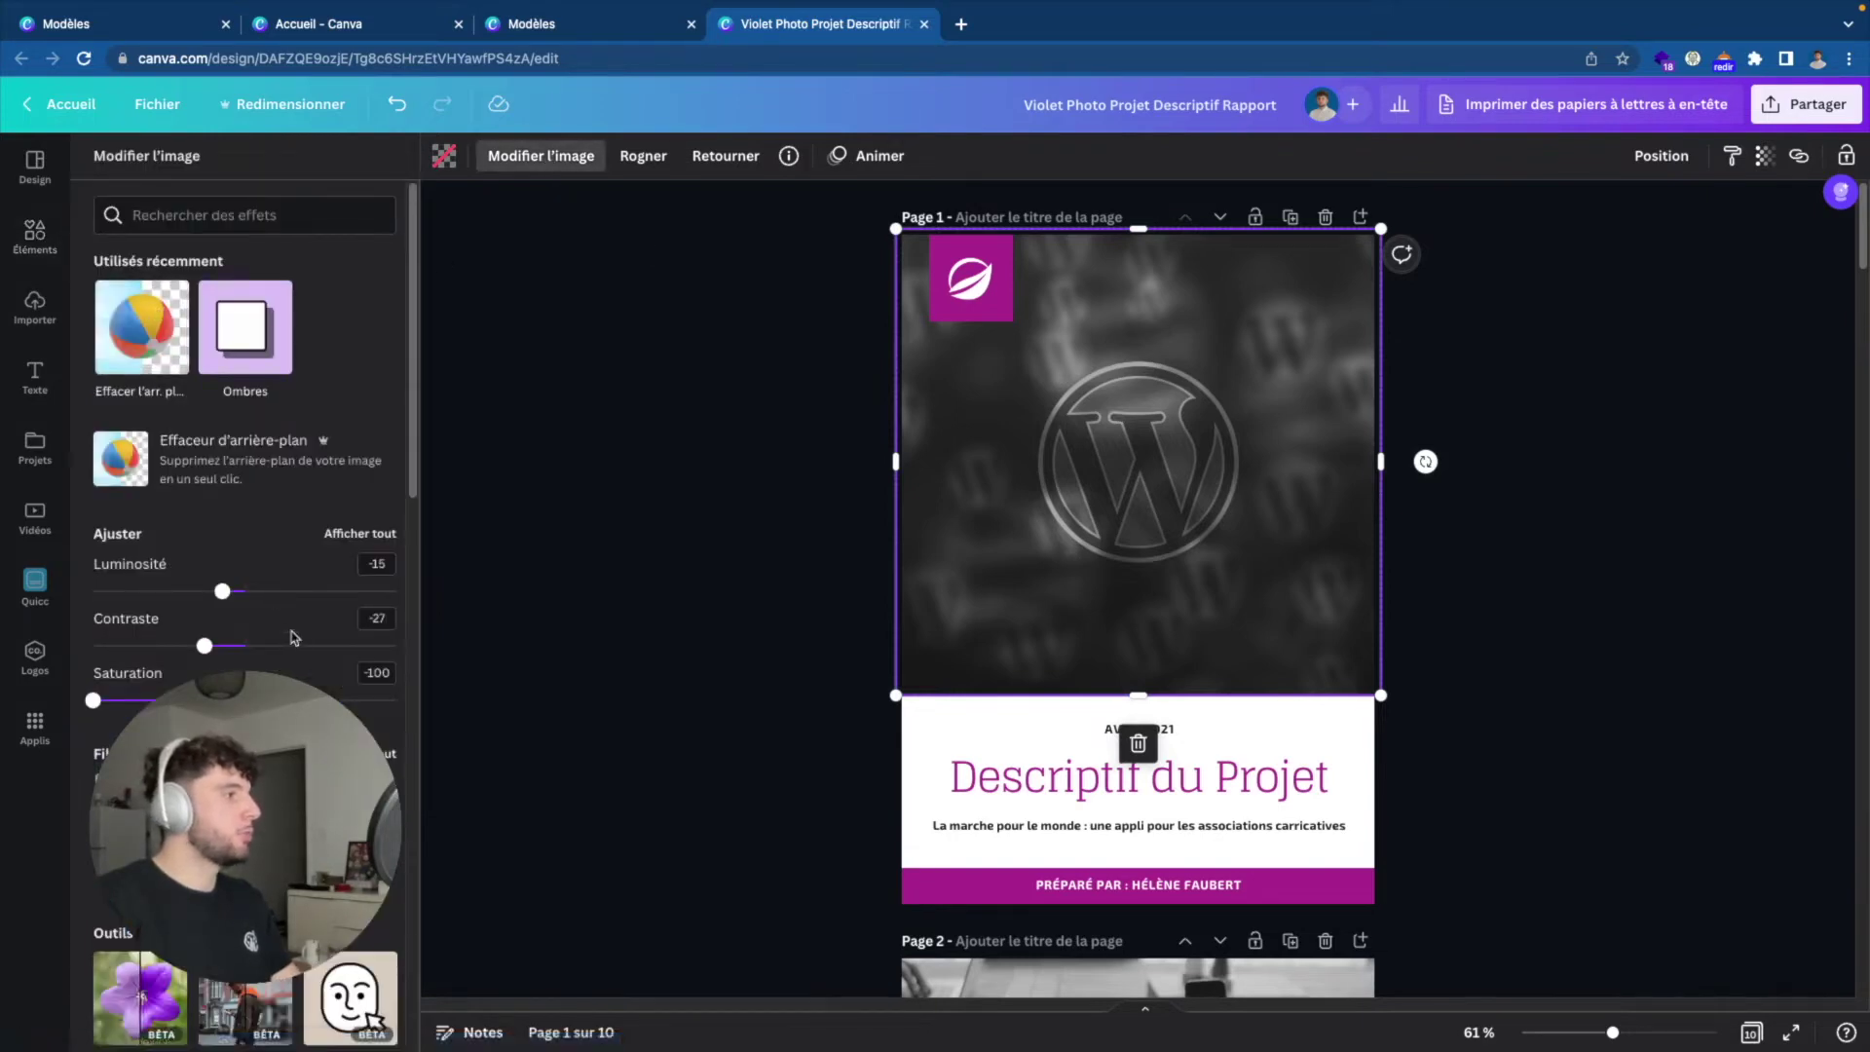
scroll(263, 639, "down", 2)
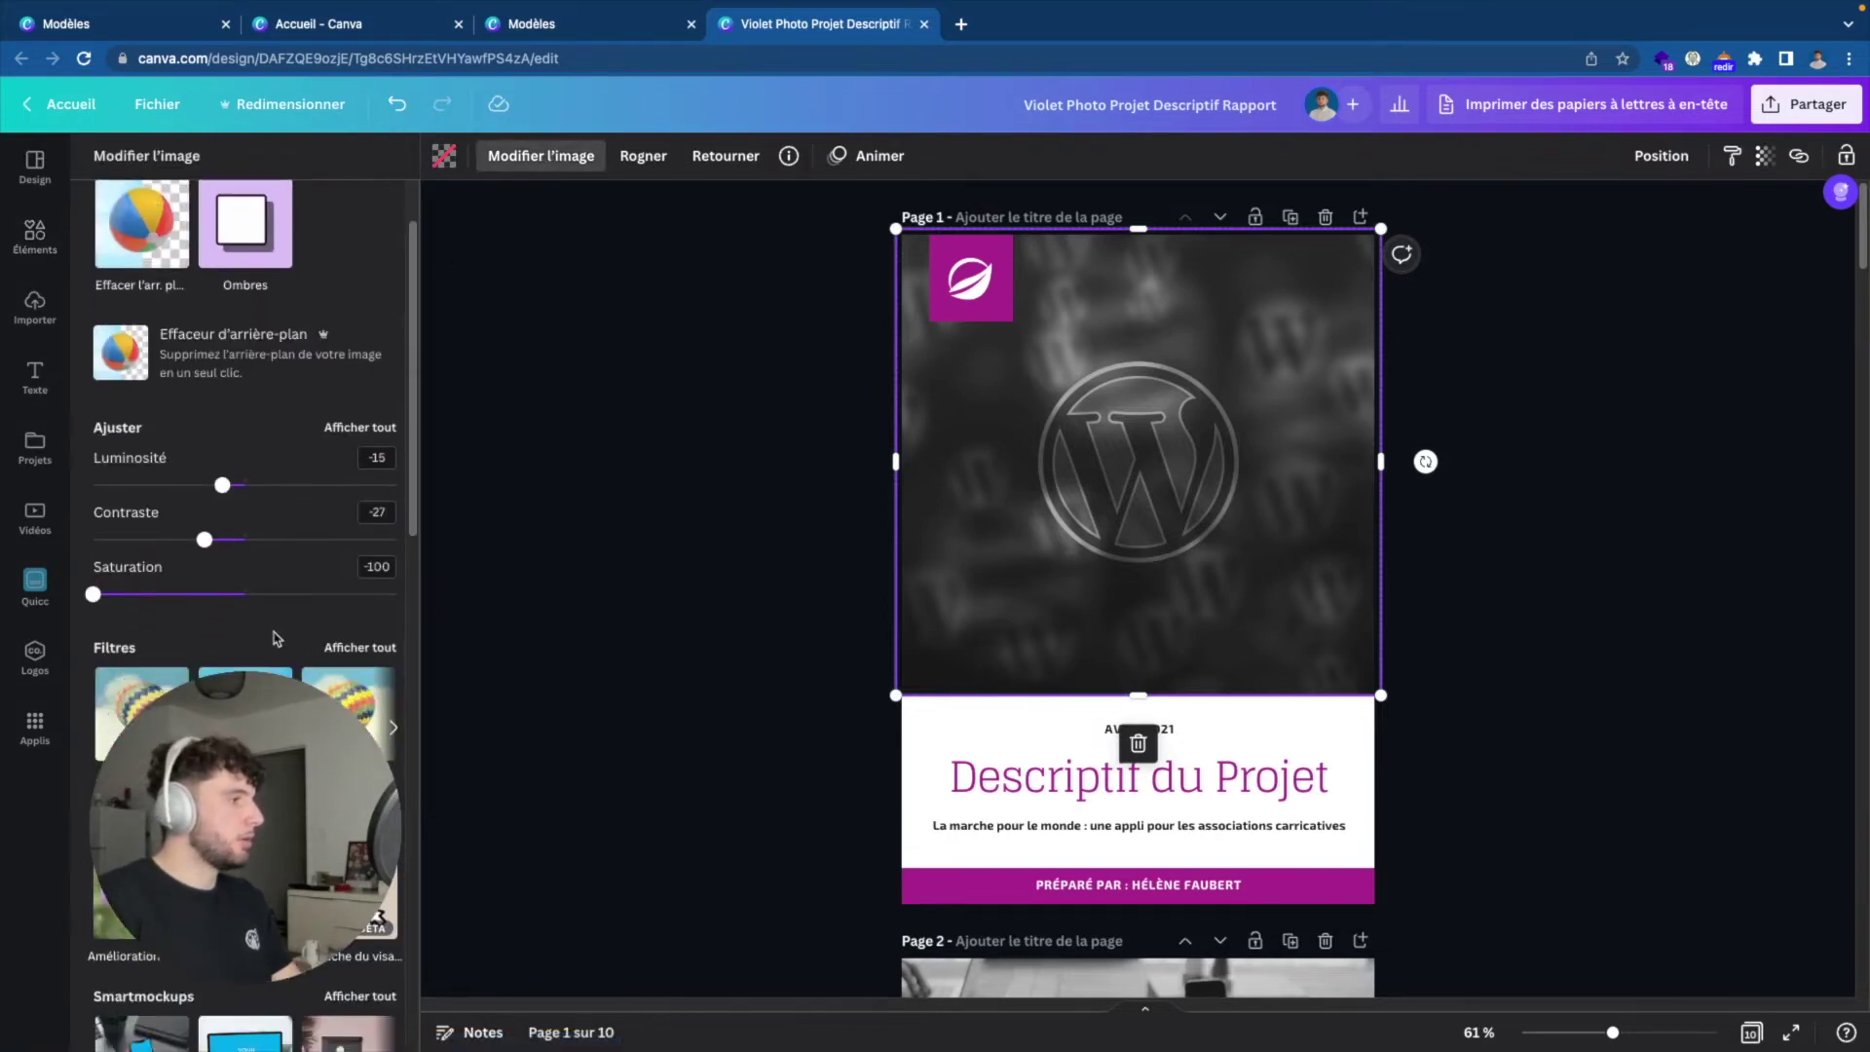
left_click(370, 647)
left_click(140, 250)
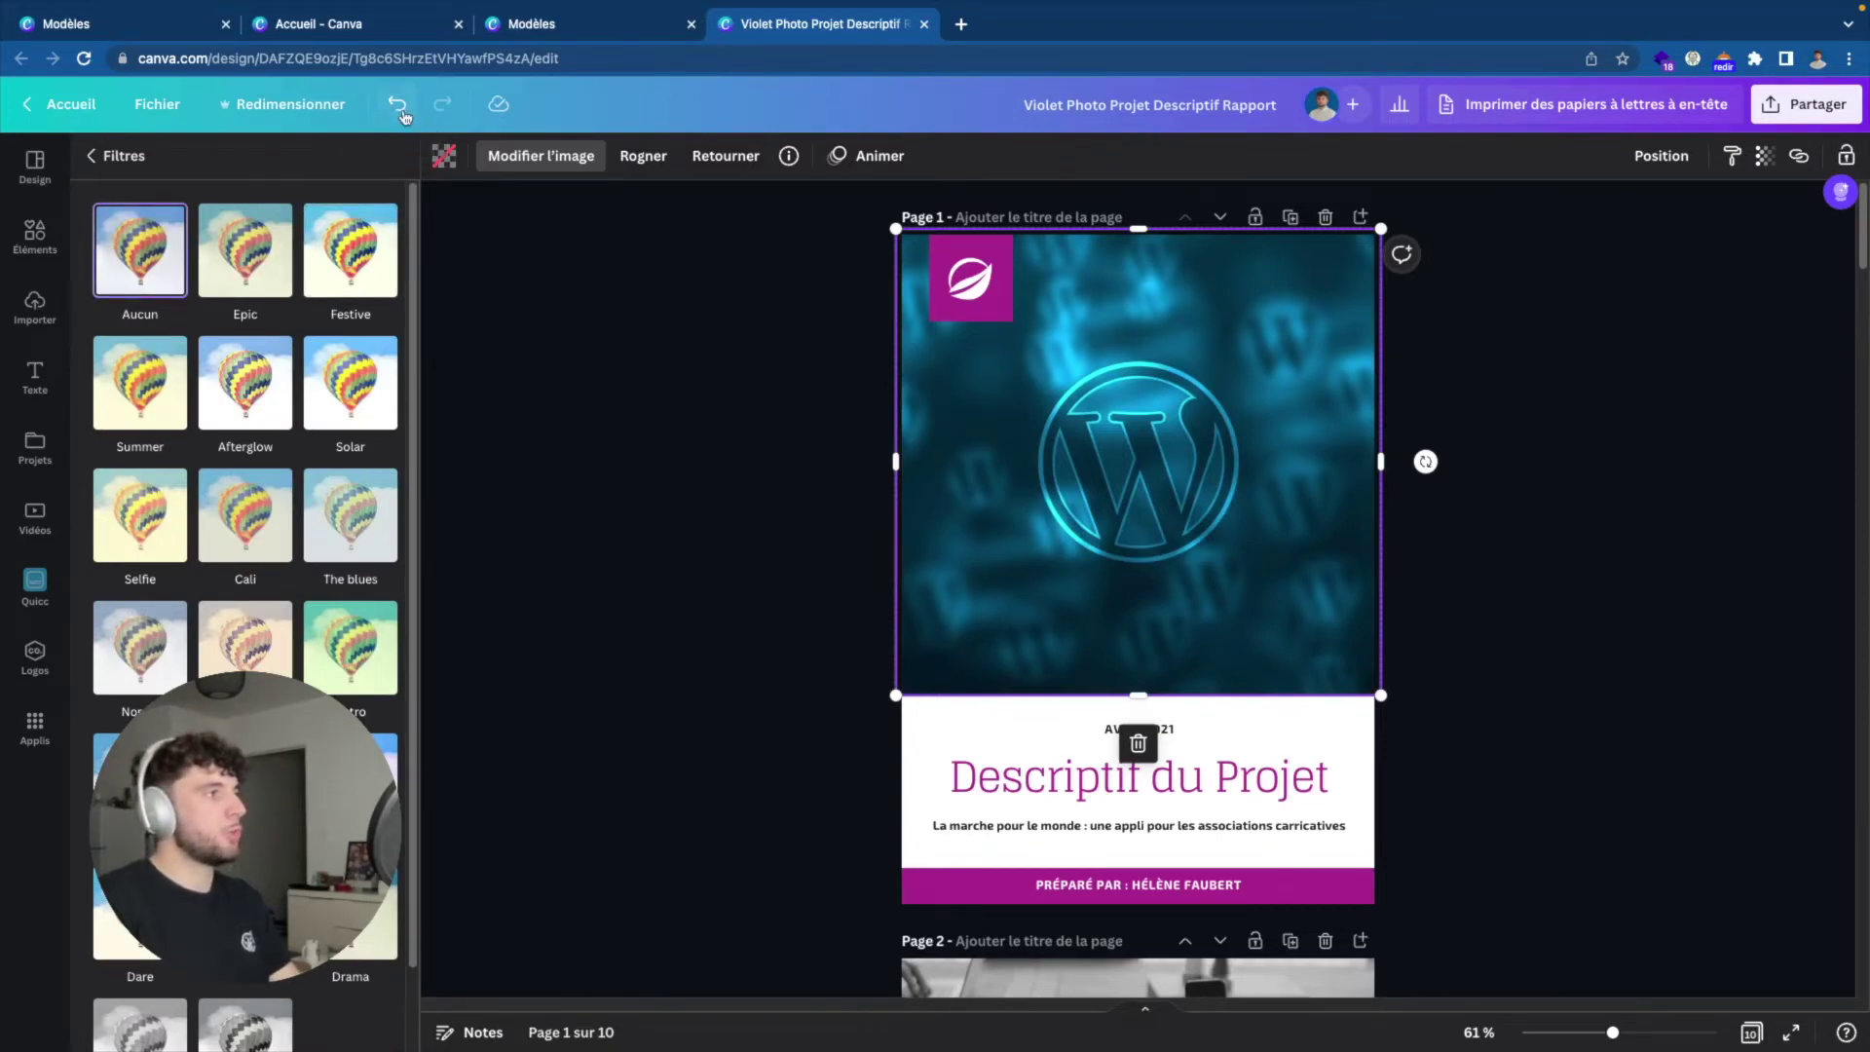
left_click(397, 104)
Delete the white logo from the purple square on the cover.
left_click(739, 421)
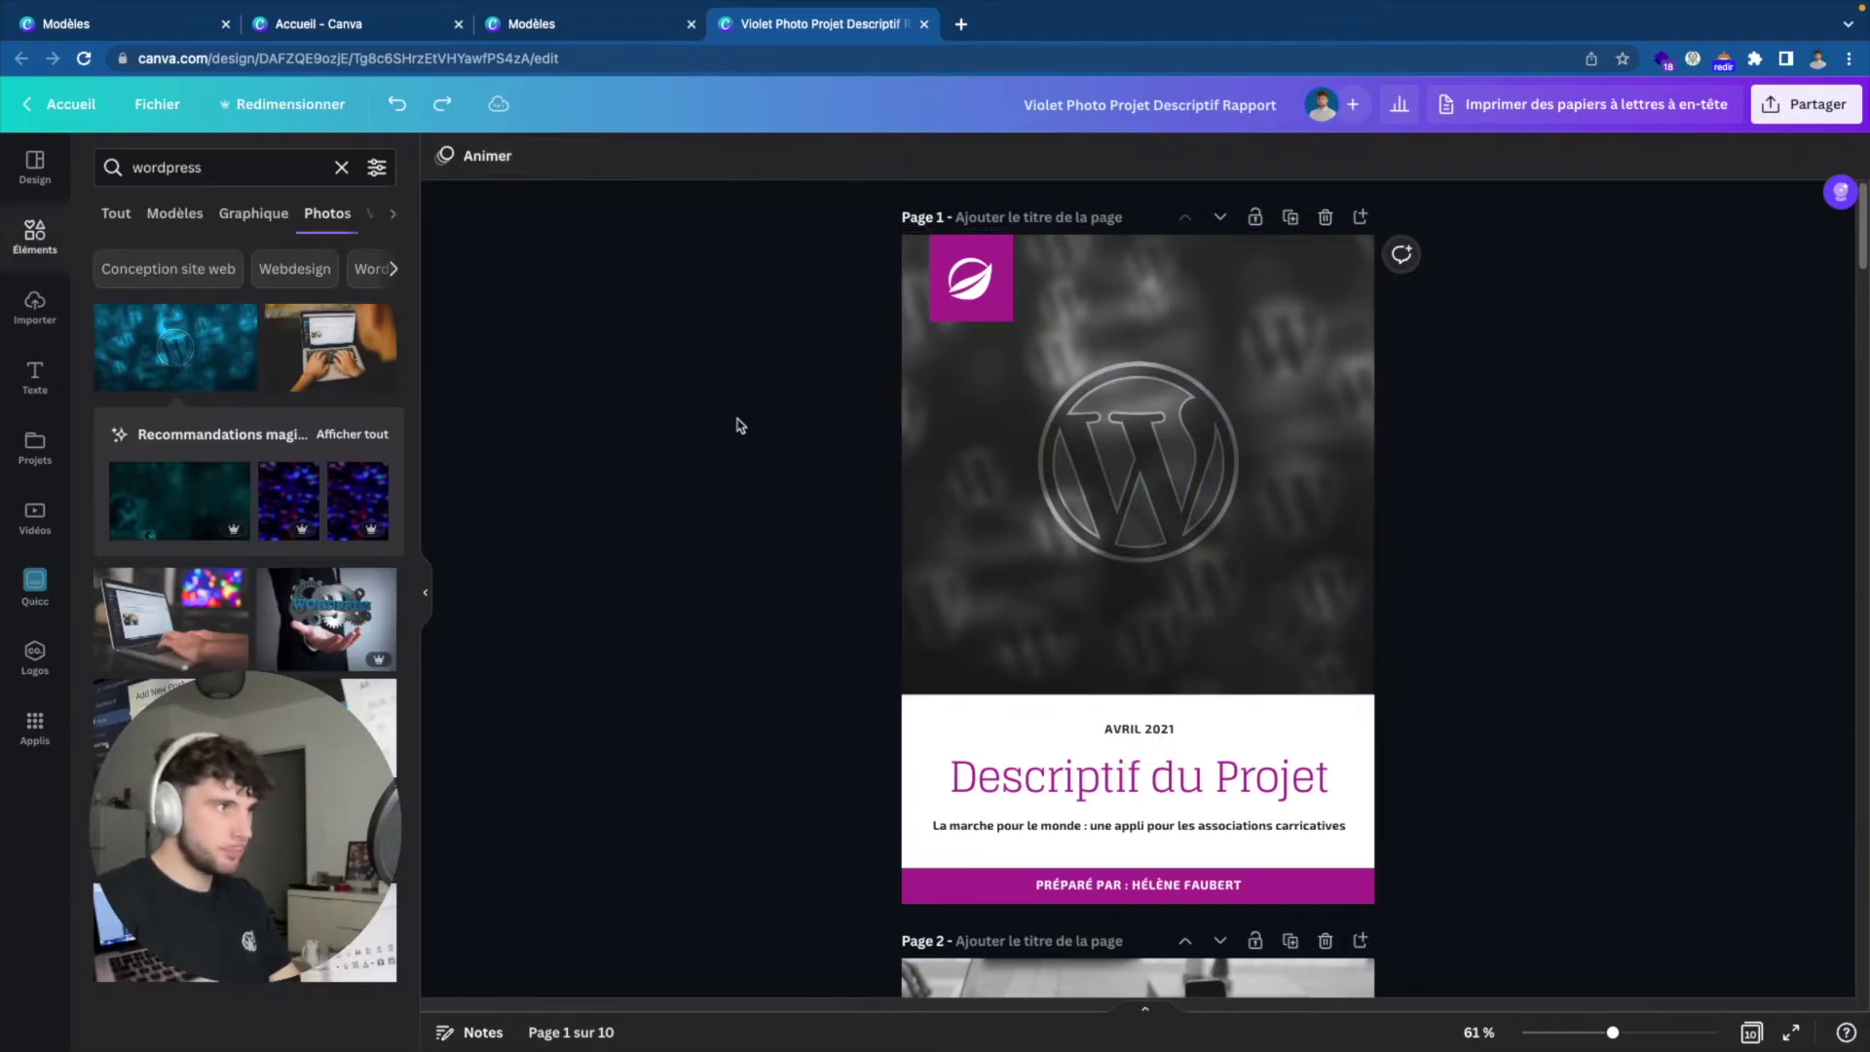
left_click(981, 284)
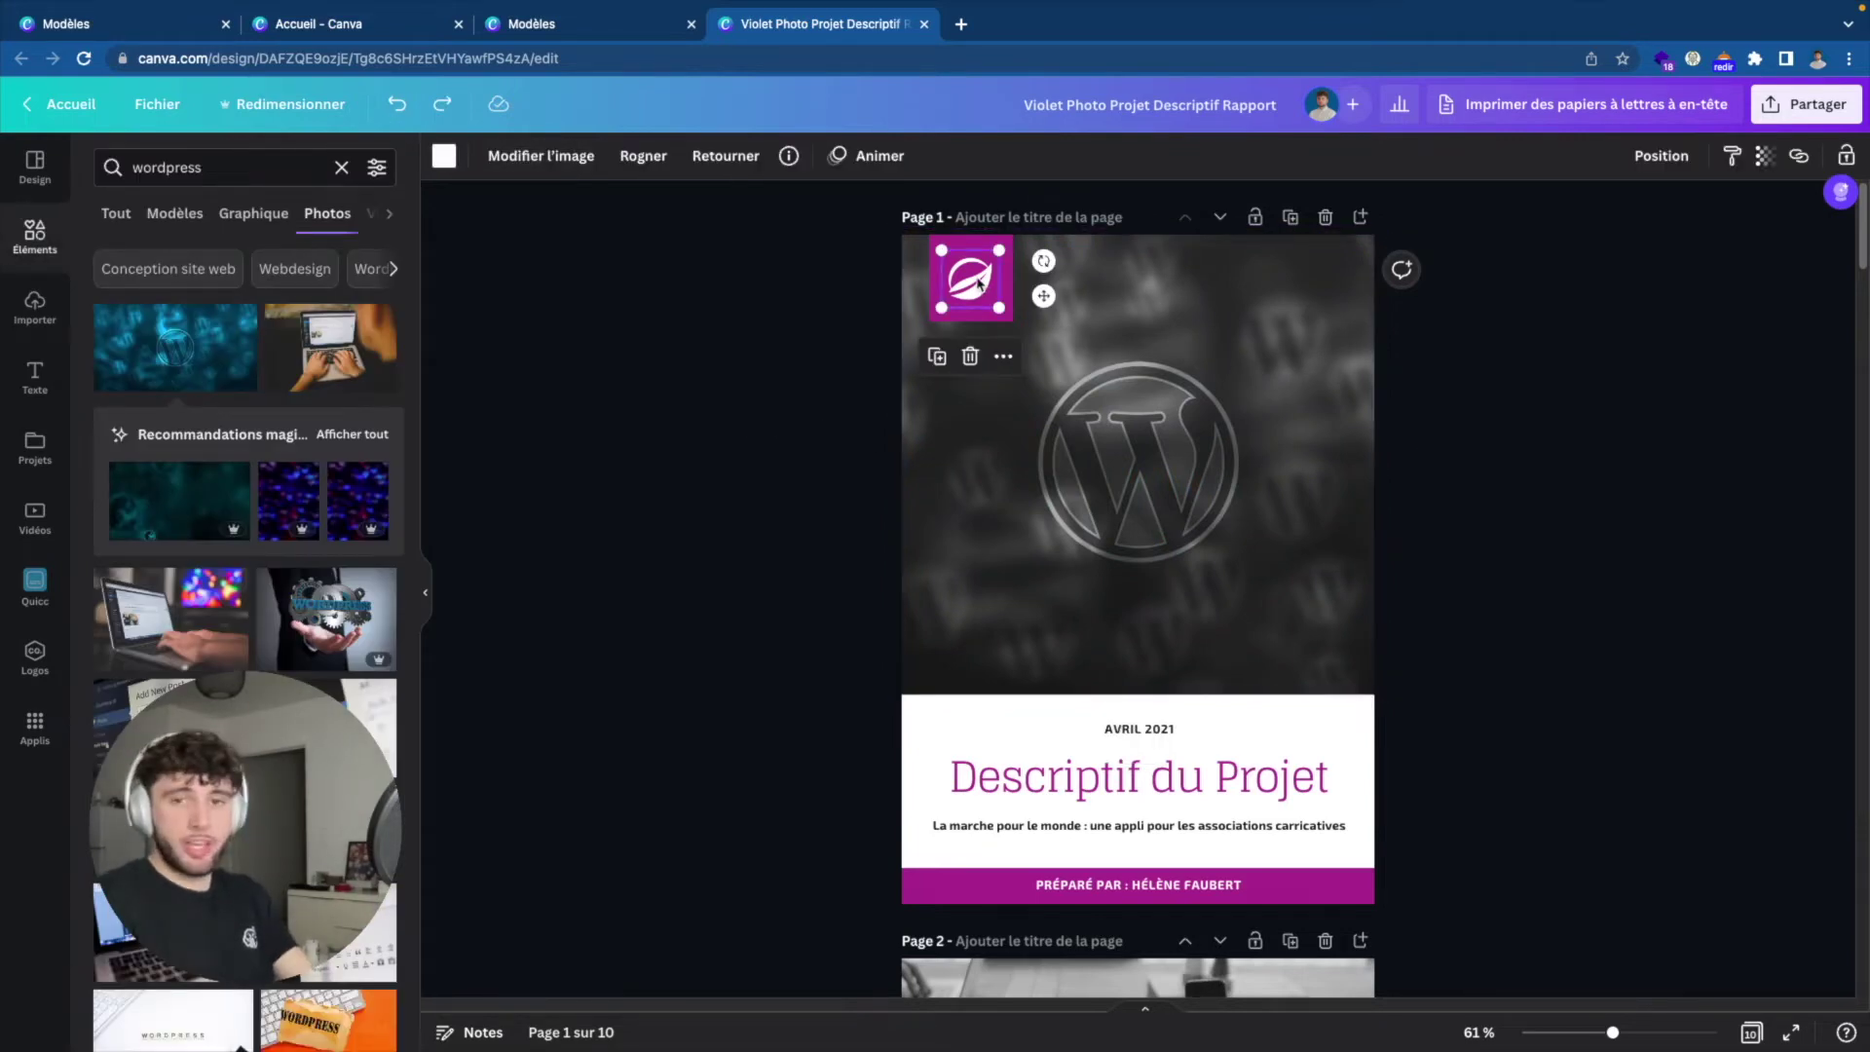
key("Delete")
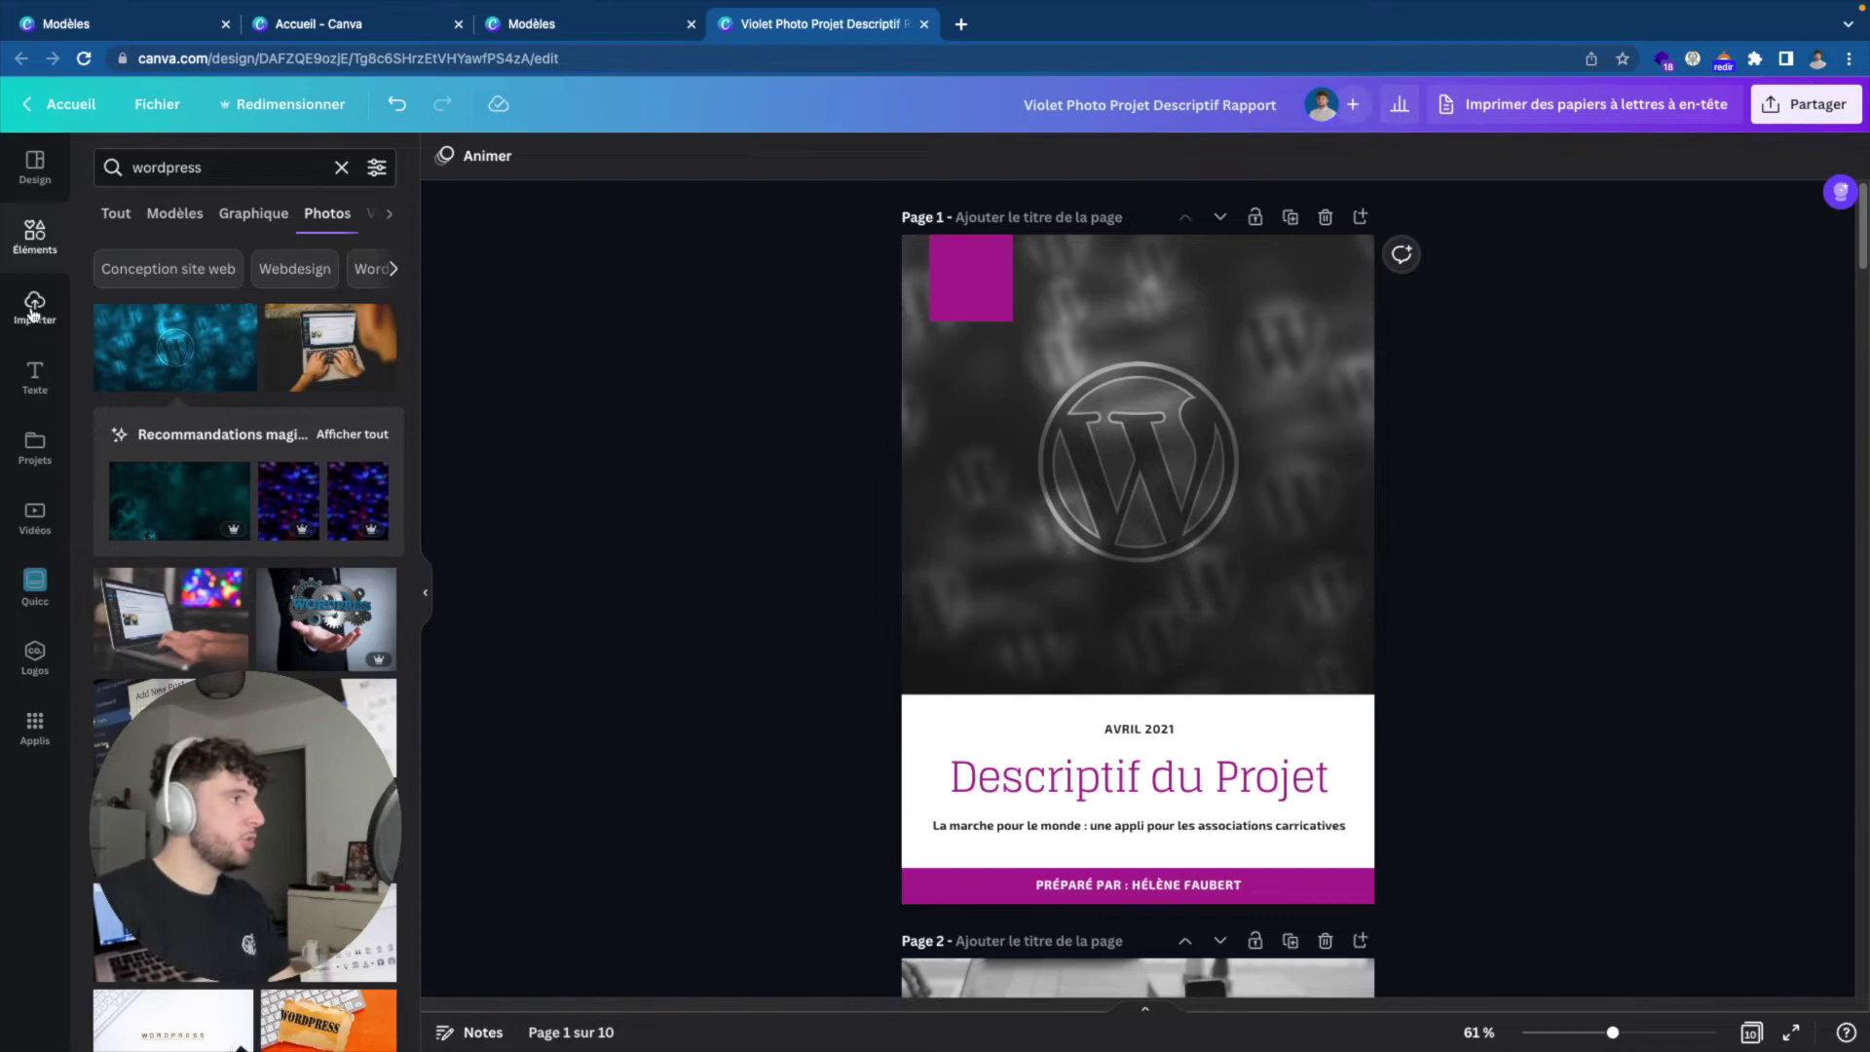
Add the uploaded Morpheus Formation logo and shrink it into the top-left purple square.
left_click(34, 309)
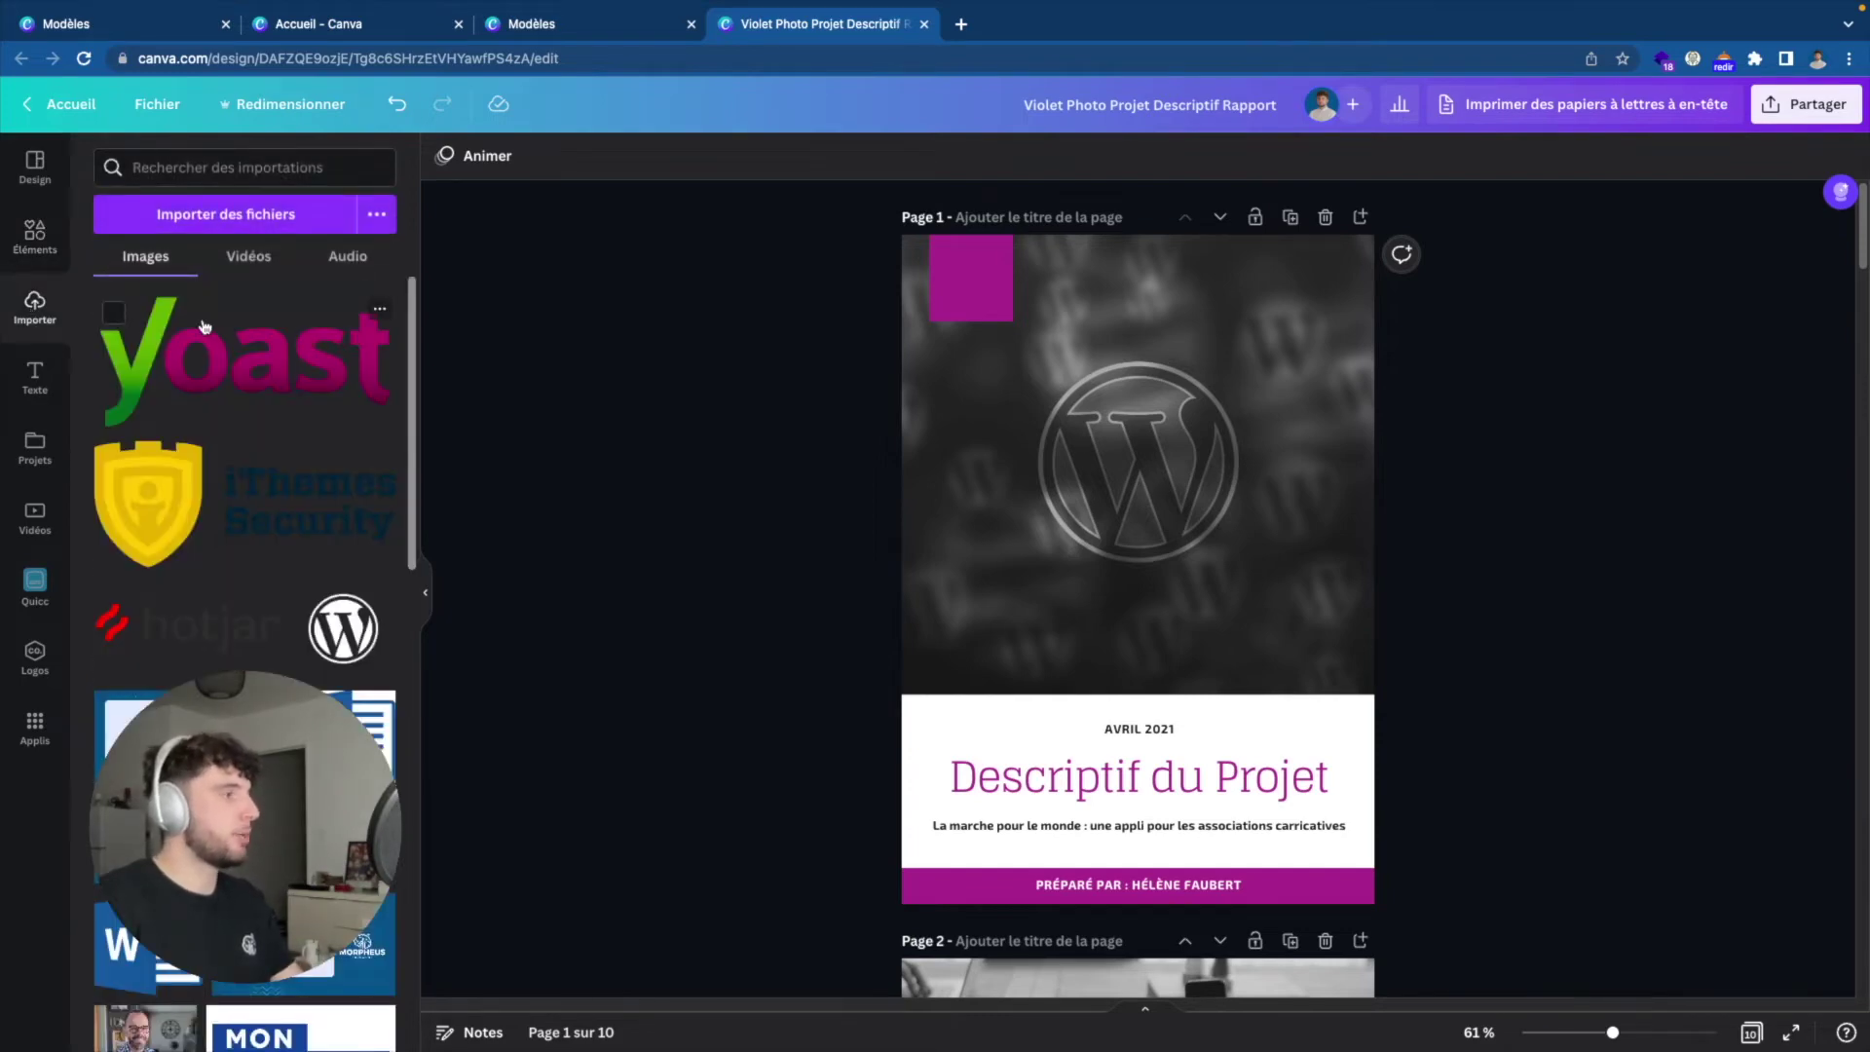
scroll(261, 315, "down", 1)
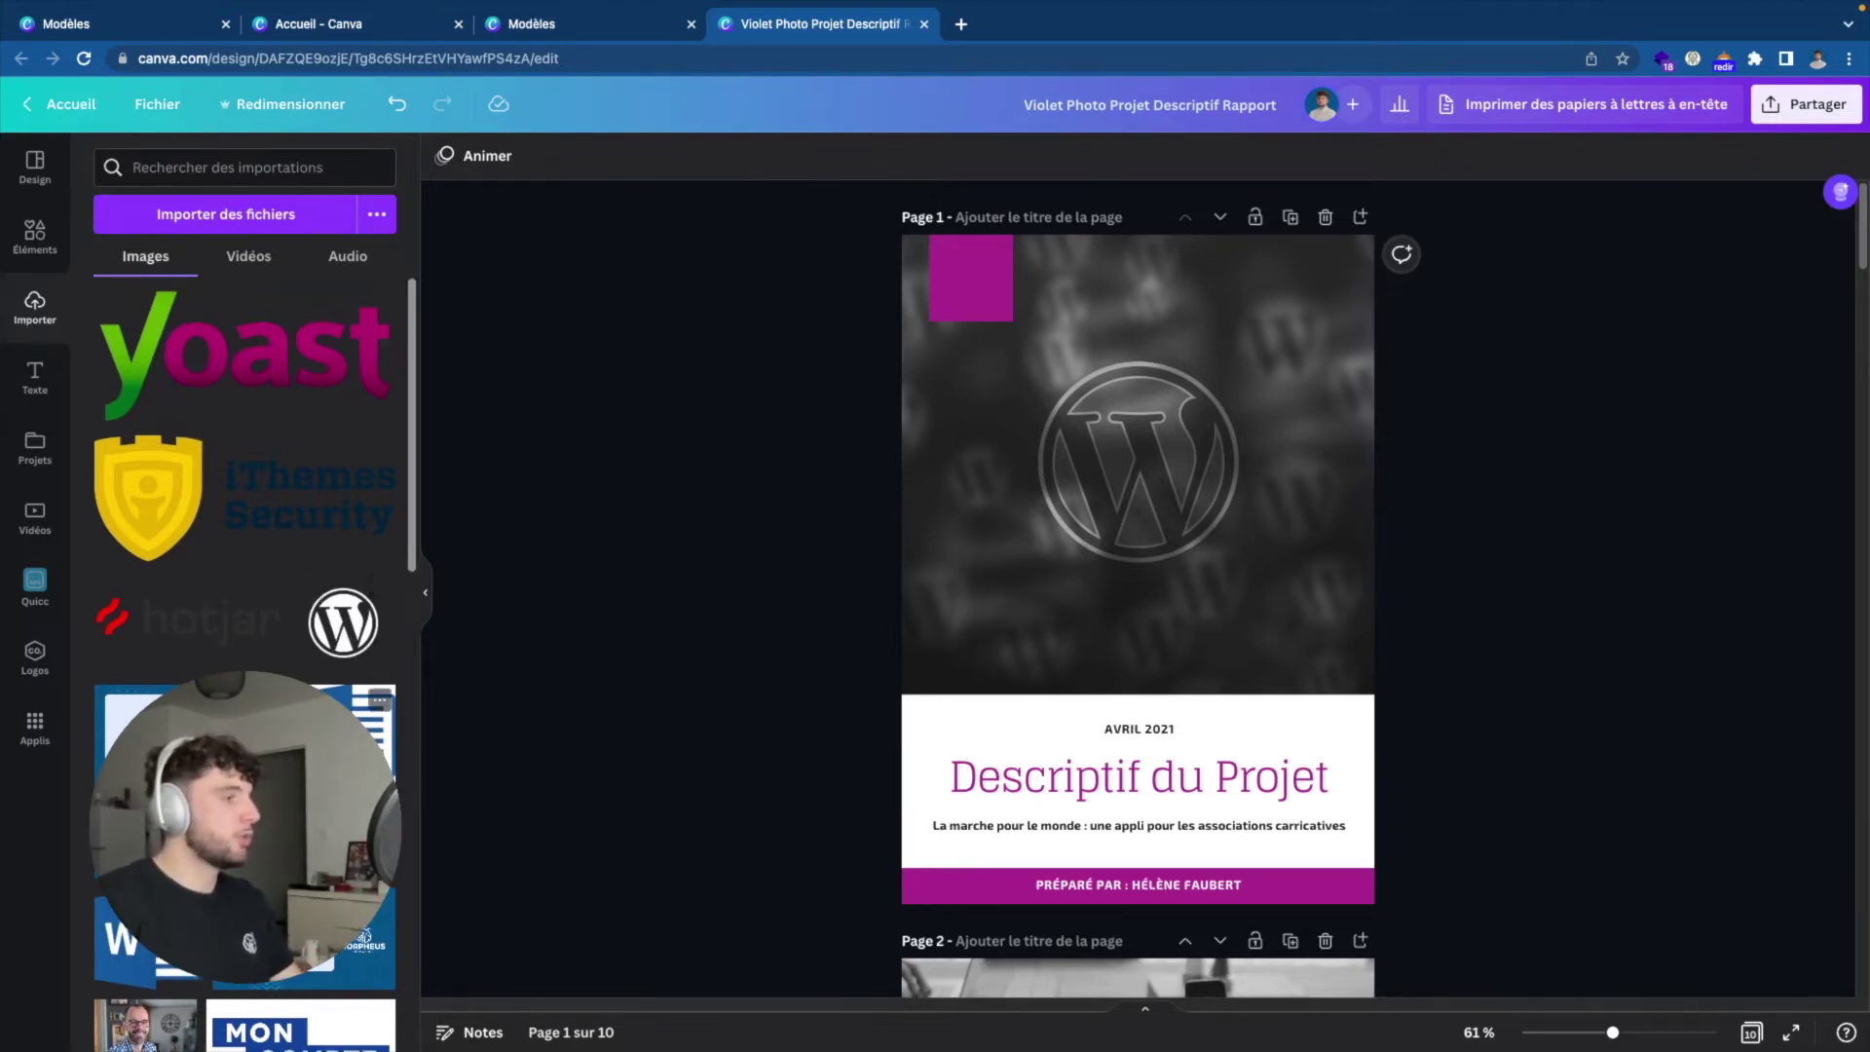
left_click(365, 935)
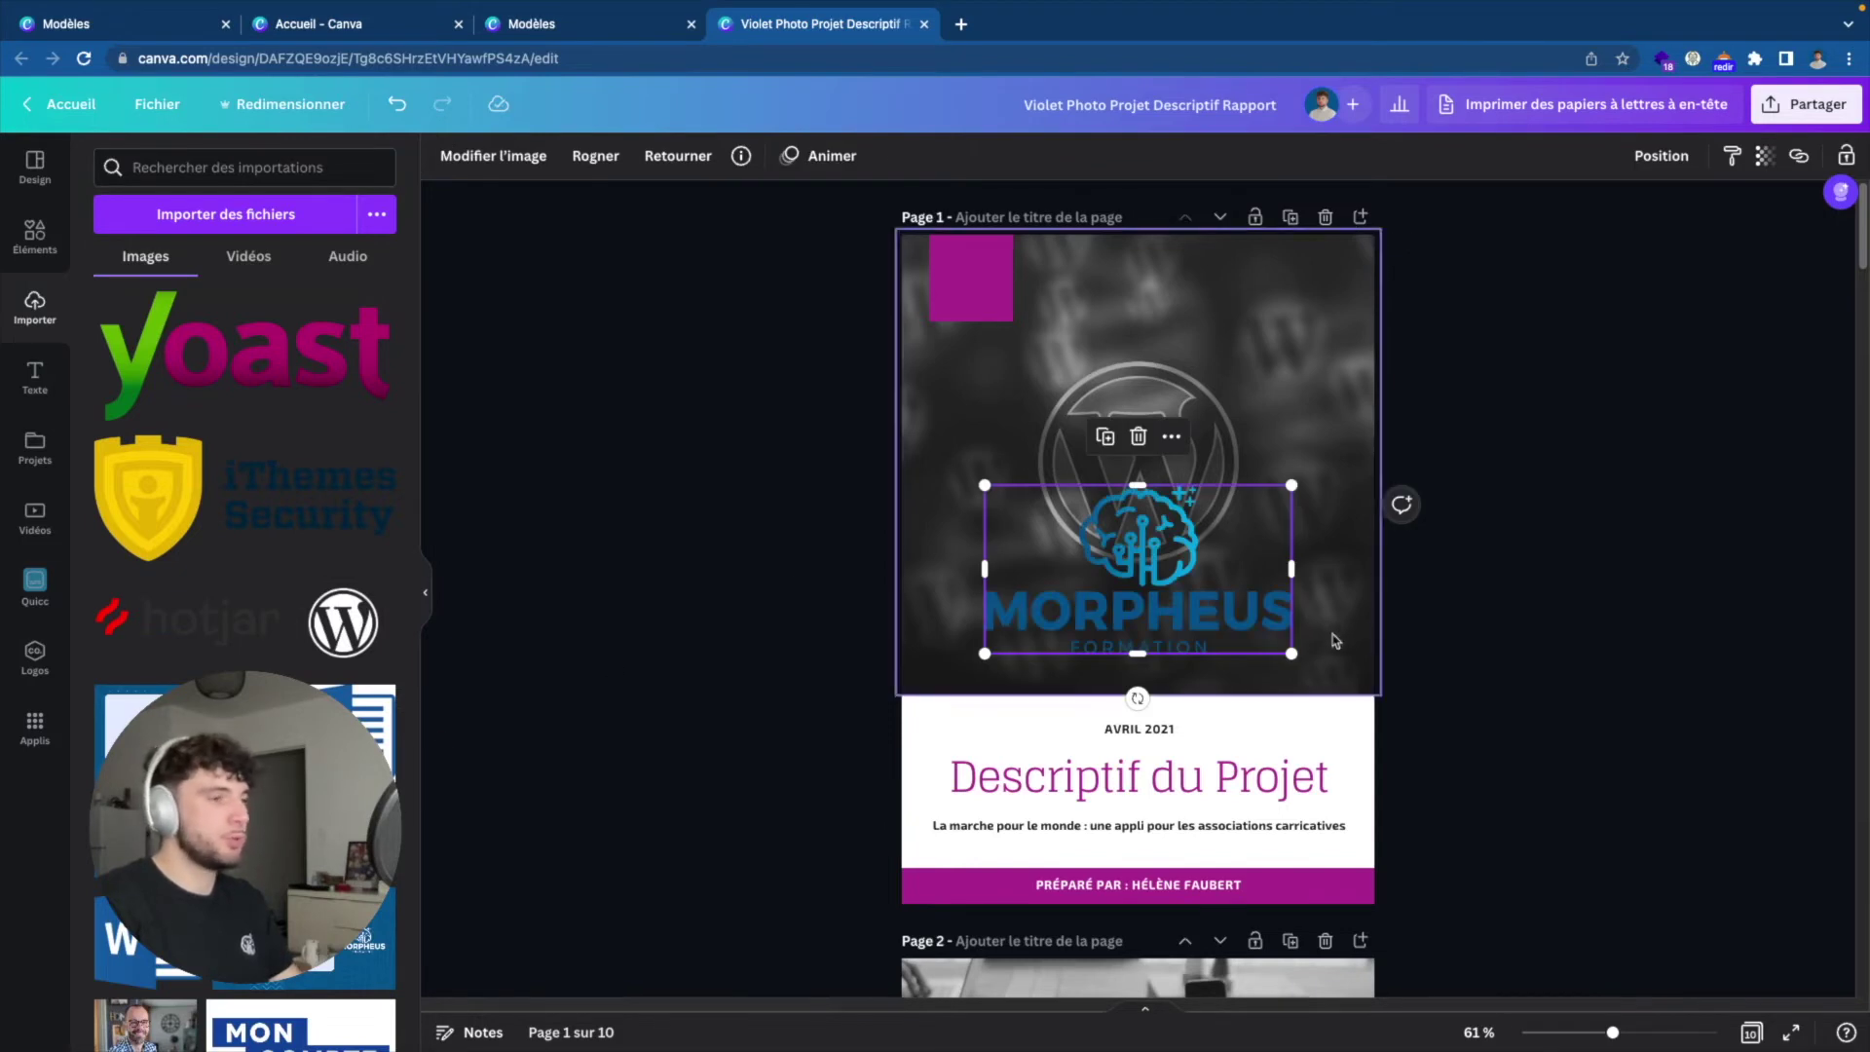
left_click_drag(1291, 653, 1090, 541)
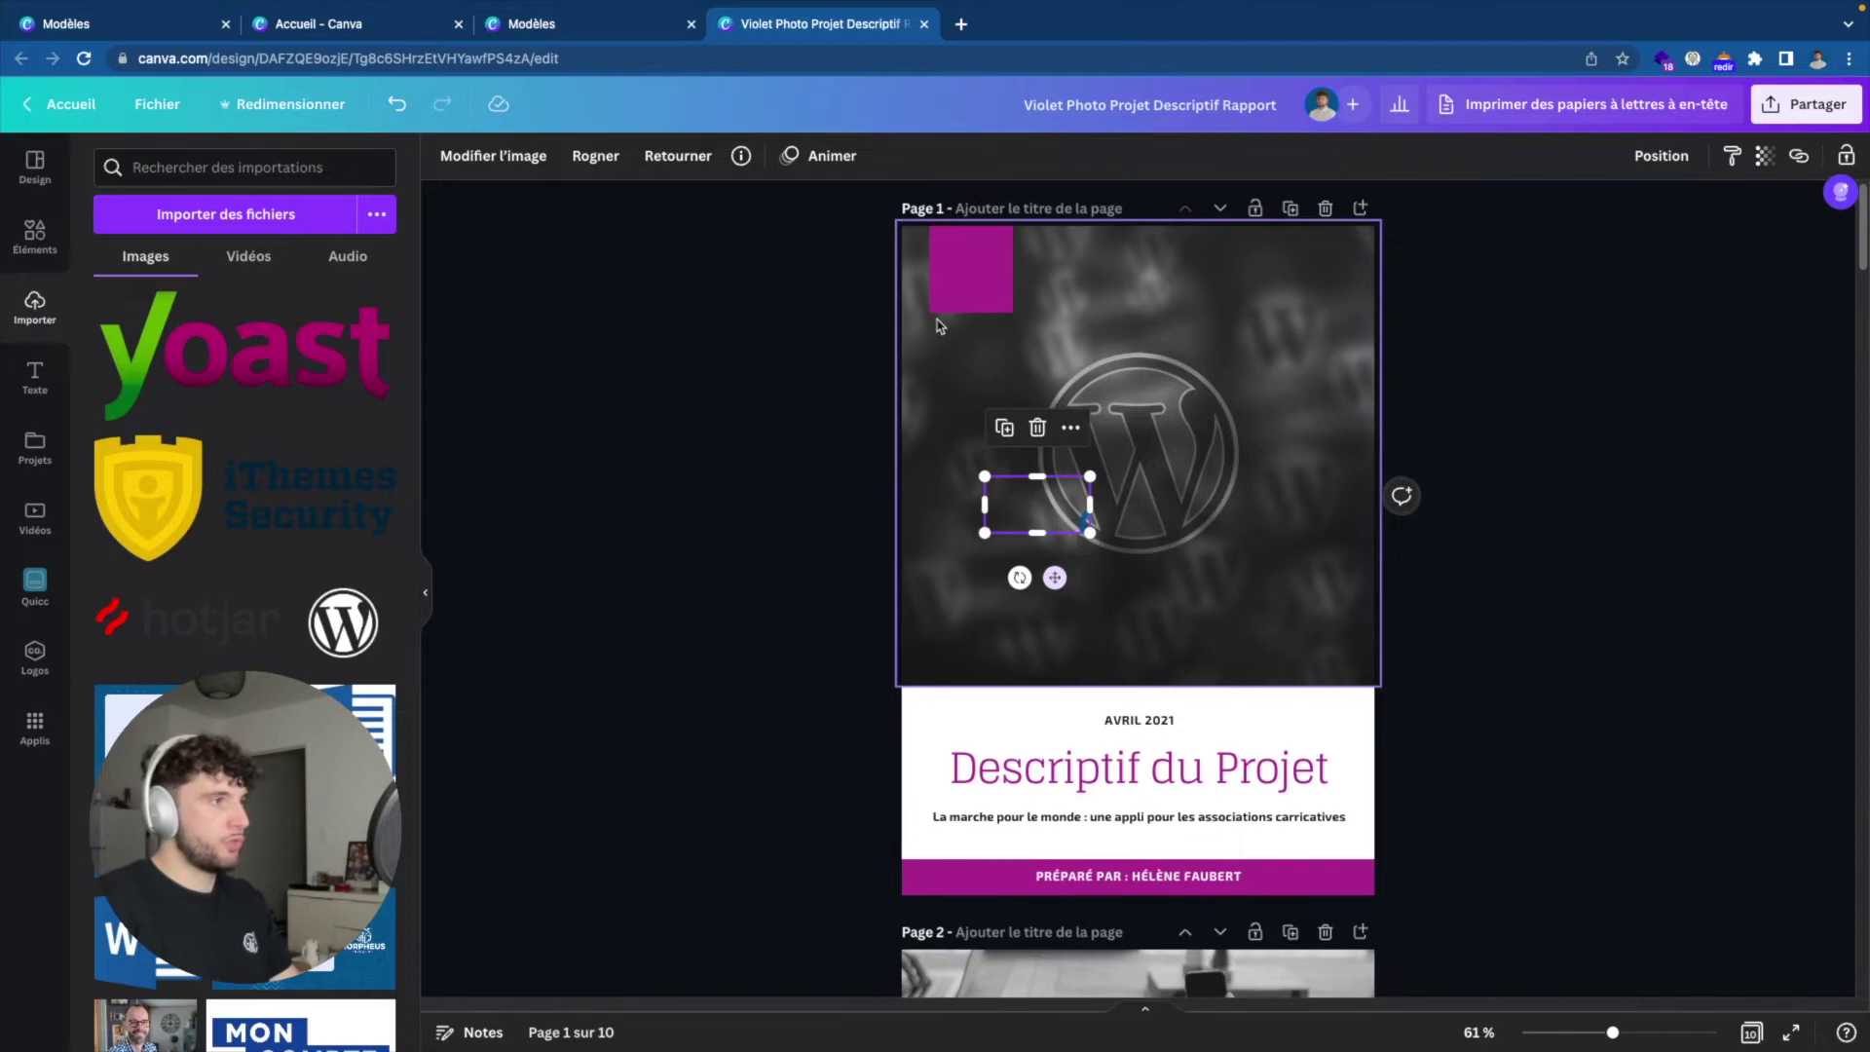
left_click(397, 104)
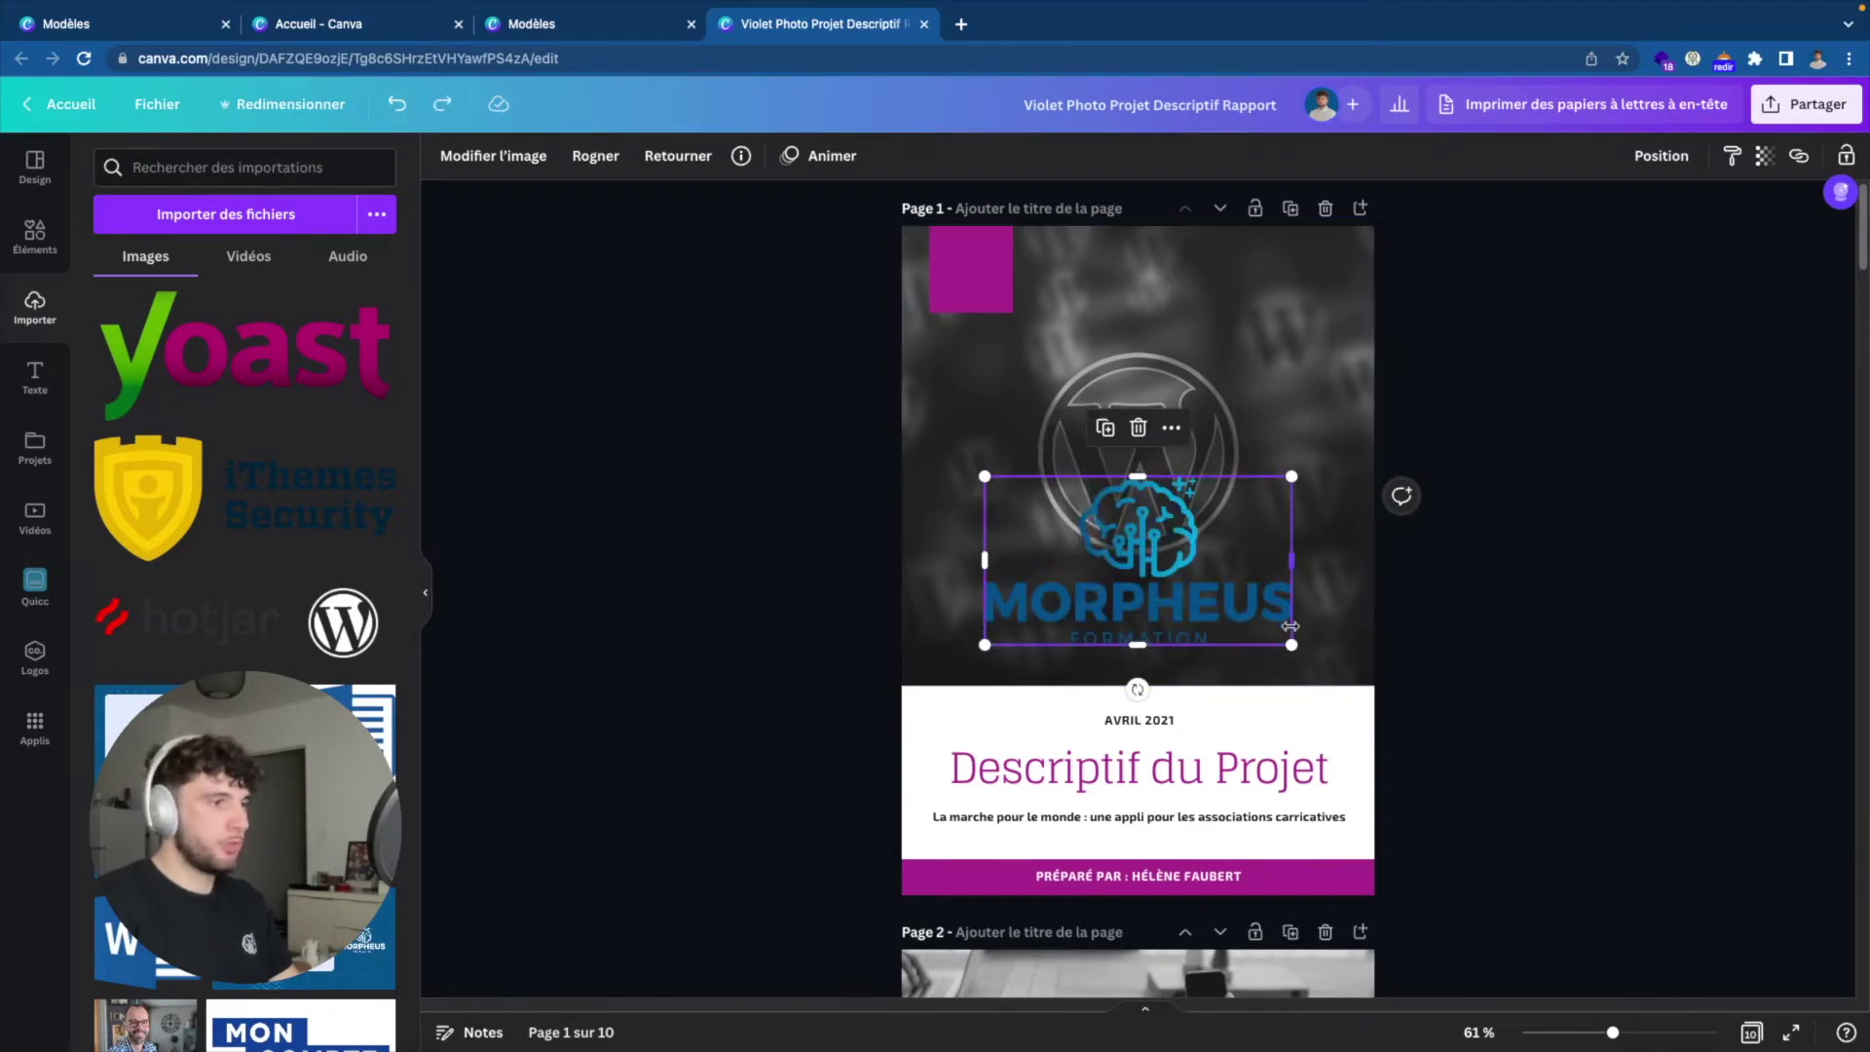
mouse_move(1287, 643)
left_mouse_down()
mouse_move(1086, 535)
mouse_move(989, 318)
mouse_move(1003, 293)
left_mouse_up()
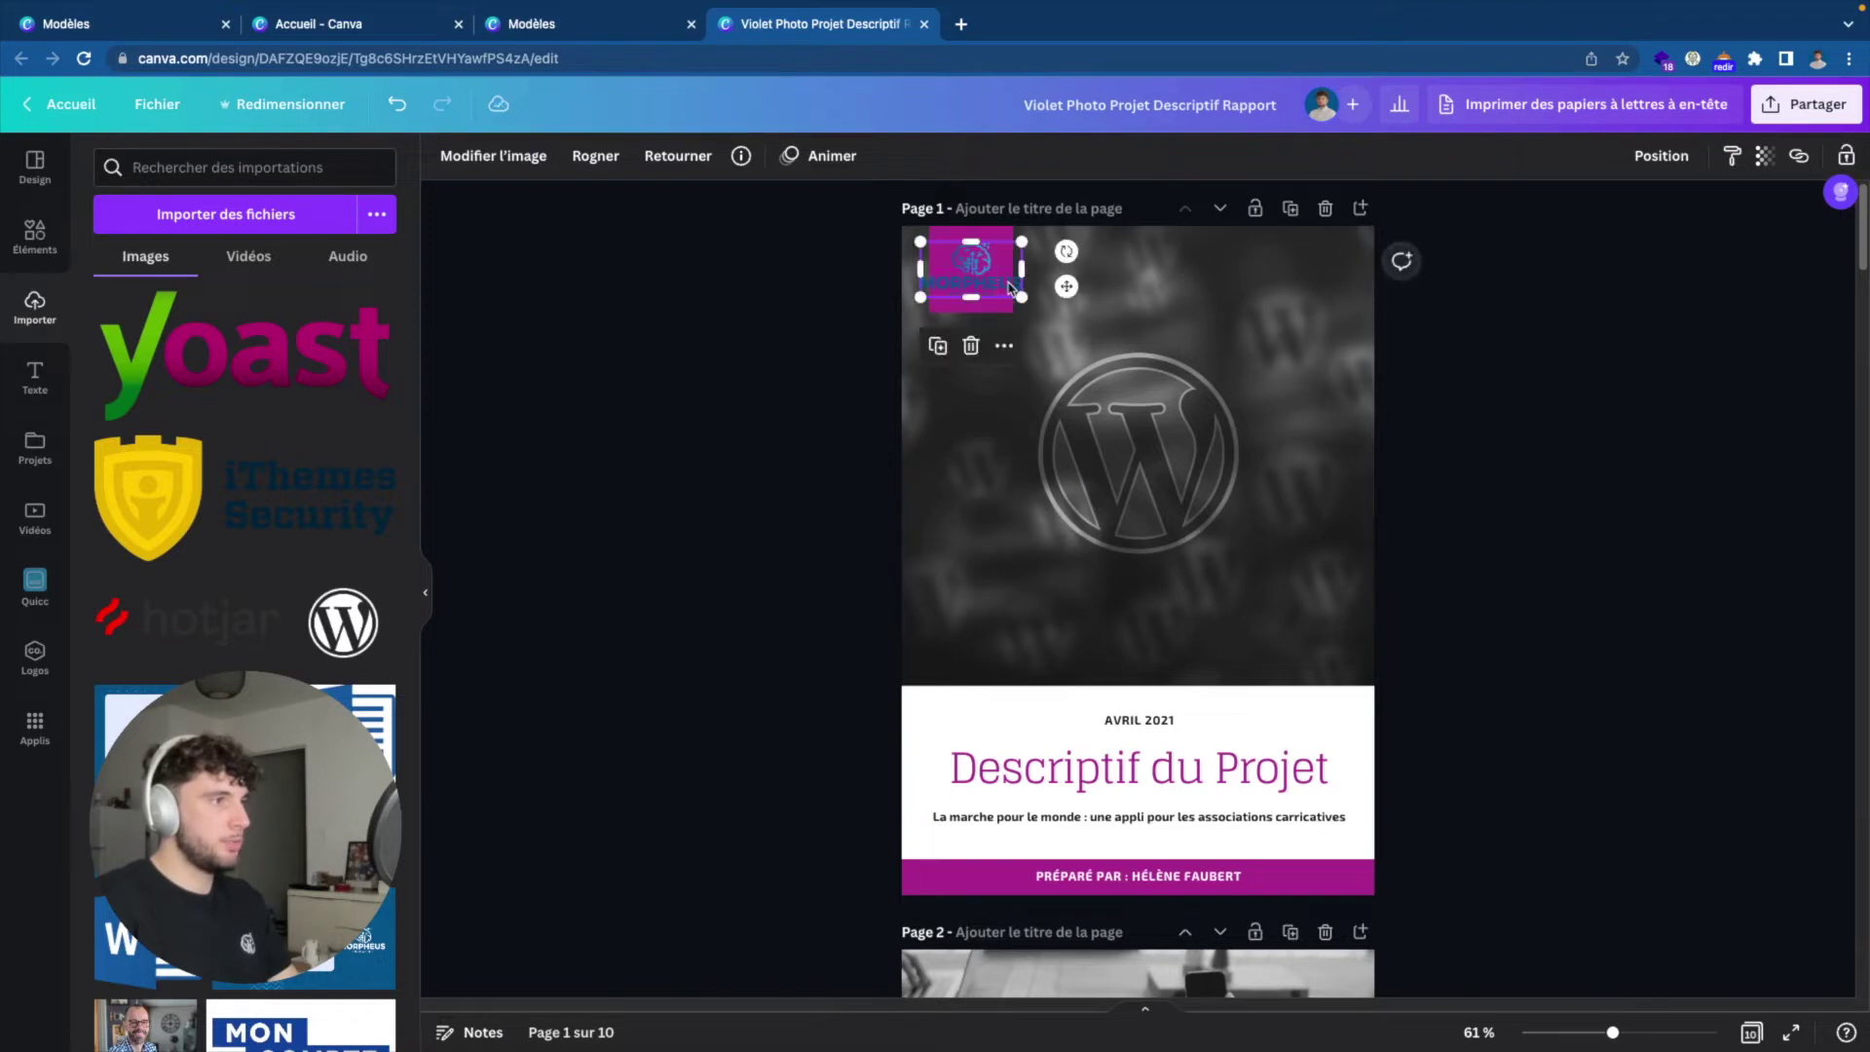
left_click_drag(1026, 292, 1008, 283)
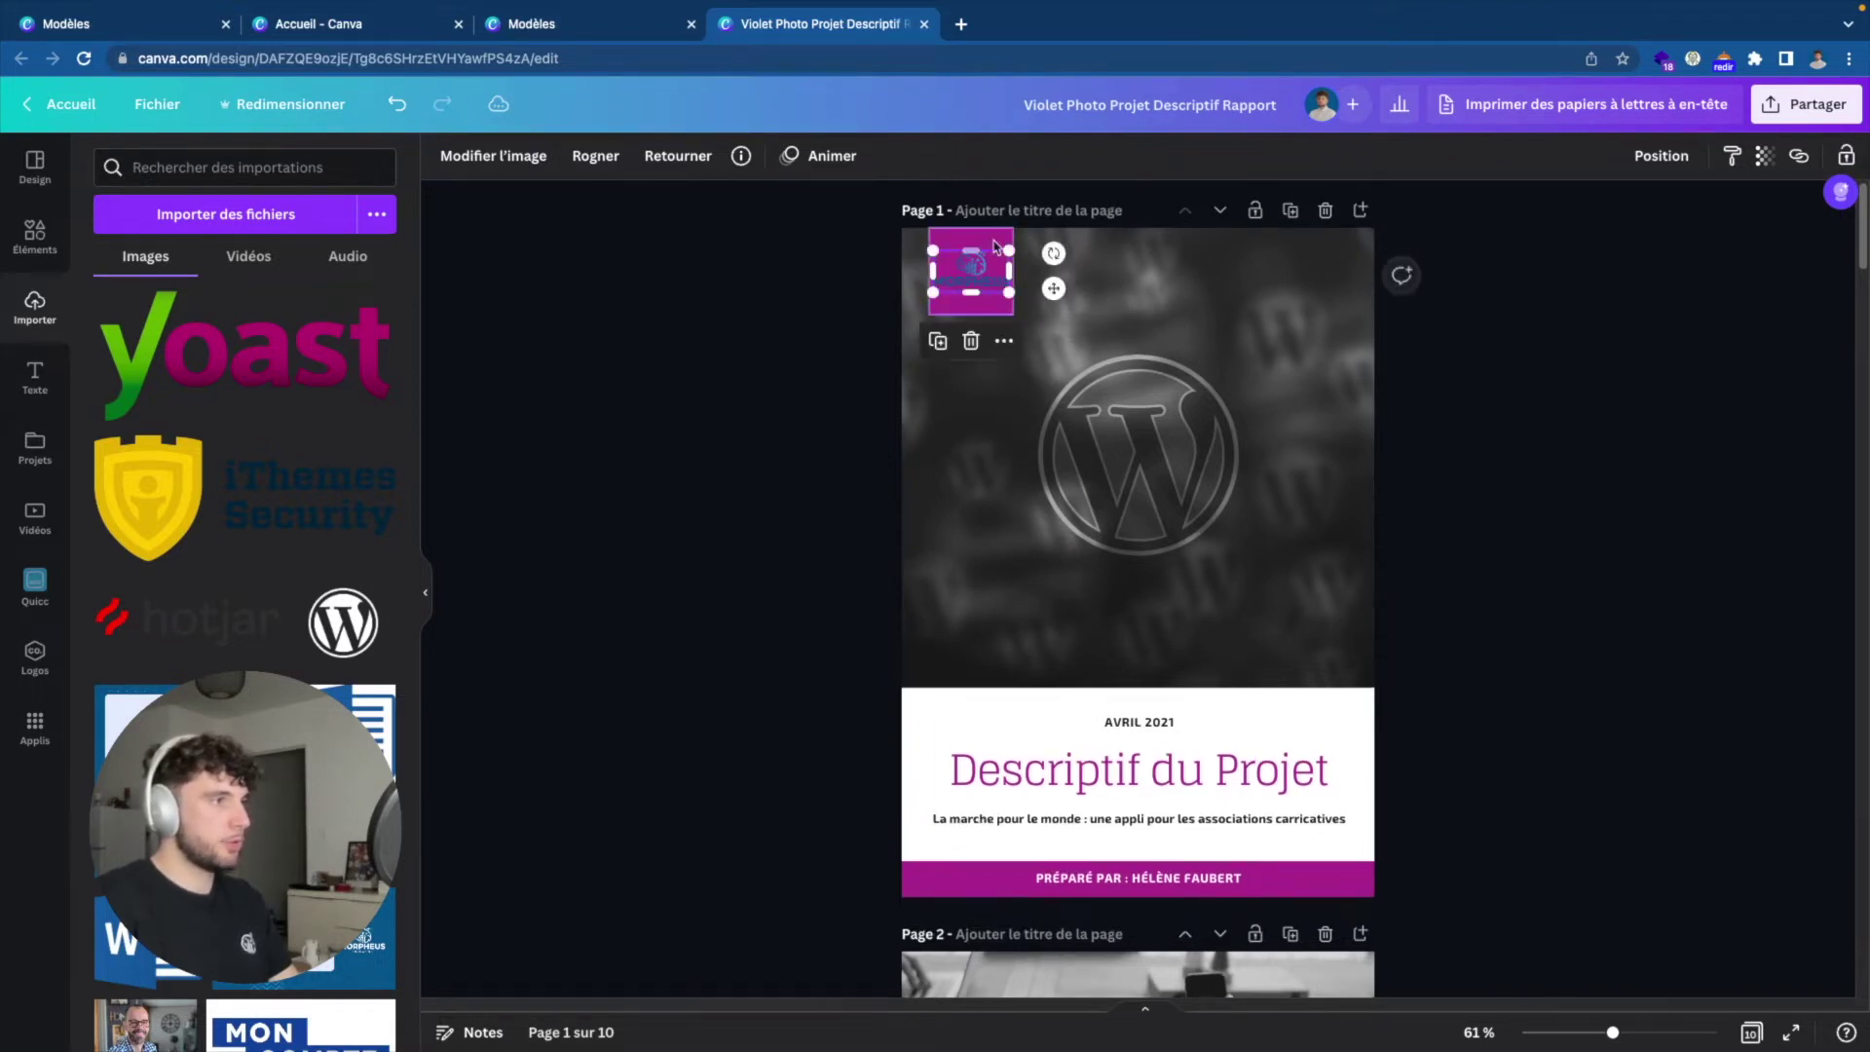
left_click(992, 243)
left_click(443, 159)
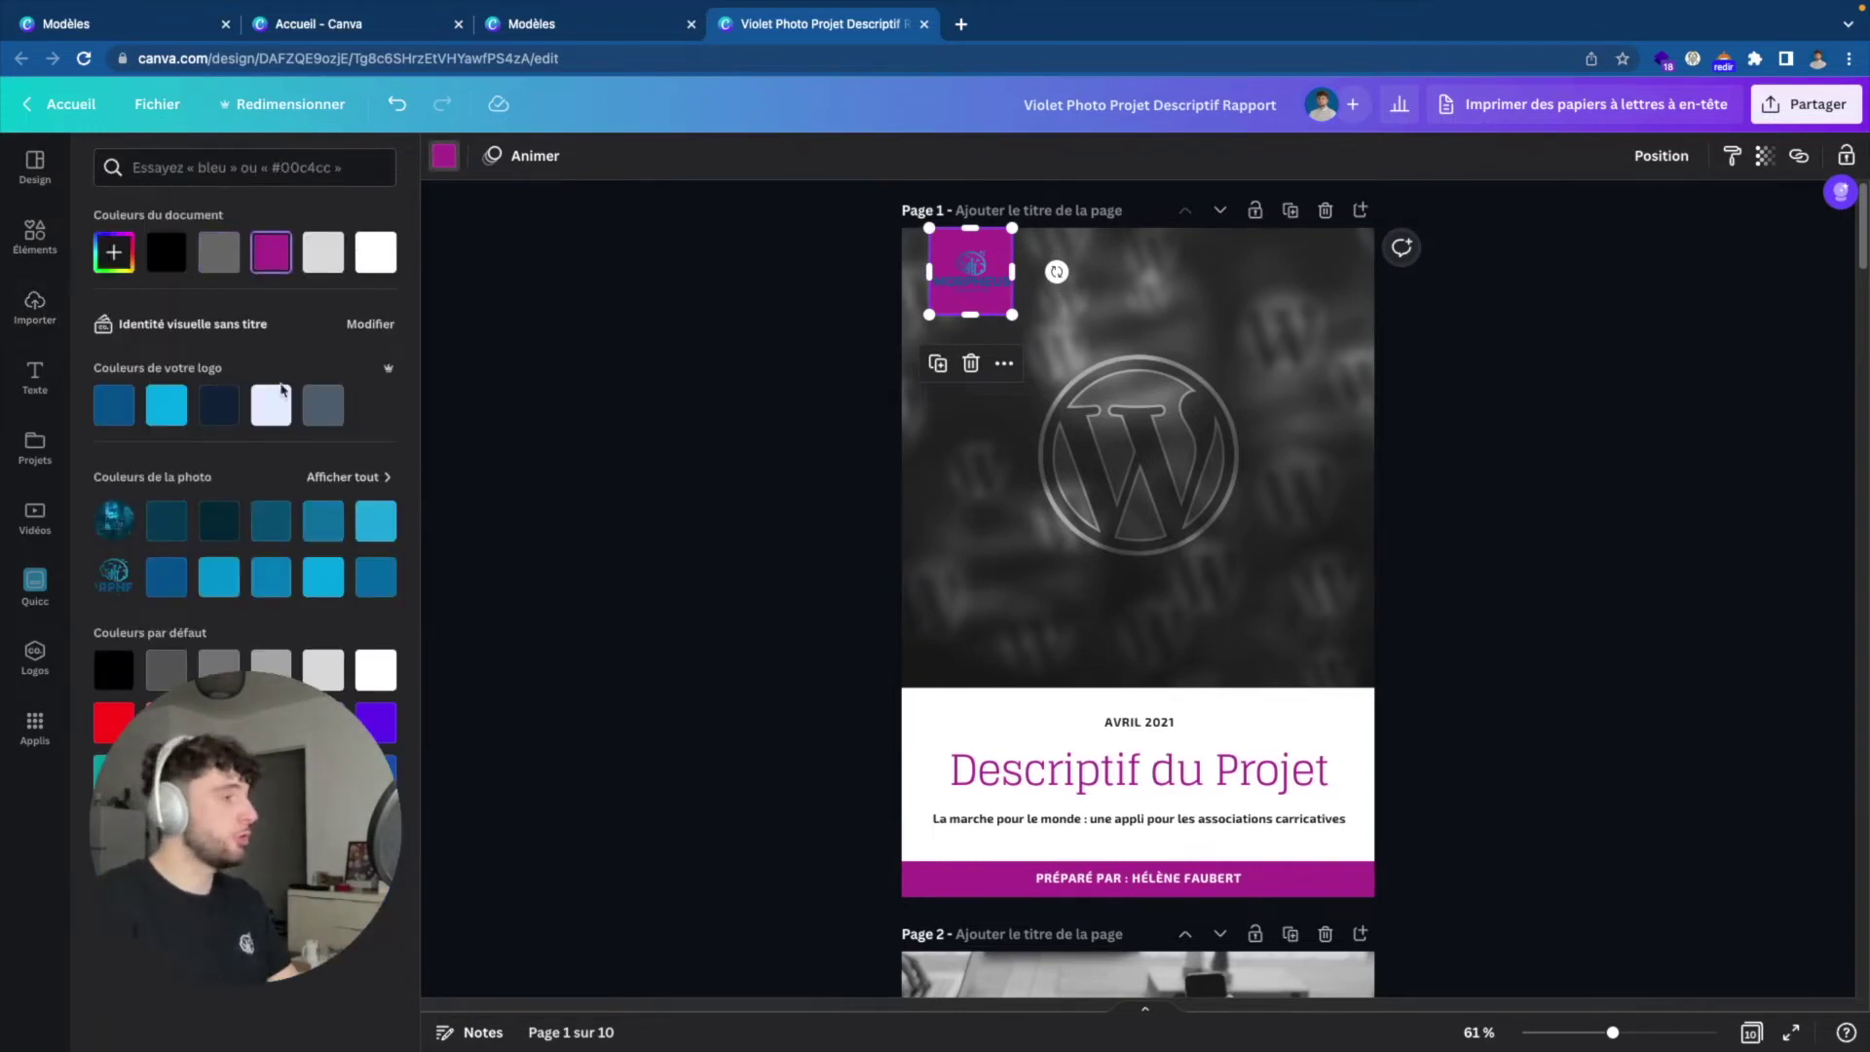
Recolour the square behind the Morpheus logo light near-white and nudge the logo into place.
left_click(175, 590)
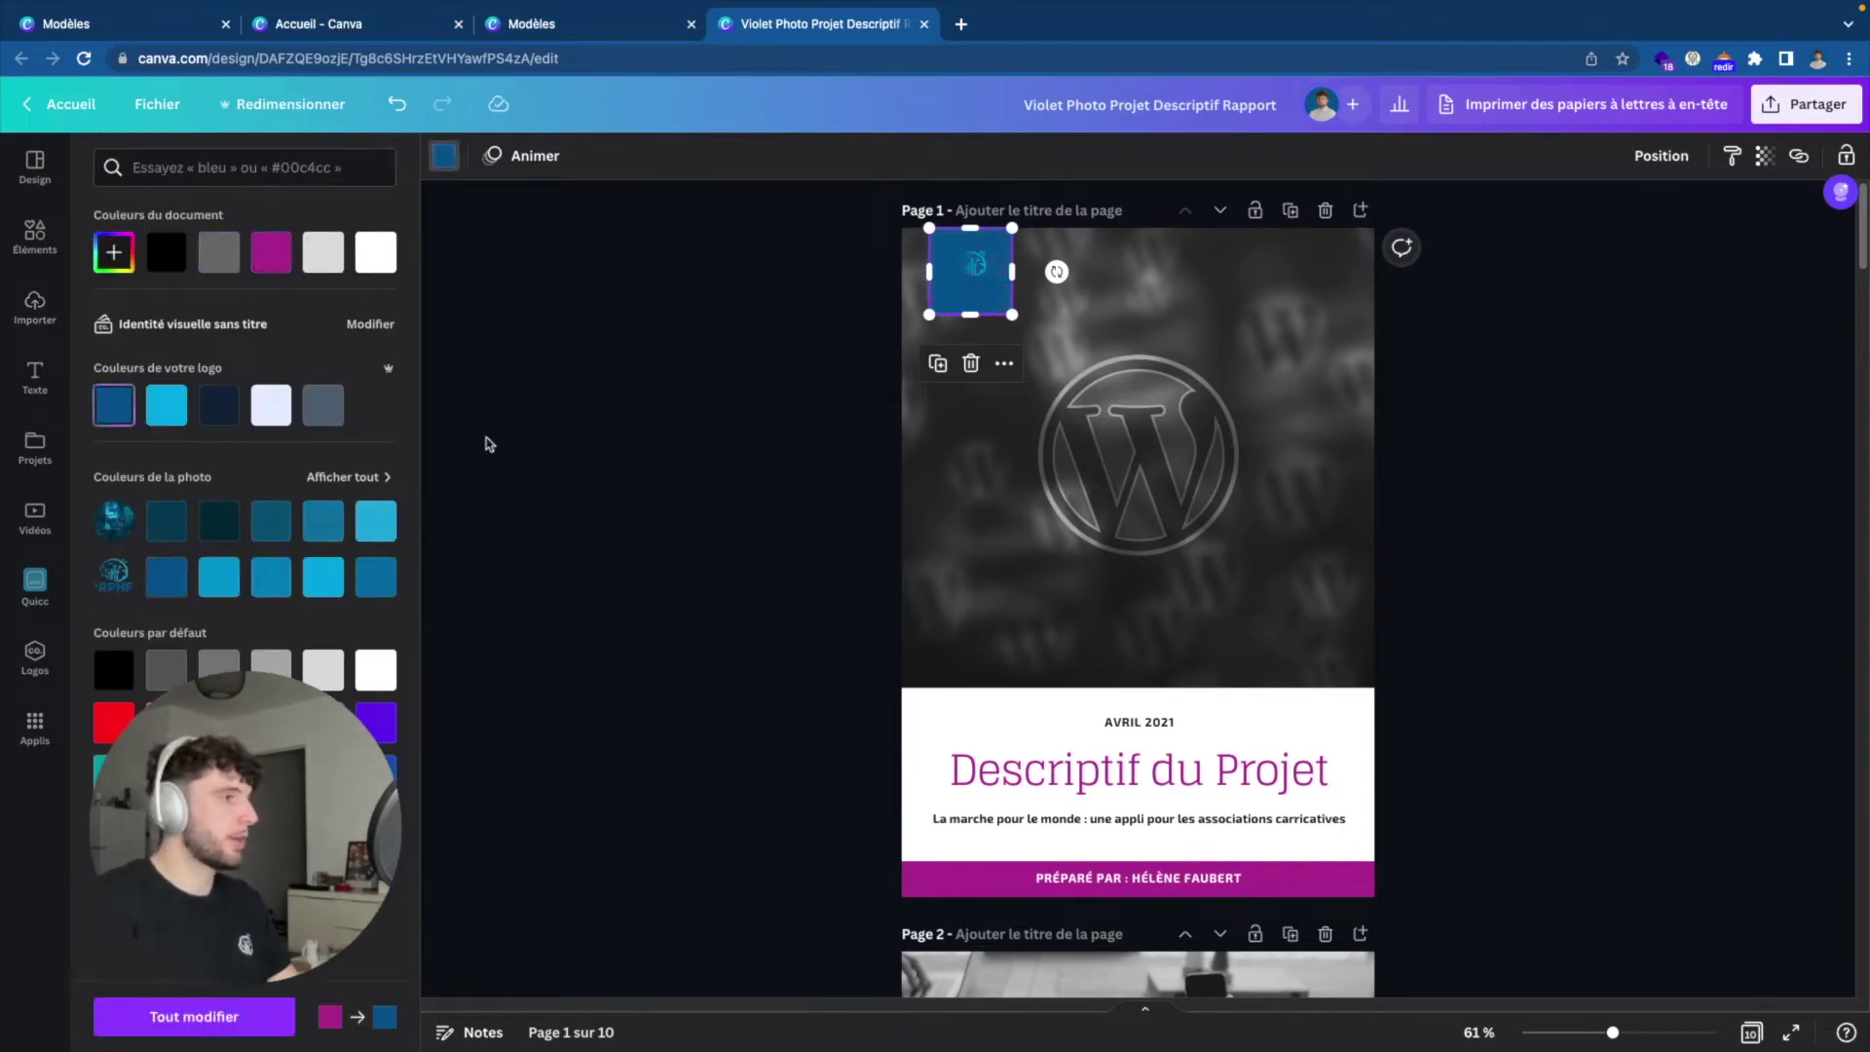
left_click(288, 407)
left_click(663, 403)
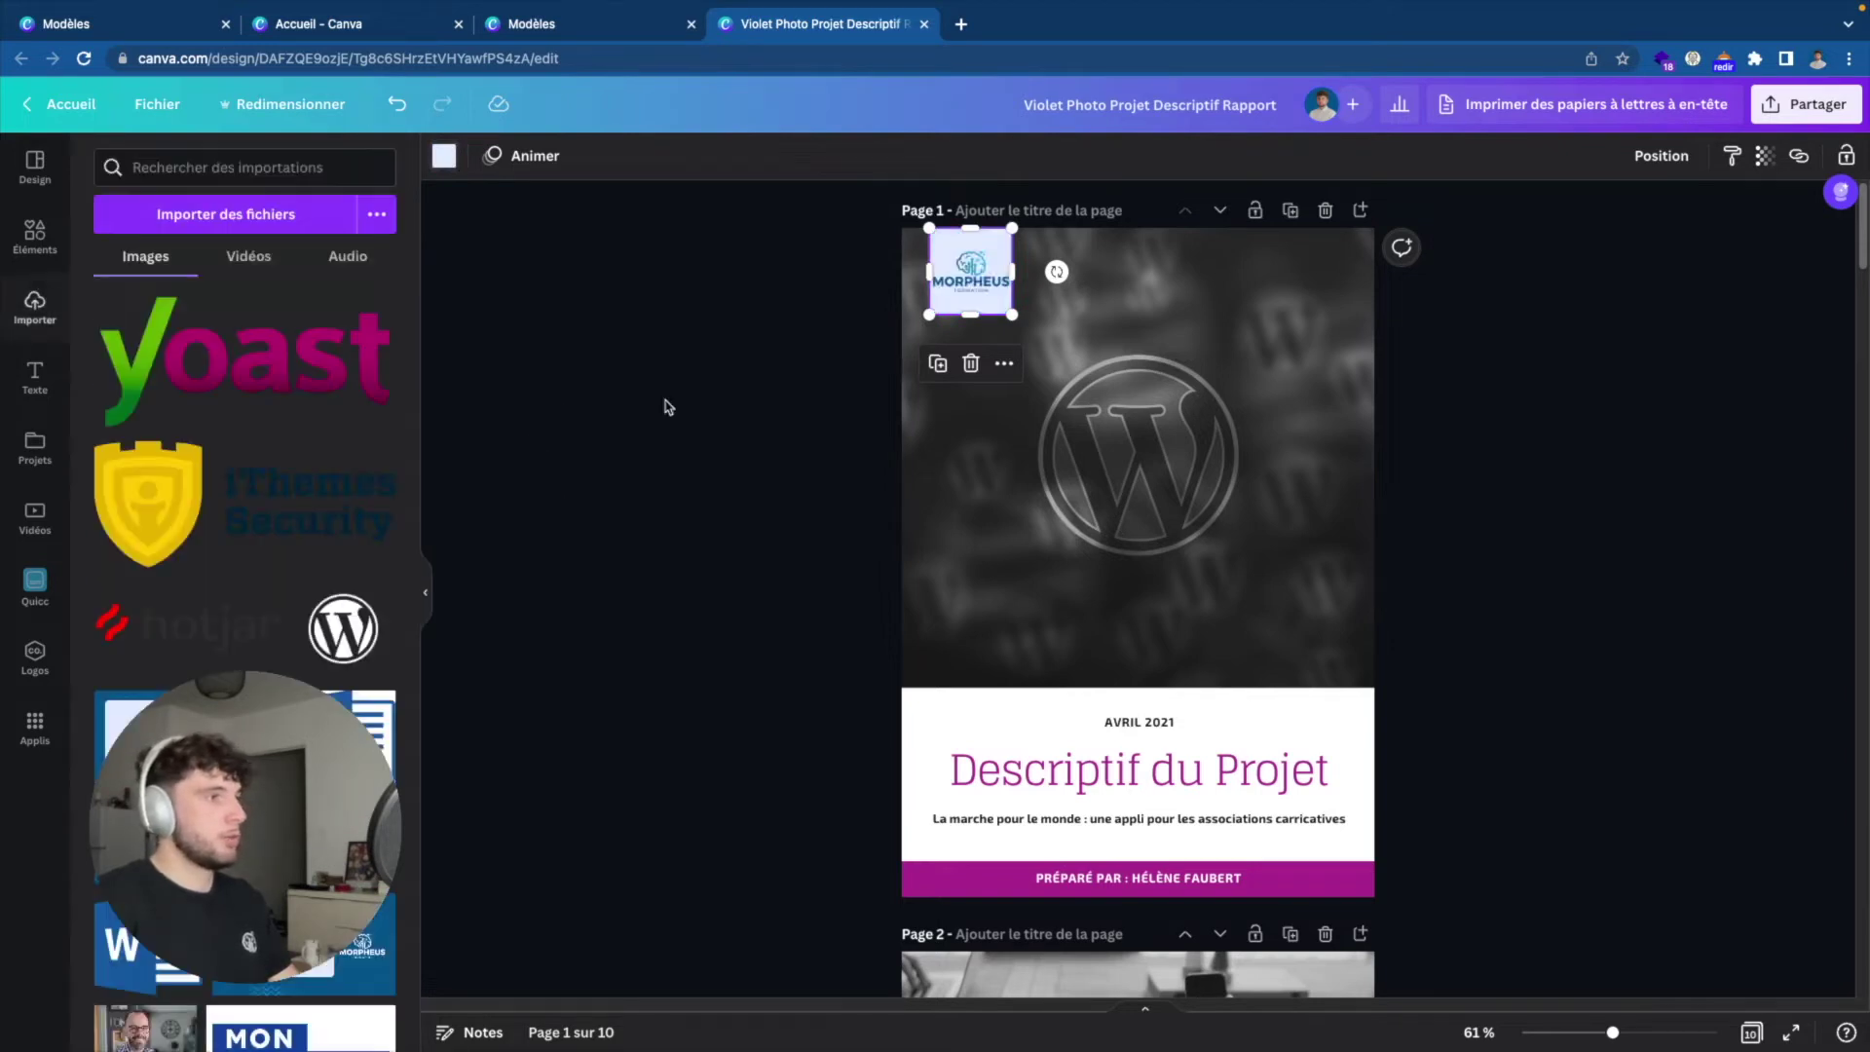
left_click(993, 282)
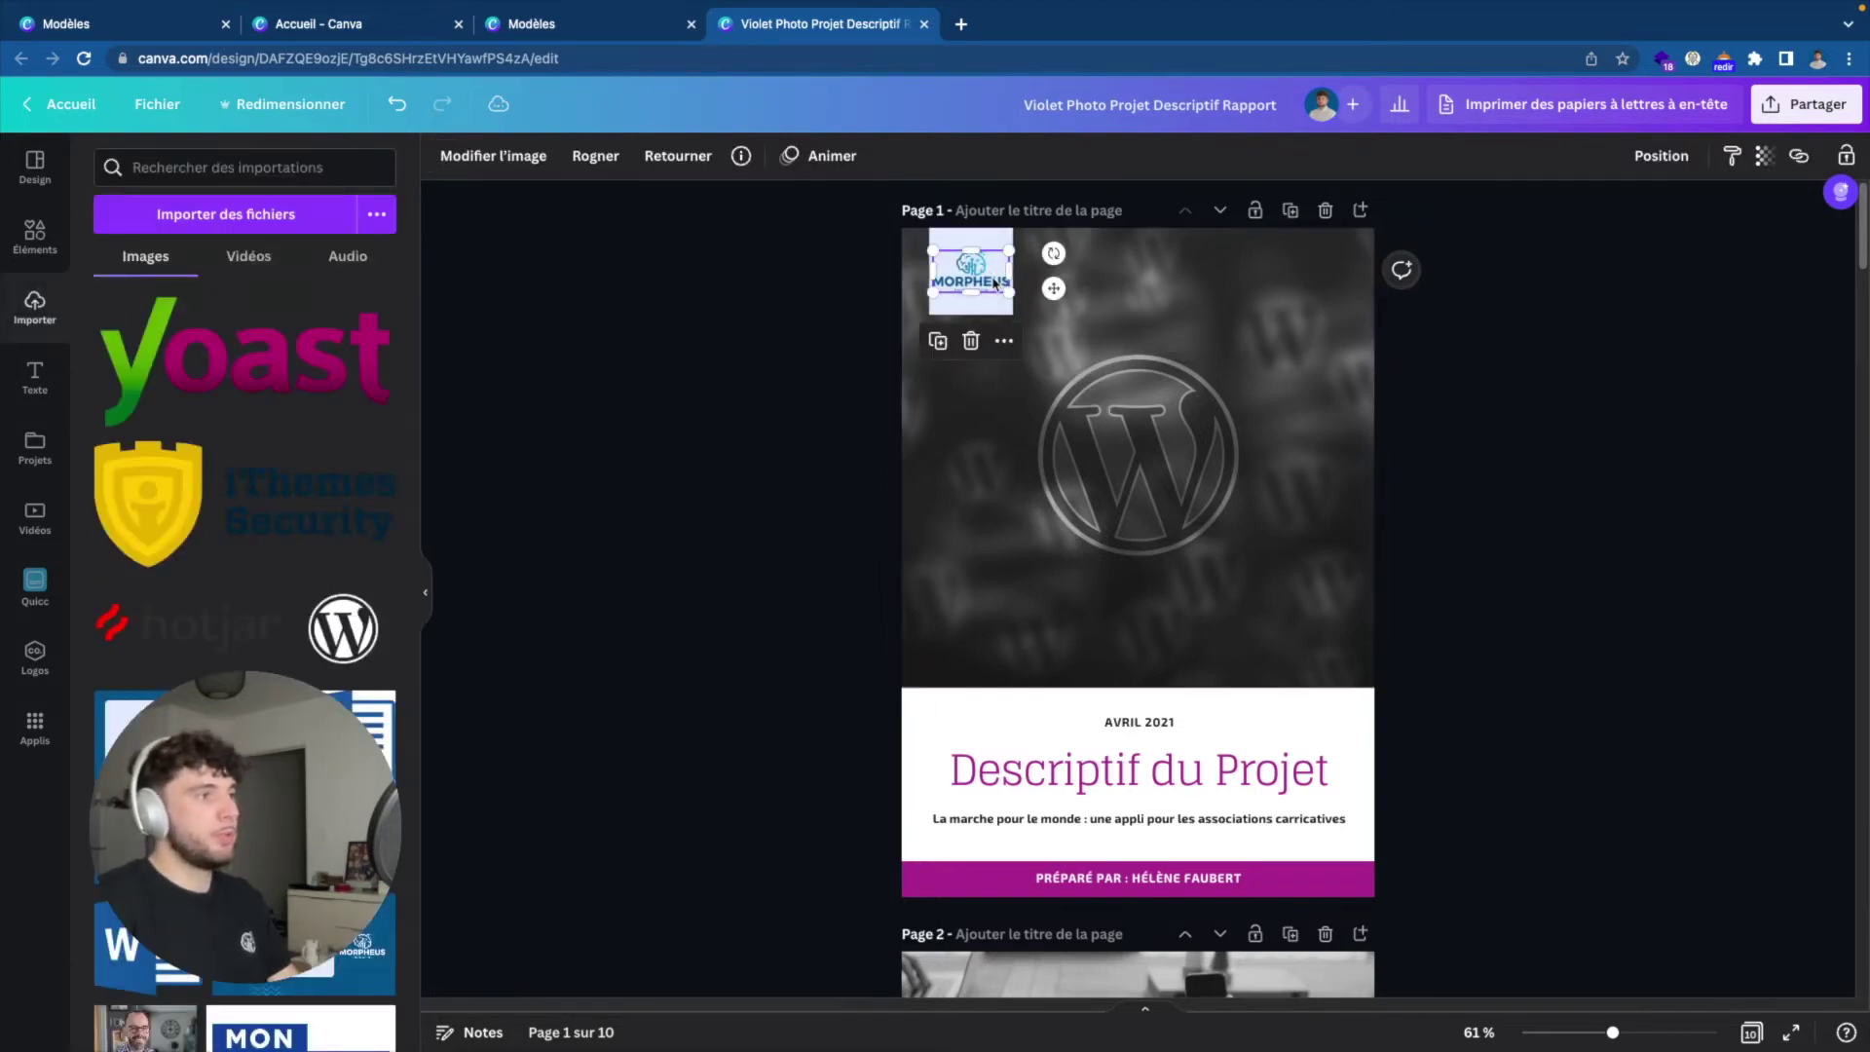
left_click_drag(996, 282, 993, 283)
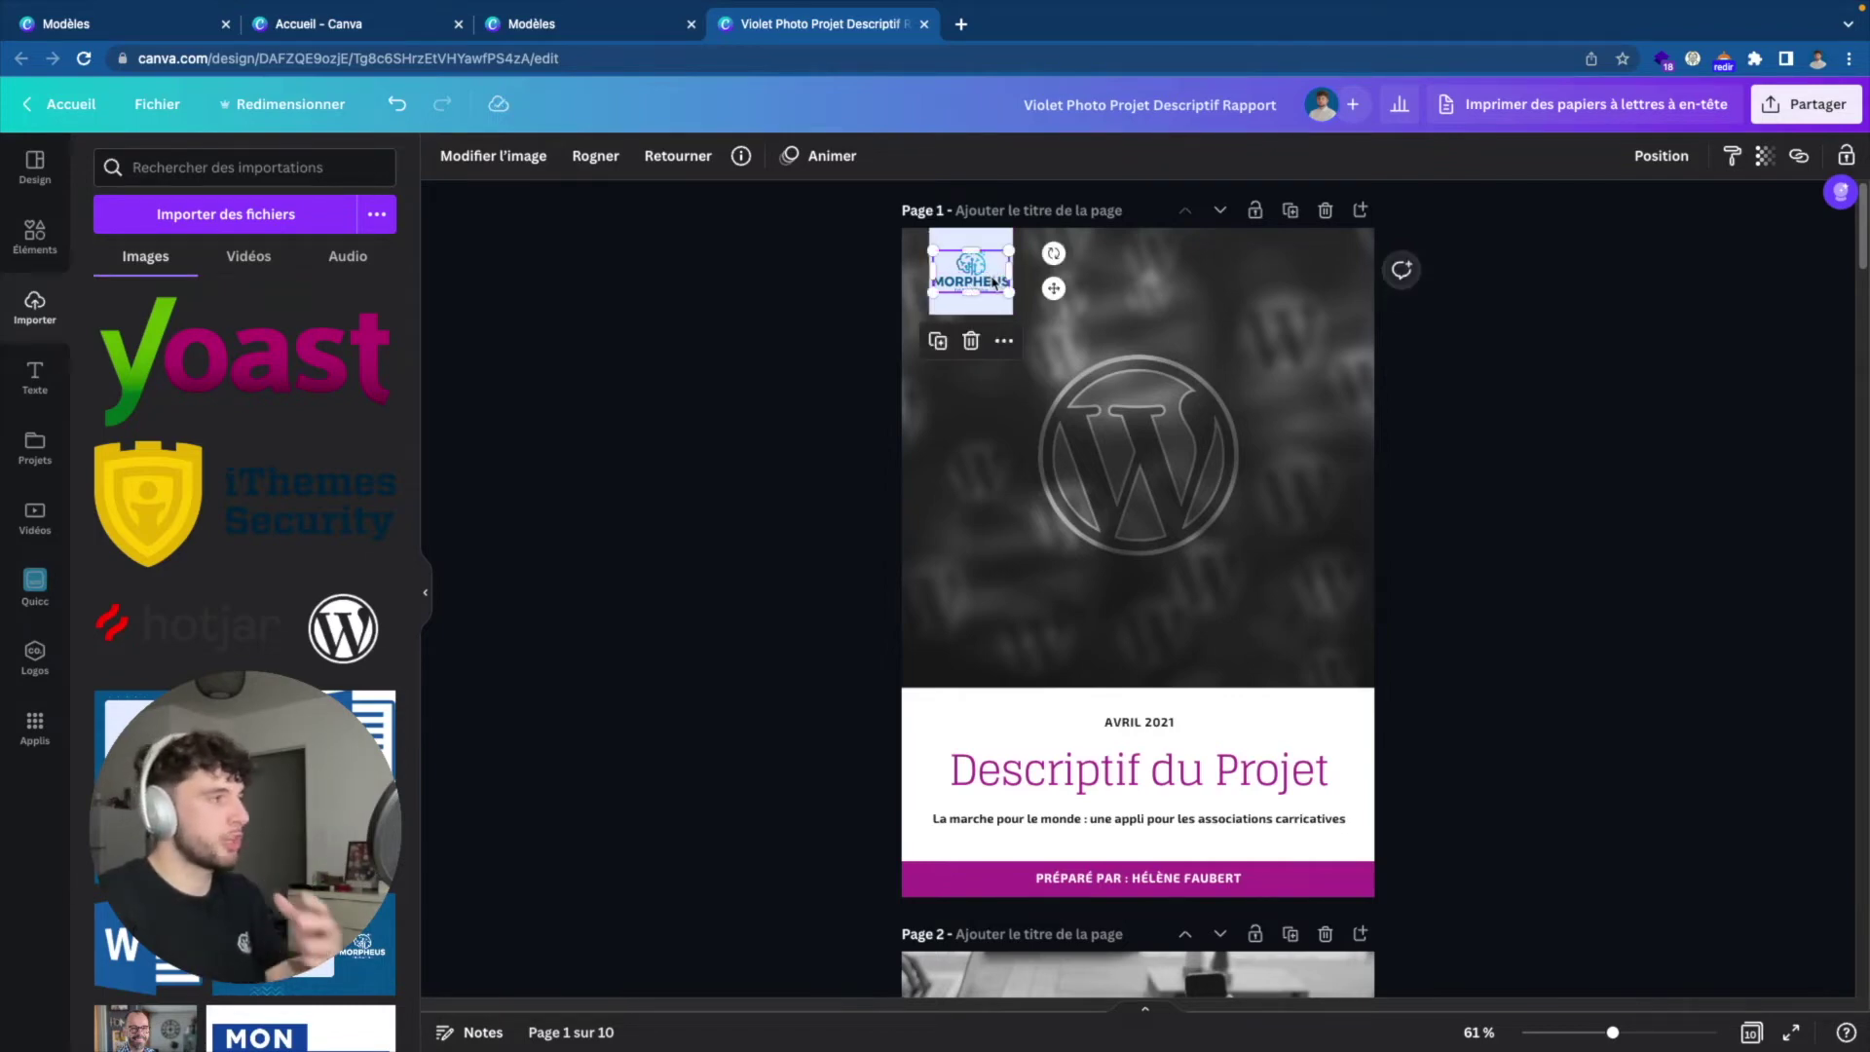
left_click(827, 299)
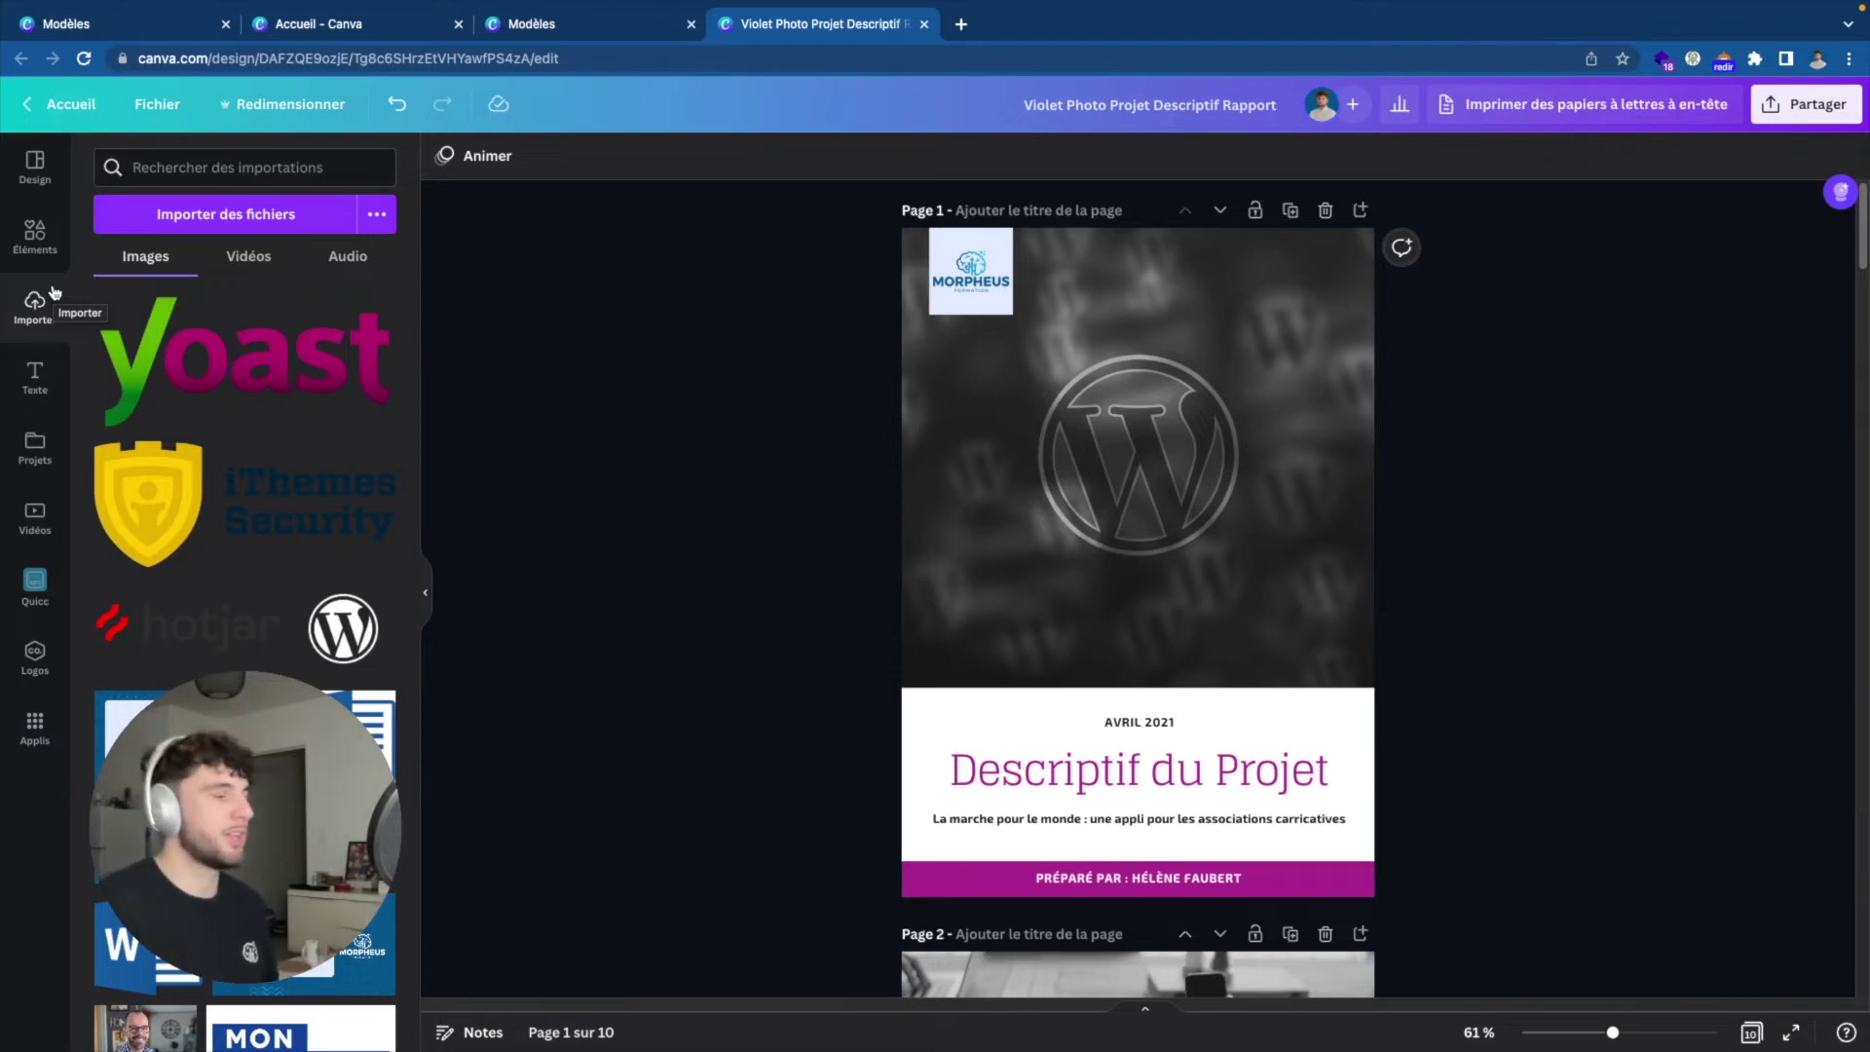
left_click(35, 236)
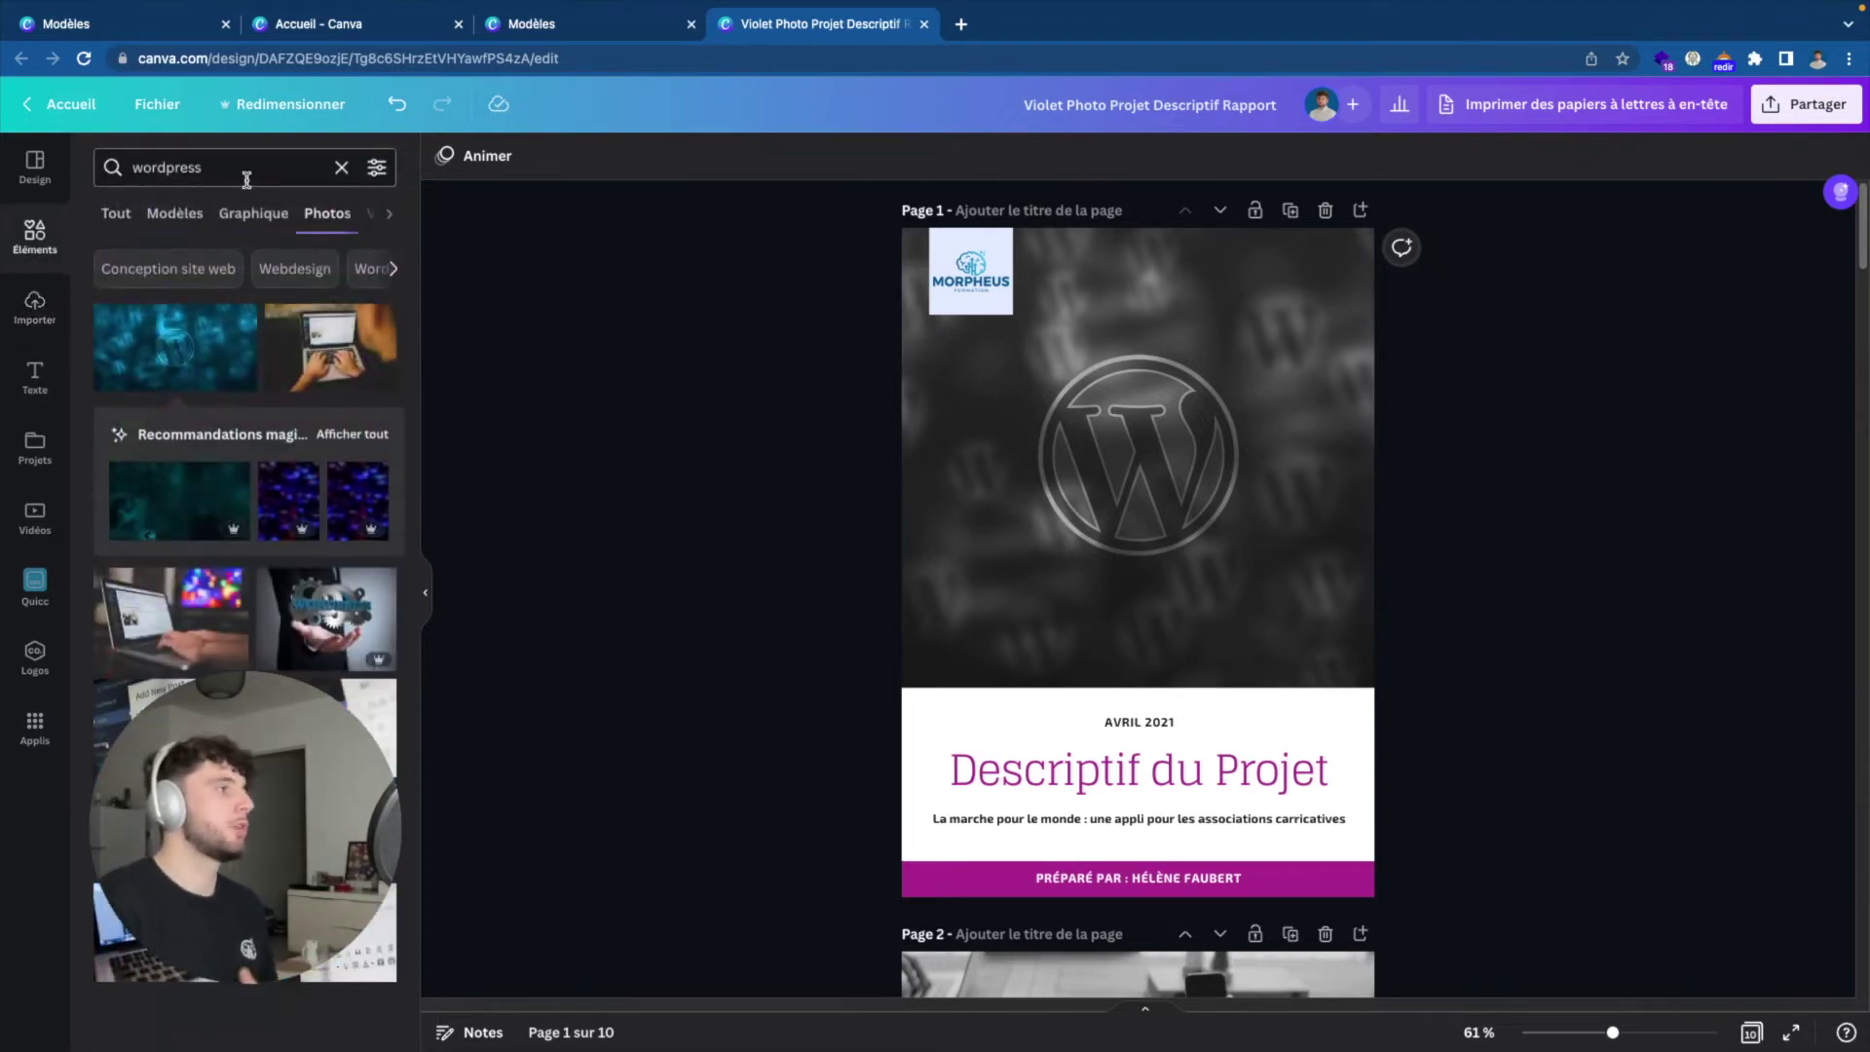
Clear the wordpress search and replace the AVRIL 2021 line with 'KDEKDKE, DKEKDE'.
left_click(341, 167)
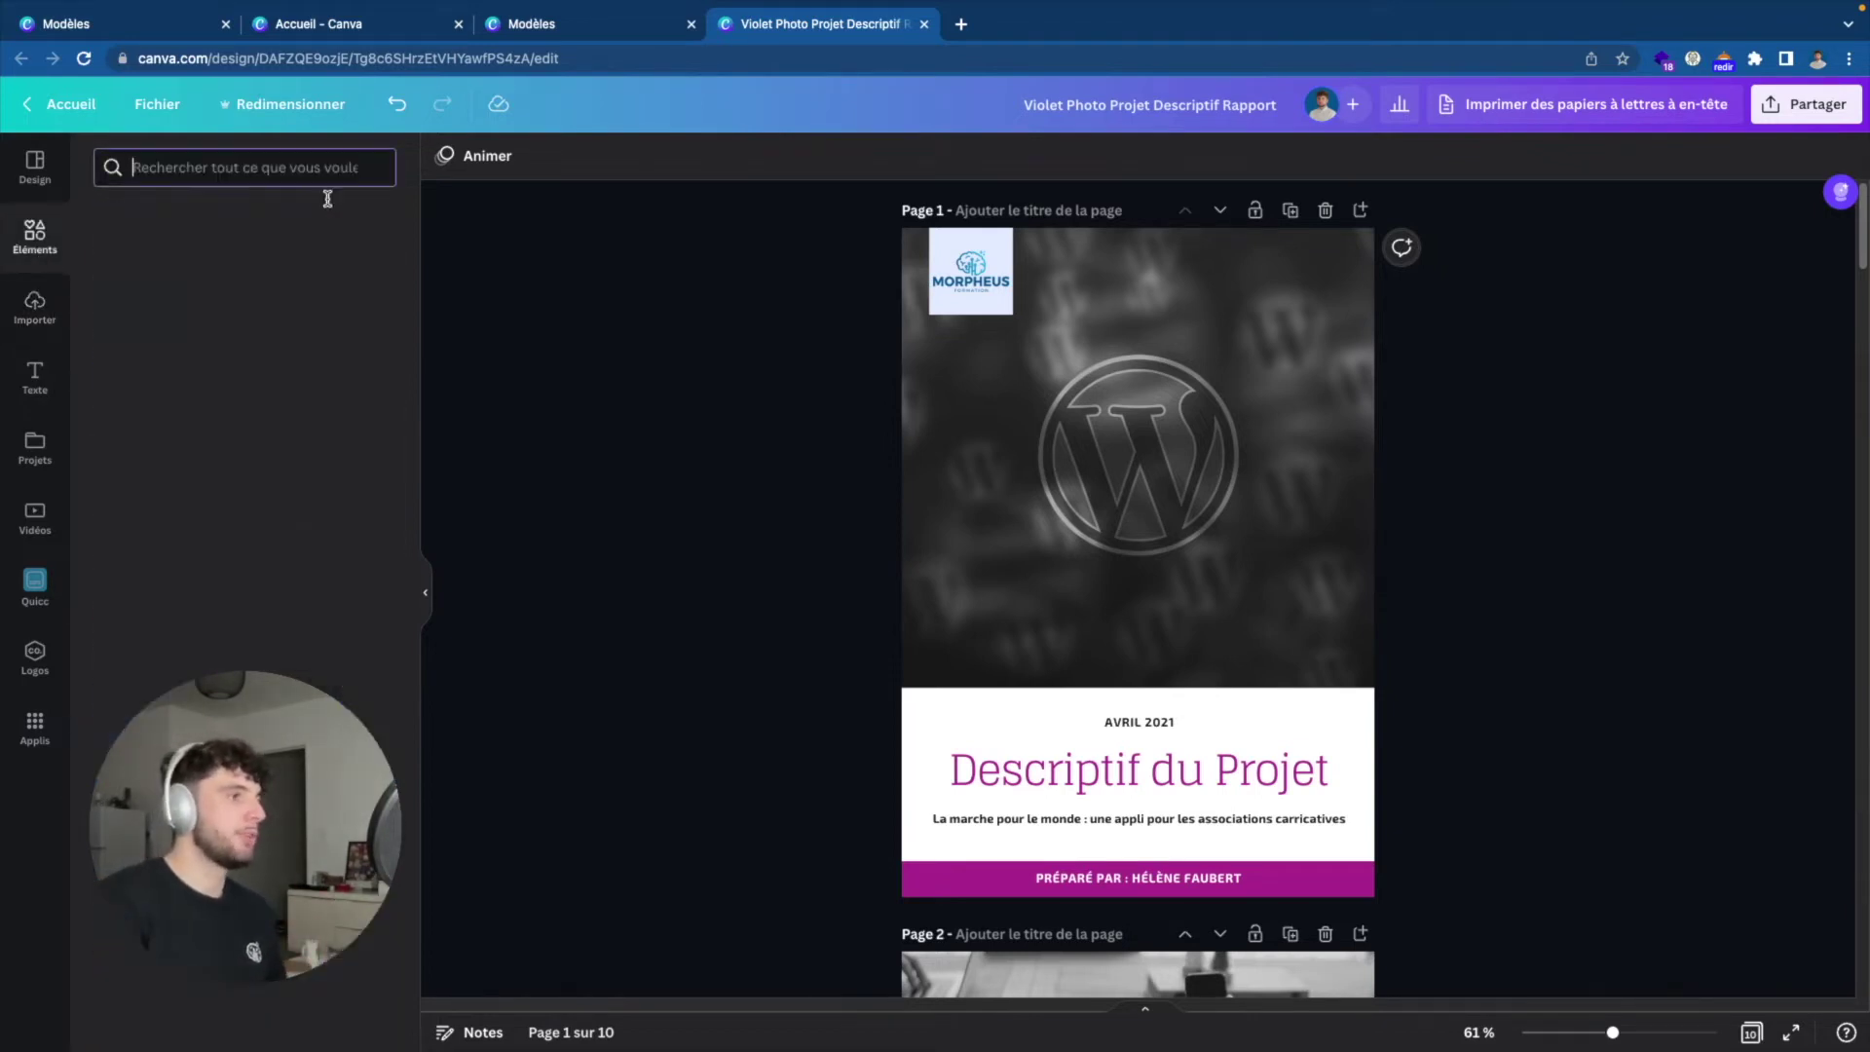
double_click(1175, 722)
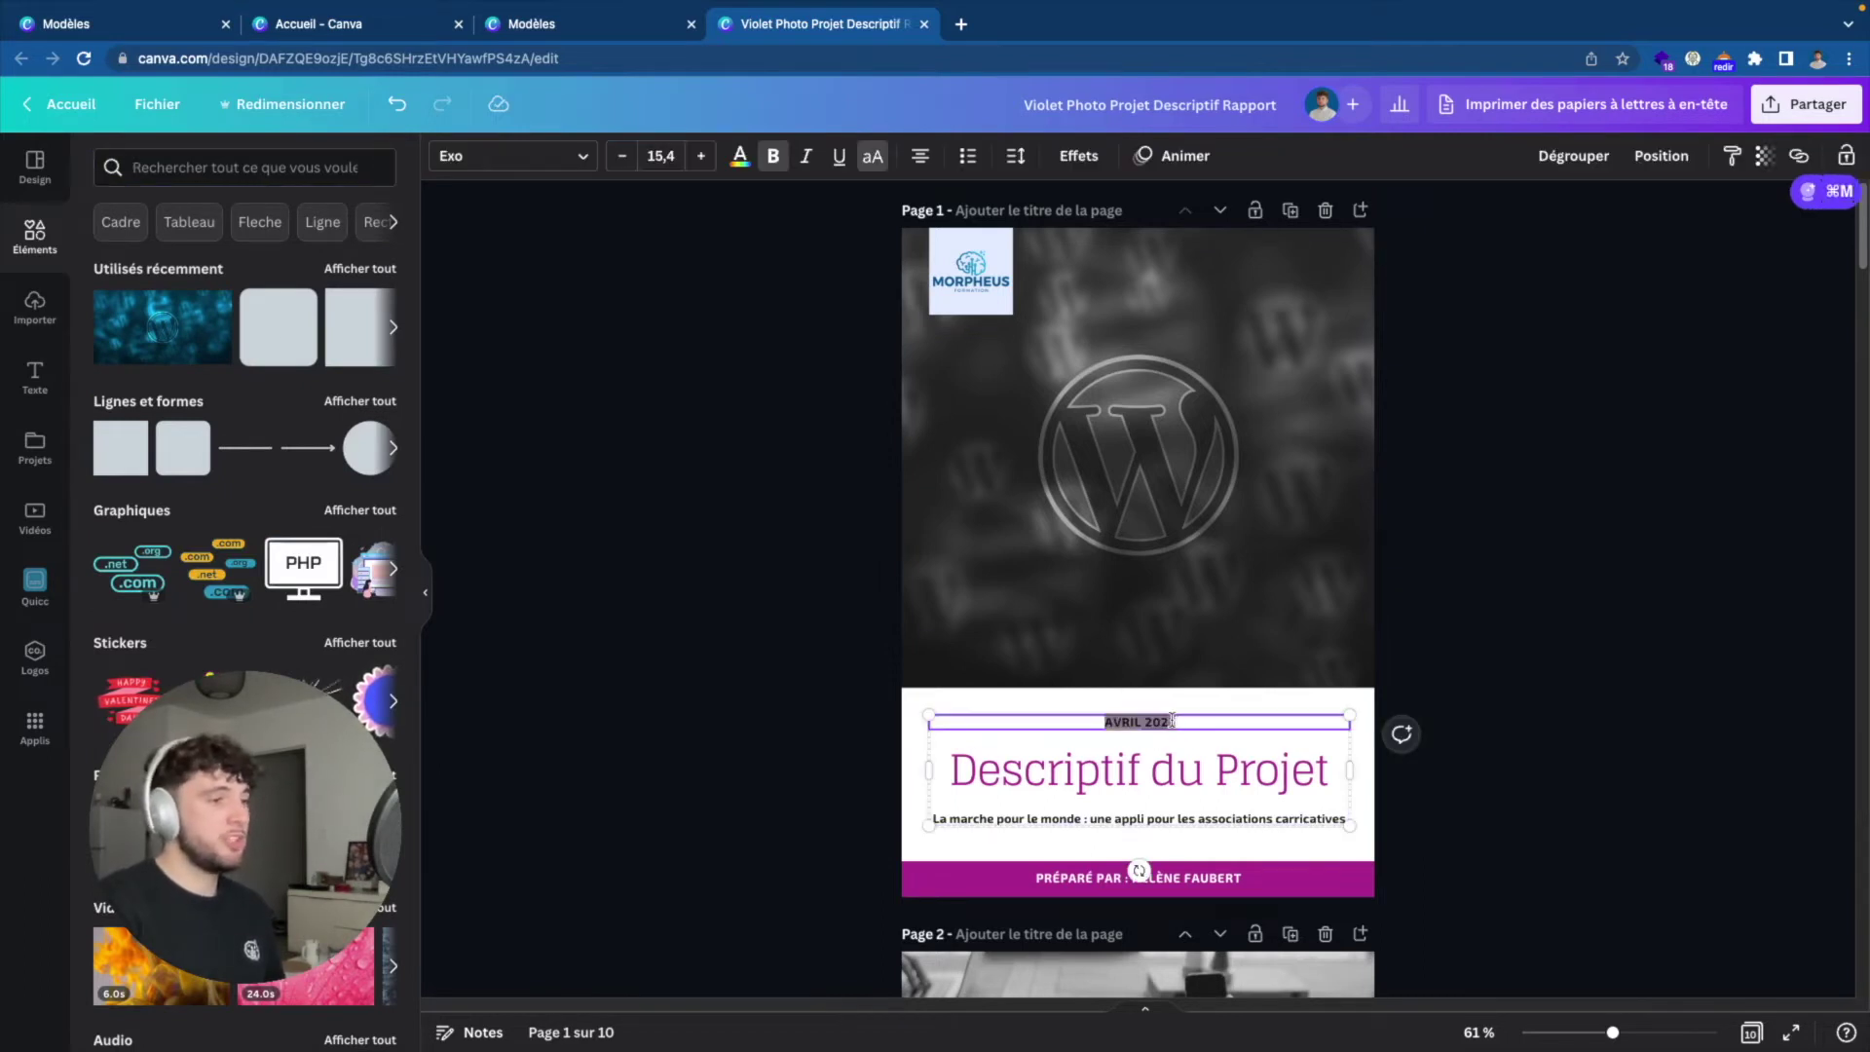
type("KDEKDKE, DKEKDE")
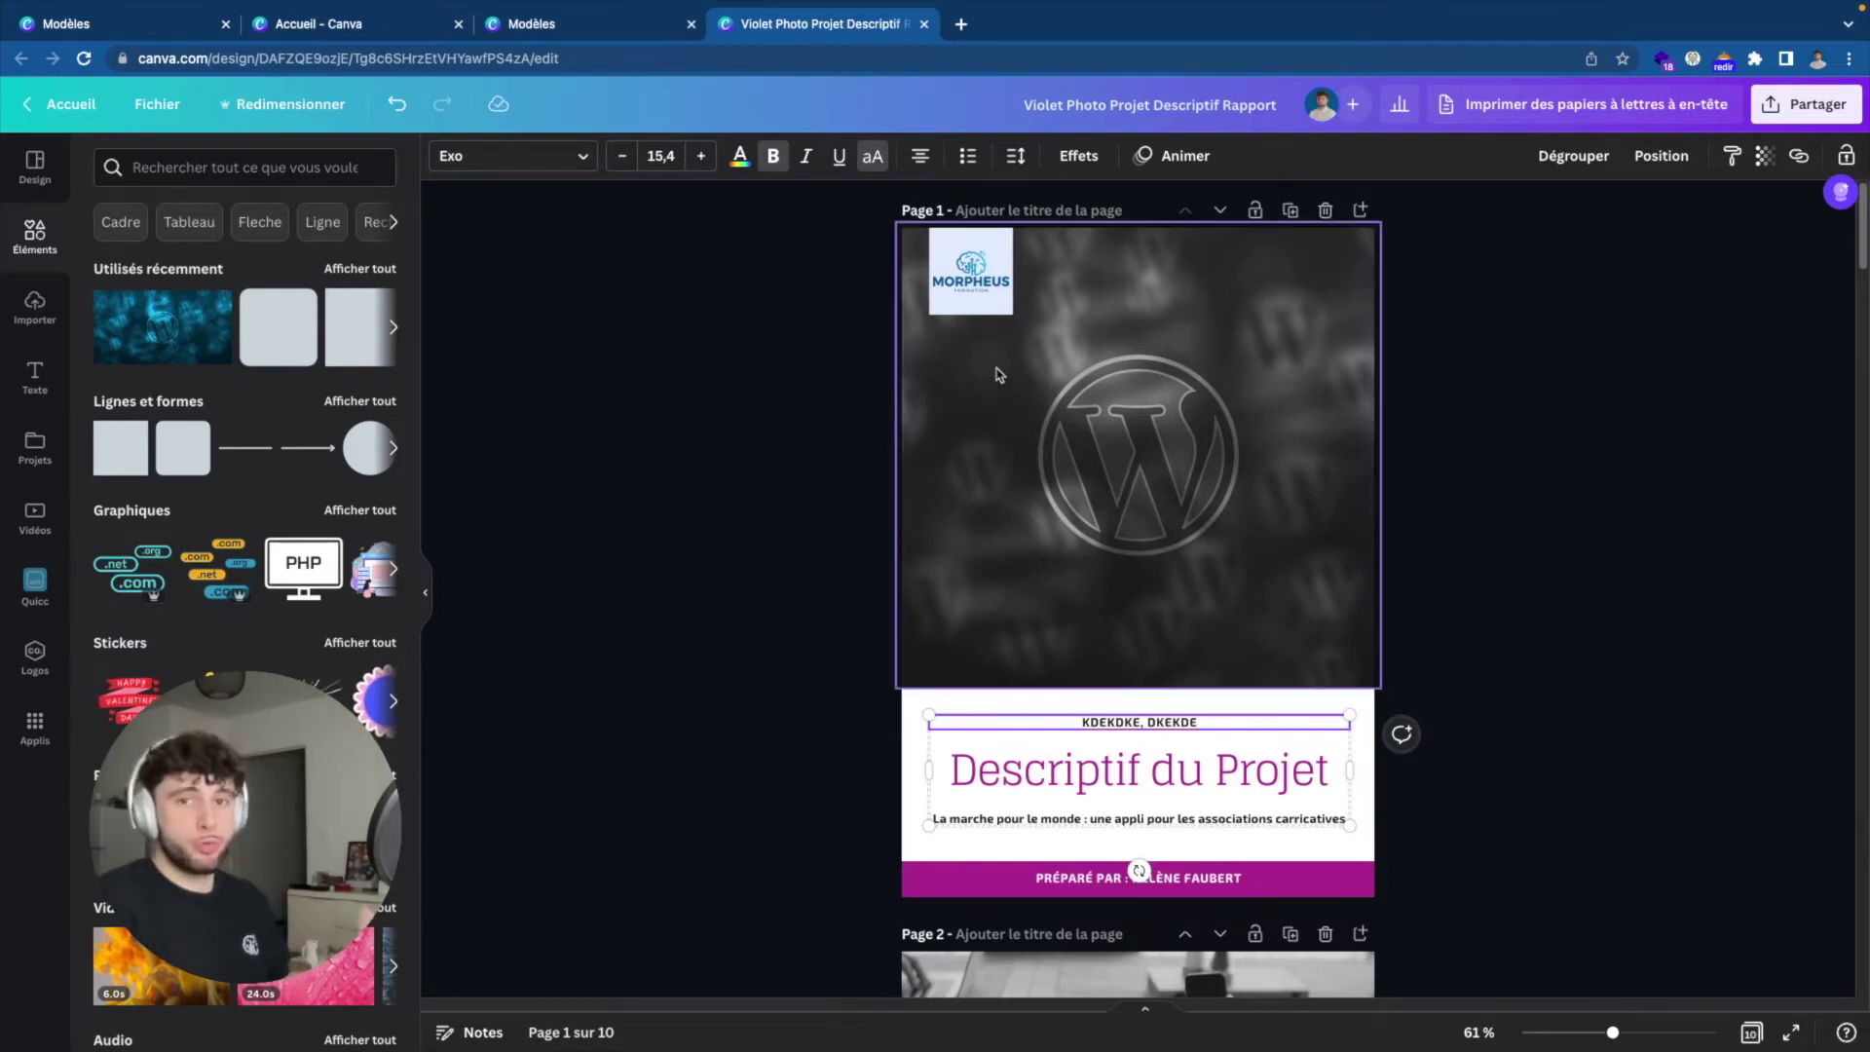
scroll(993, 380, "down", 1)
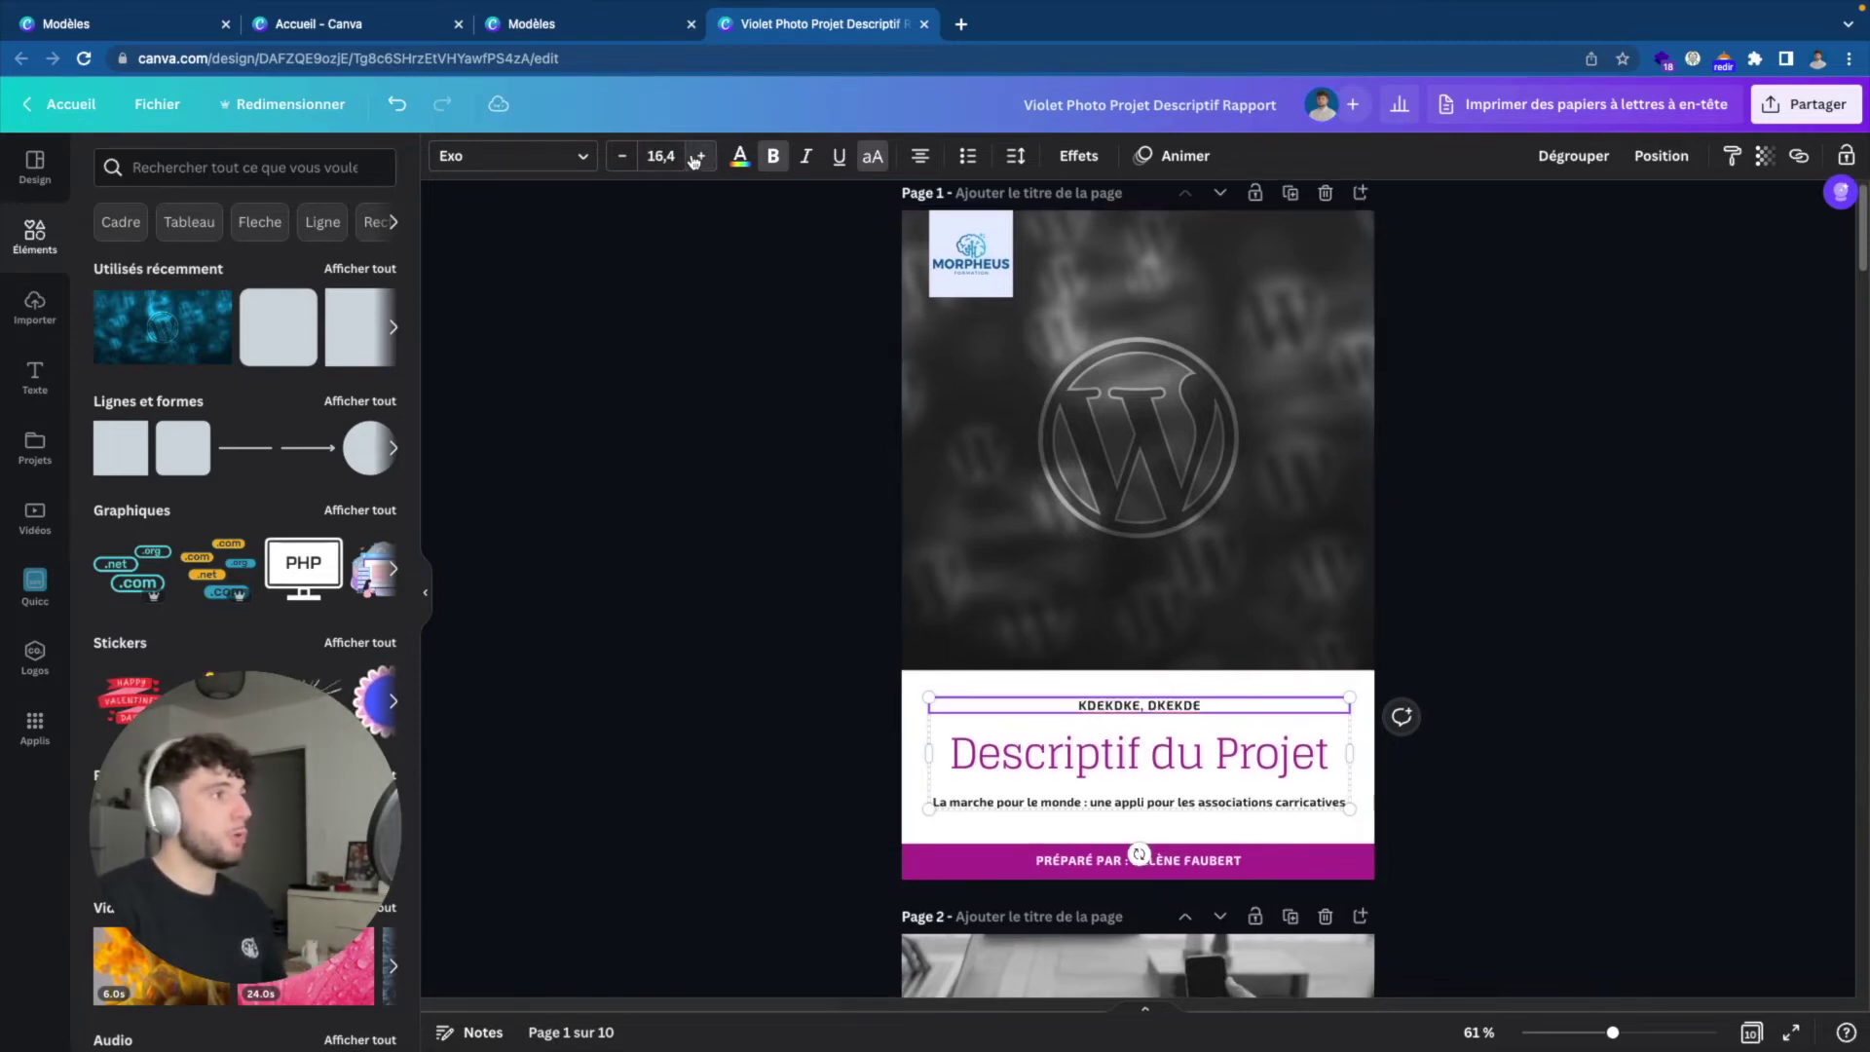
Colour the new cover text purple and switch it to all capitals.
left_click(740, 158)
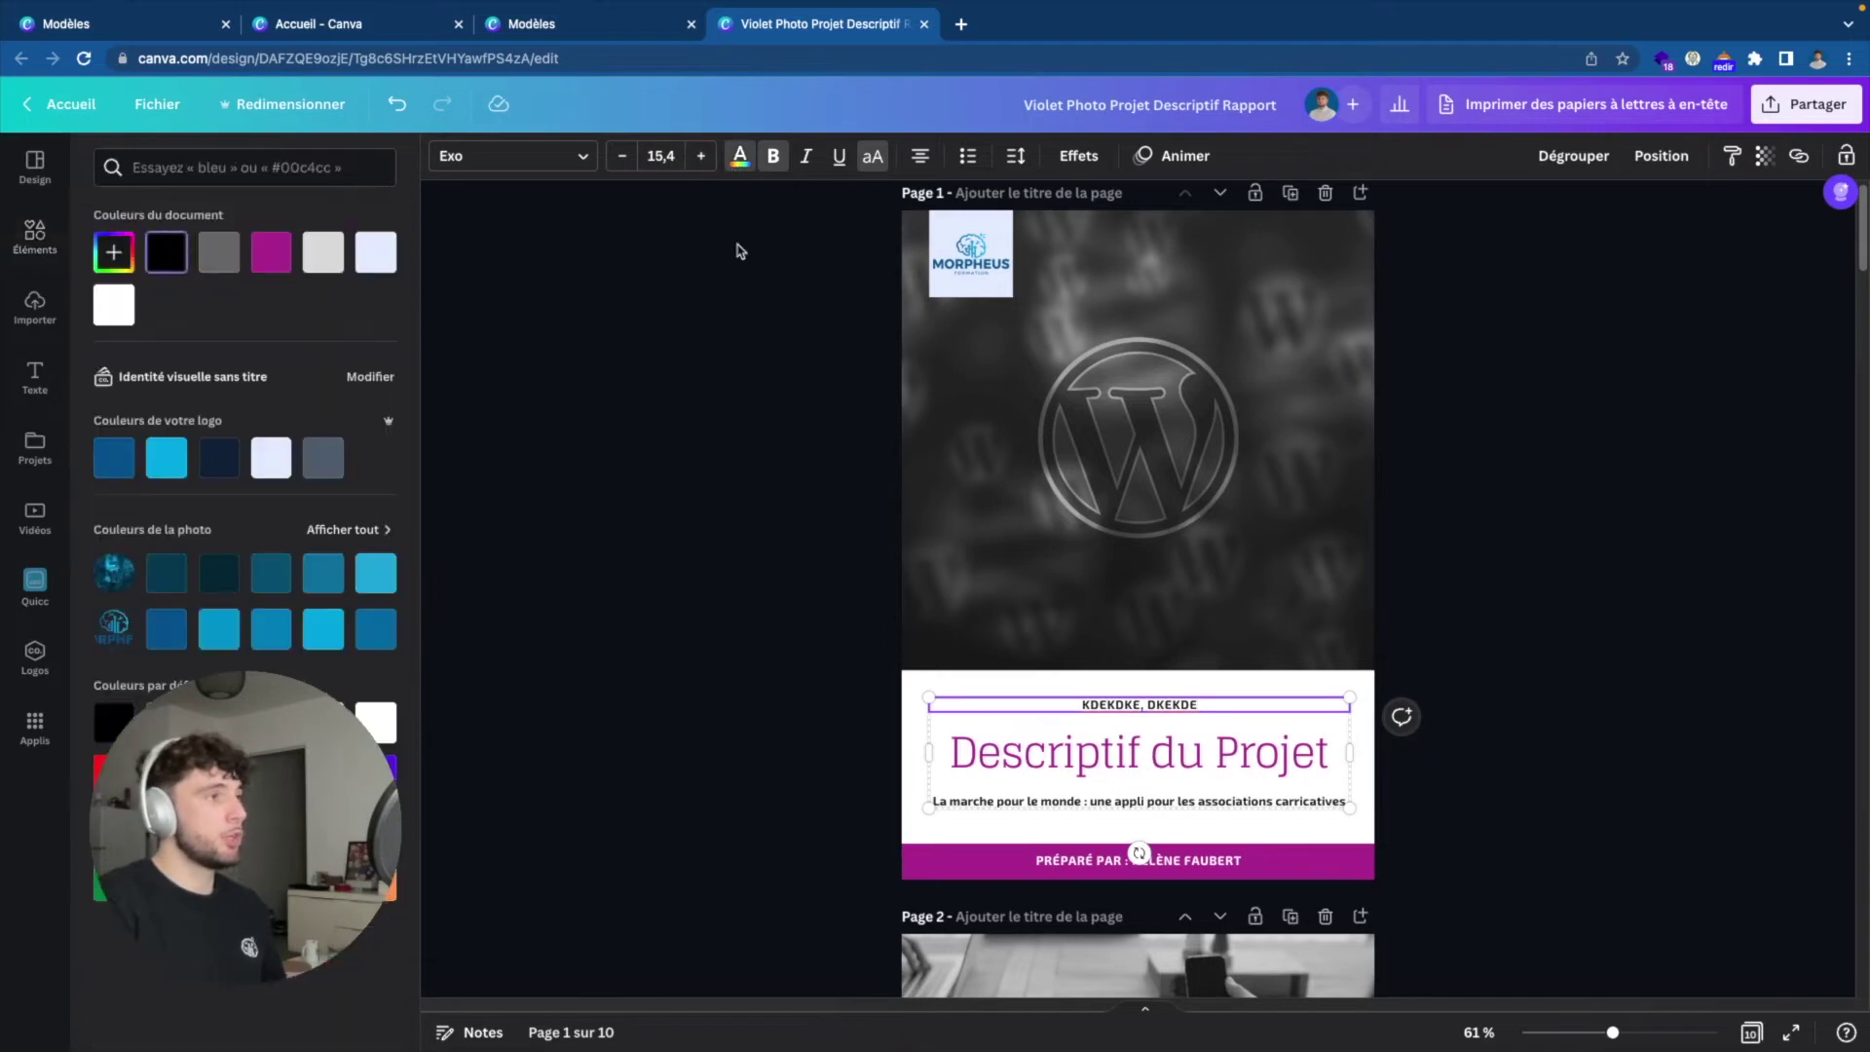
left_click(275, 259)
key("Escape")
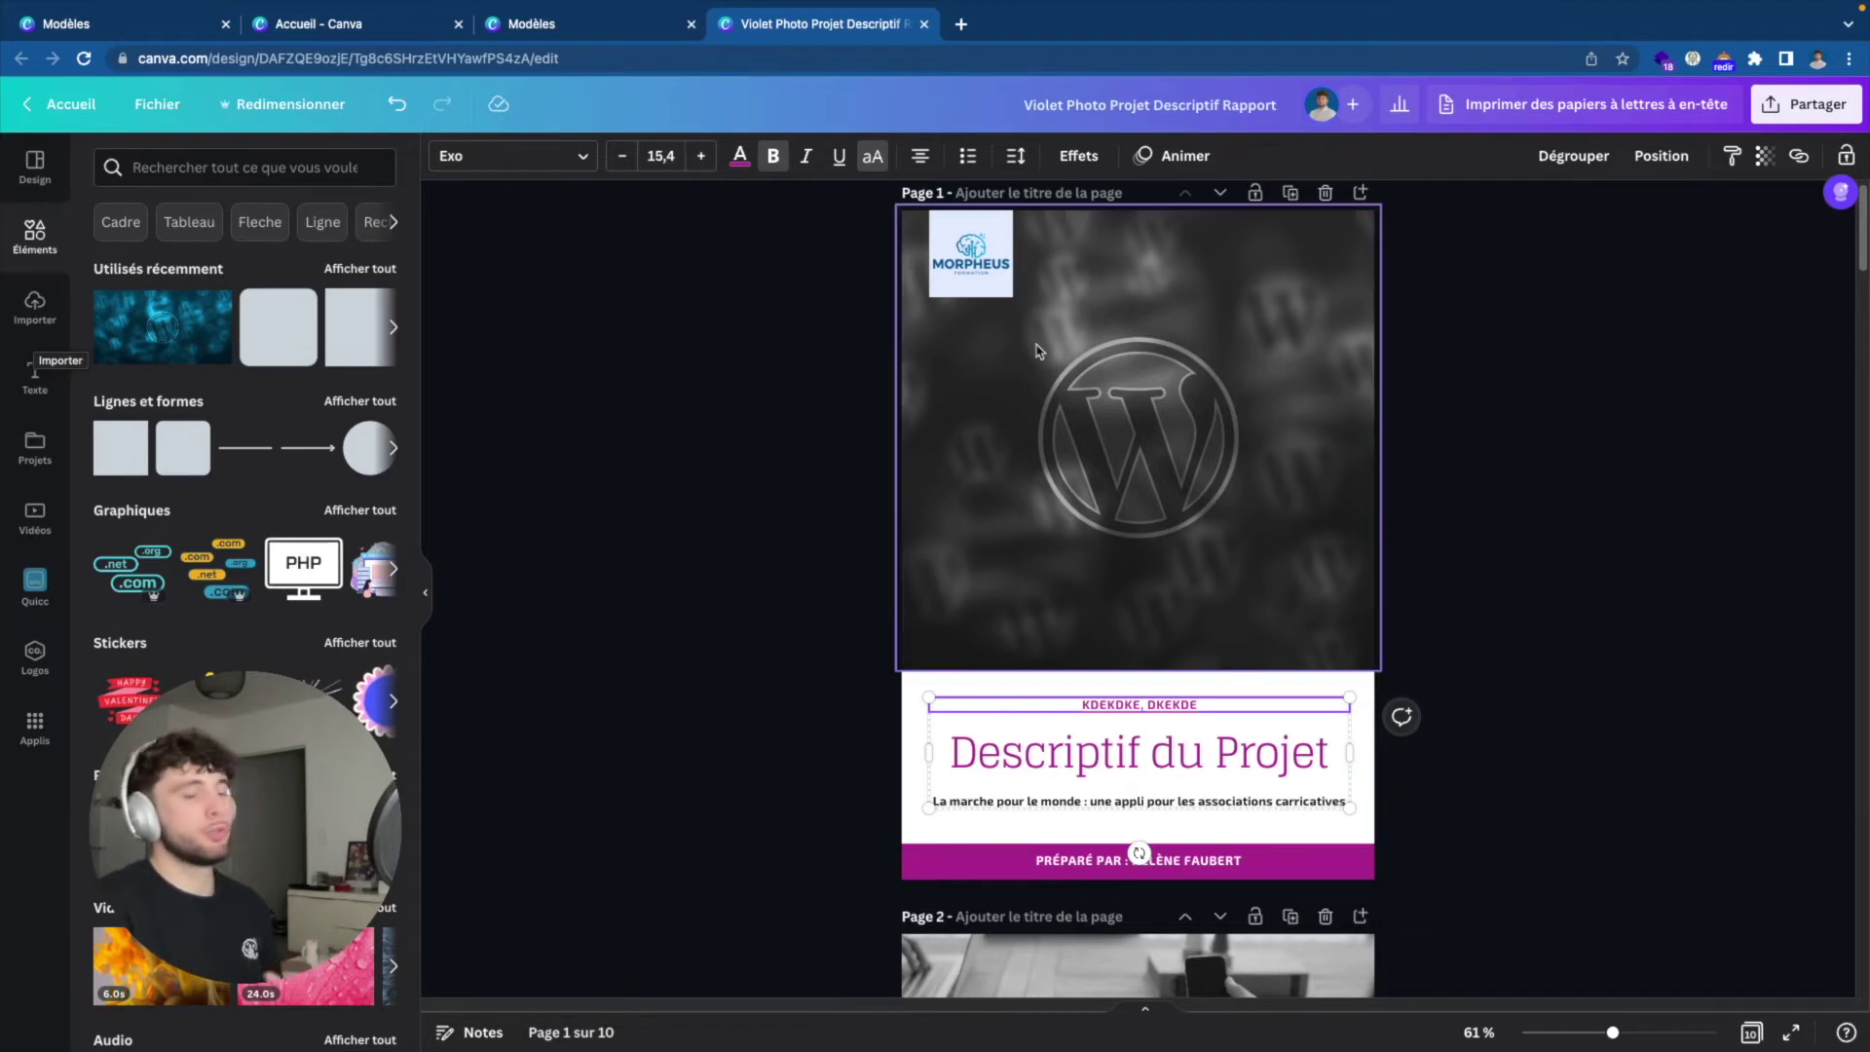
scroll(1091, 353, "up", 1)
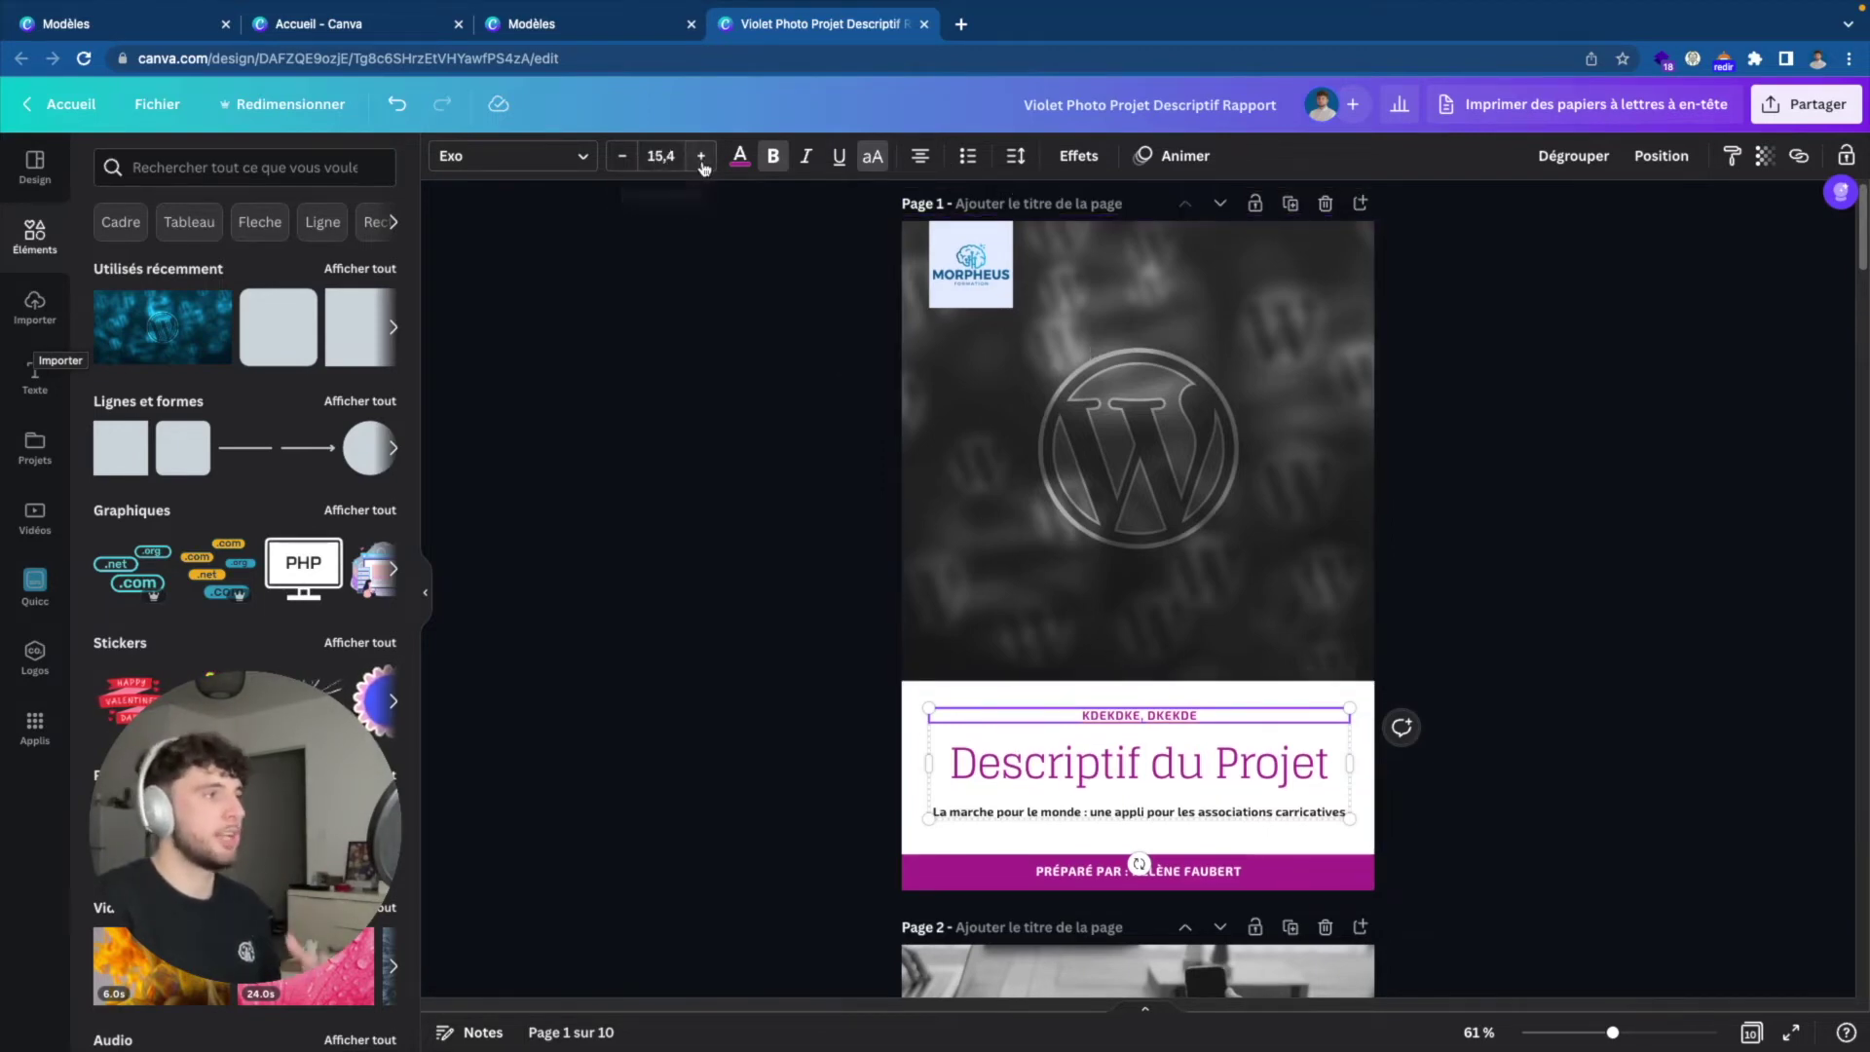
left_click(875, 158)
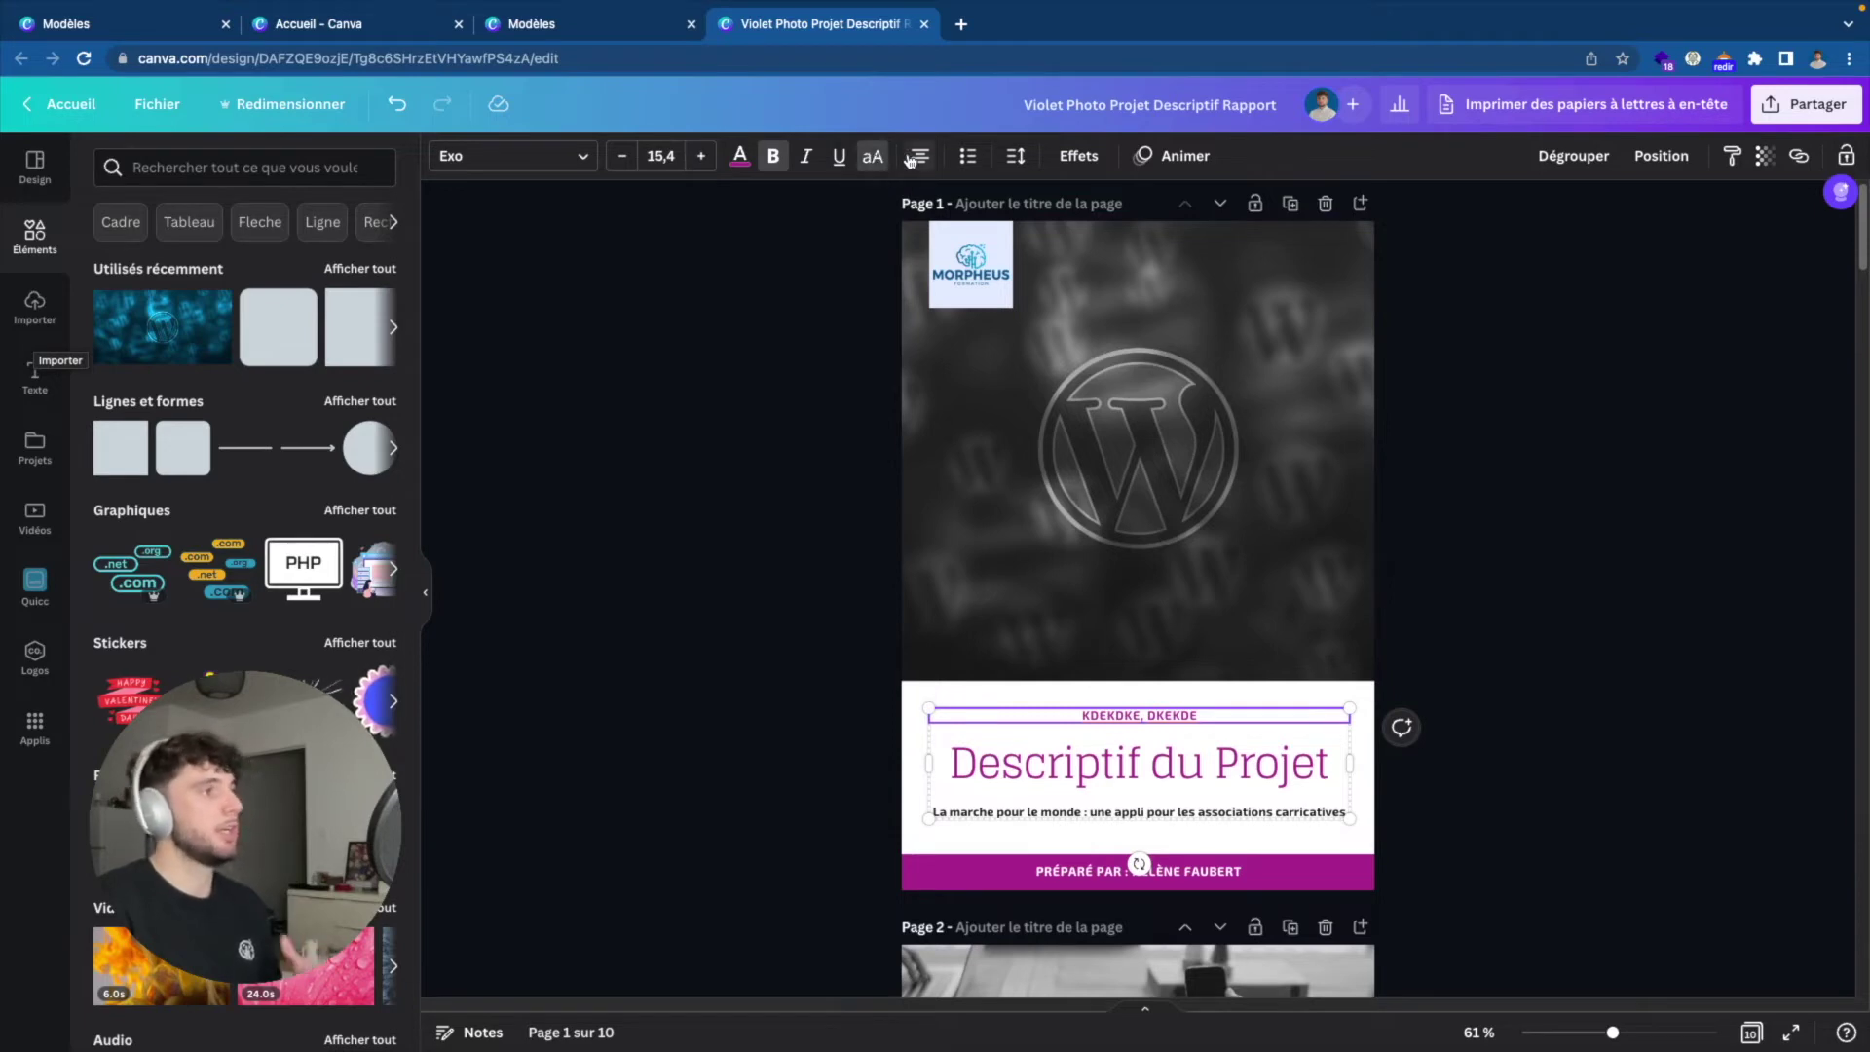
left_click(1164, 425)
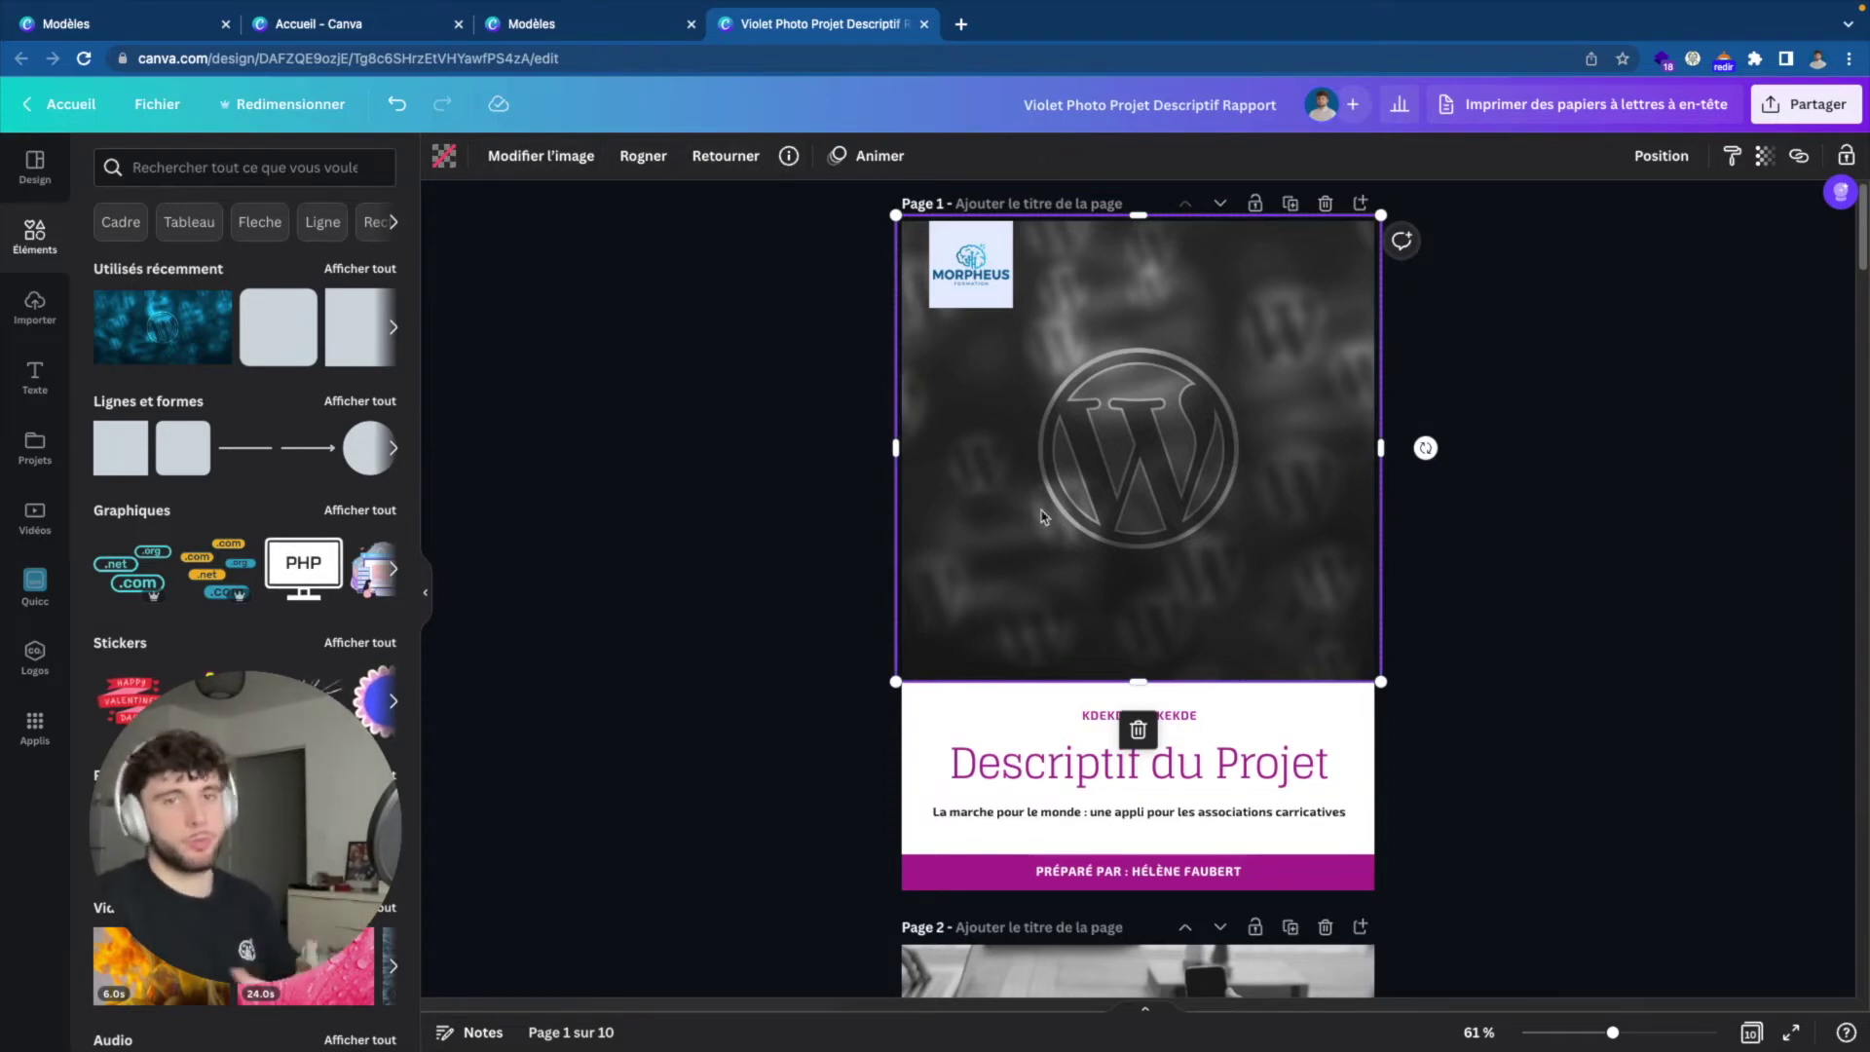
Duplicate page 2, move the copy up, and swap its phone photo for a green-hills illustration.
left_click(793, 482)
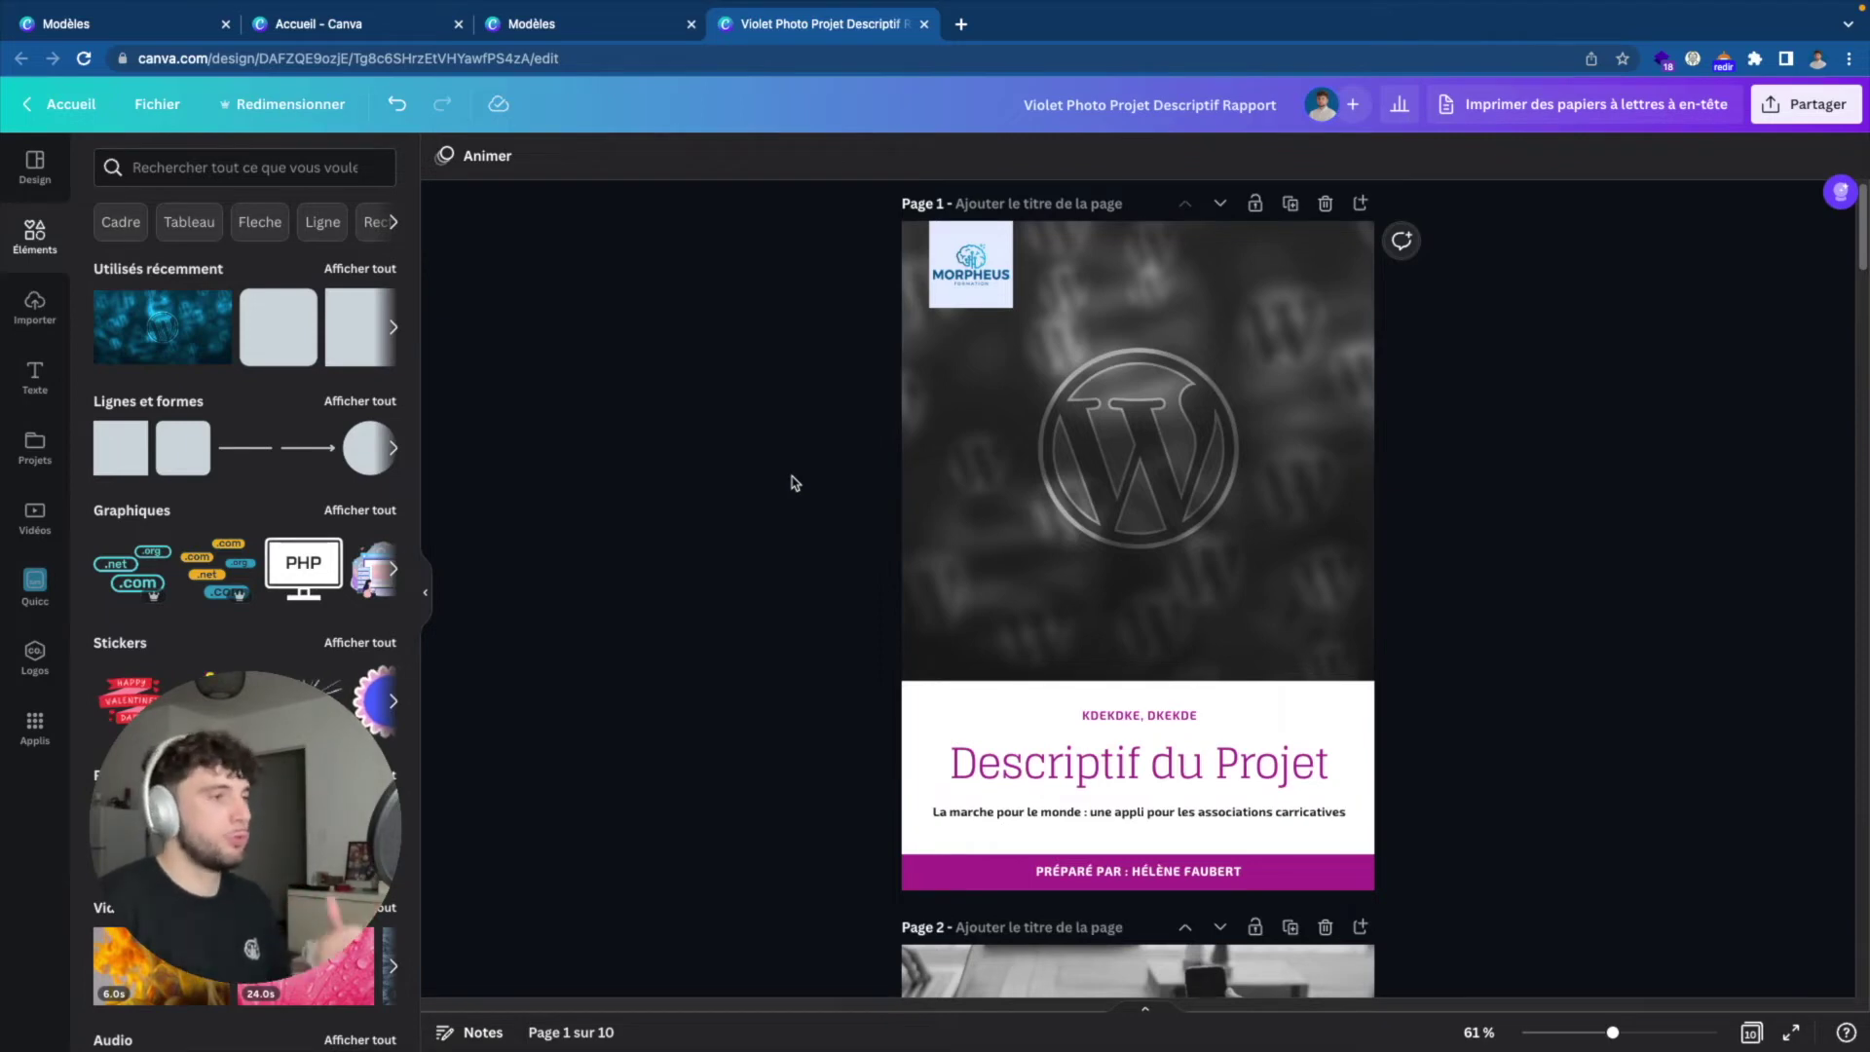
scroll(808, 464, "down", 5)
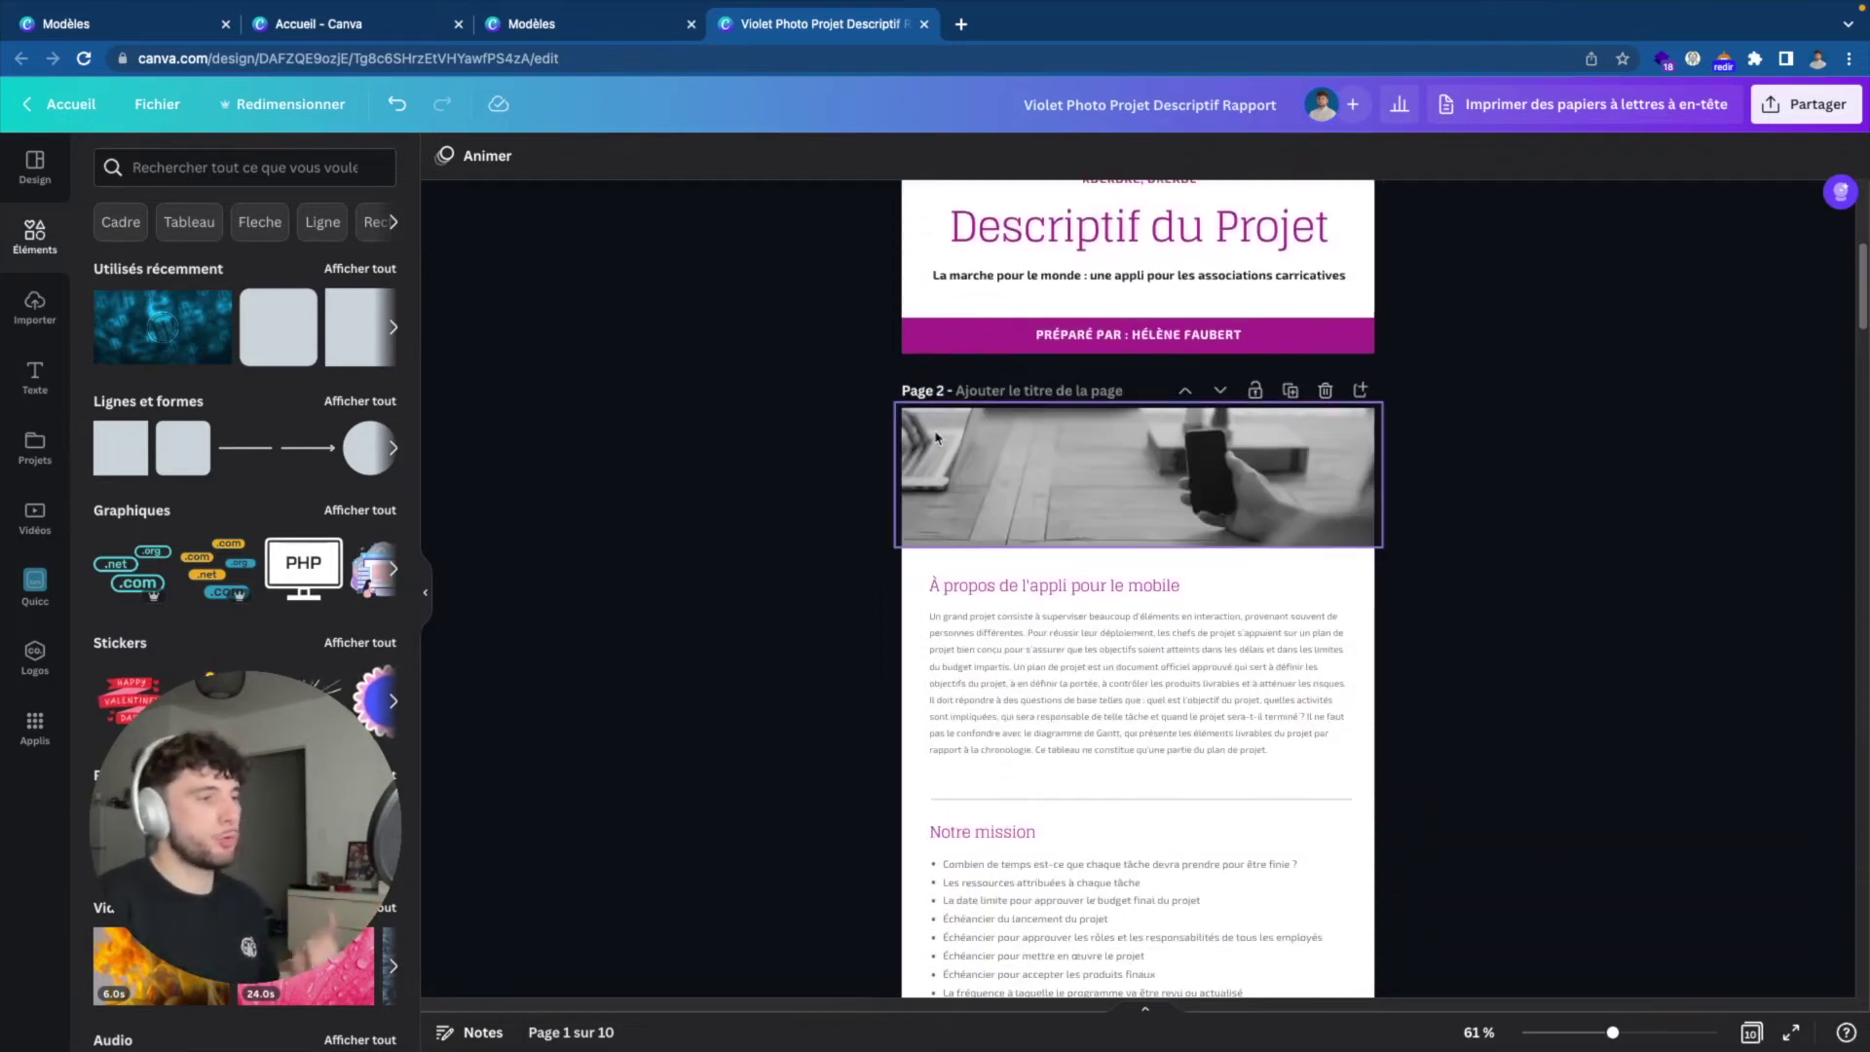
scroll(974, 438, "down", 1)
scroll(1095, 452, "down", 4)
scroll(1118, 409, "up", 1)
scroll(1118, 409, "up", 4)
scroll(1310, 346, "up", 1)
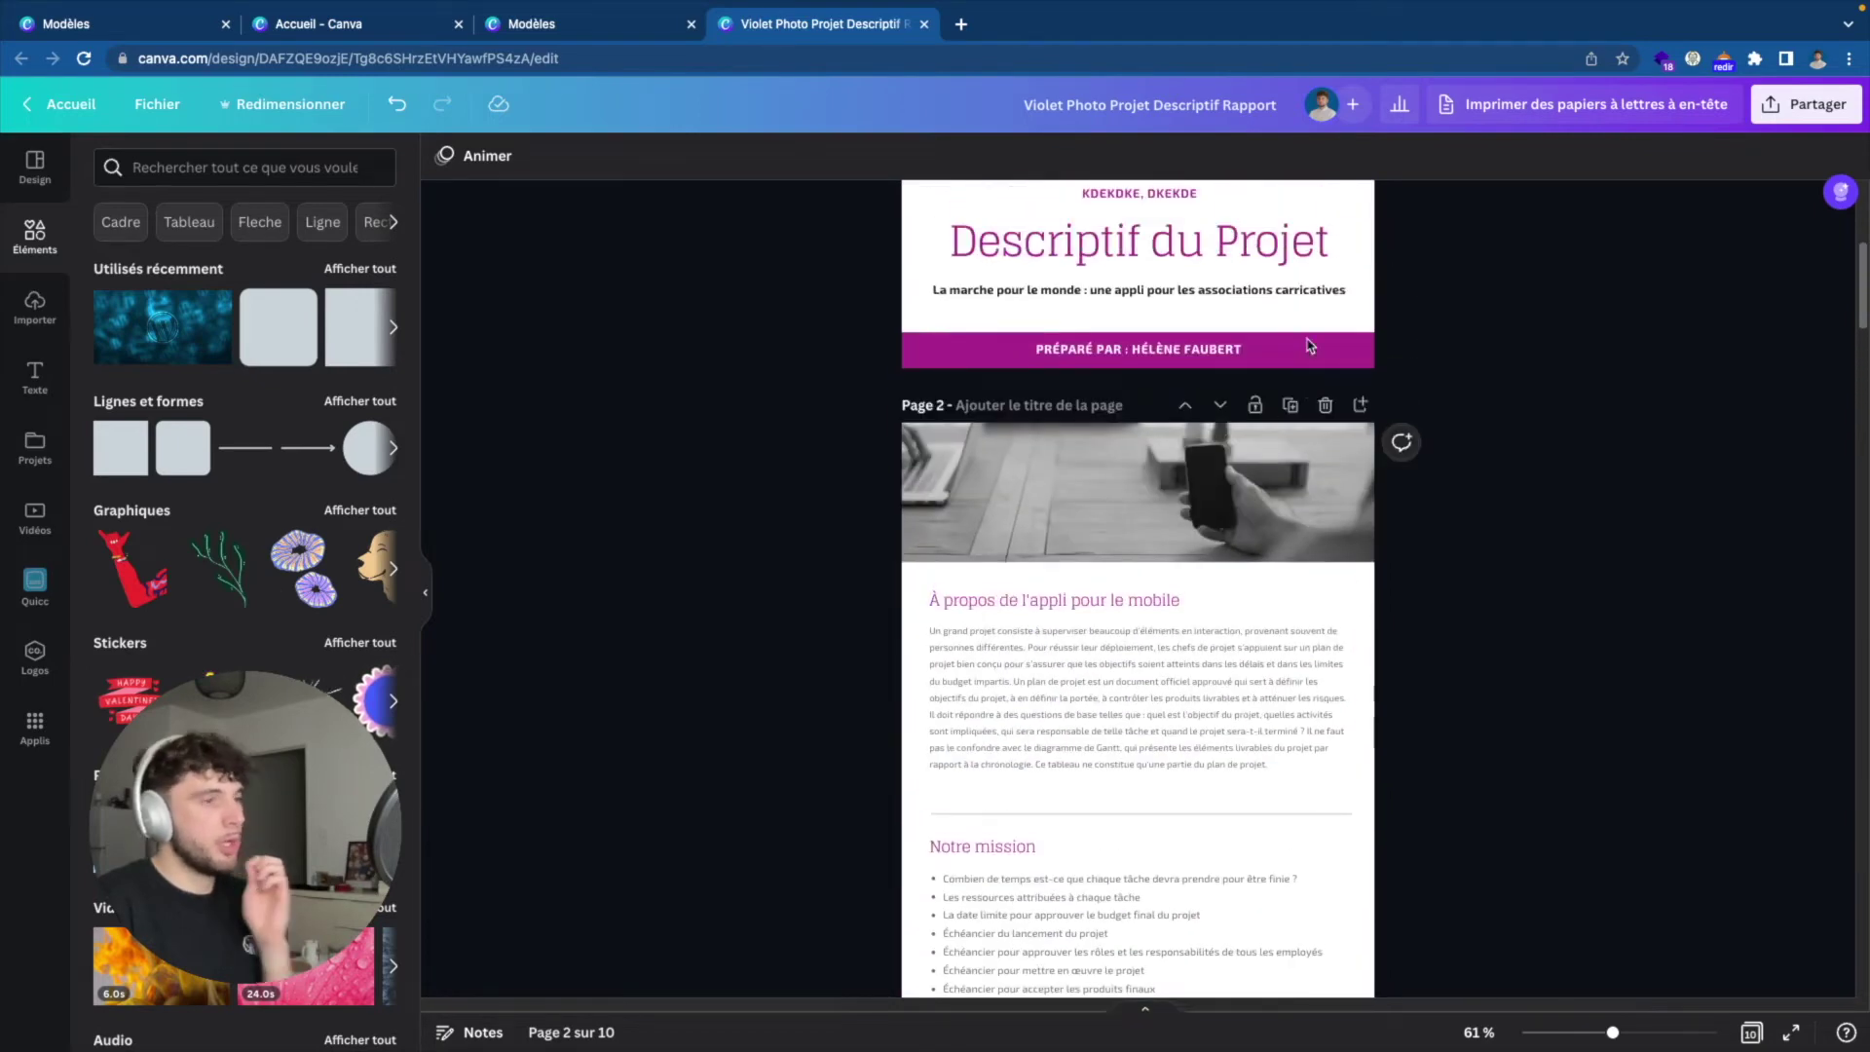
left_click(1290, 405)
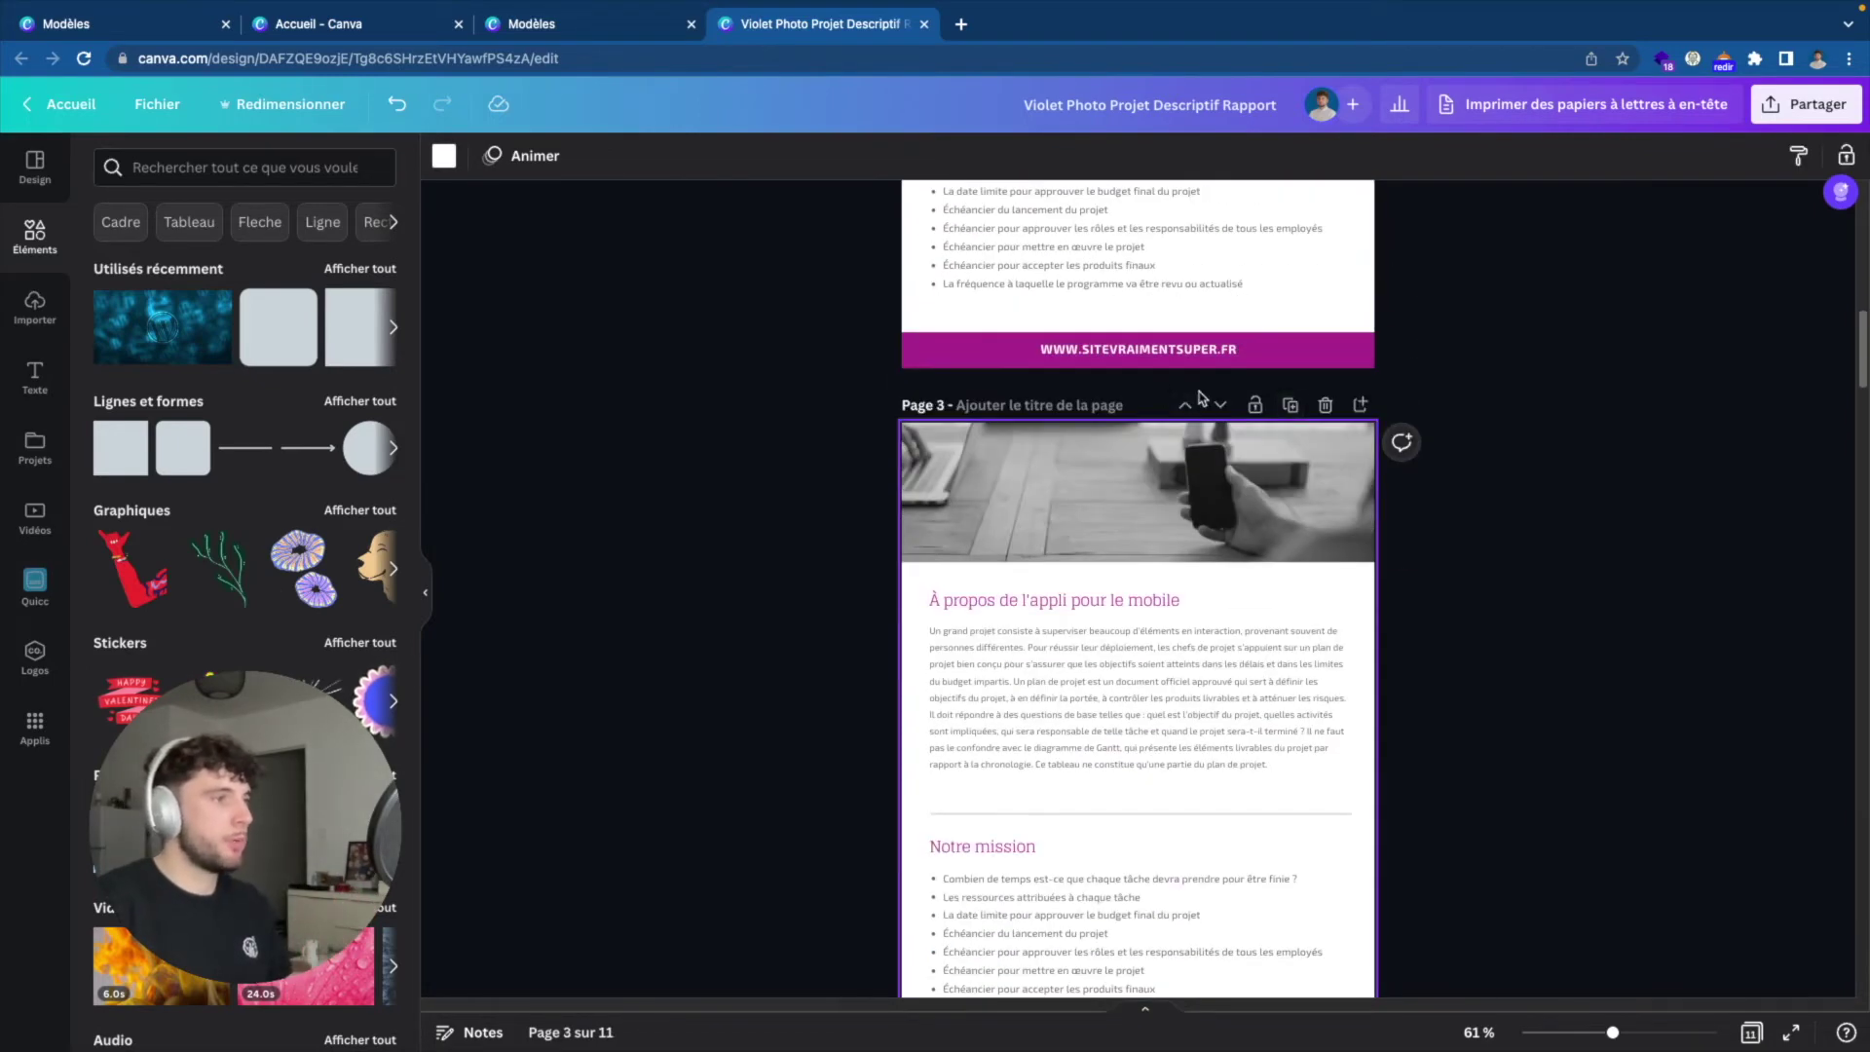
left_click(1187, 405)
left_click(1071, 504)
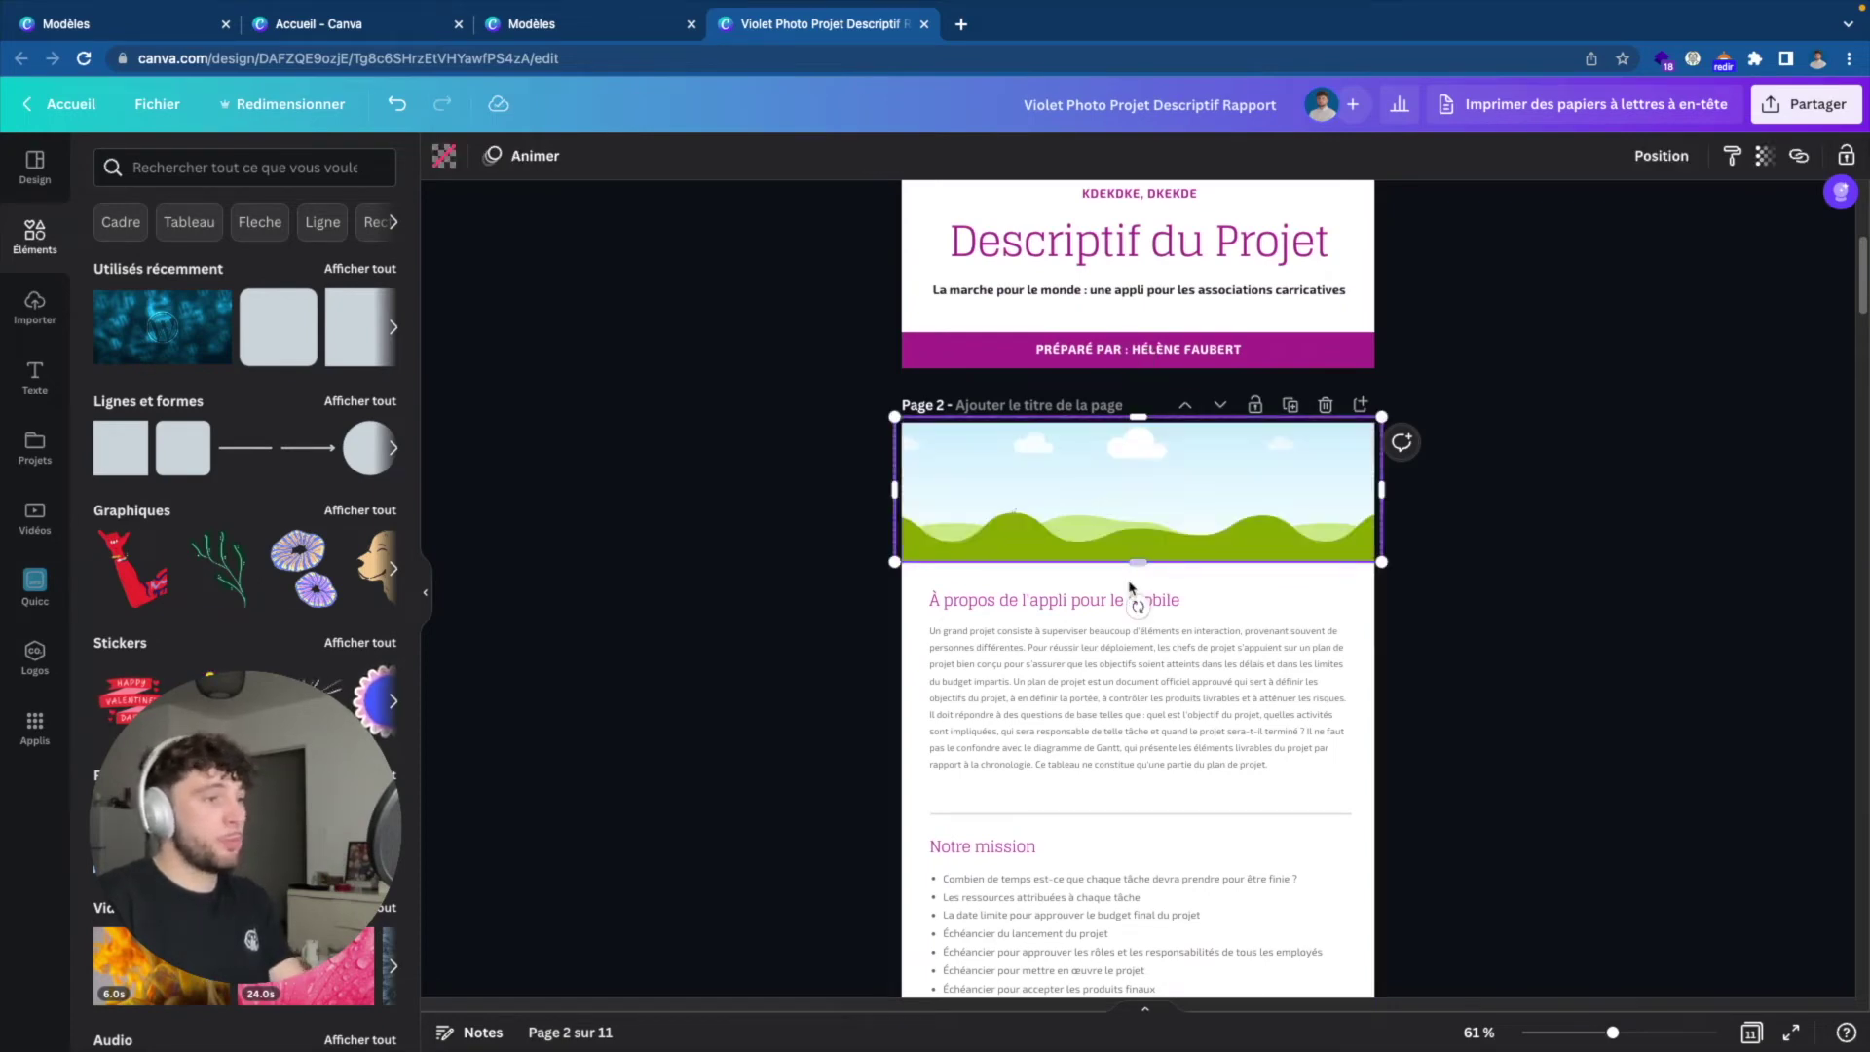
left_click(1103, 597)
Retype the new page 2 heading as 'Sommaire' and delete the paragraph text below it.
double_click(1108, 596)
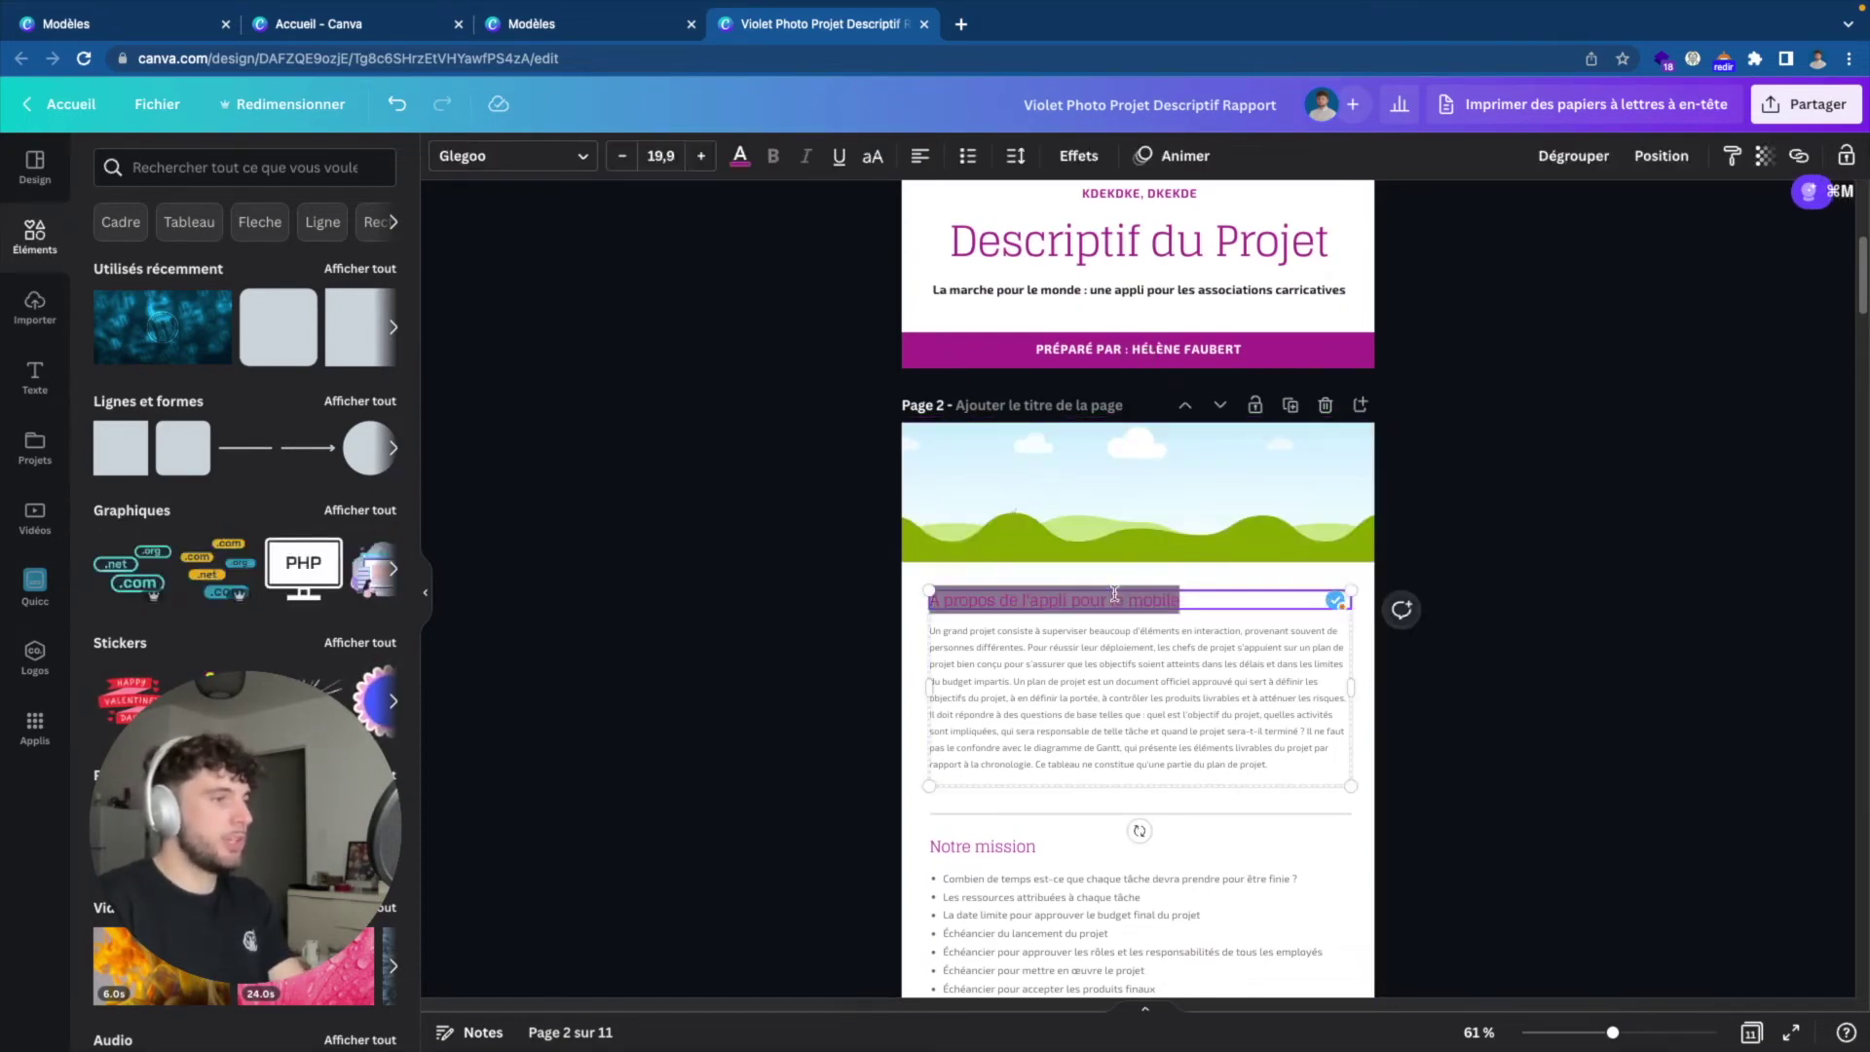
type("Sommaire")
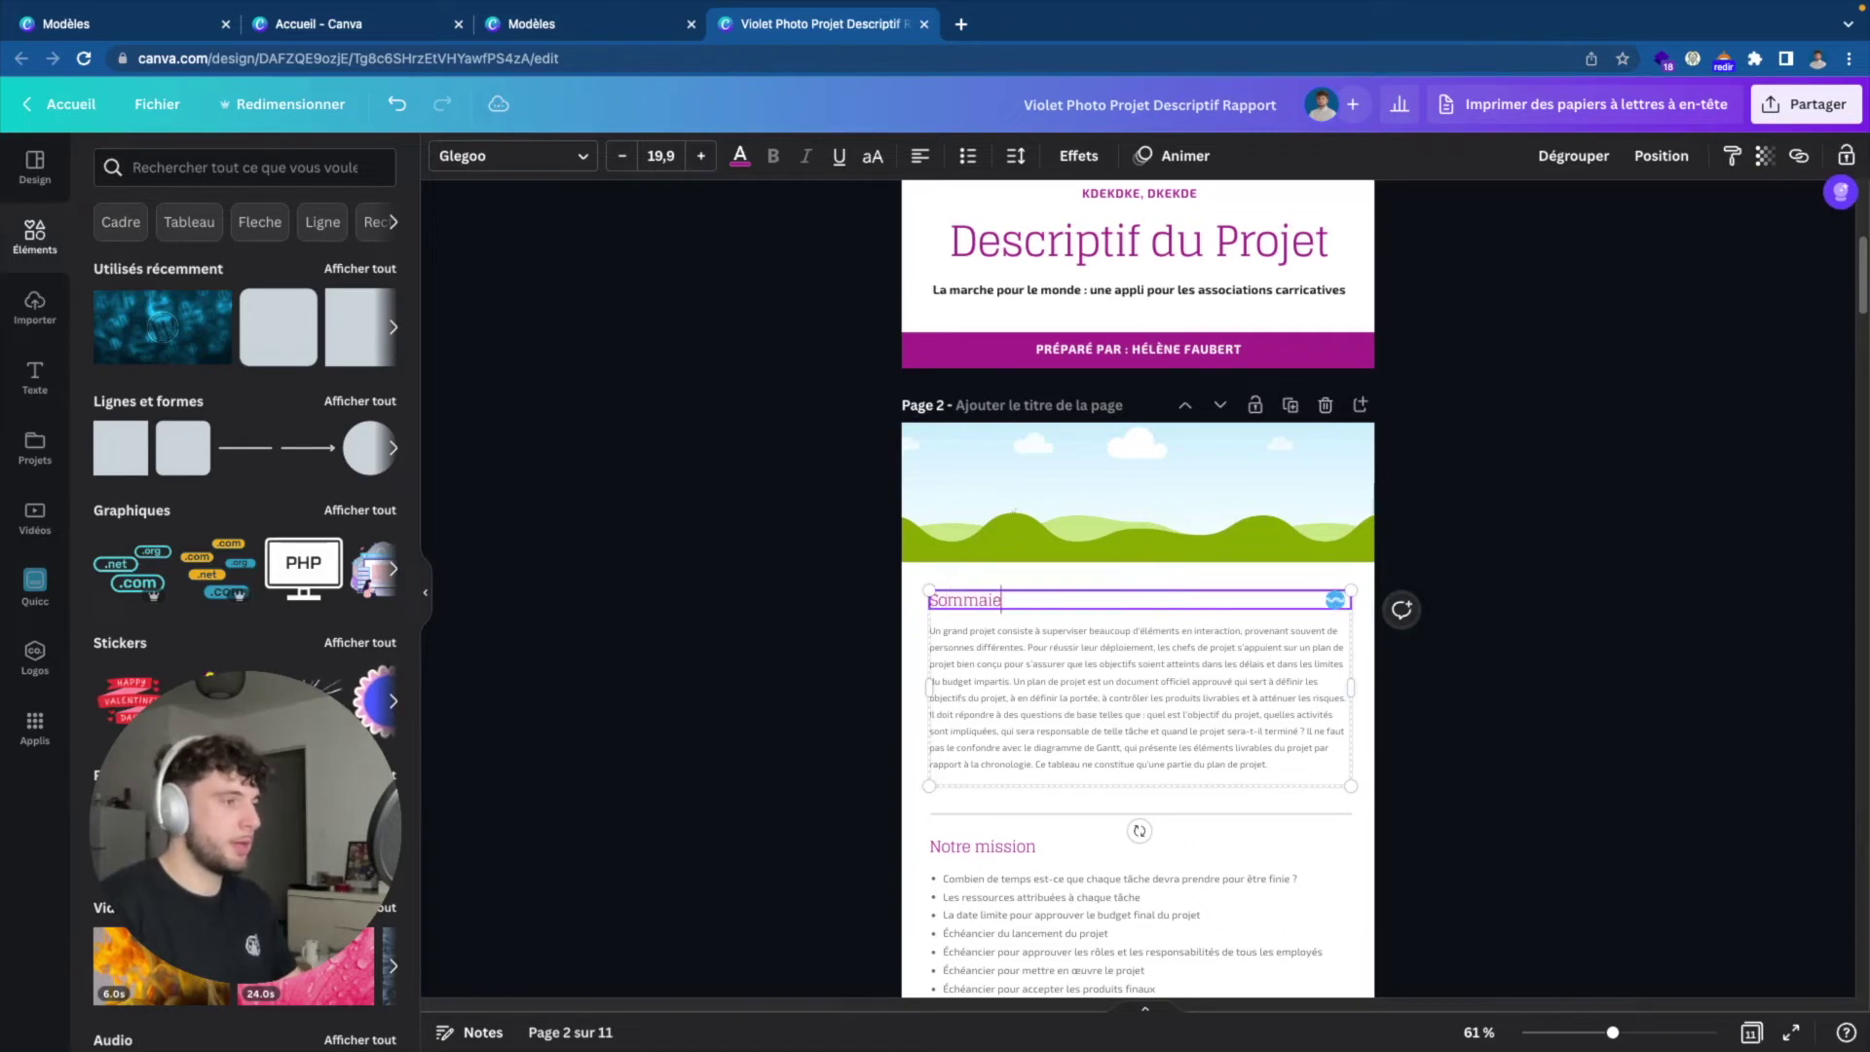
left_click(1329, 760)
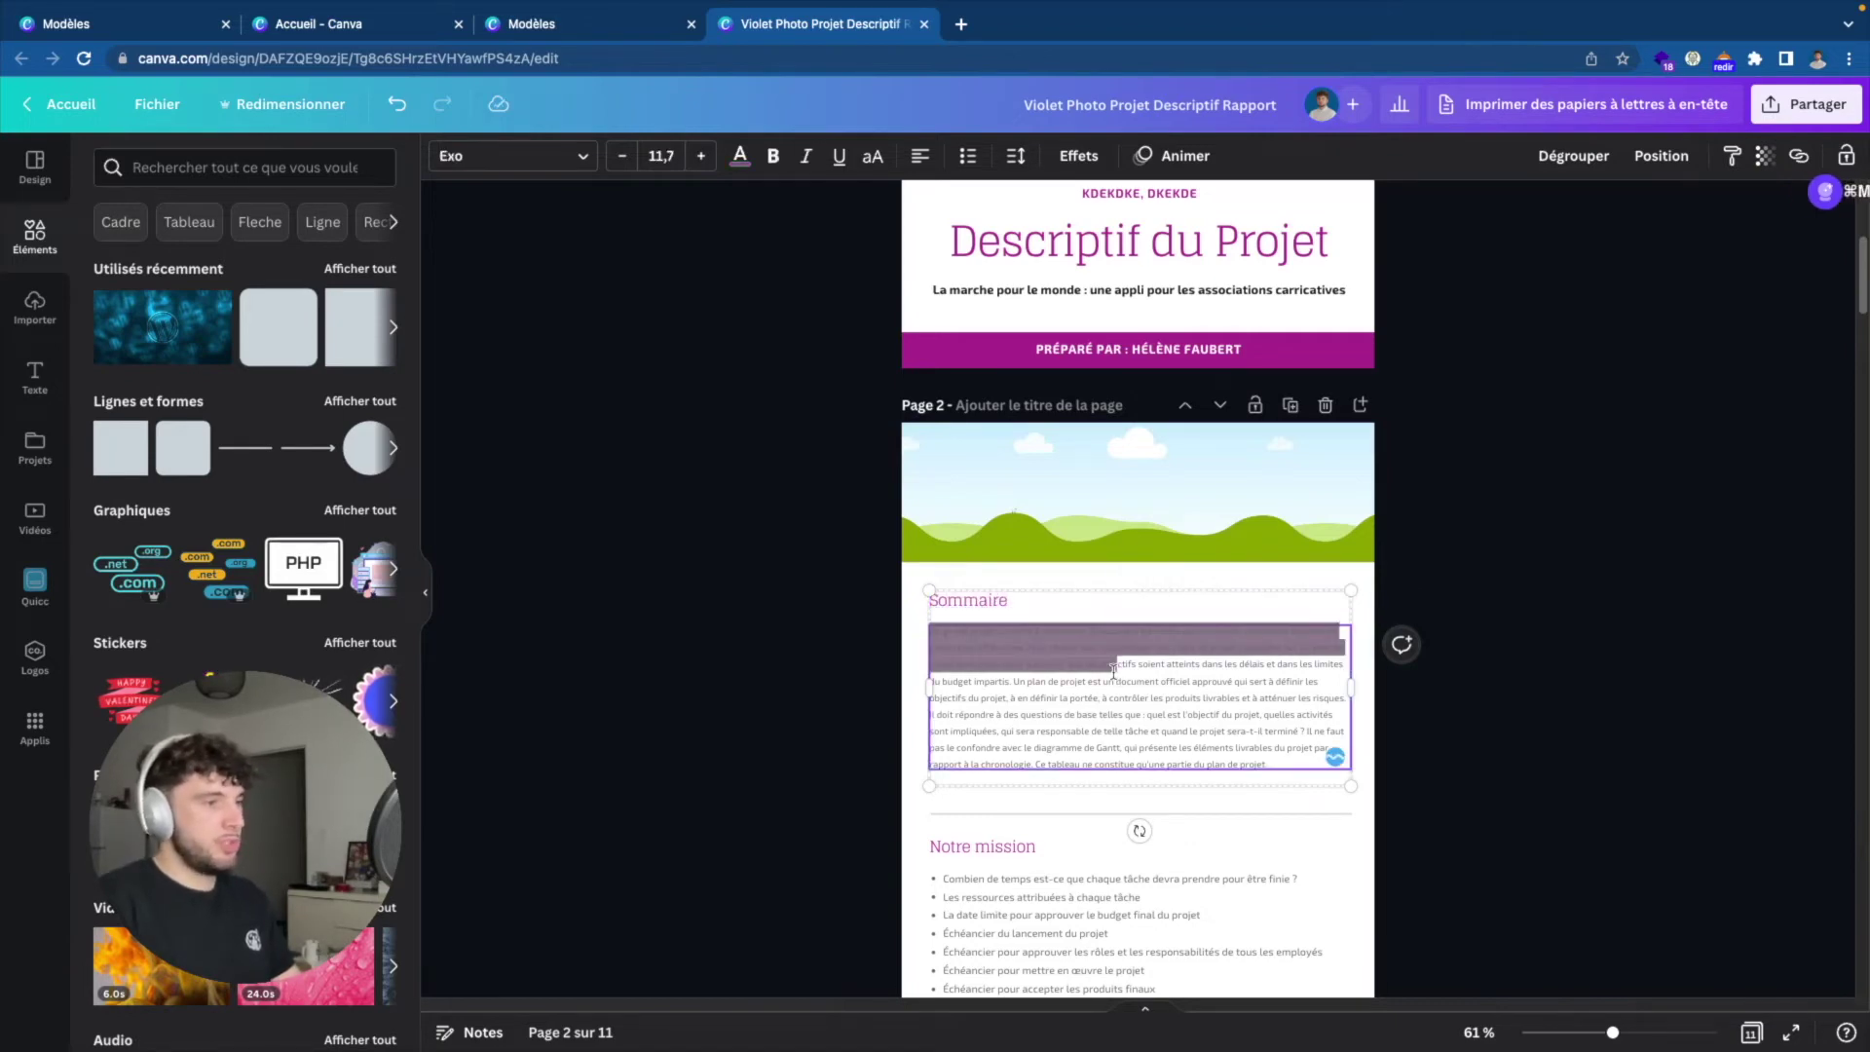
left_click(1285, 764)
left_click_drag(1285, 765, 947, 643)
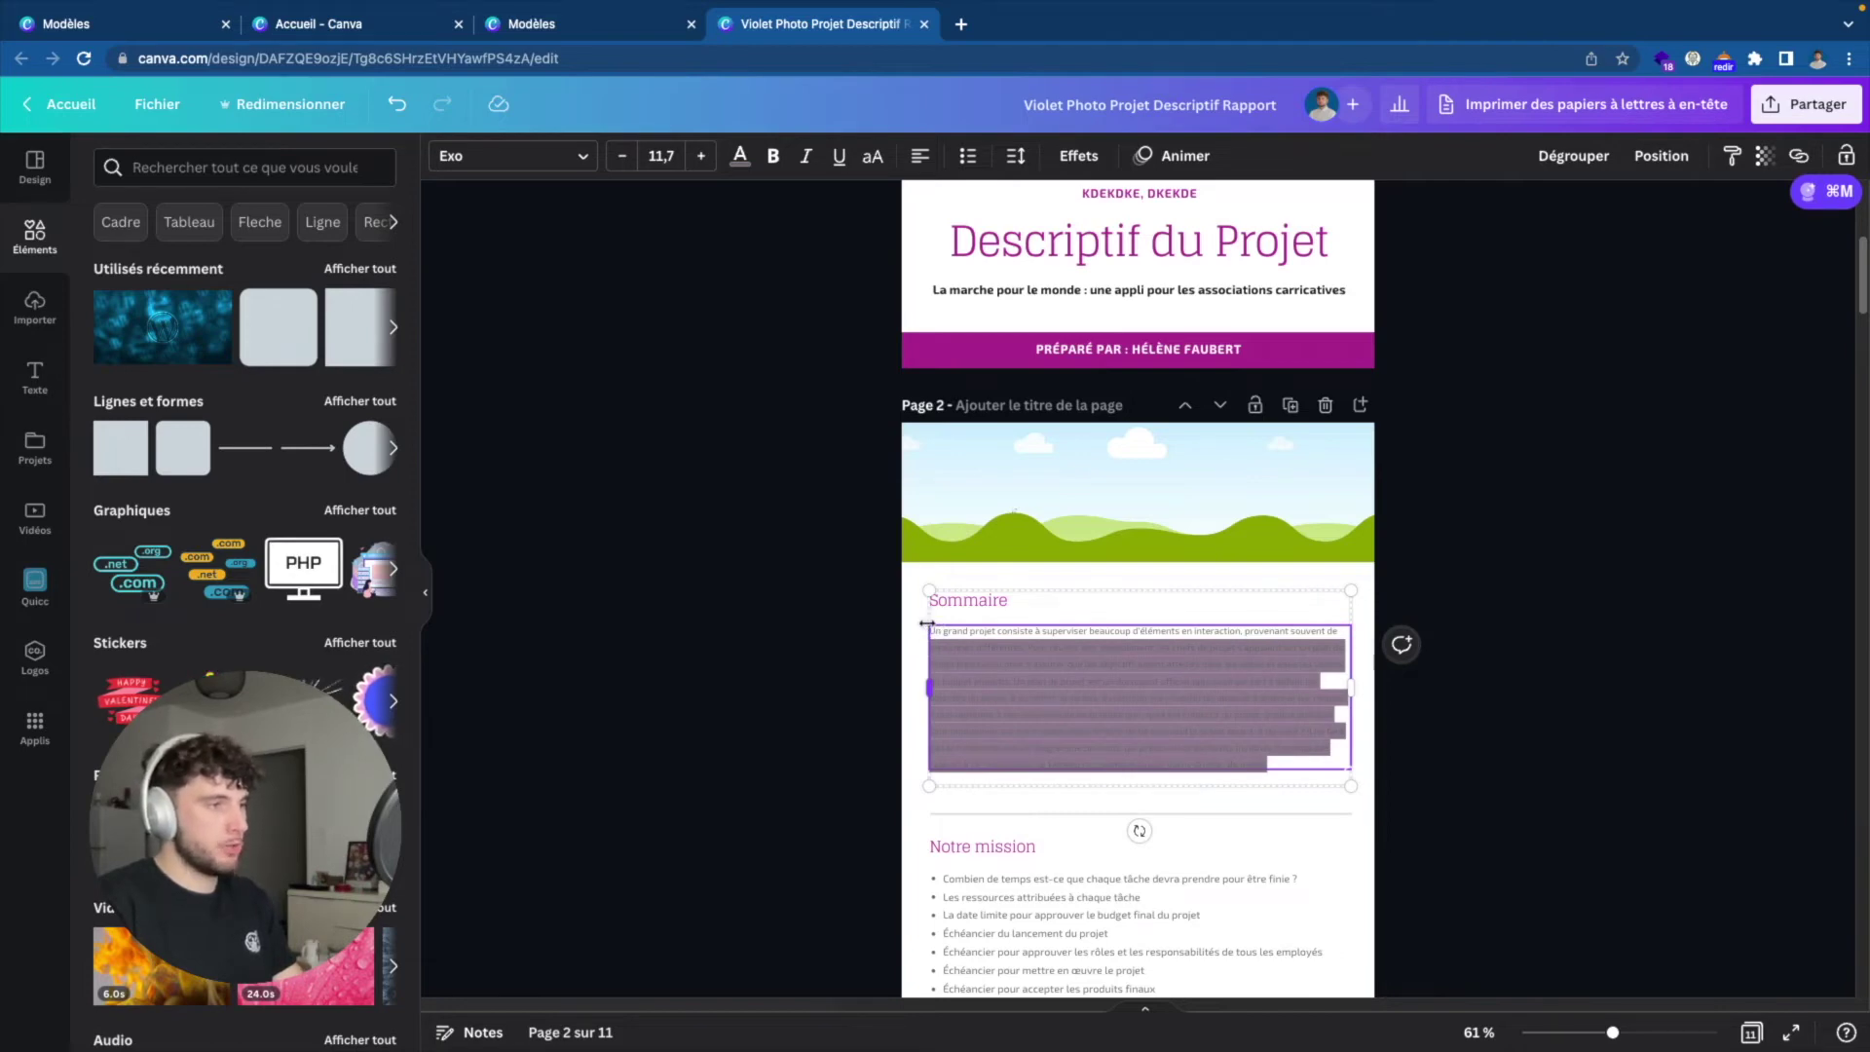
left_click(958, 626)
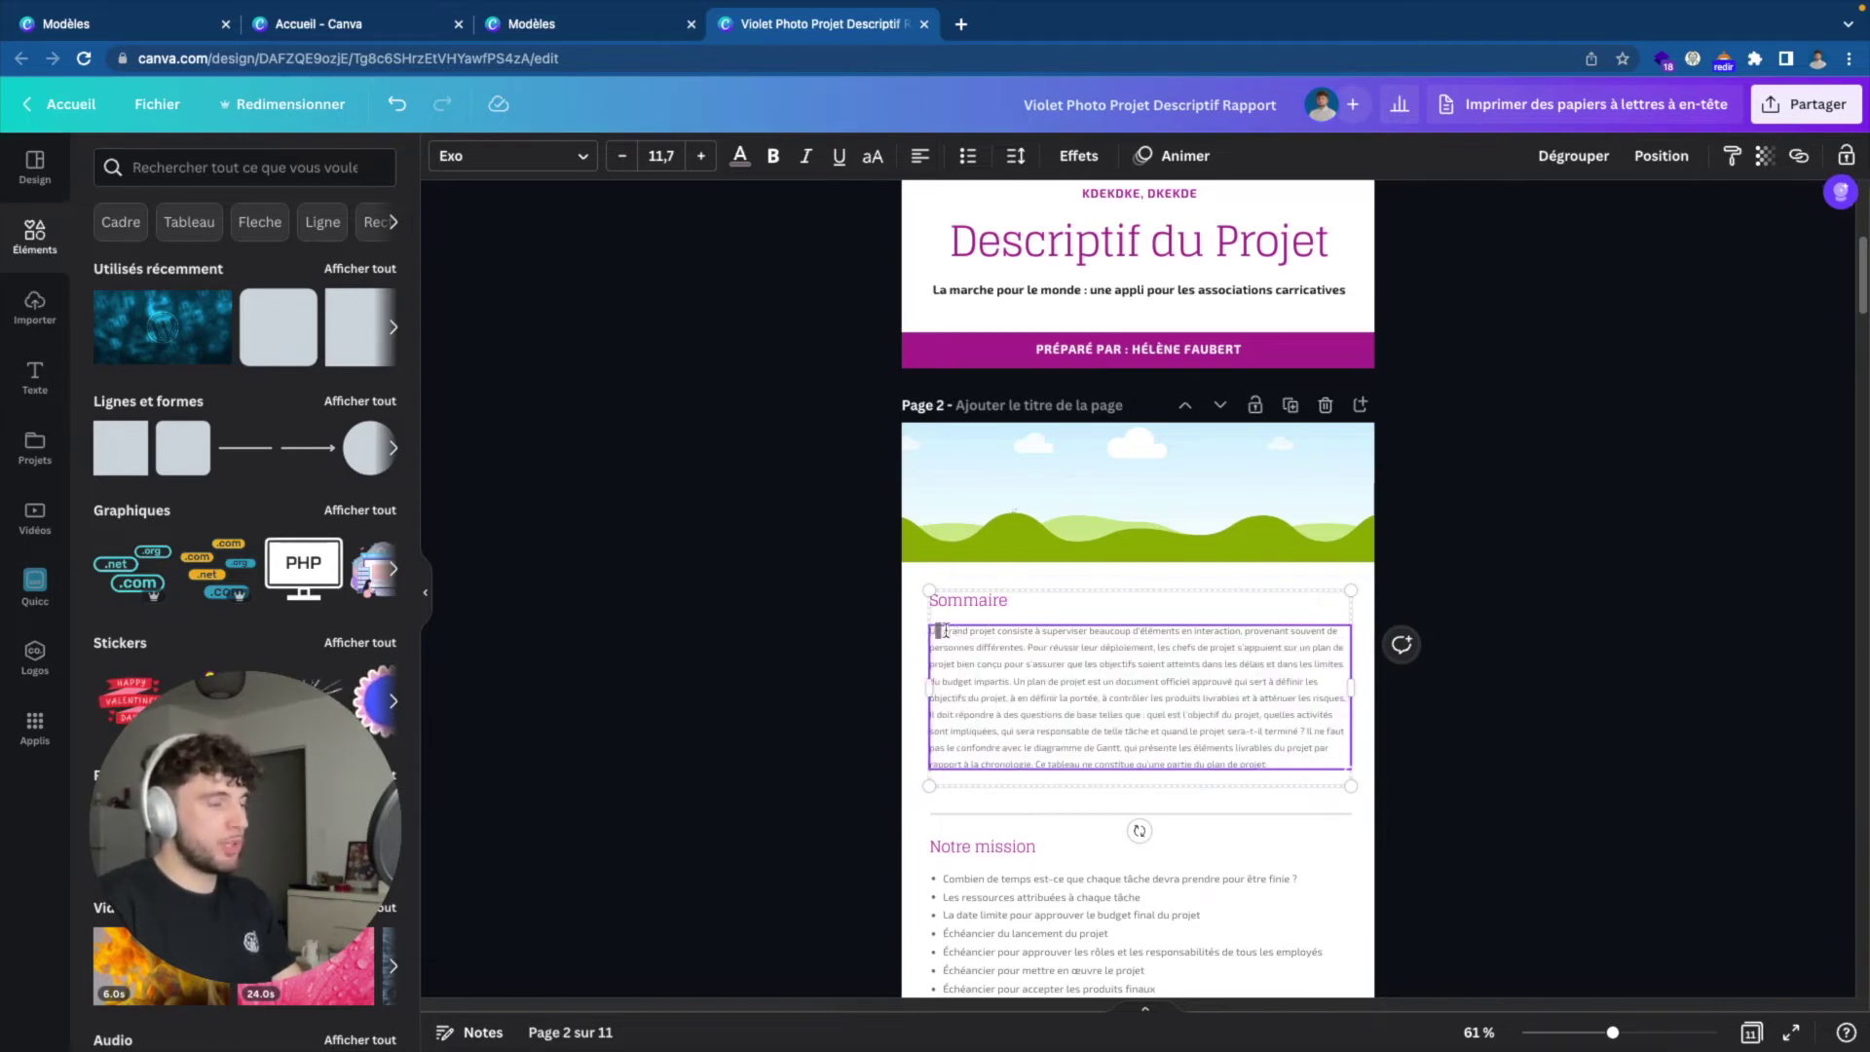
left_click_drag(945, 631, 1295, 767)
key("BackSpace")
type("WordPress c'est quoi ?")
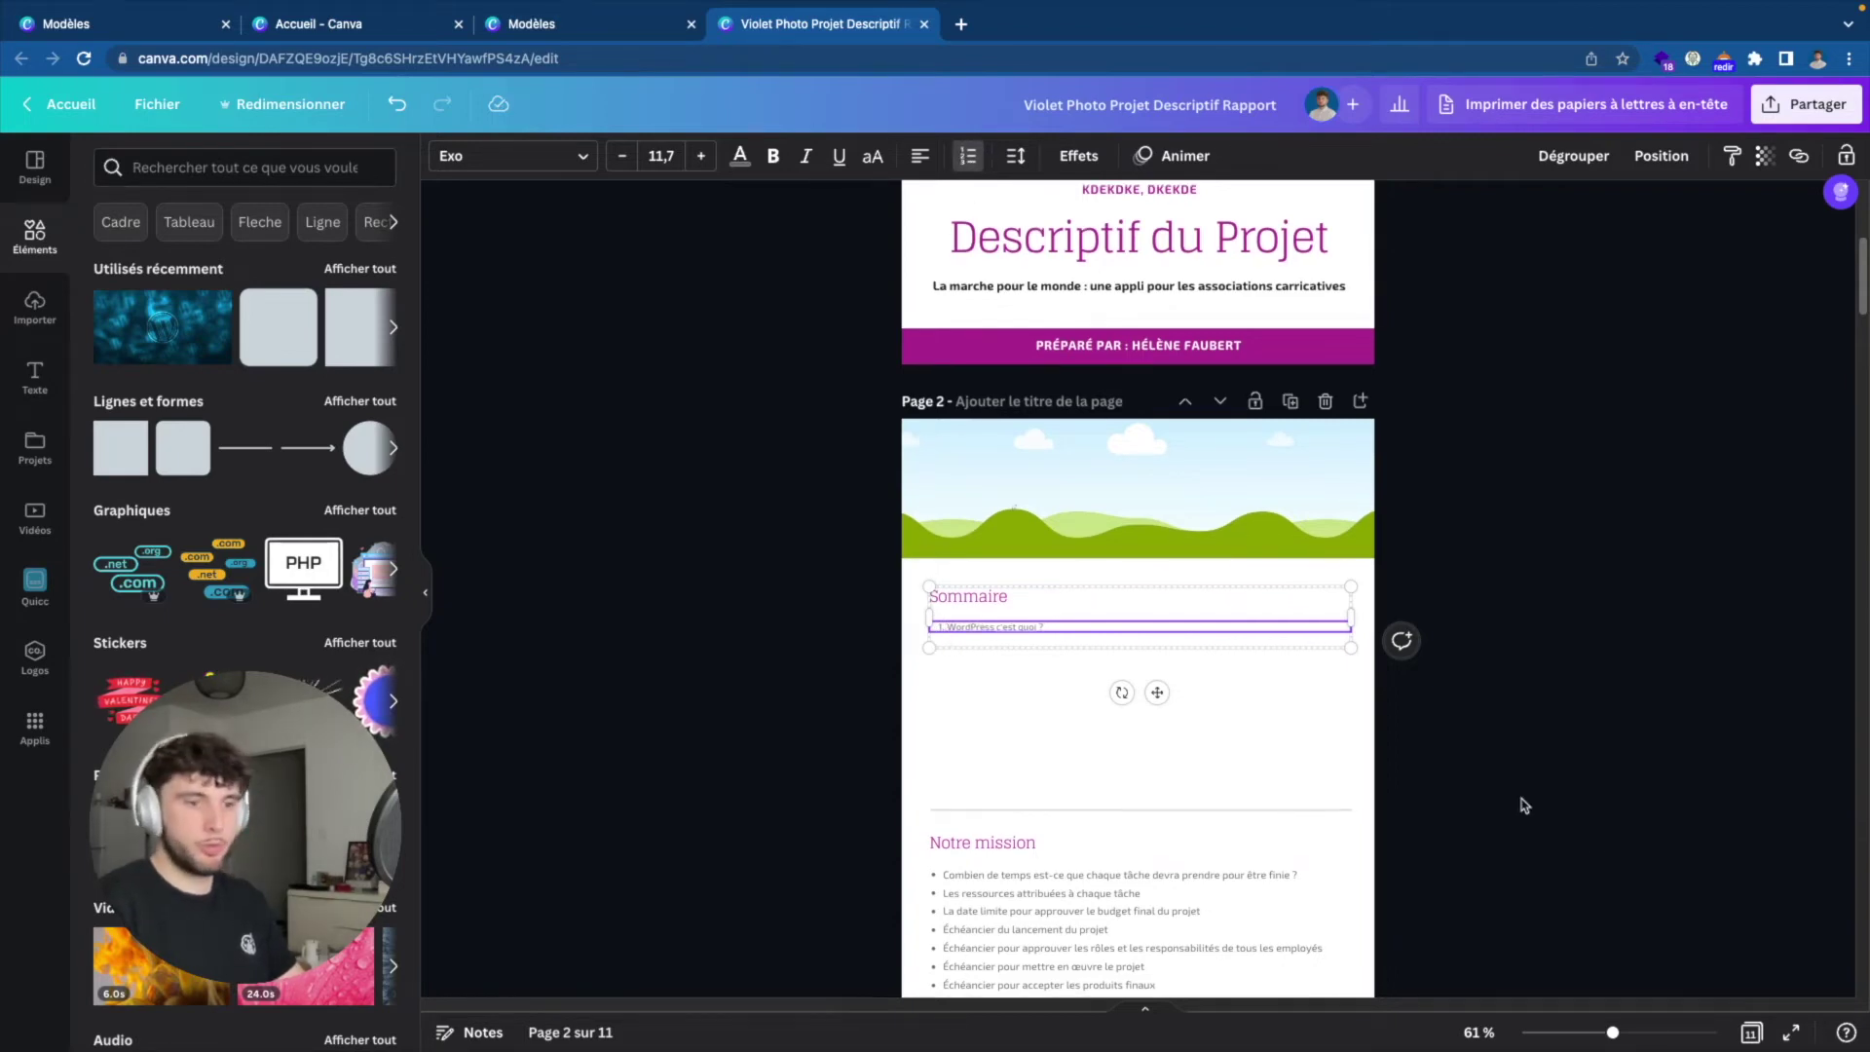
Zoom in and set the 'WordPress c'est quoi ?' entry to font size 15,7.
left_click(1614, 1033)
left_click_drag(1613, 1032, 1660, 1032)
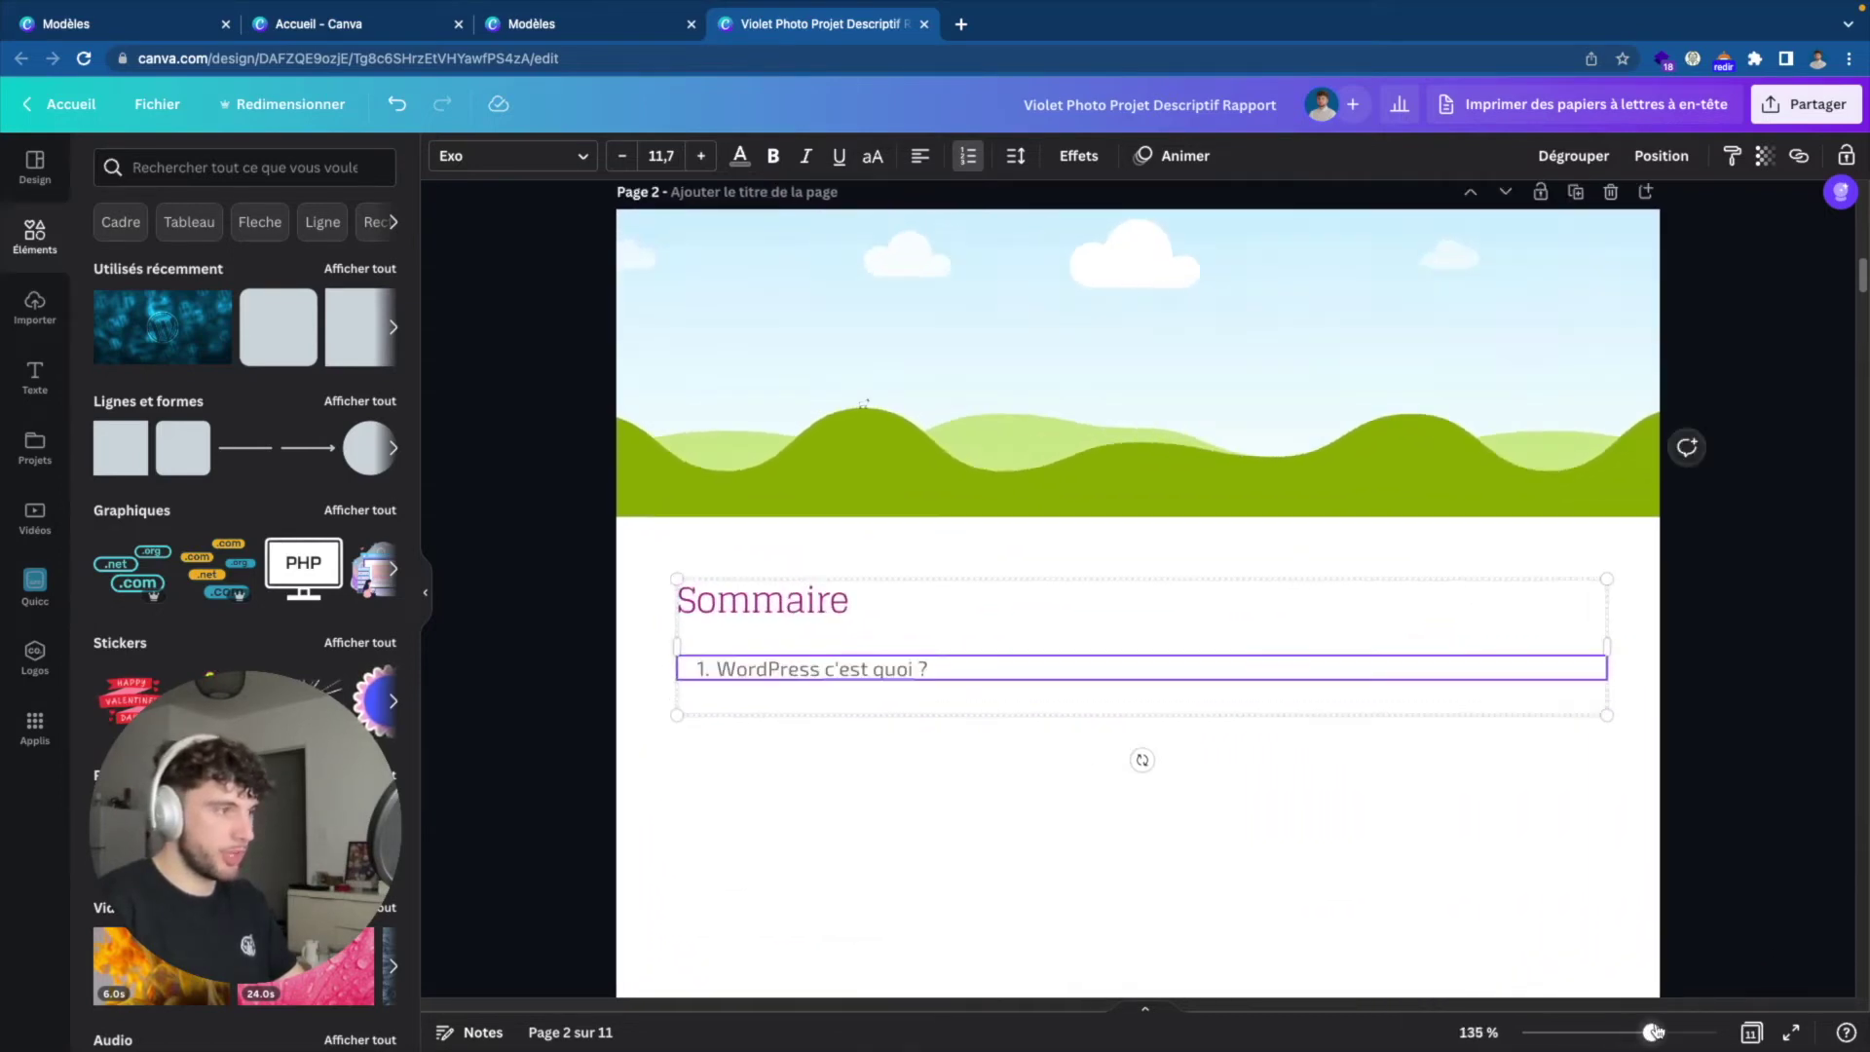
left_click_drag(635, 682, 889, 683)
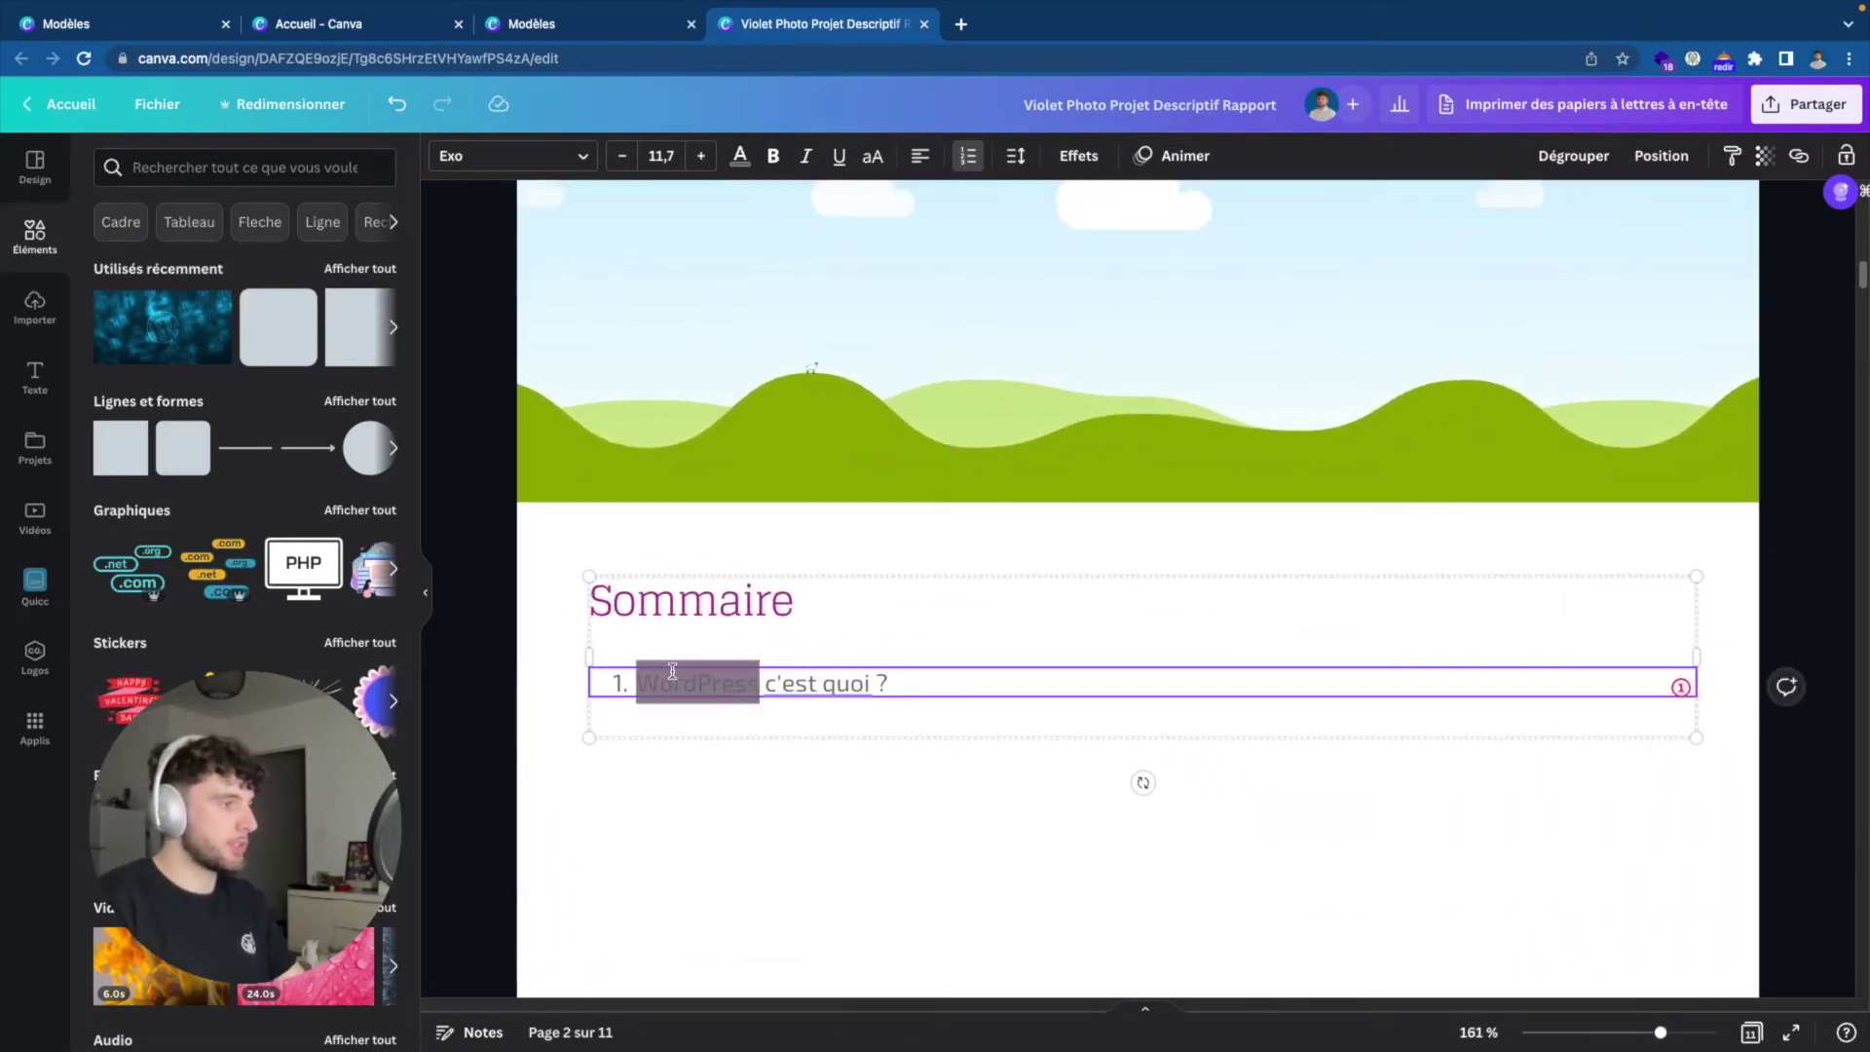
left_click(701, 156)
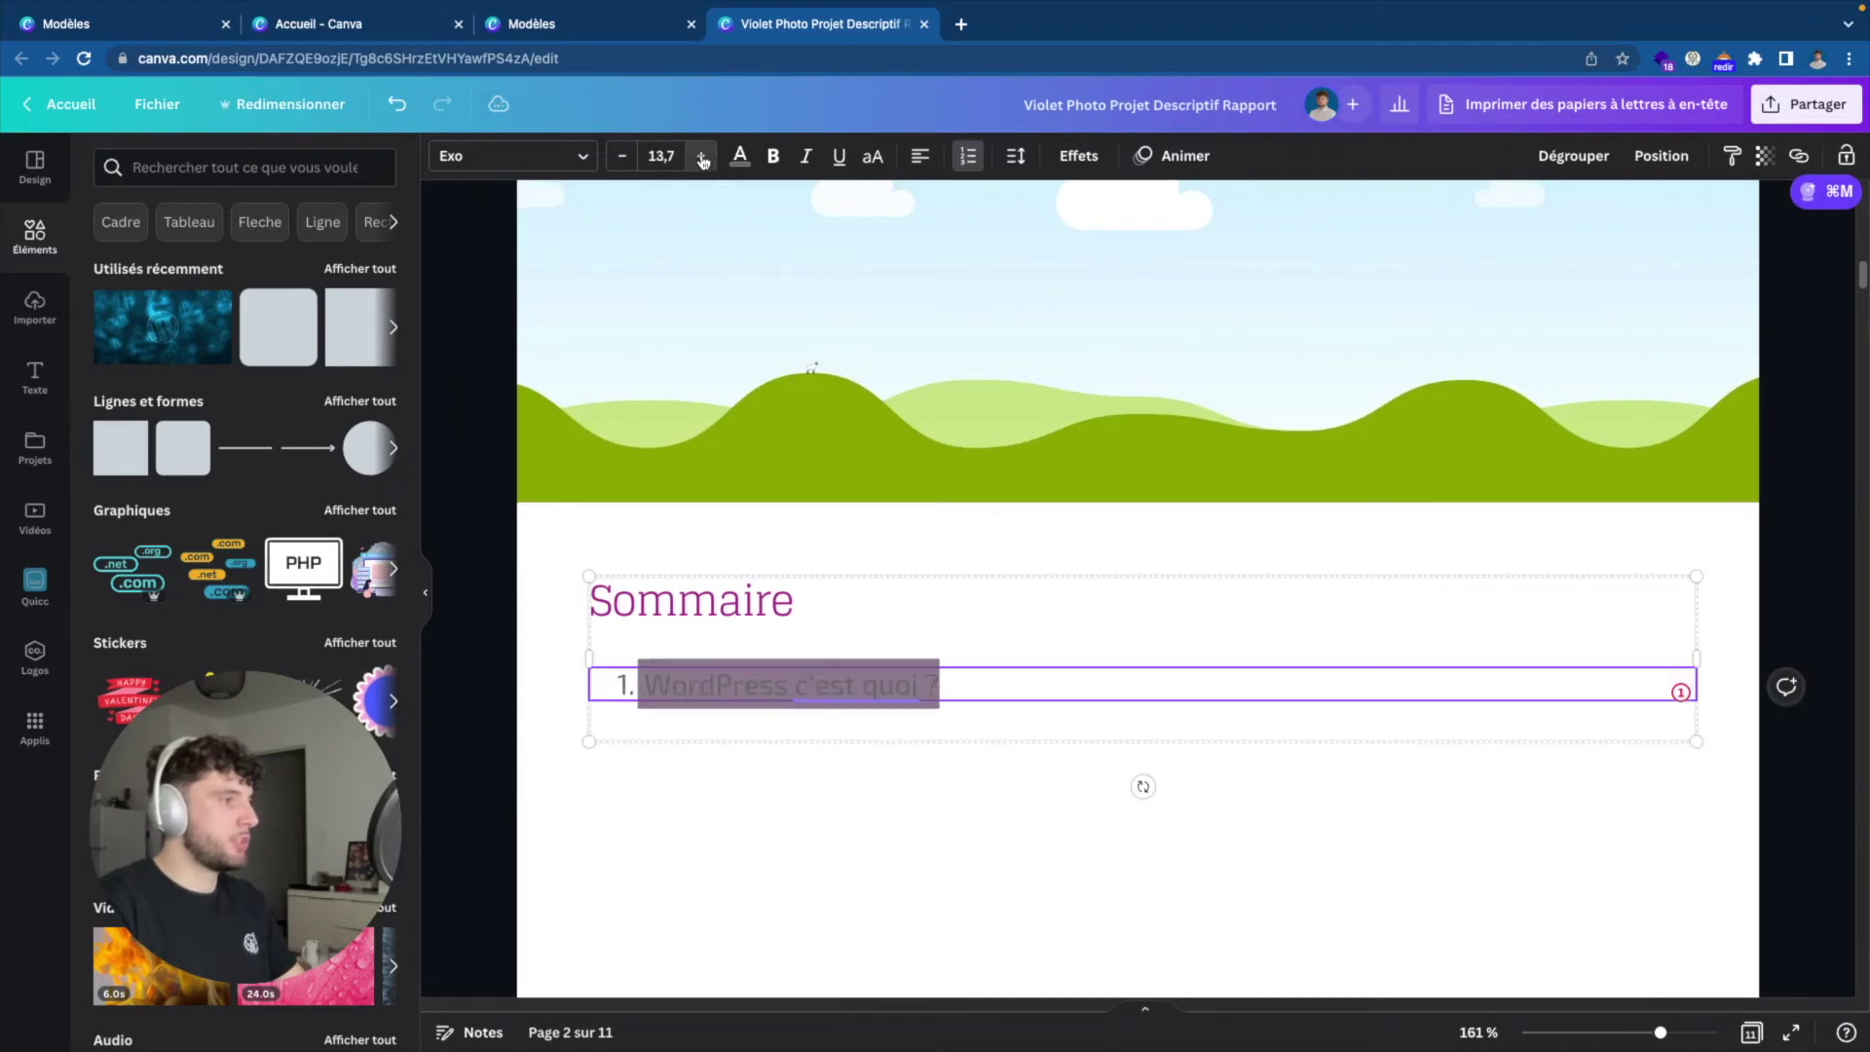
left_click(702, 156)
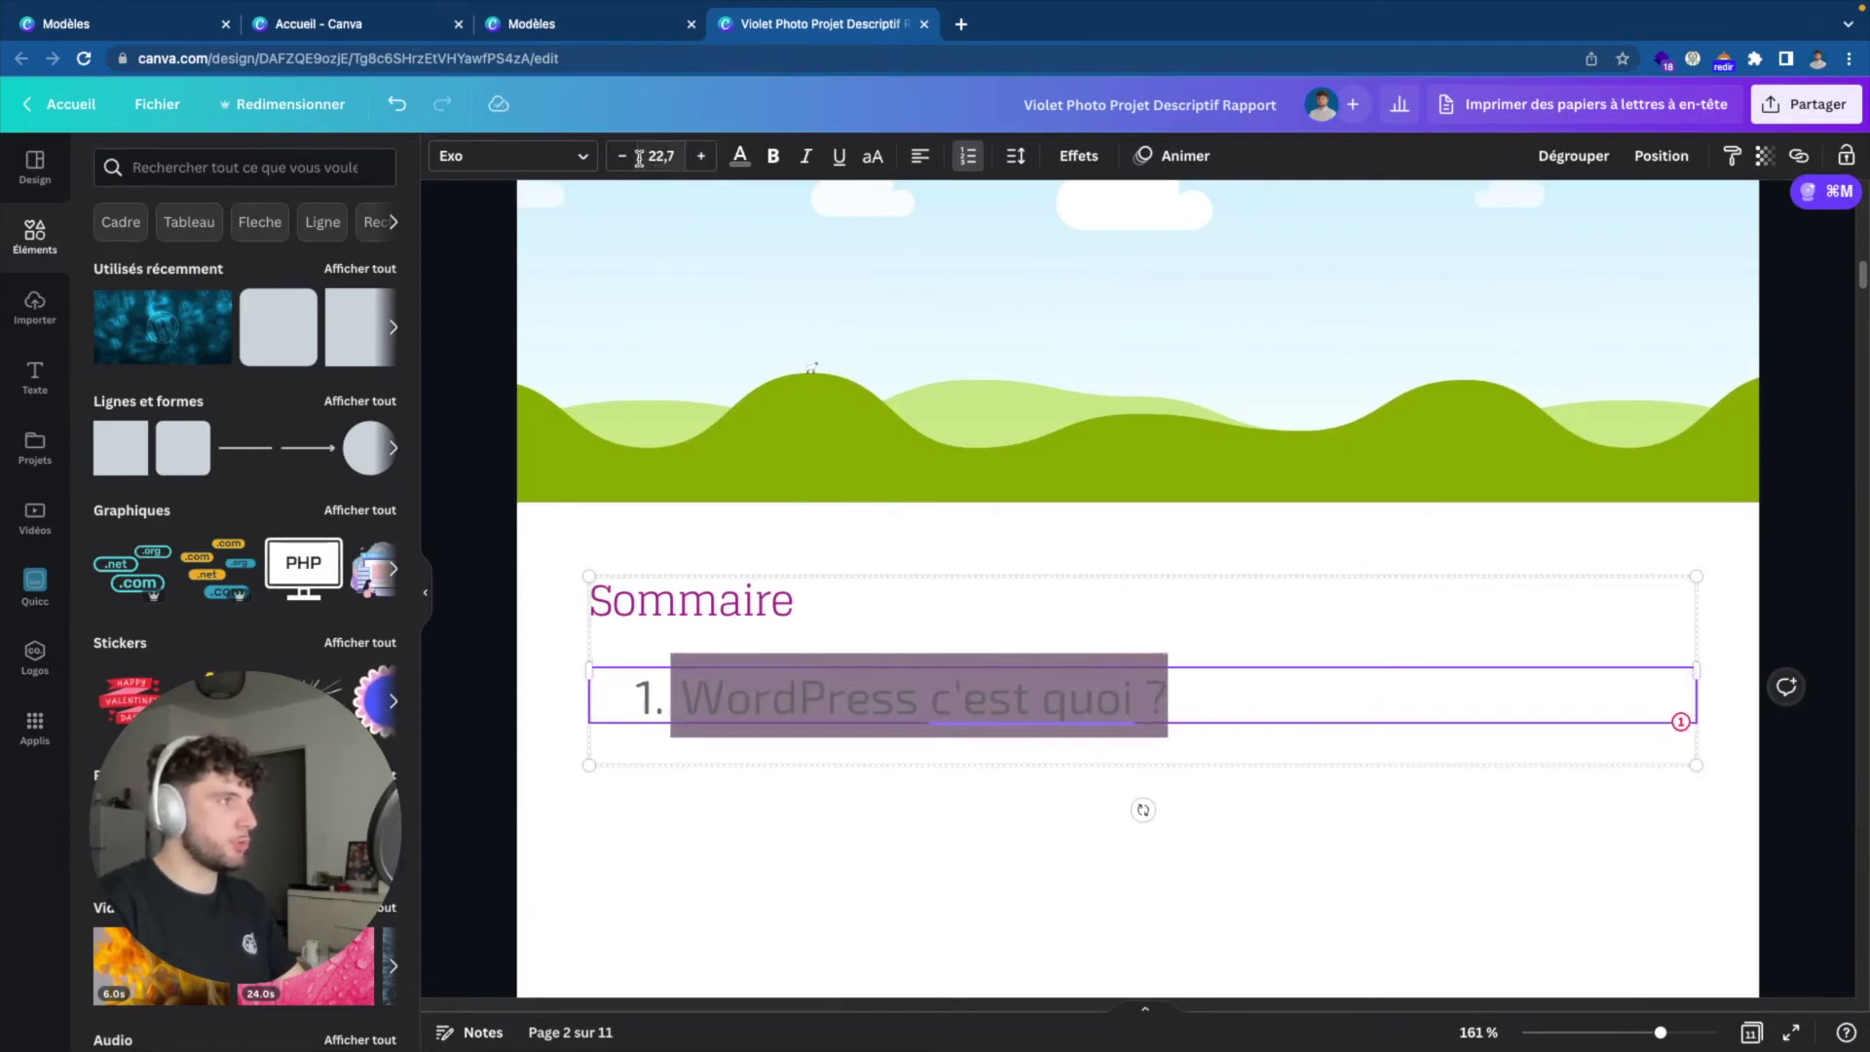
left_click(623, 156)
left_click(624, 156)
left_click(624, 156)
left_click(624, 155)
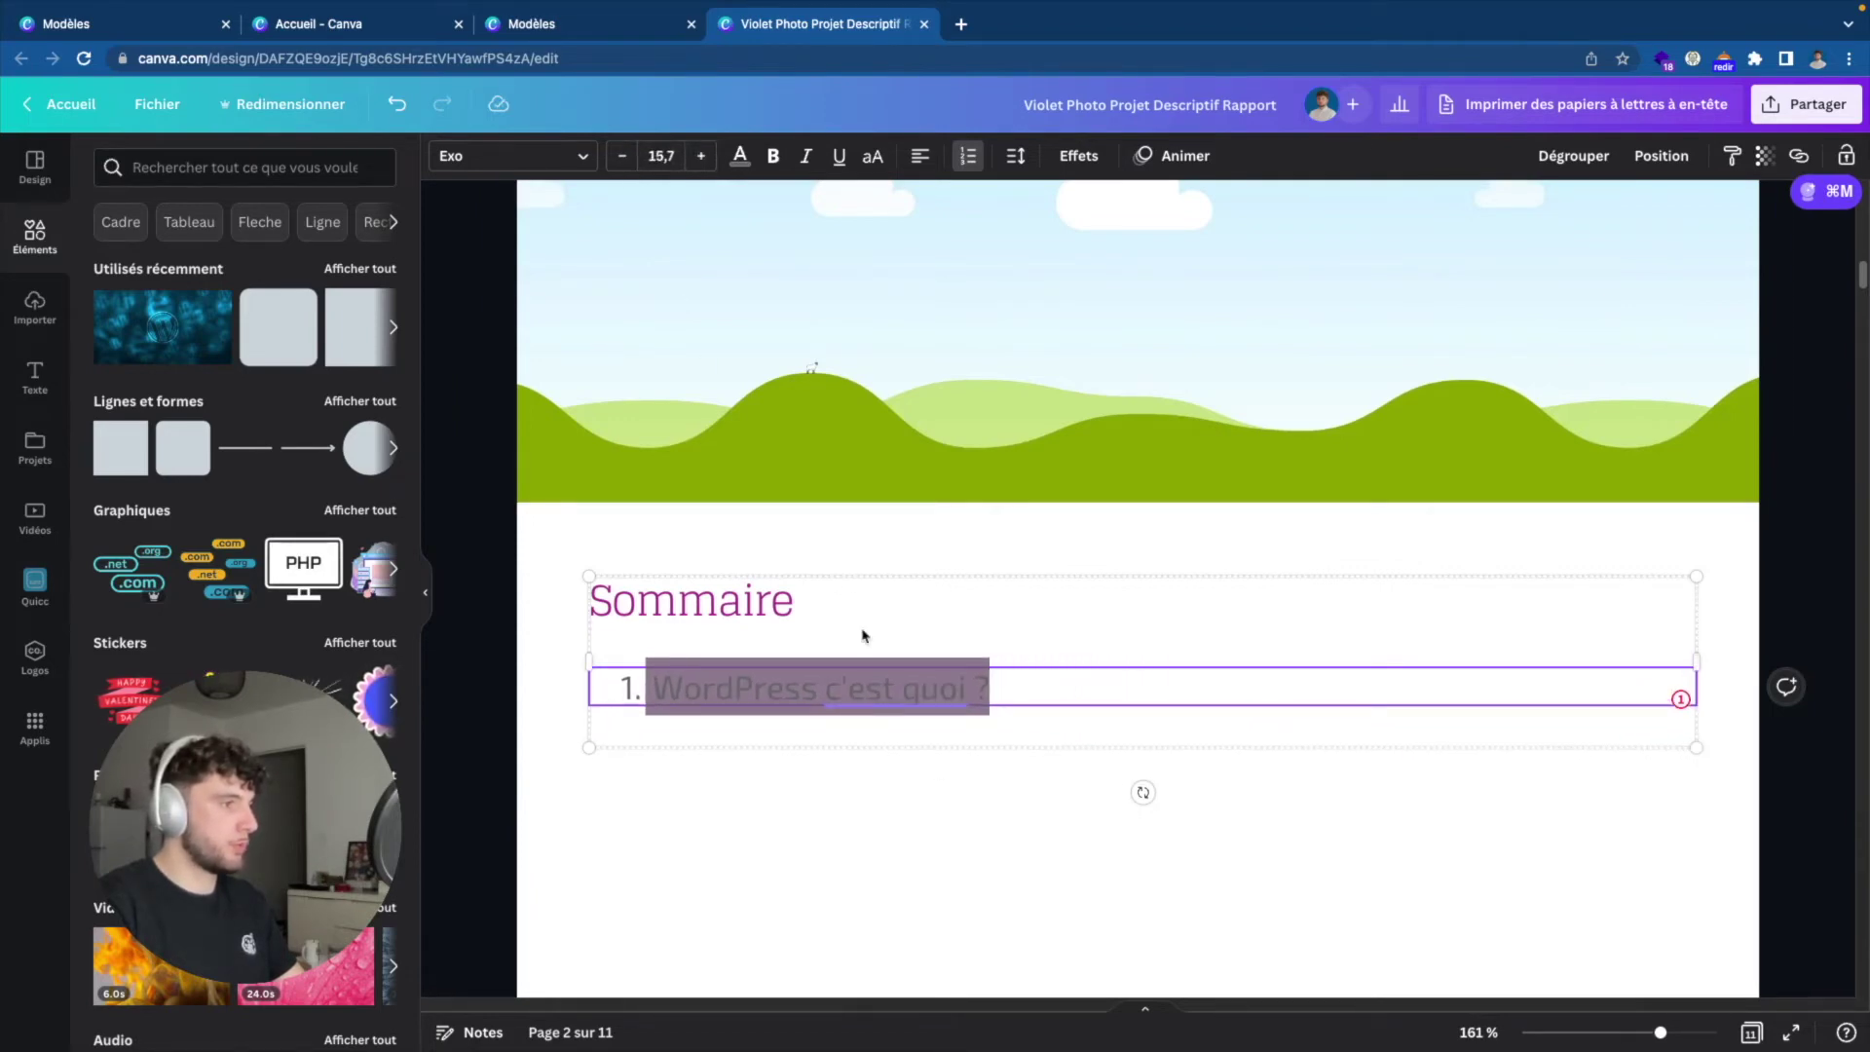
left_click(935, 774)
double_click(950, 694)
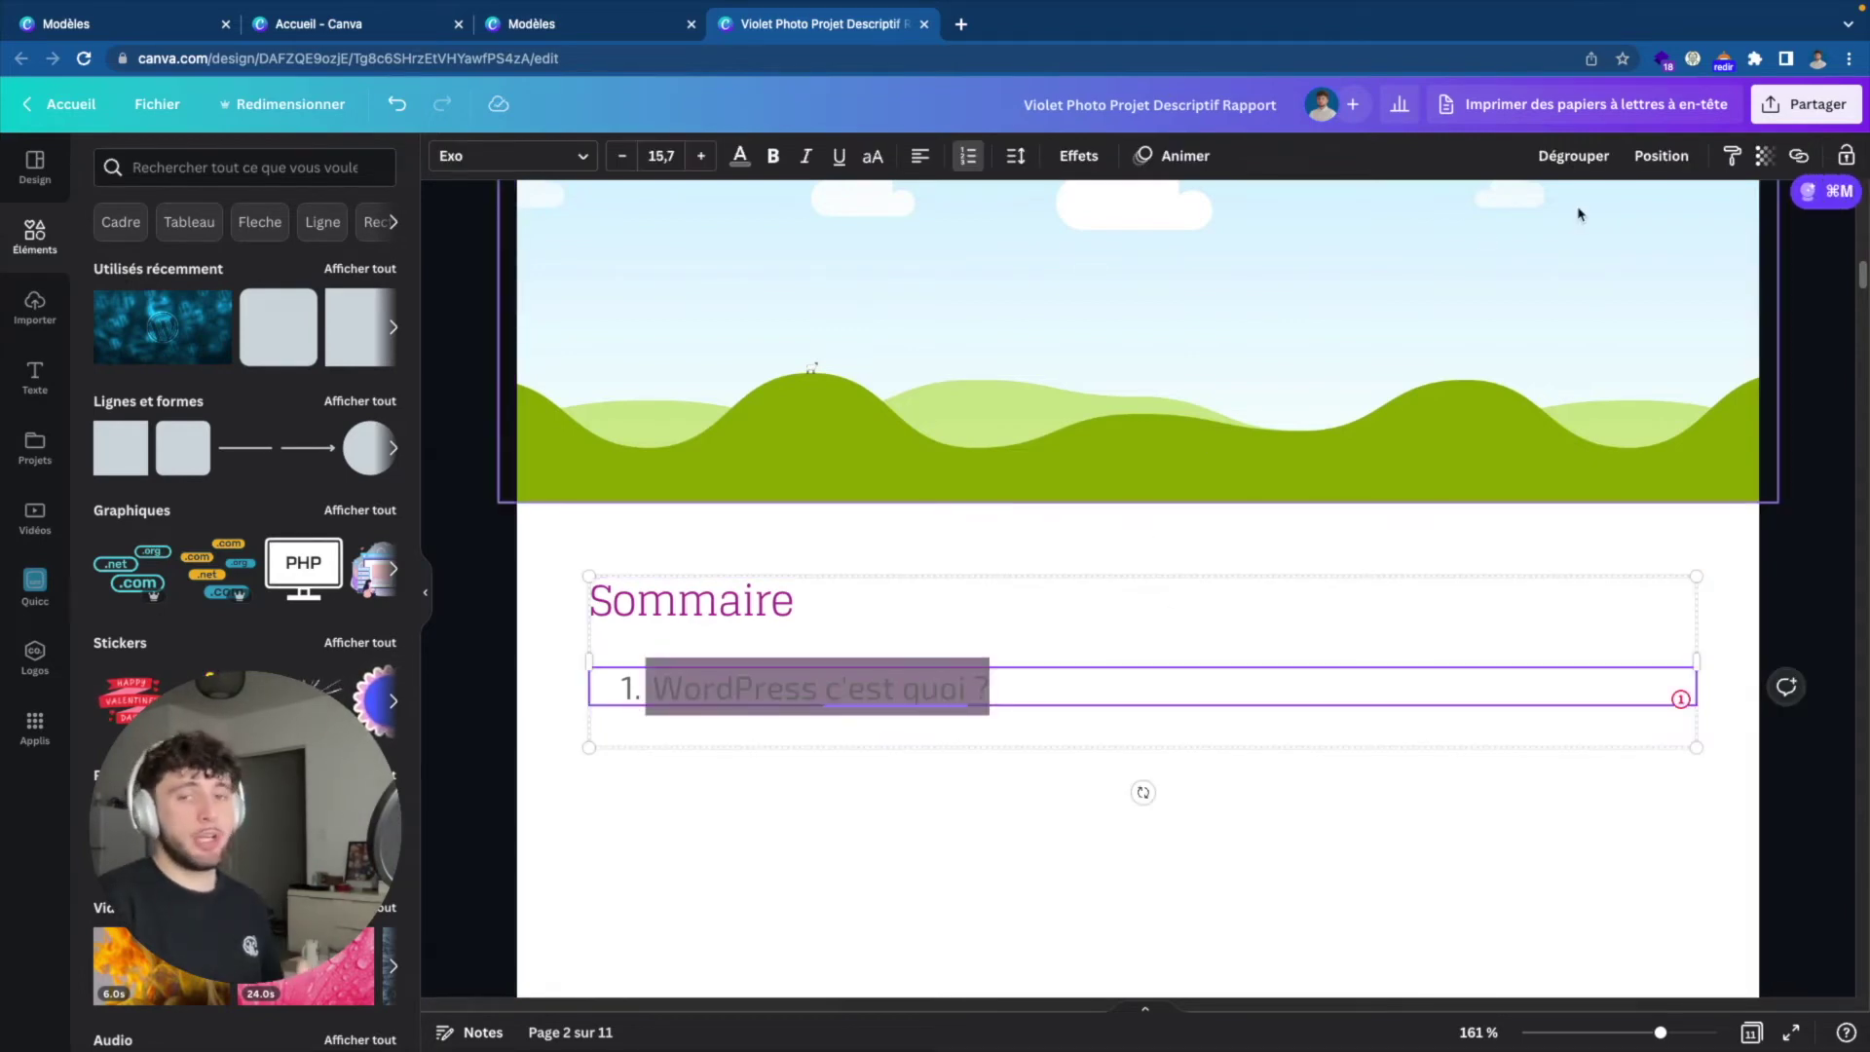
Link the 'WordPress c'est quoi ?' entry to page 2, '2 - Sans titre'.
left_click(1801, 155)
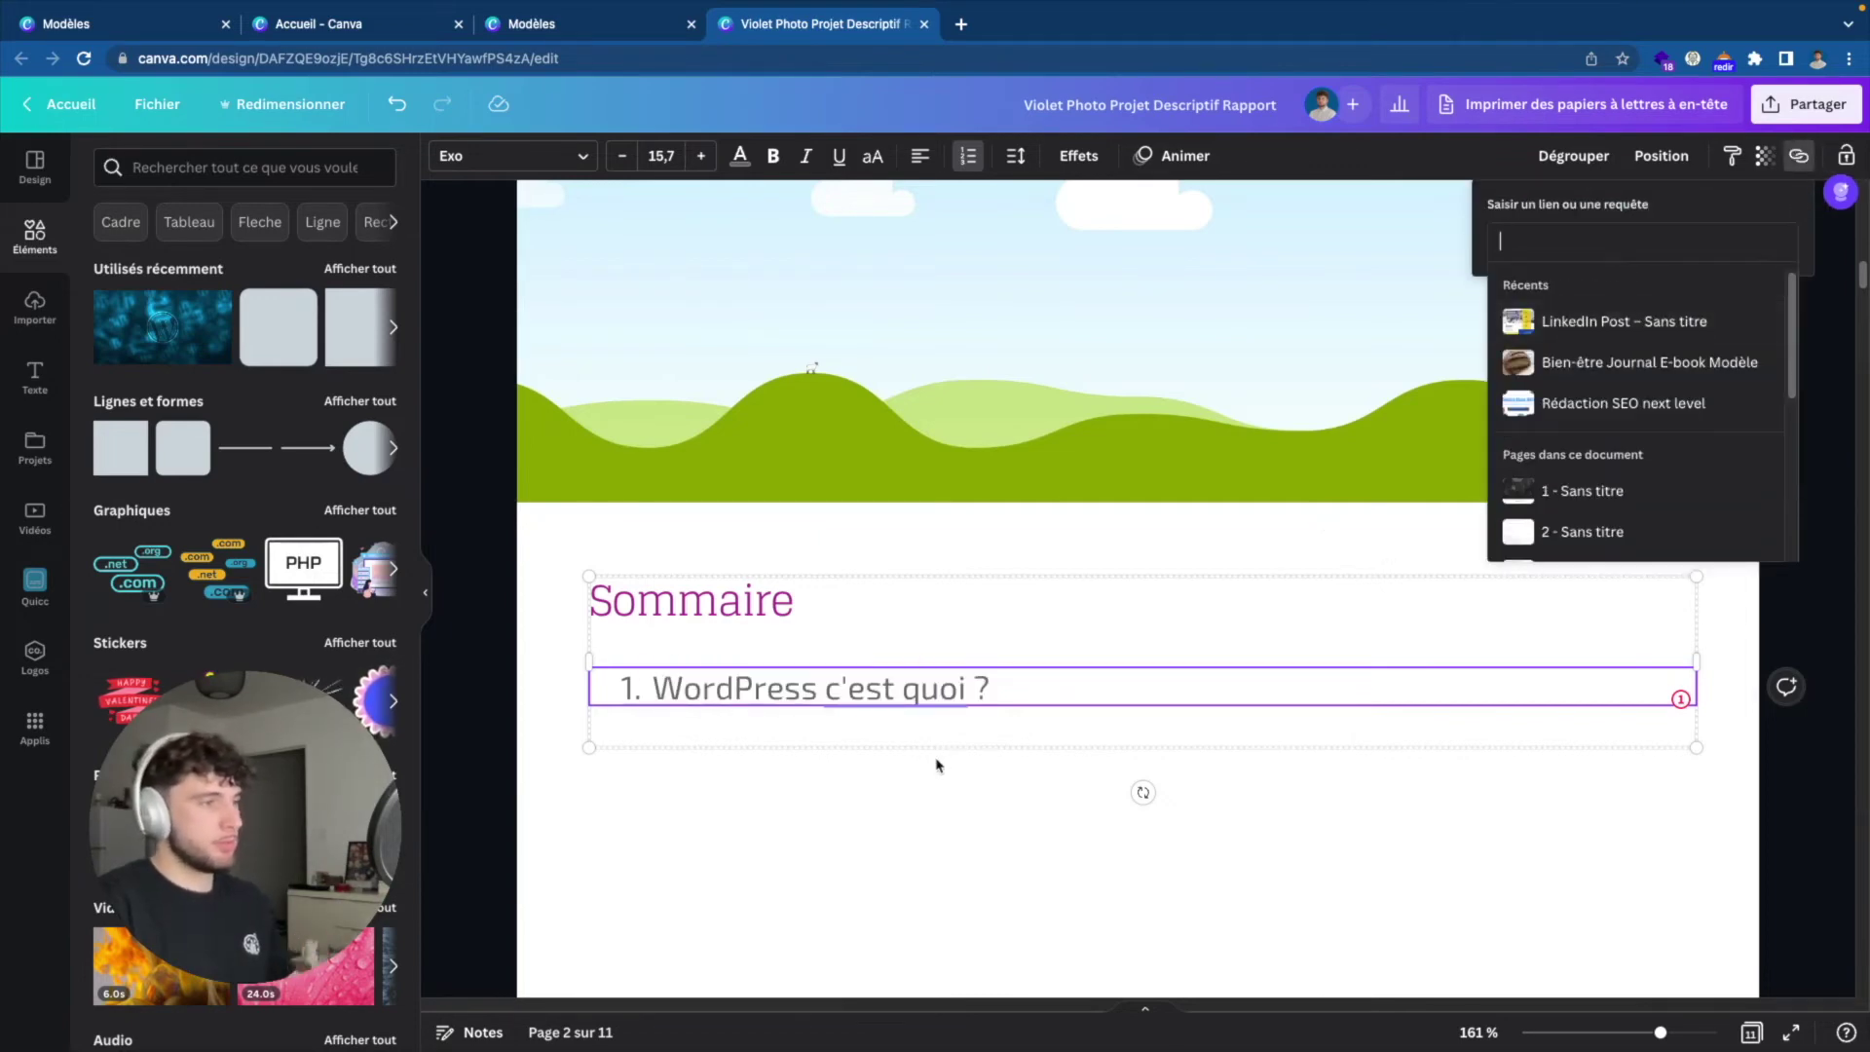
left_click(957, 690)
left_click_drag(991, 688, 652, 688)
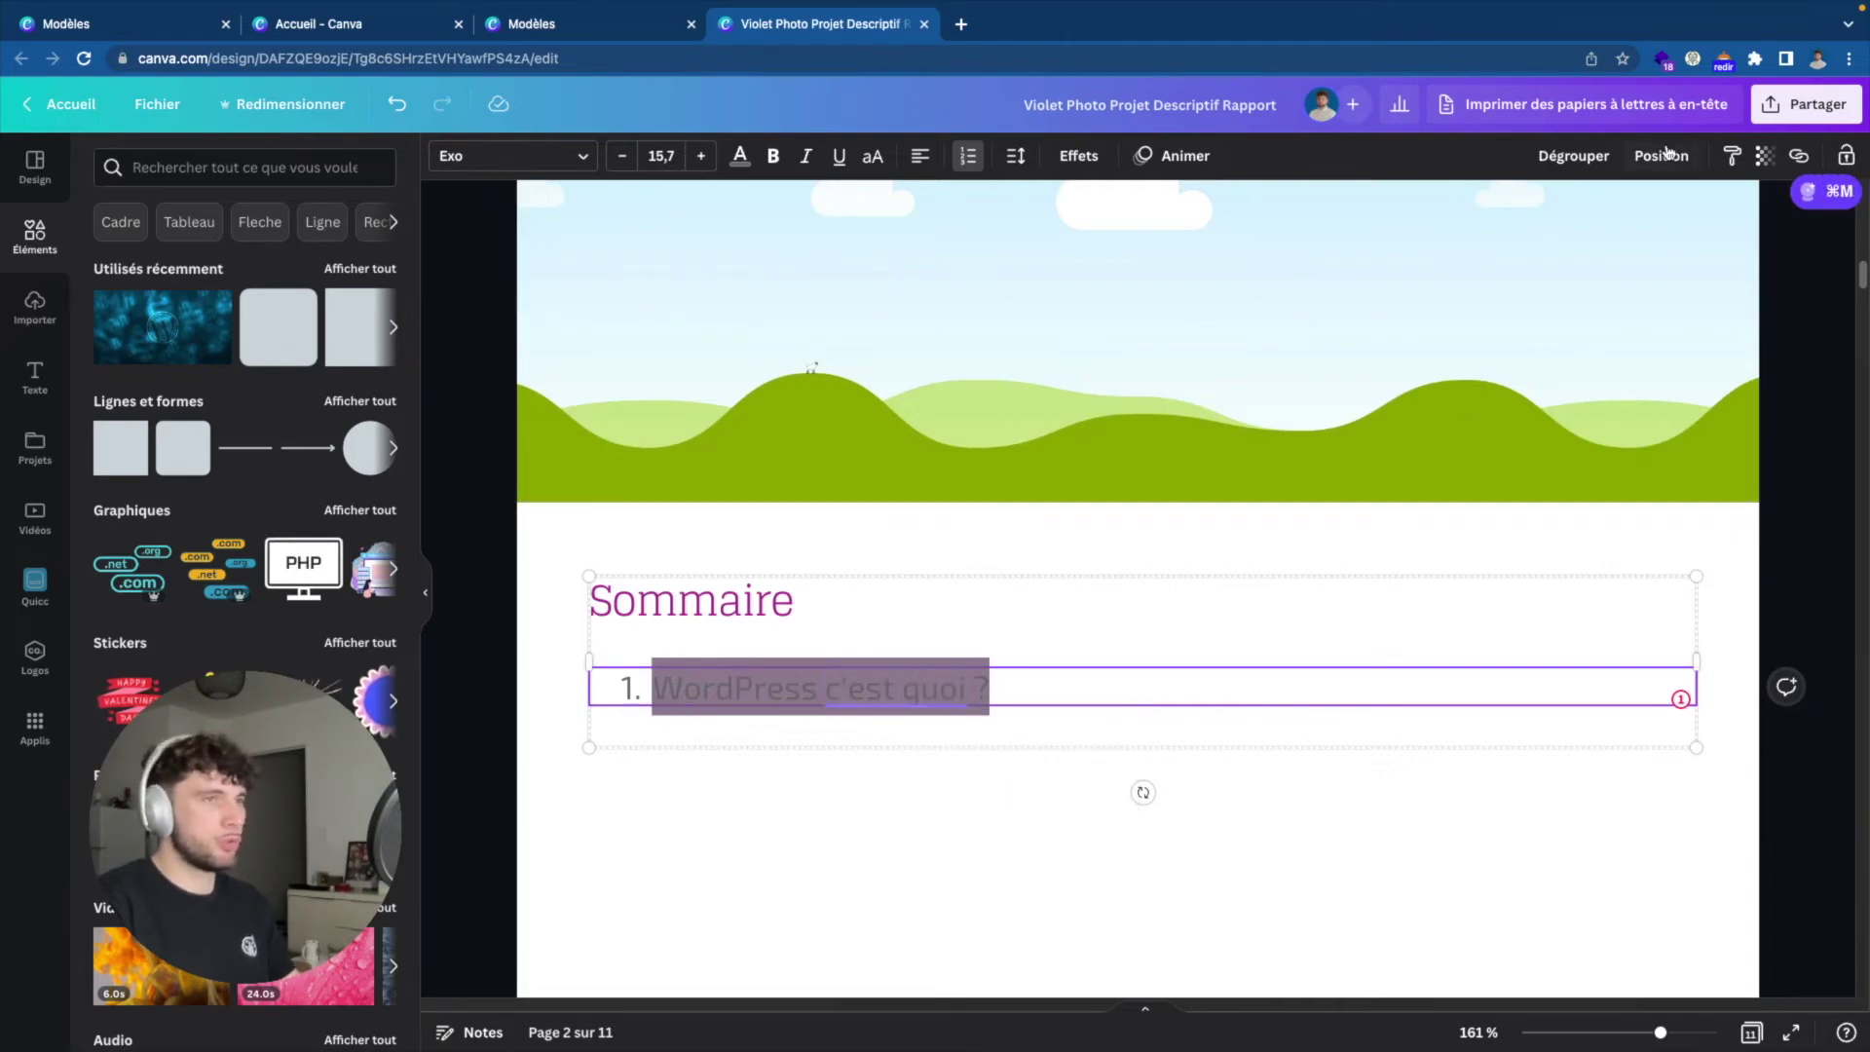
left_click(1799, 154)
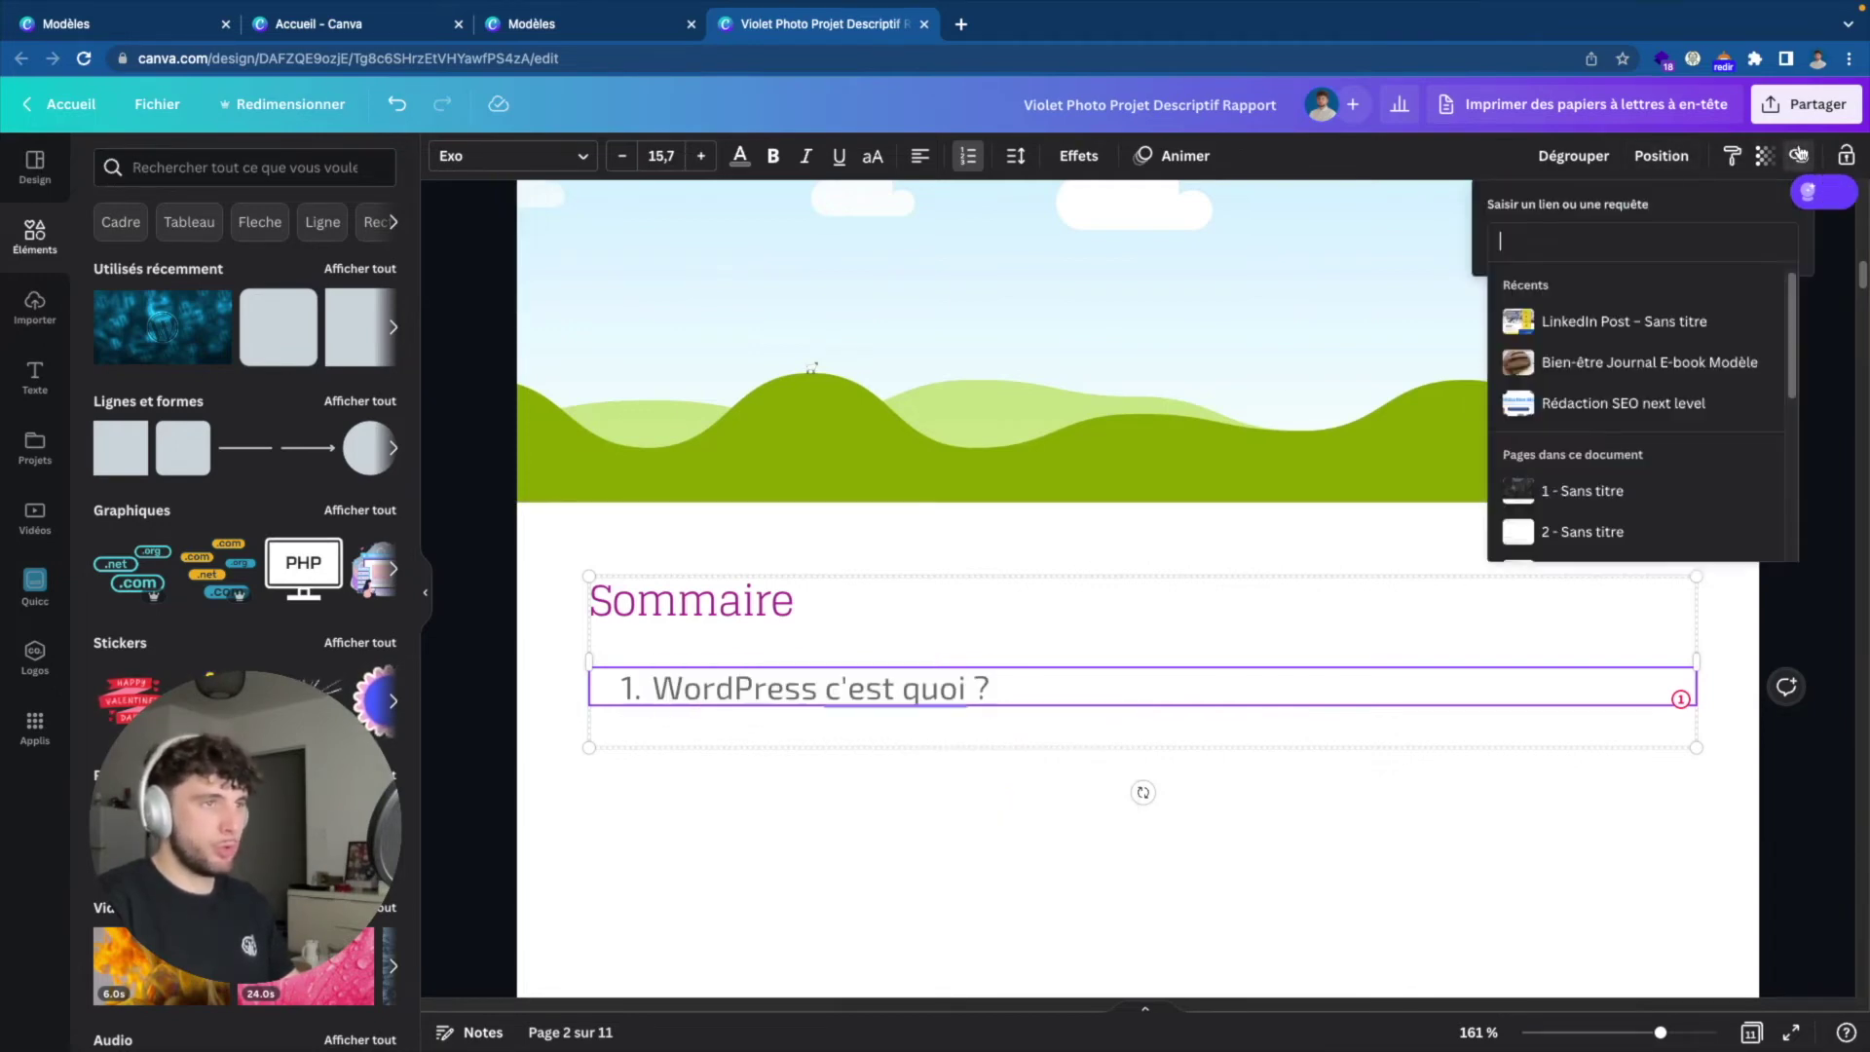
scroll(1591, 458, "down", 1)
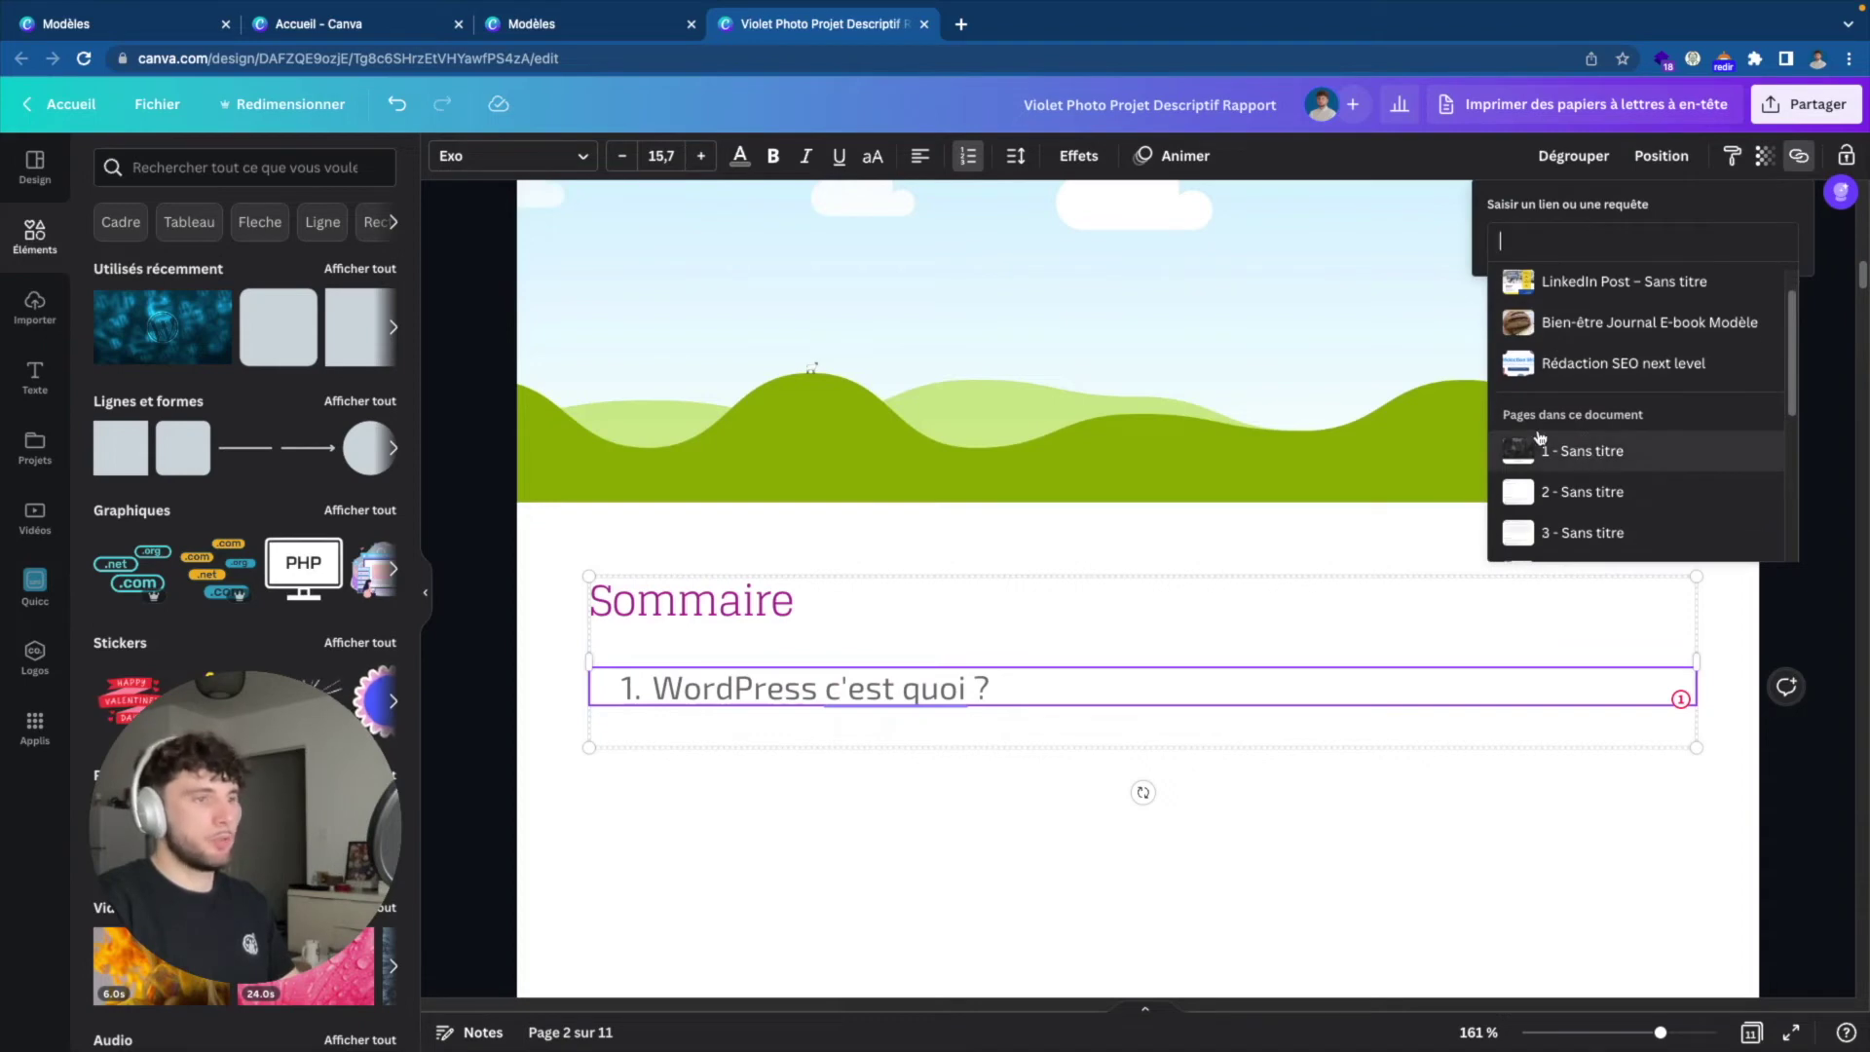
scroll(1606, 477, "down", 1)
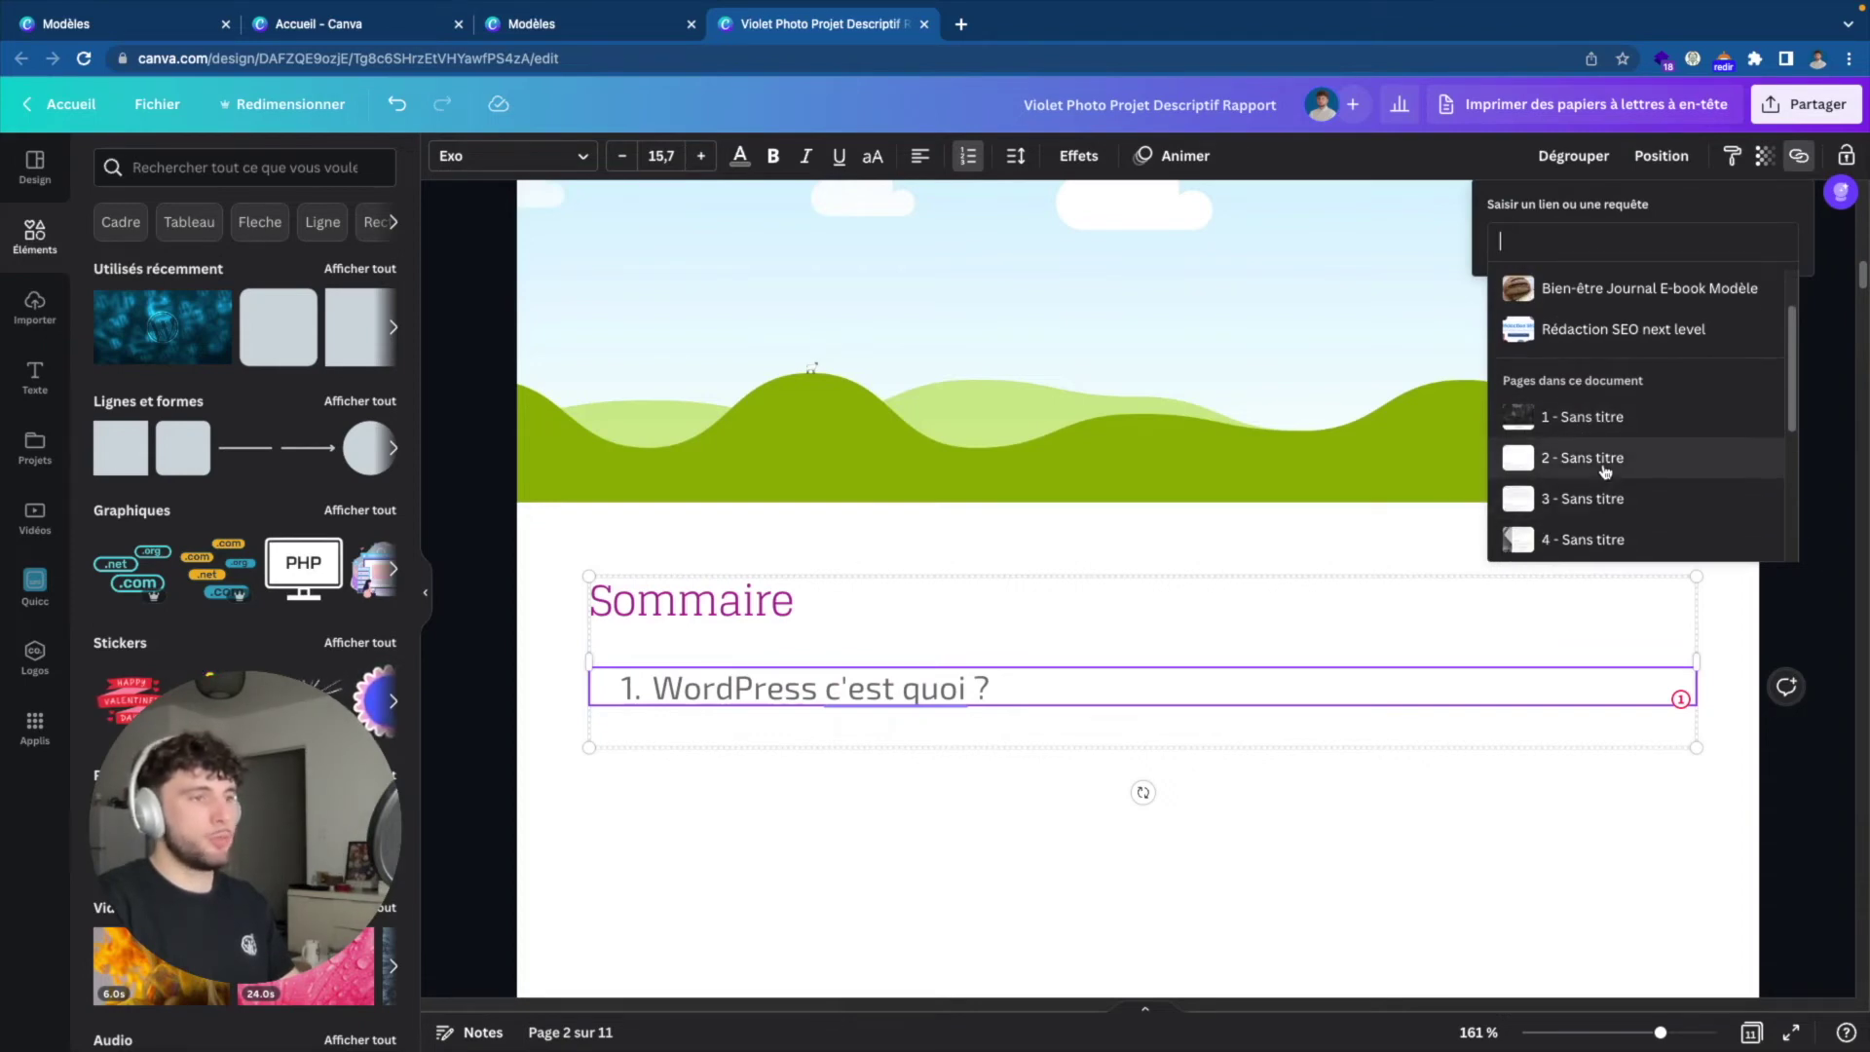
left_click(1606, 468)
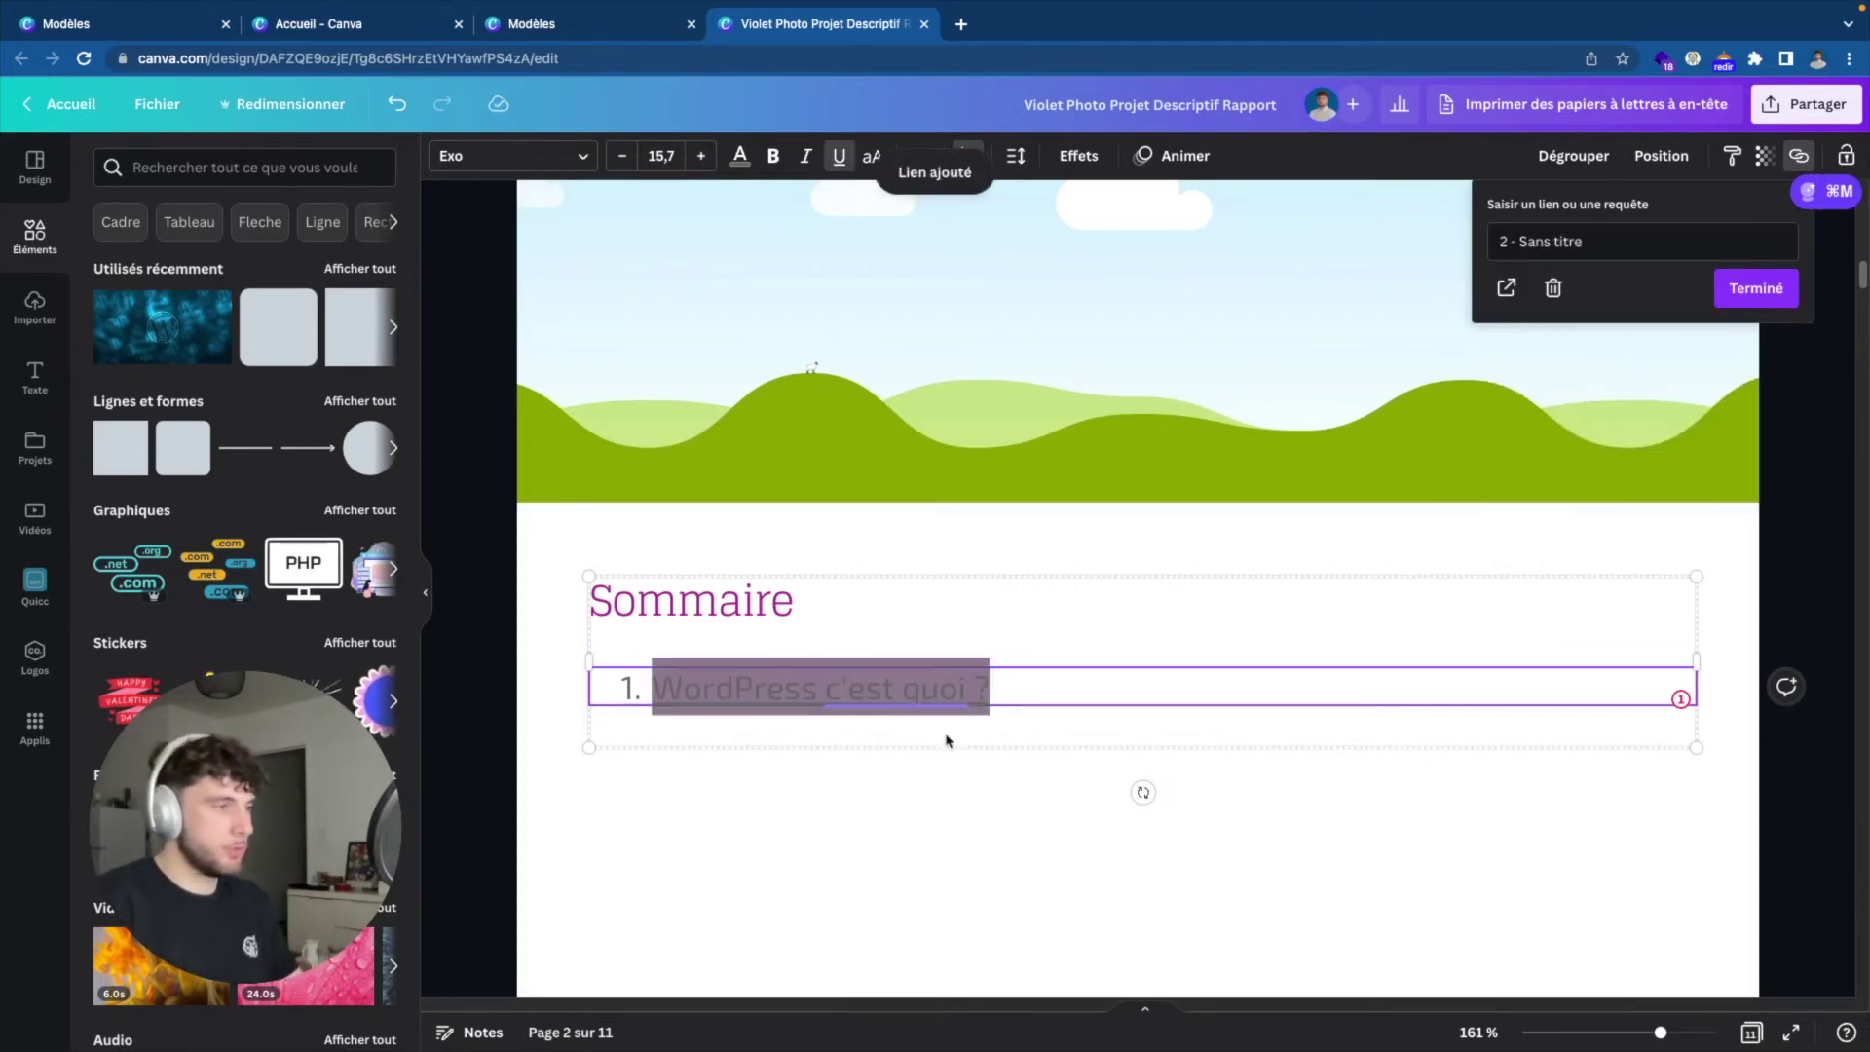
left_click(1018, 771)
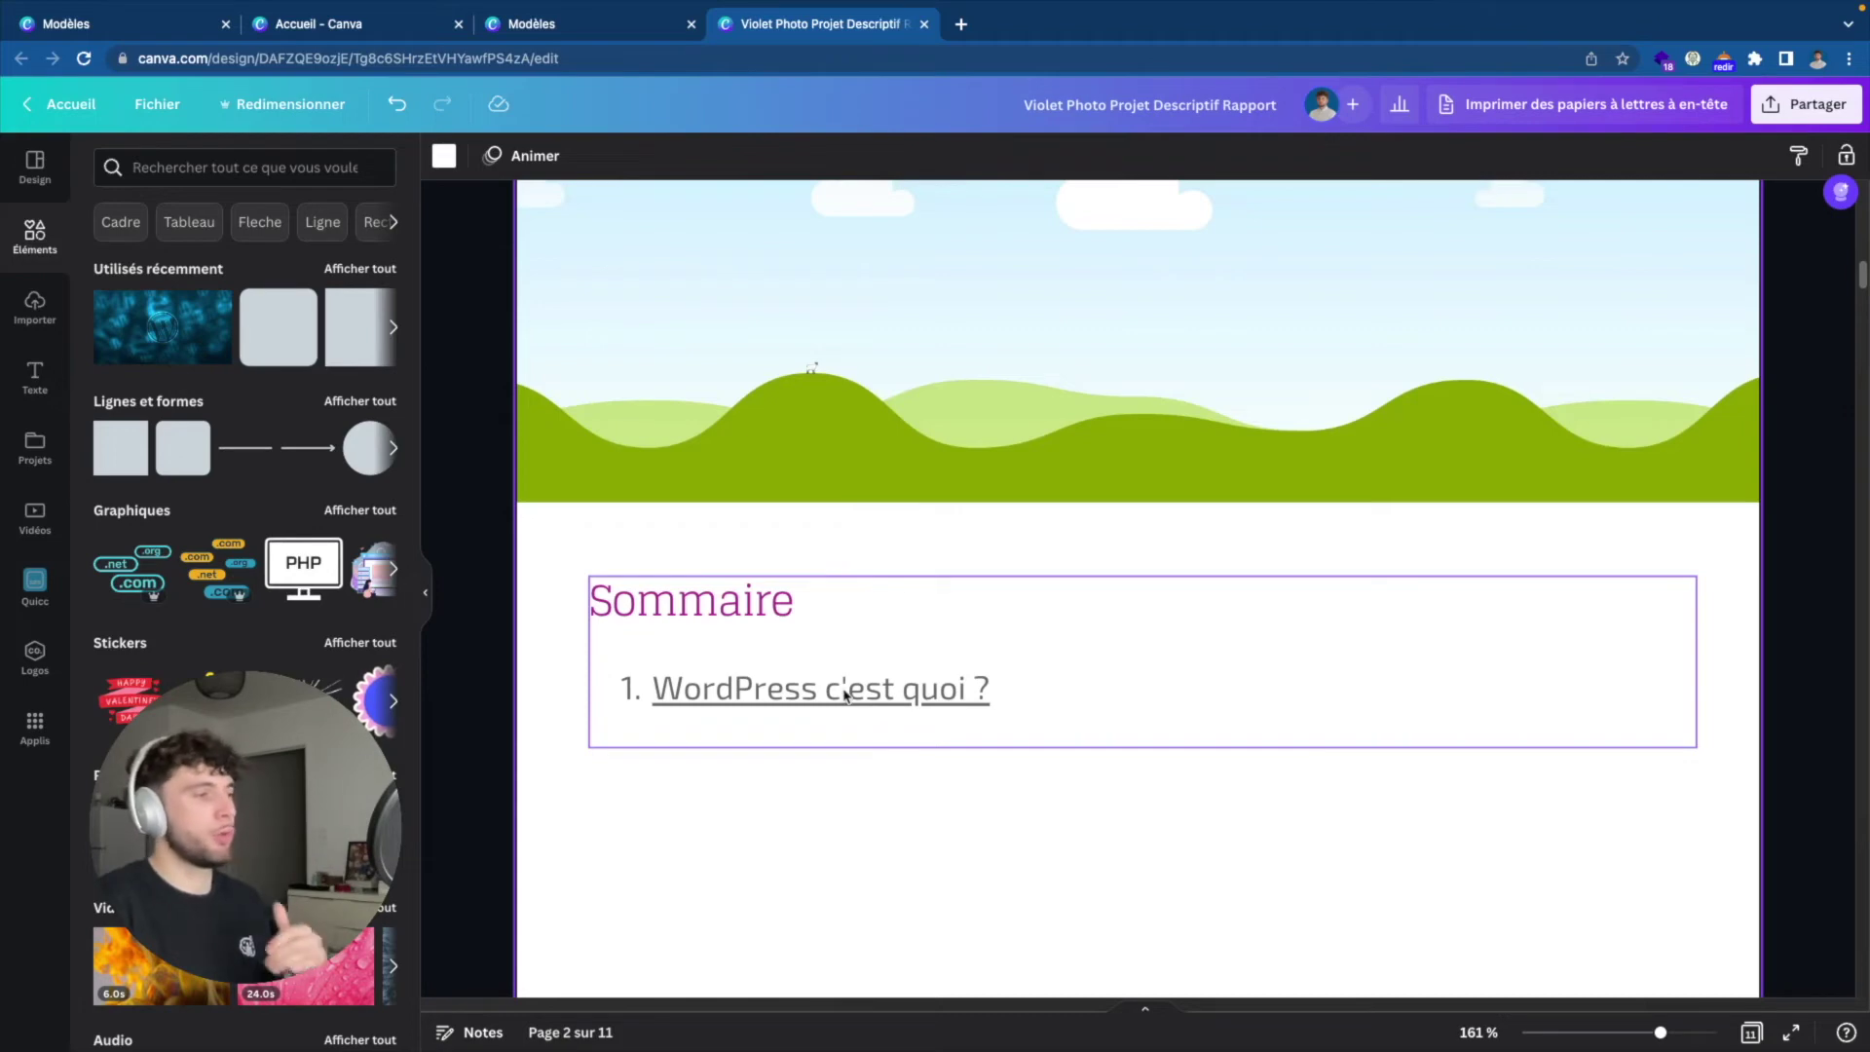
Replace the page 3 title 'À propos de l'appli pour le mobile' with 'WordPress c'est quoi ?'.
scroll(922, 655, "down", 3)
scroll(921, 661, "down", 5)
scroll(920, 661, "down", 7)
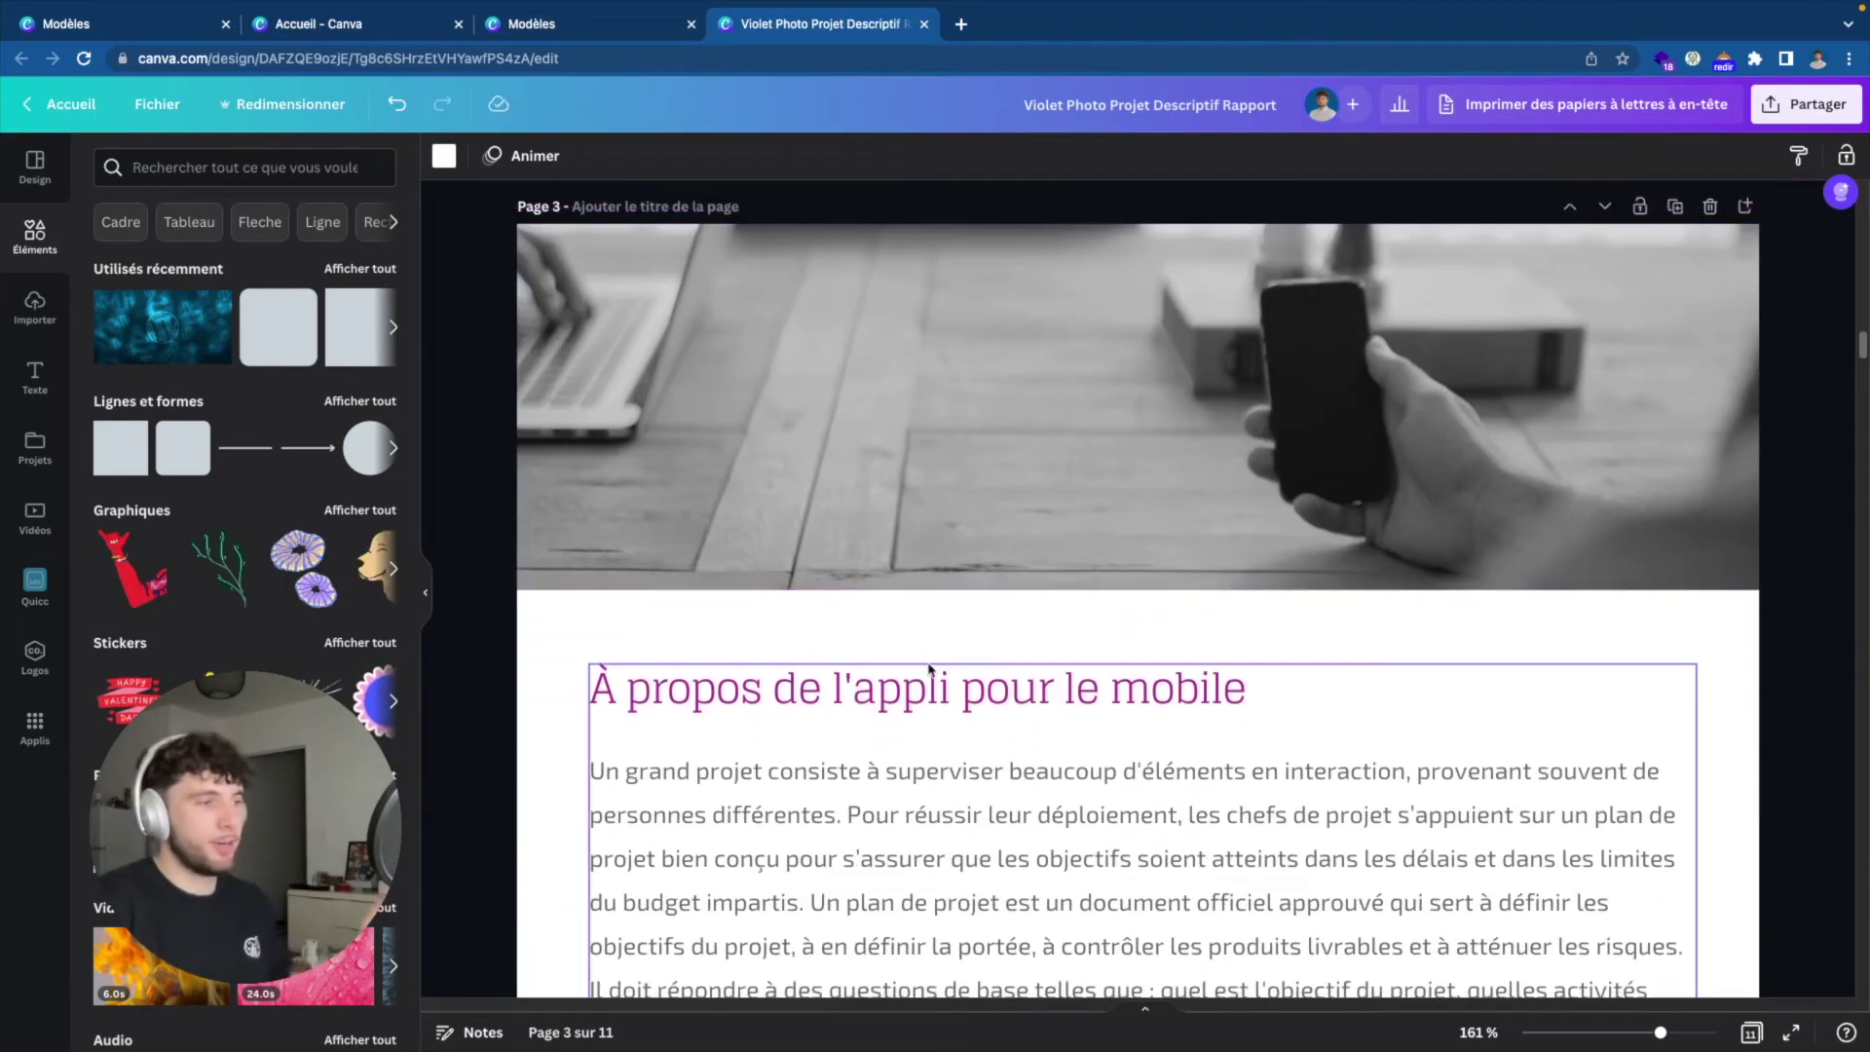
double_click(926, 665)
triple_click(928, 667)
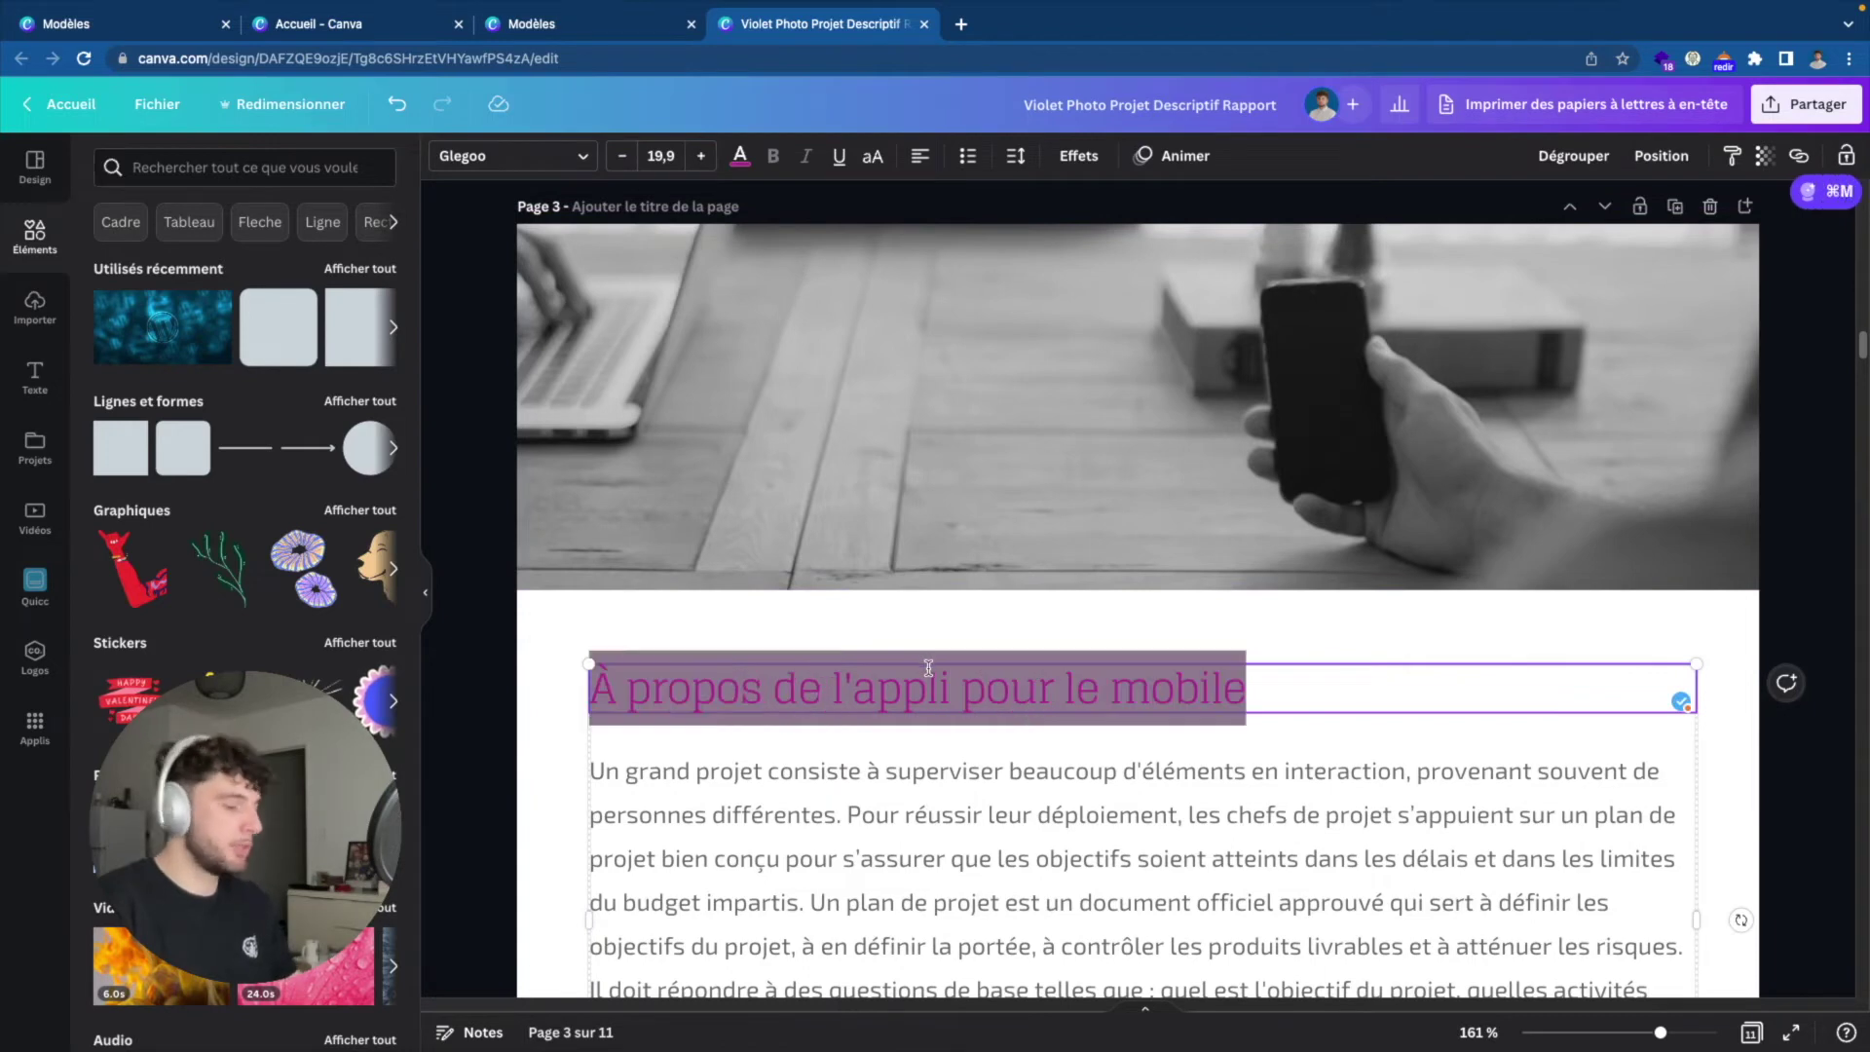
type("WordPress c")
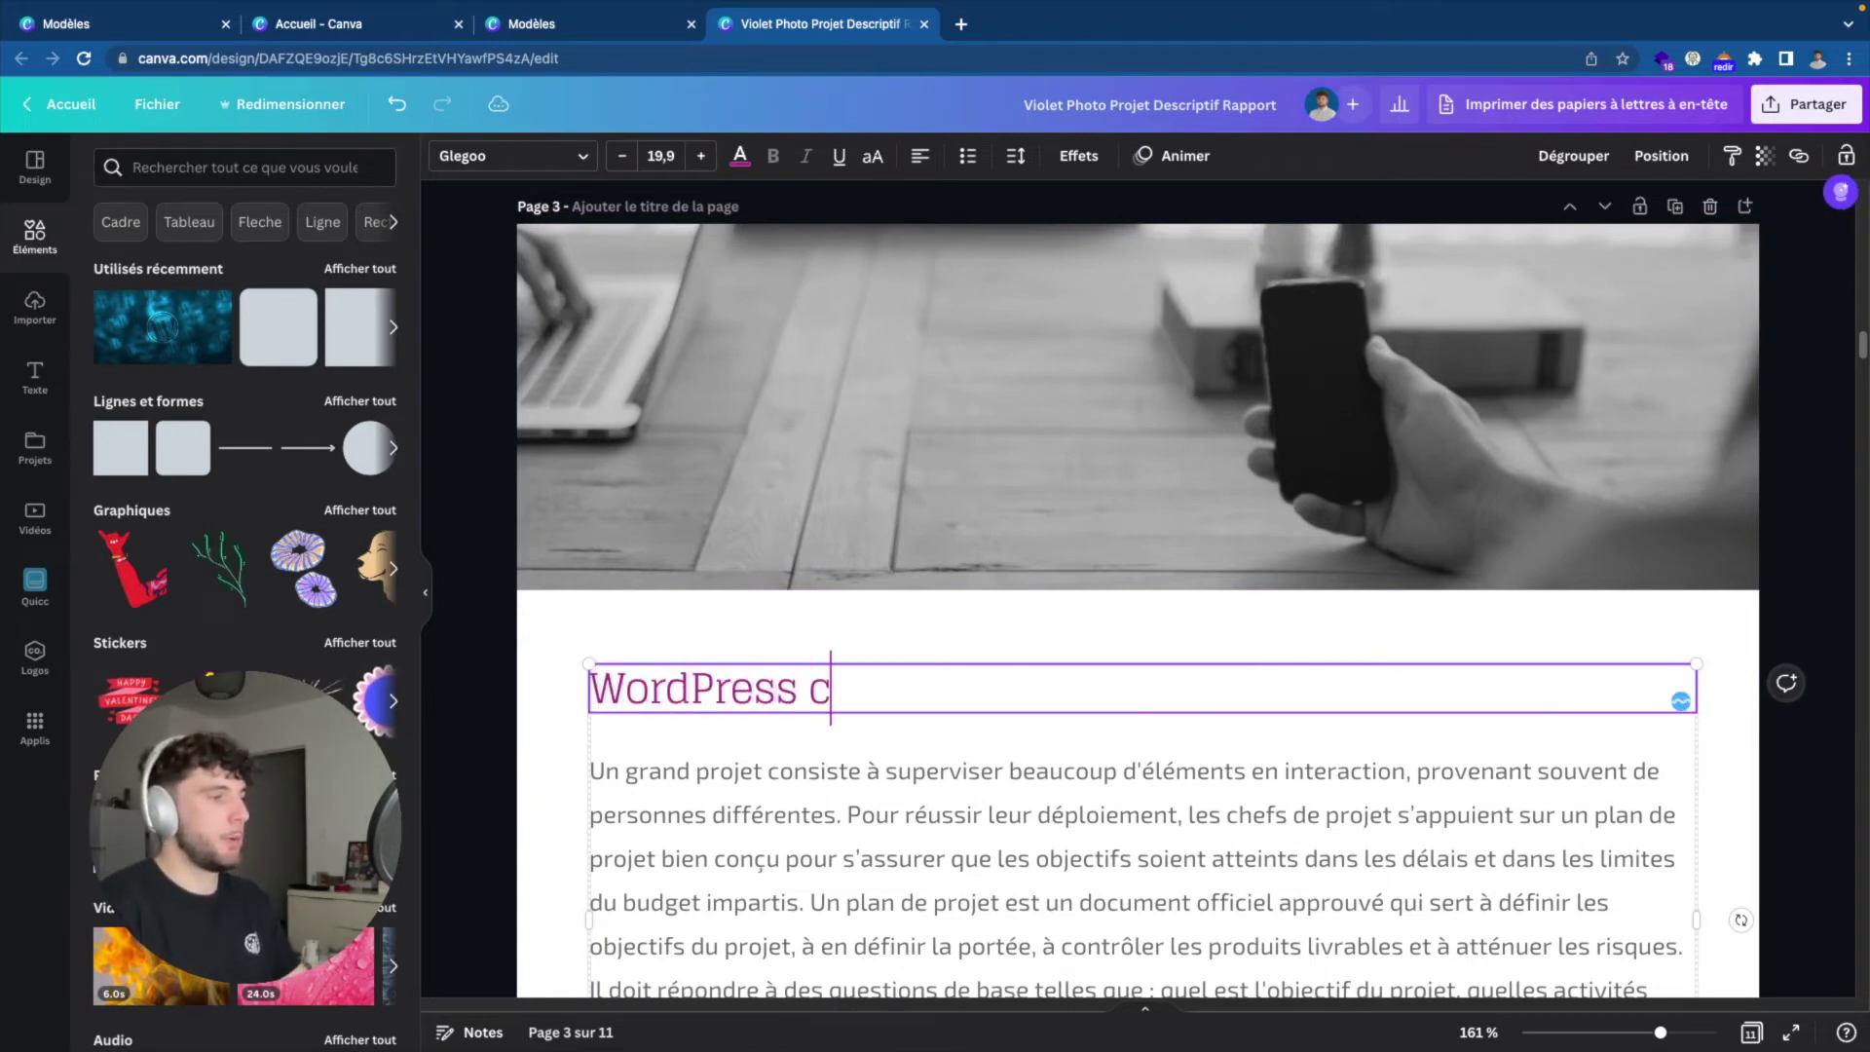
type("'est quoi ?")
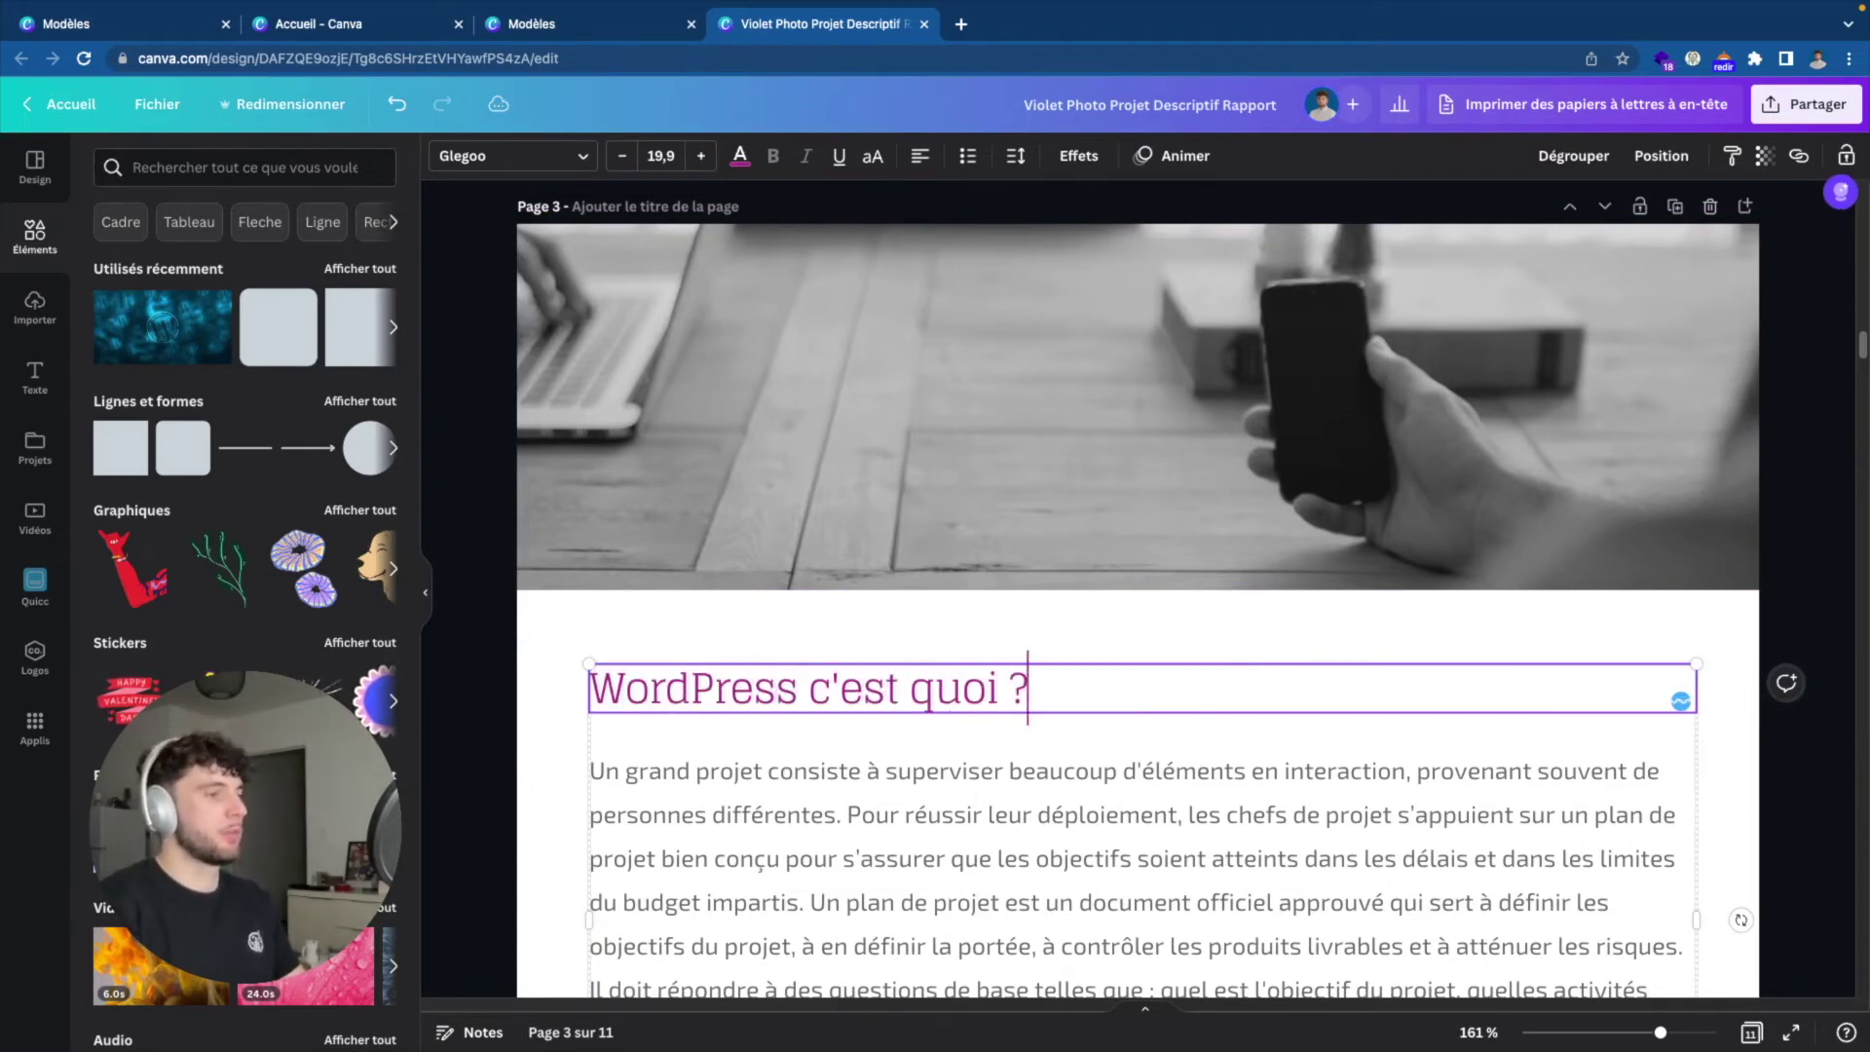
scroll(926, 482, "up", 4)
scroll(925, 483, "up", 5)
scroll(925, 483, "up", 2)
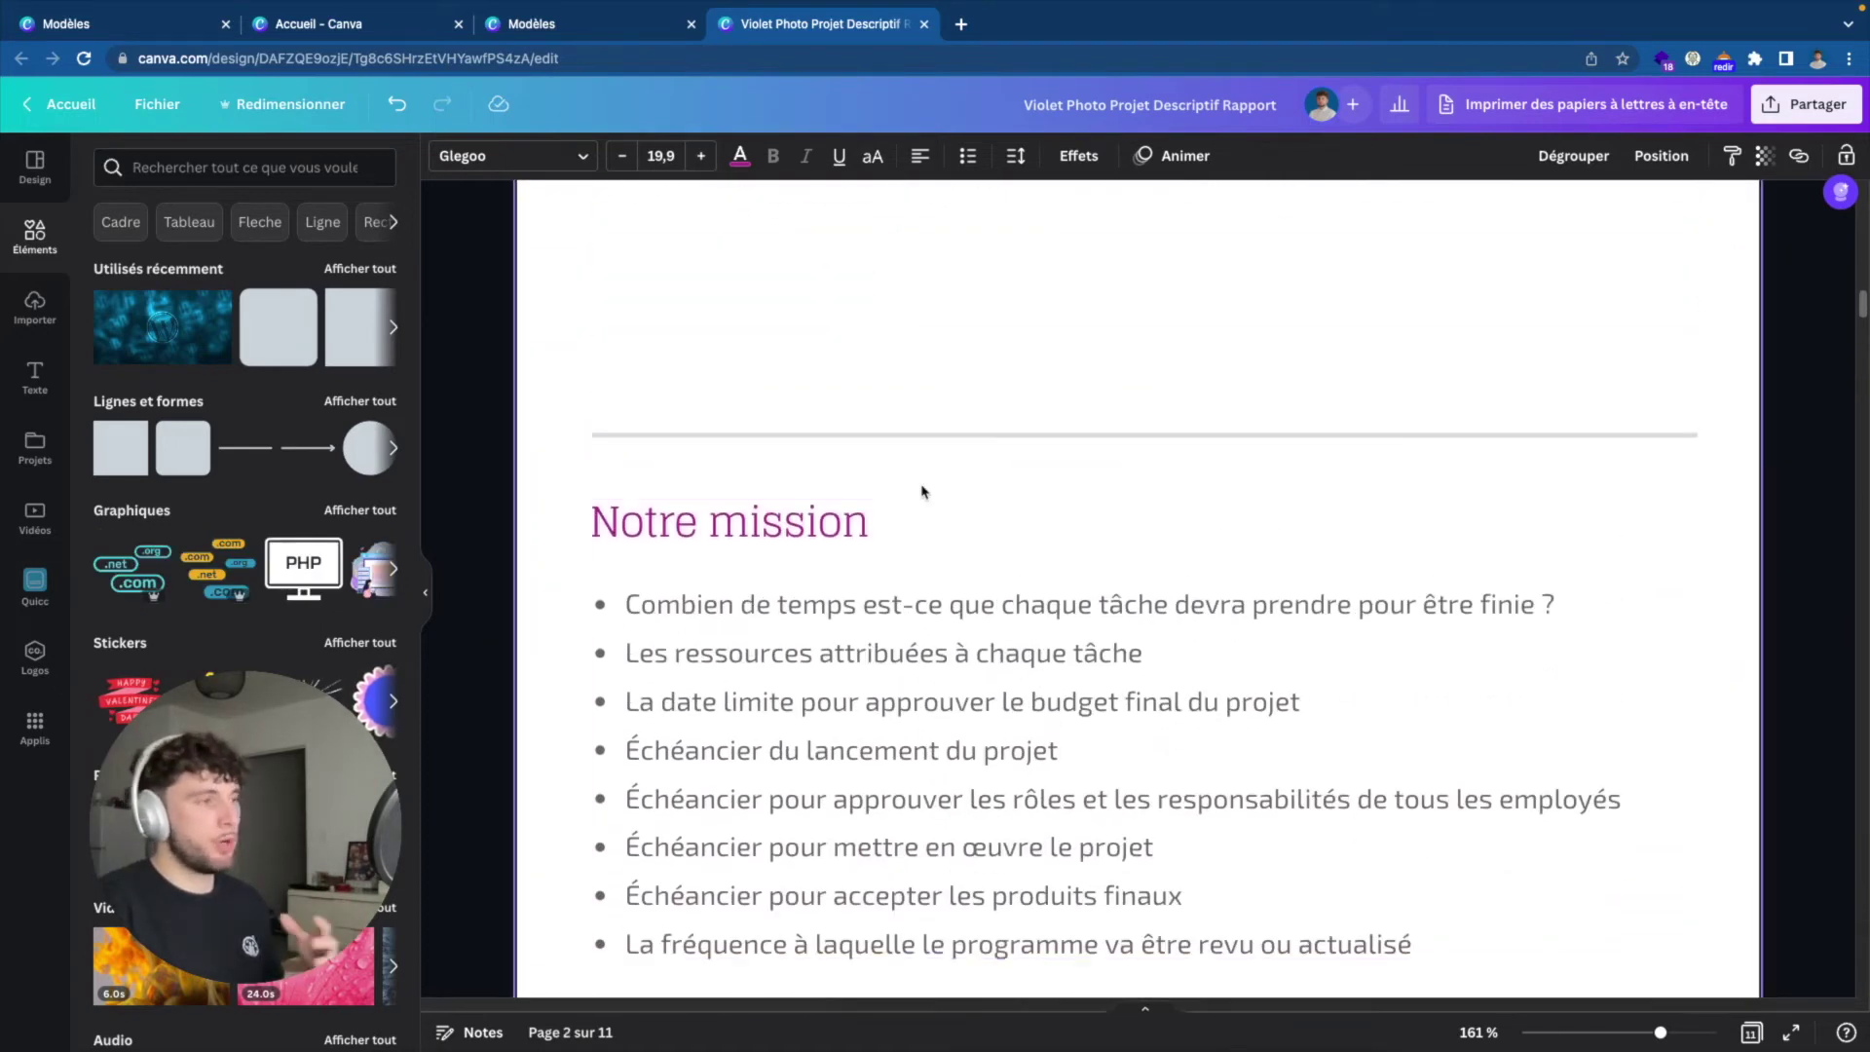
scroll(923, 489, "up", 4)
left_click(1027, 380)
Add a second numbered Sommaire entry, 'Les atouts de WordPress'.
left_click(1061, 352)
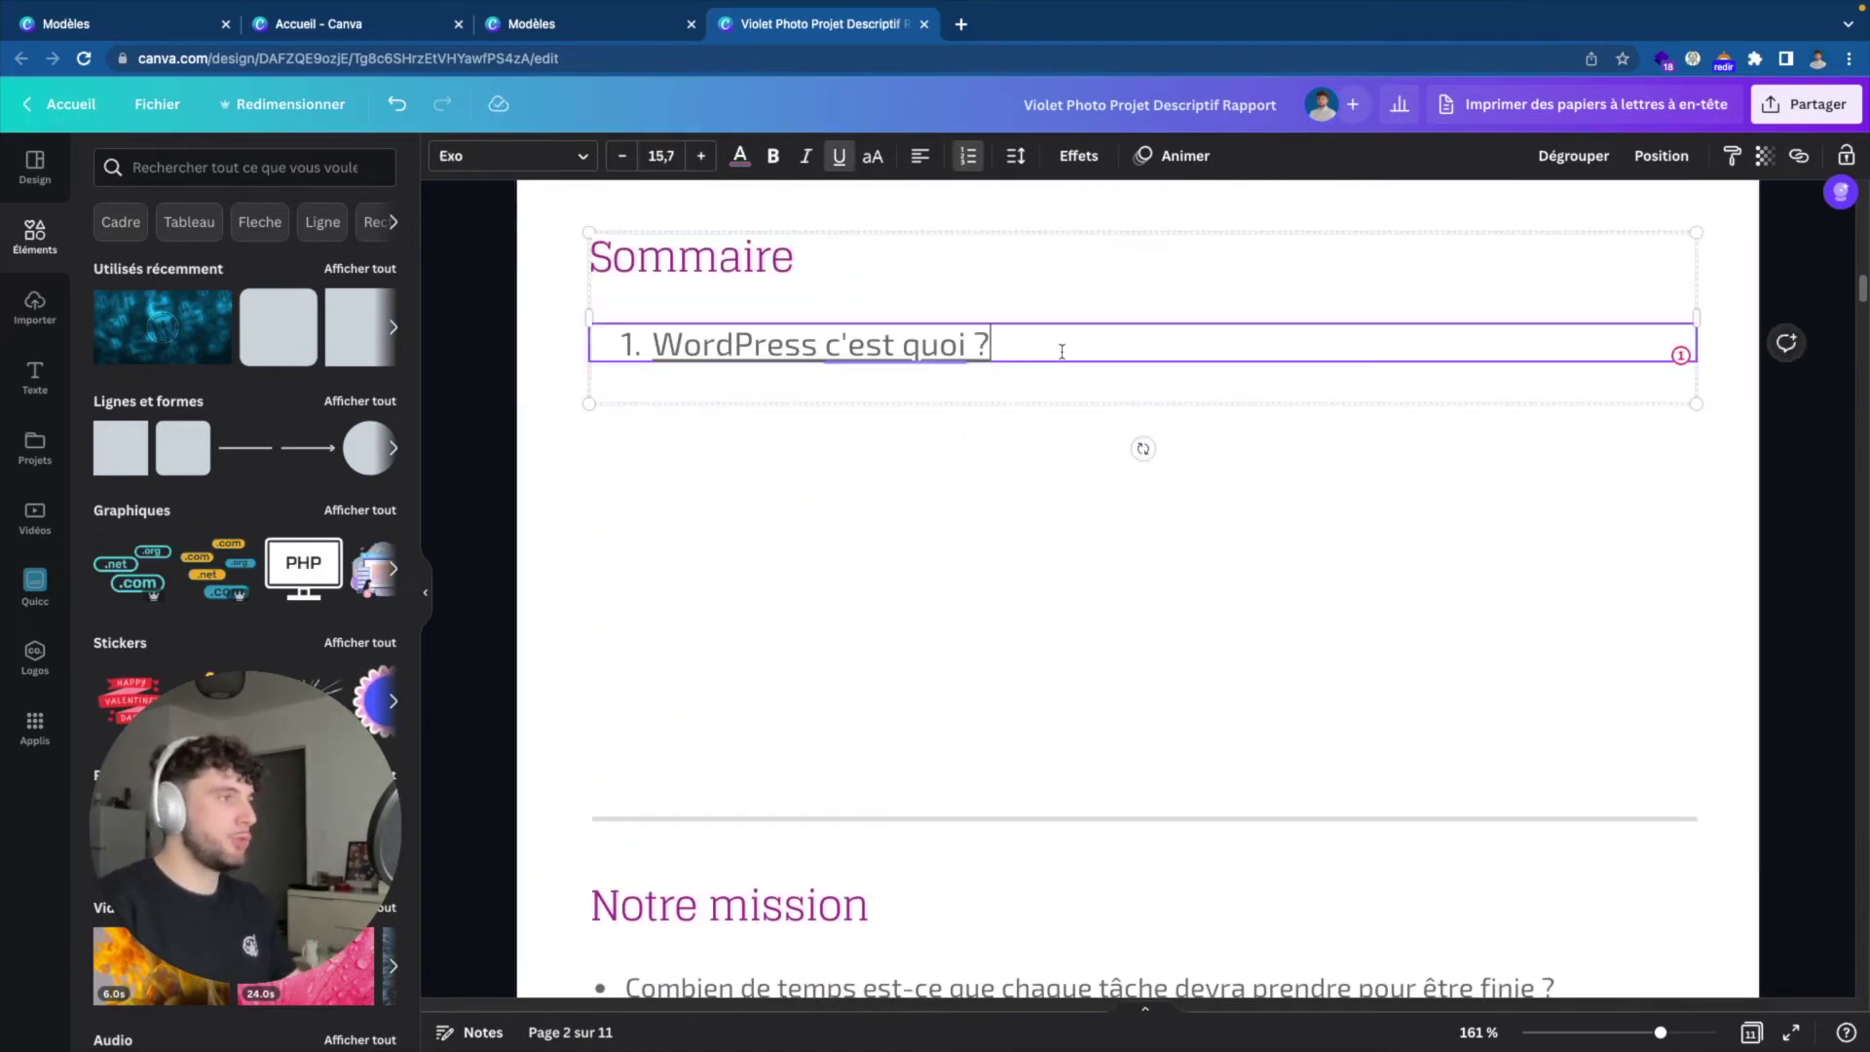
key("Return")
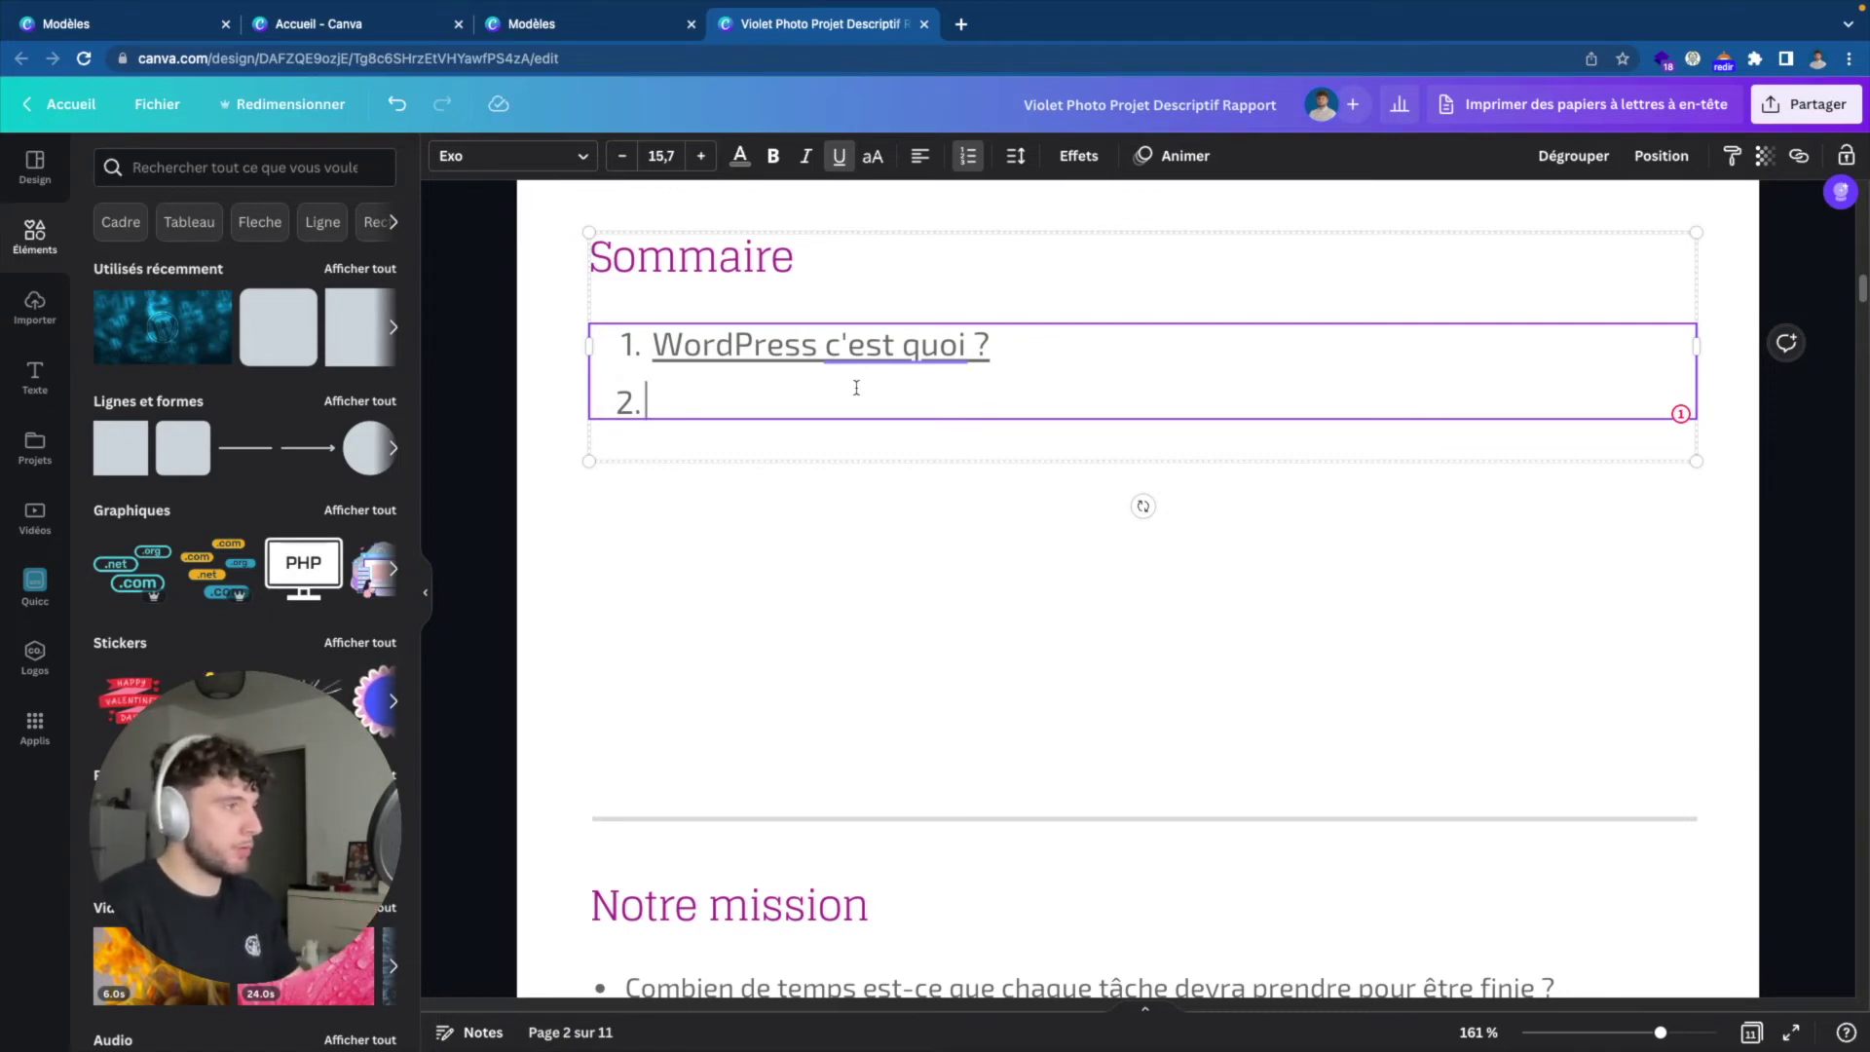
type("Les atouts de WordPress")
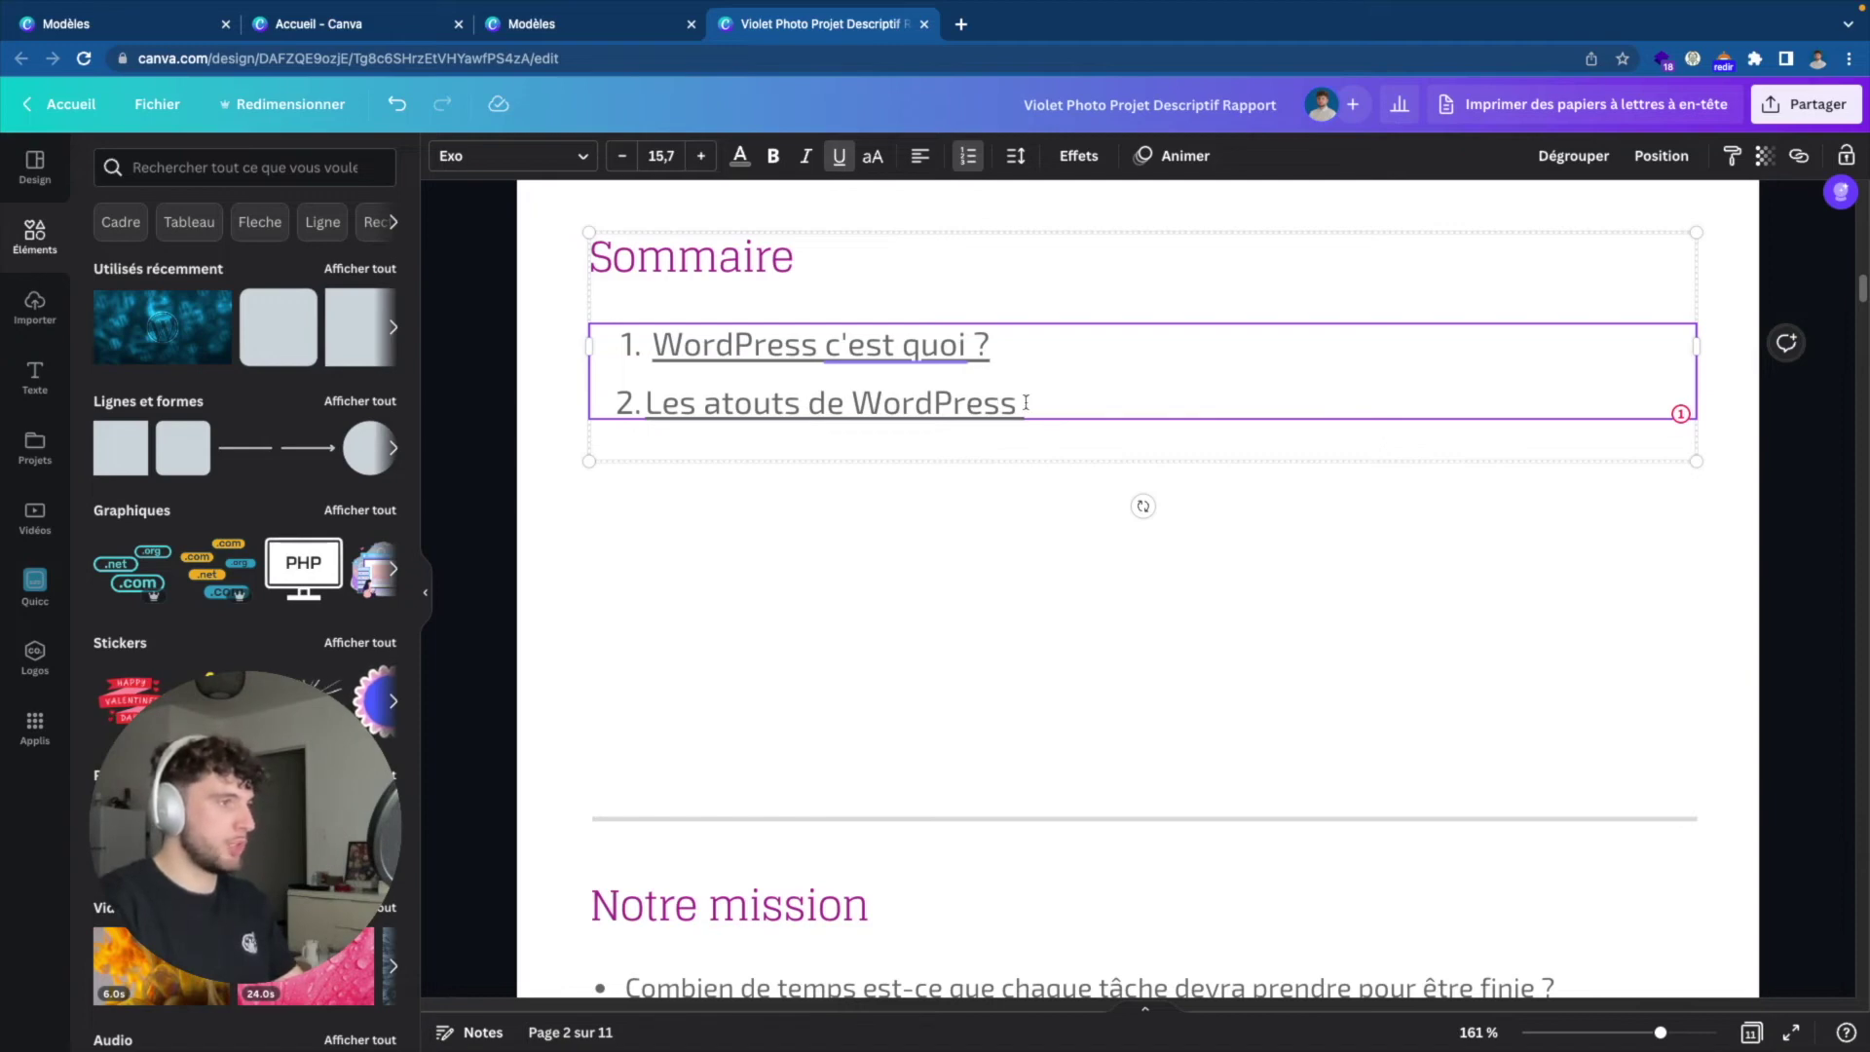
Link 'Les atouts de WordPress' to page 3, '3 - Sans titre'.
left_click_drag(1013, 402, 643, 401)
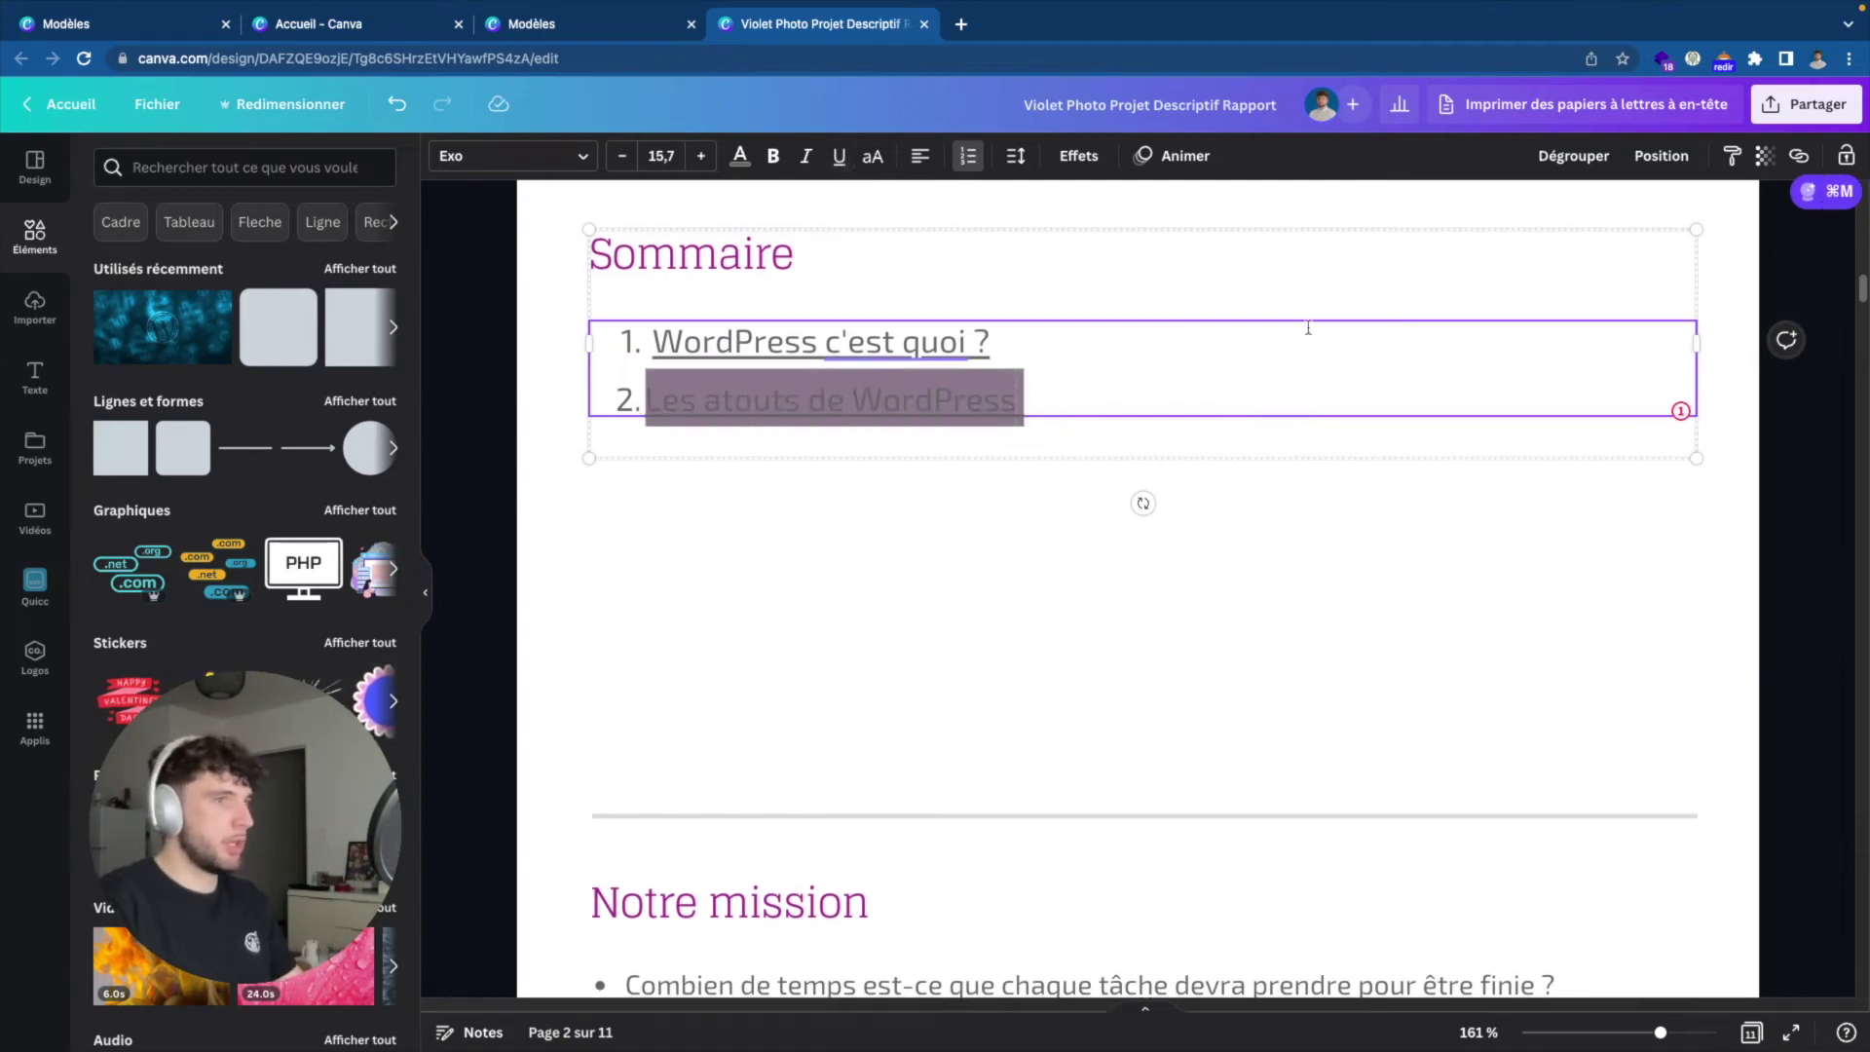
left_click(1798, 153)
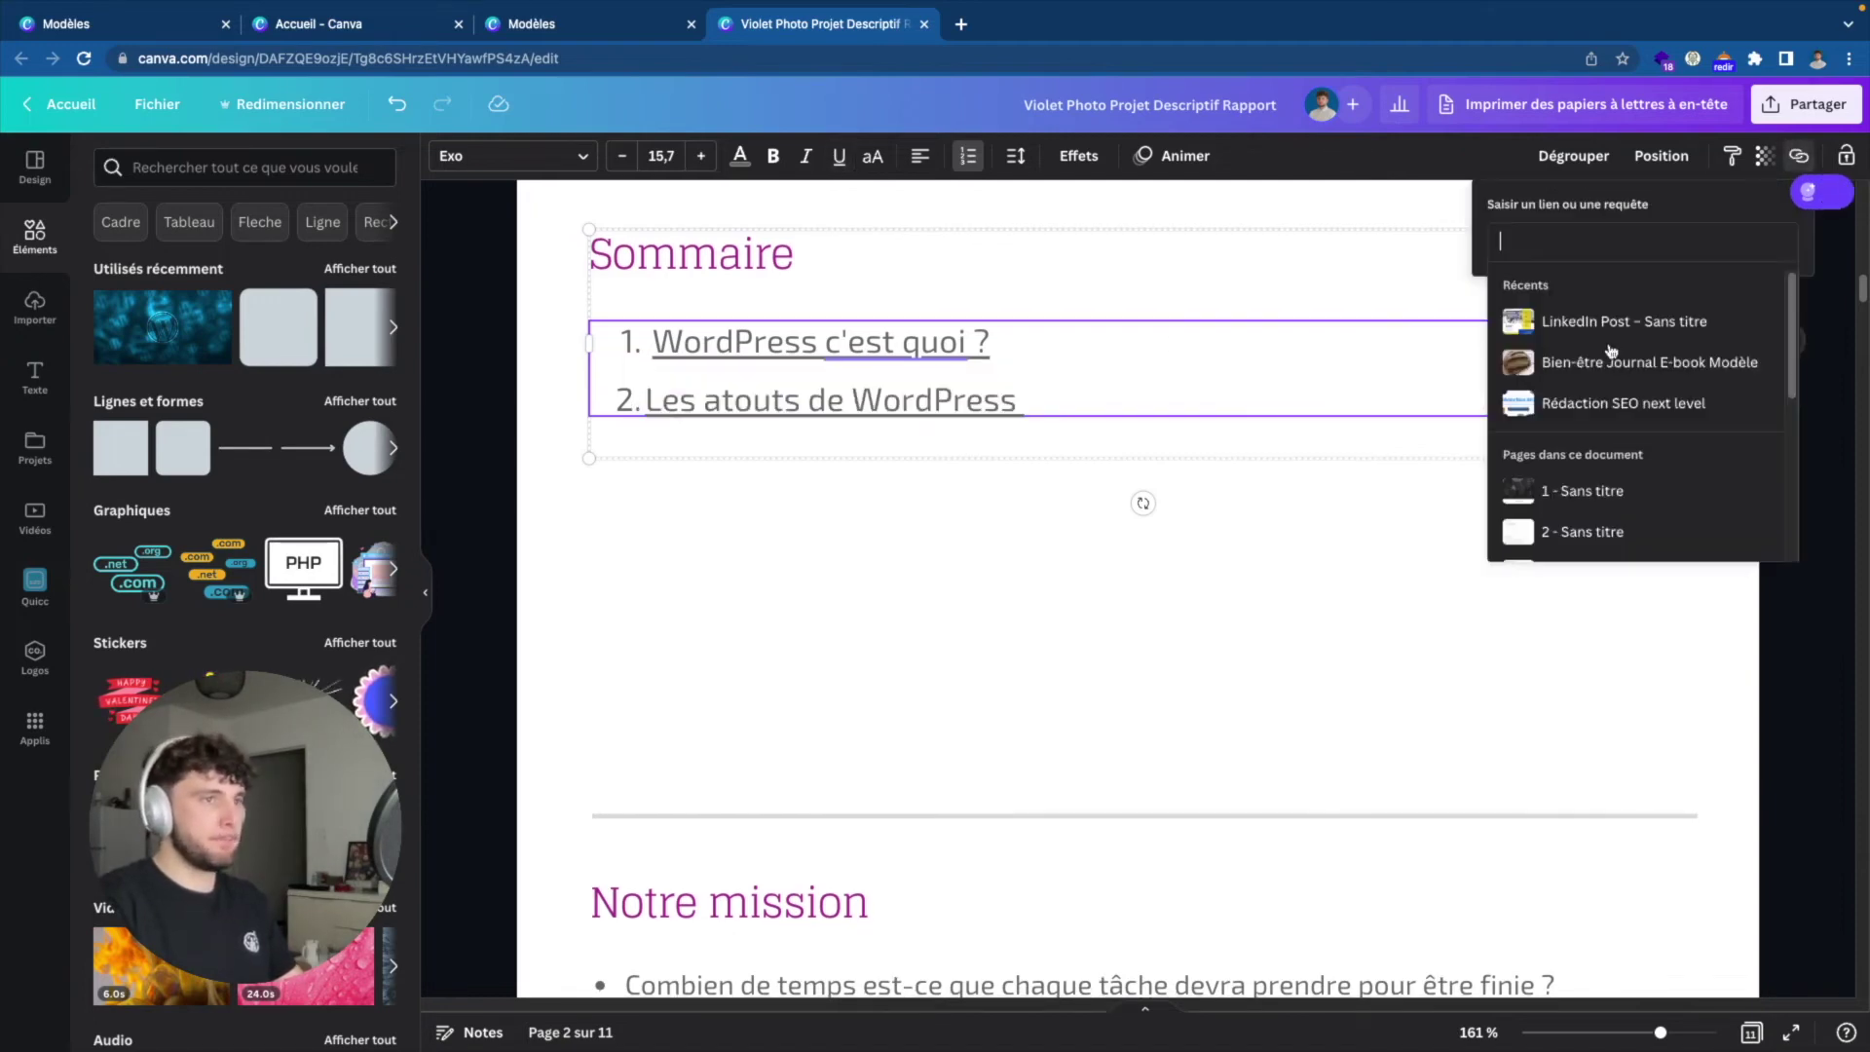
scroll(1578, 478, "down", 3)
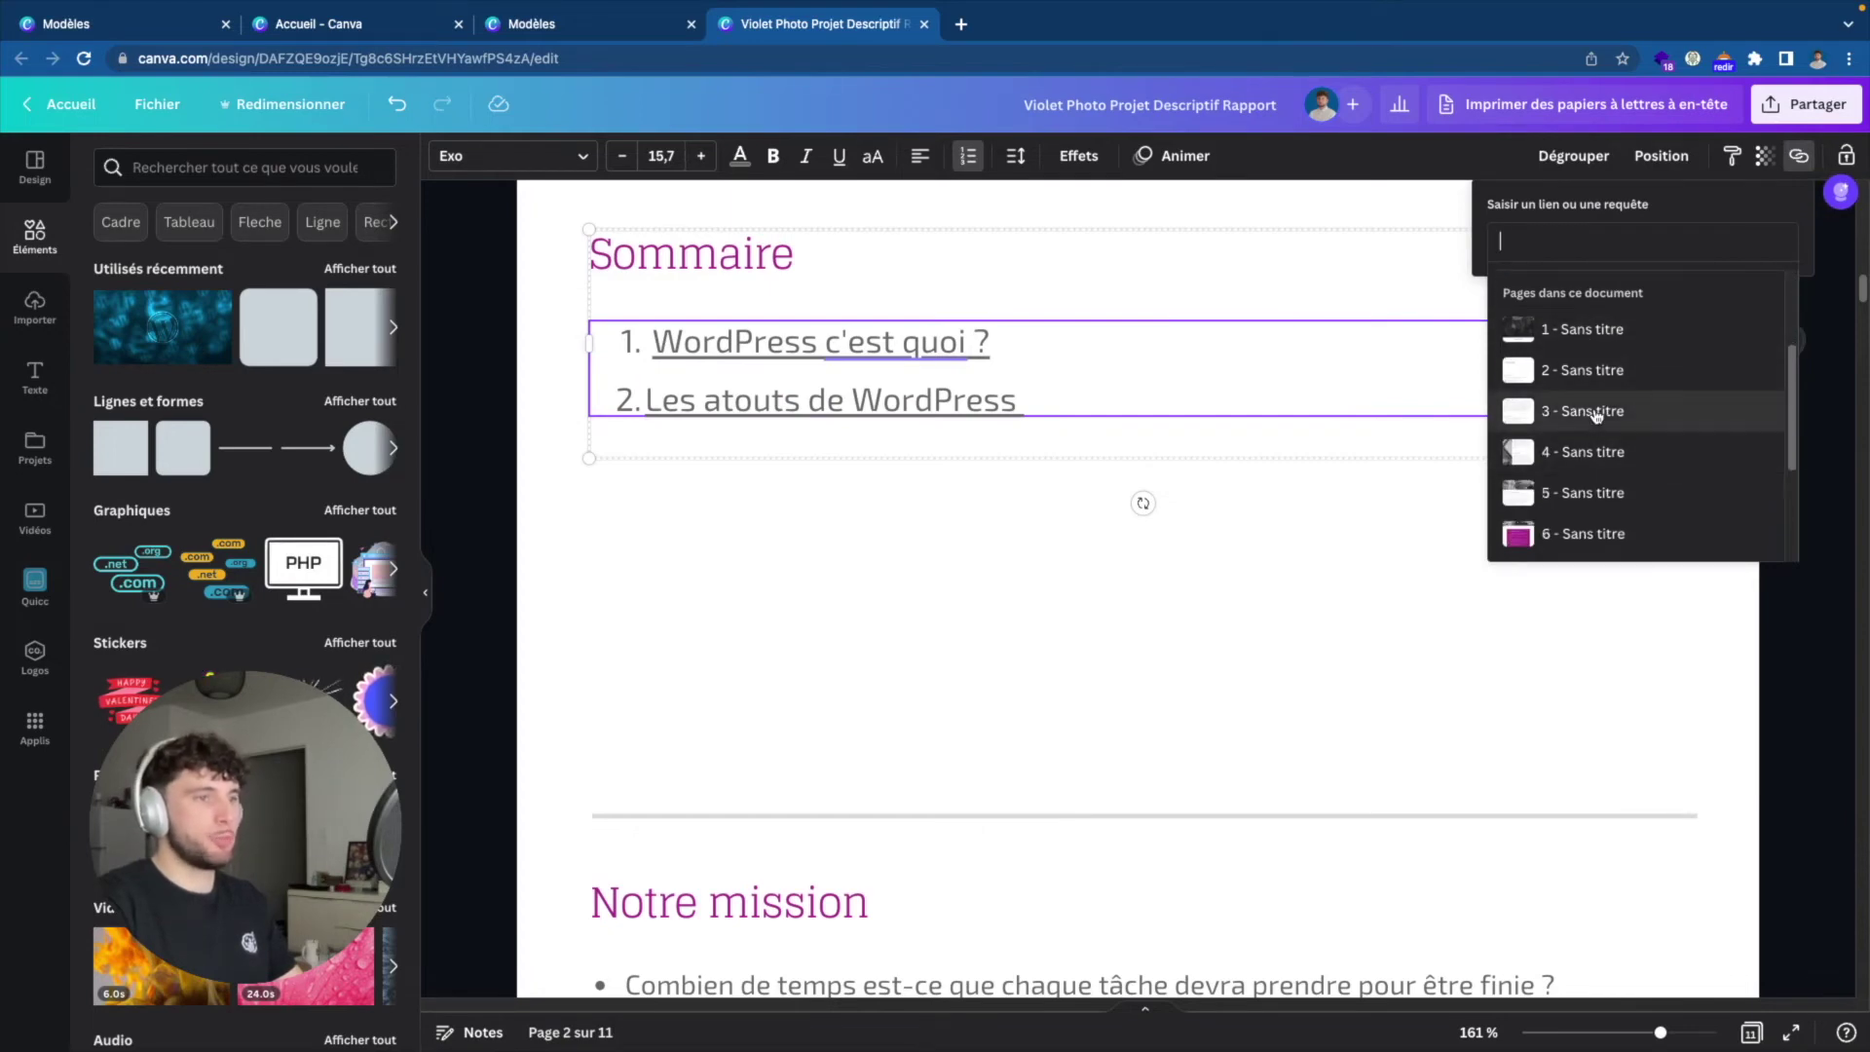
left_click(1594, 426)
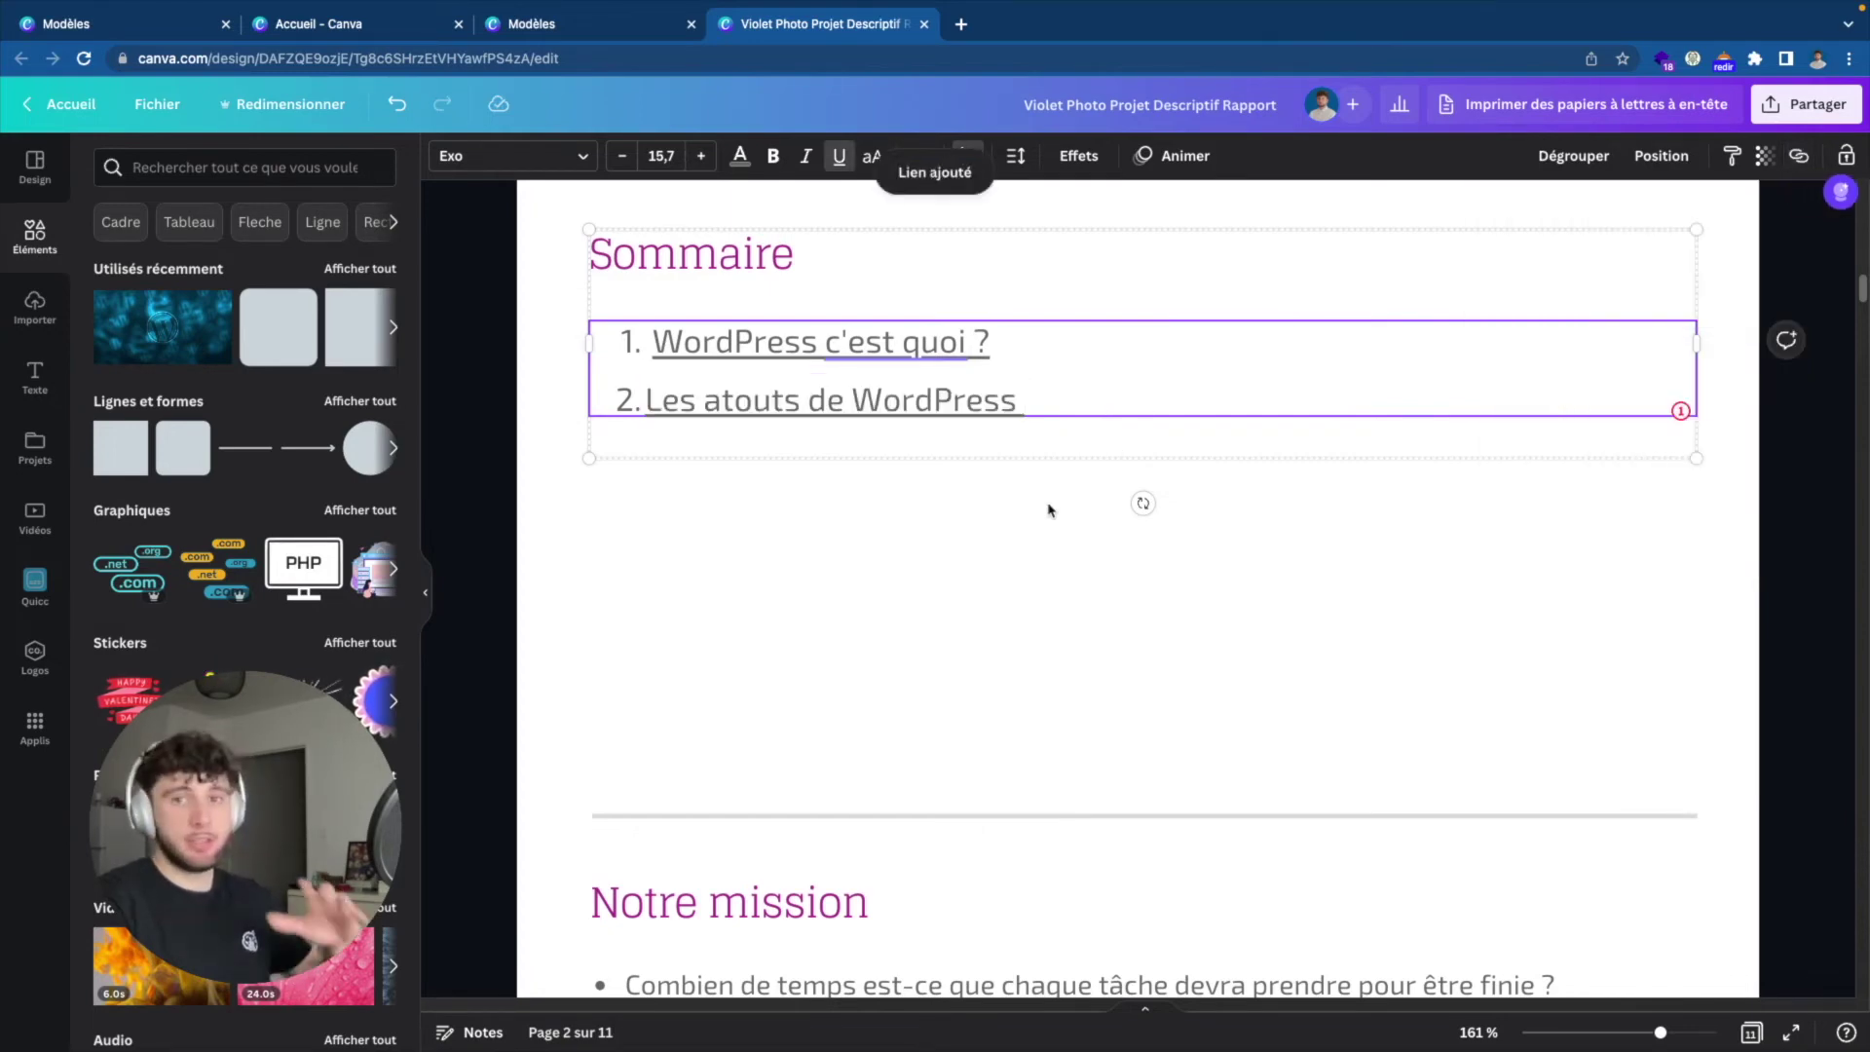
left_click(1040, 531)
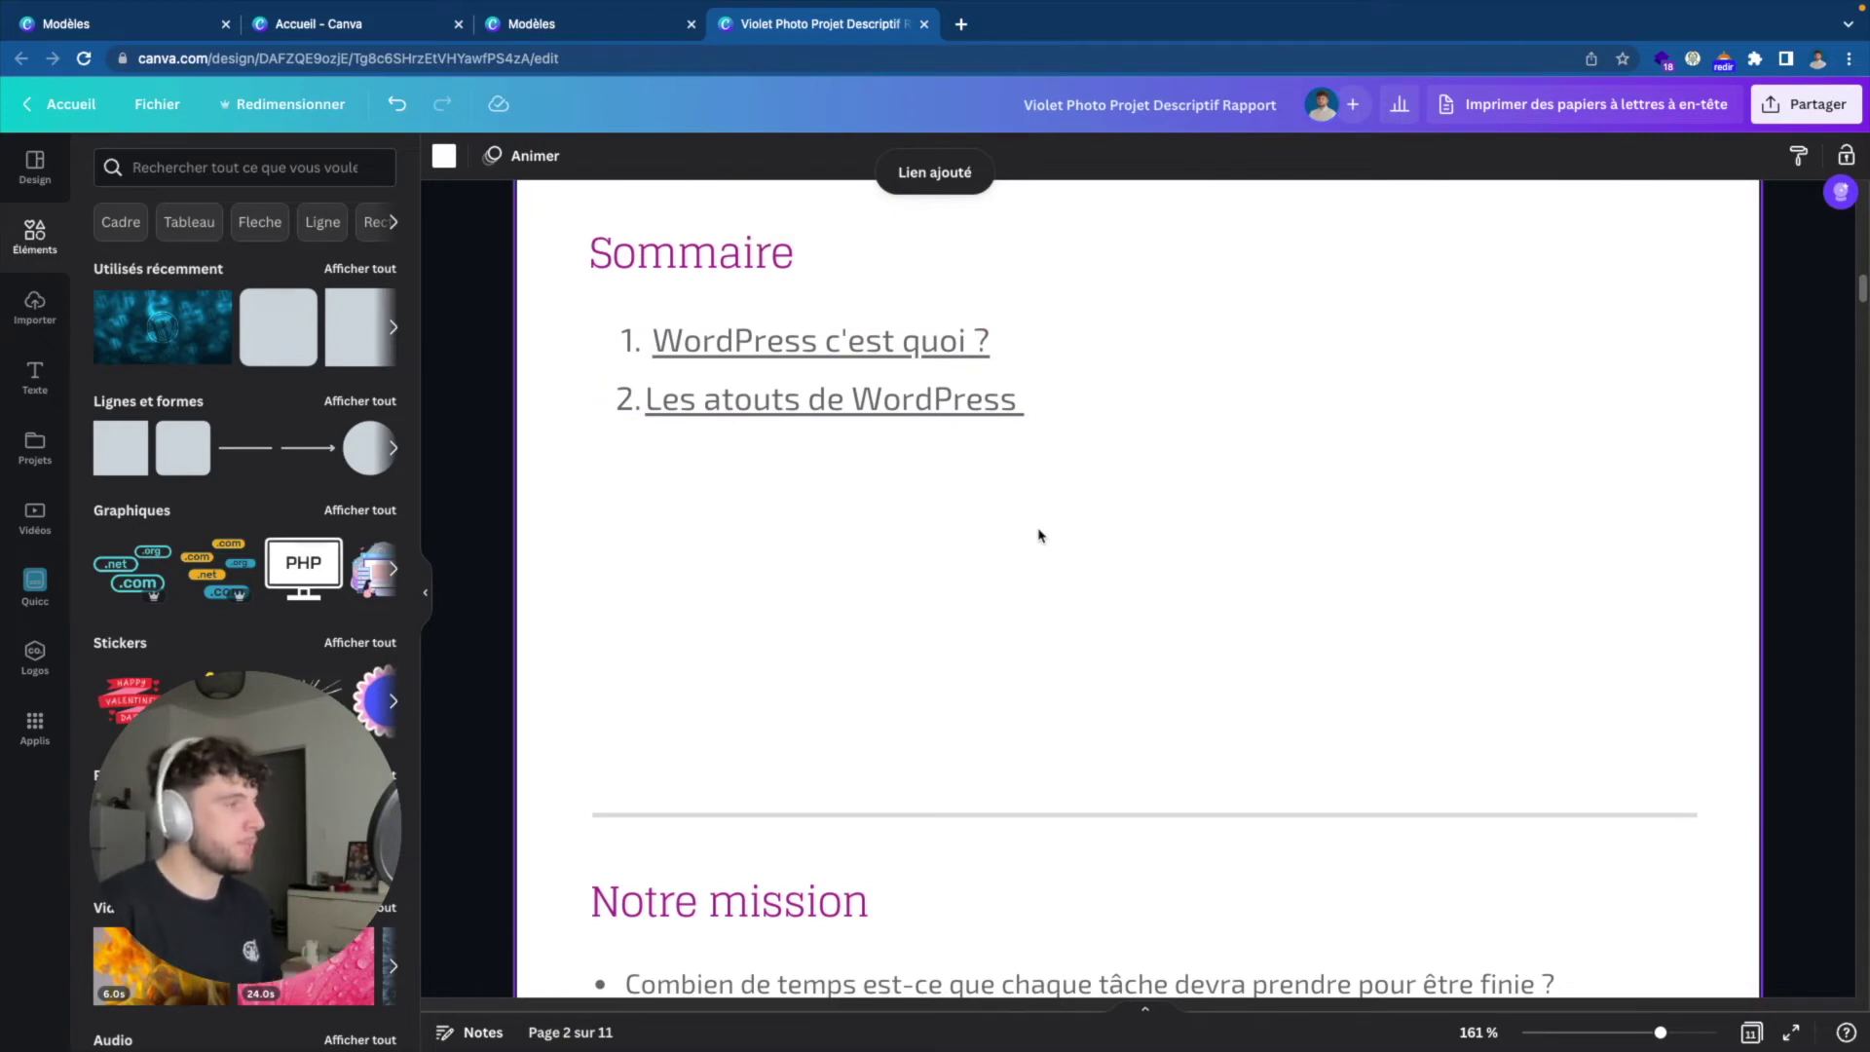
scroll(1040, 535, "down", 4)
left_click(974, 529)
scroll(873, 531, "down", 3)
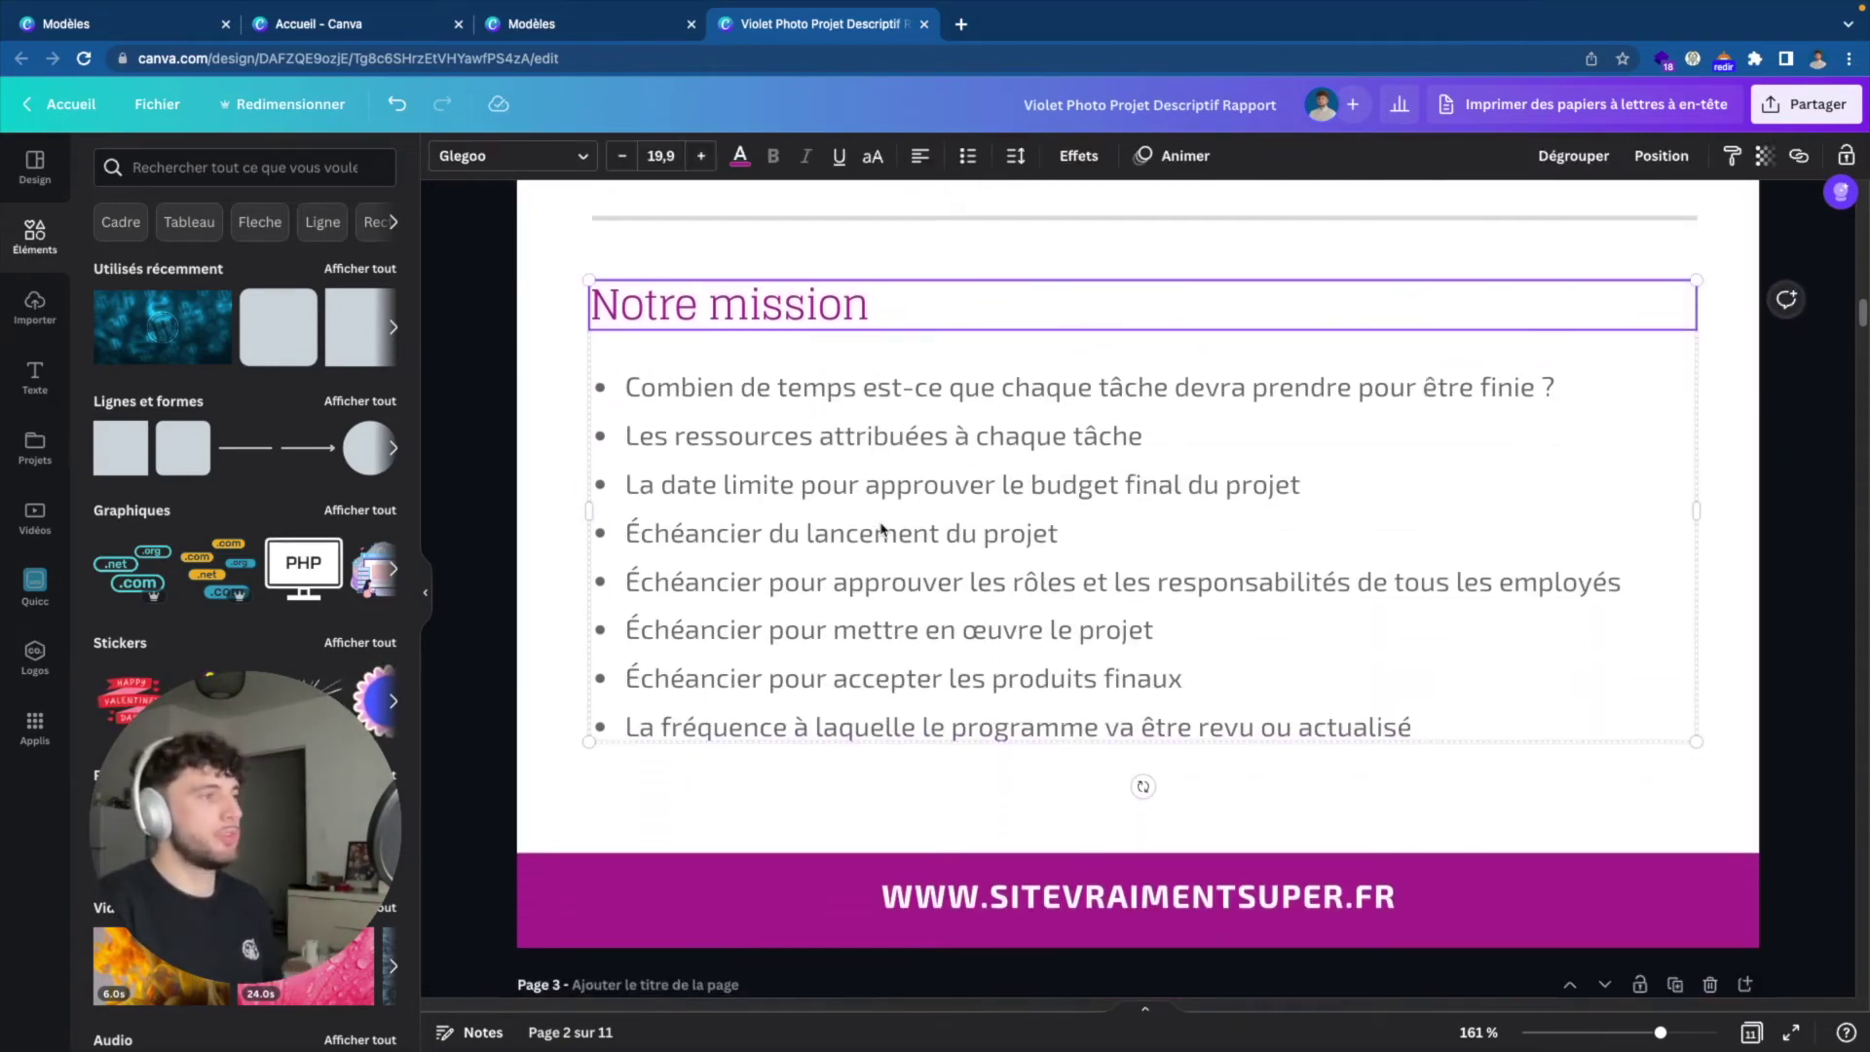
left_click(14, 374)
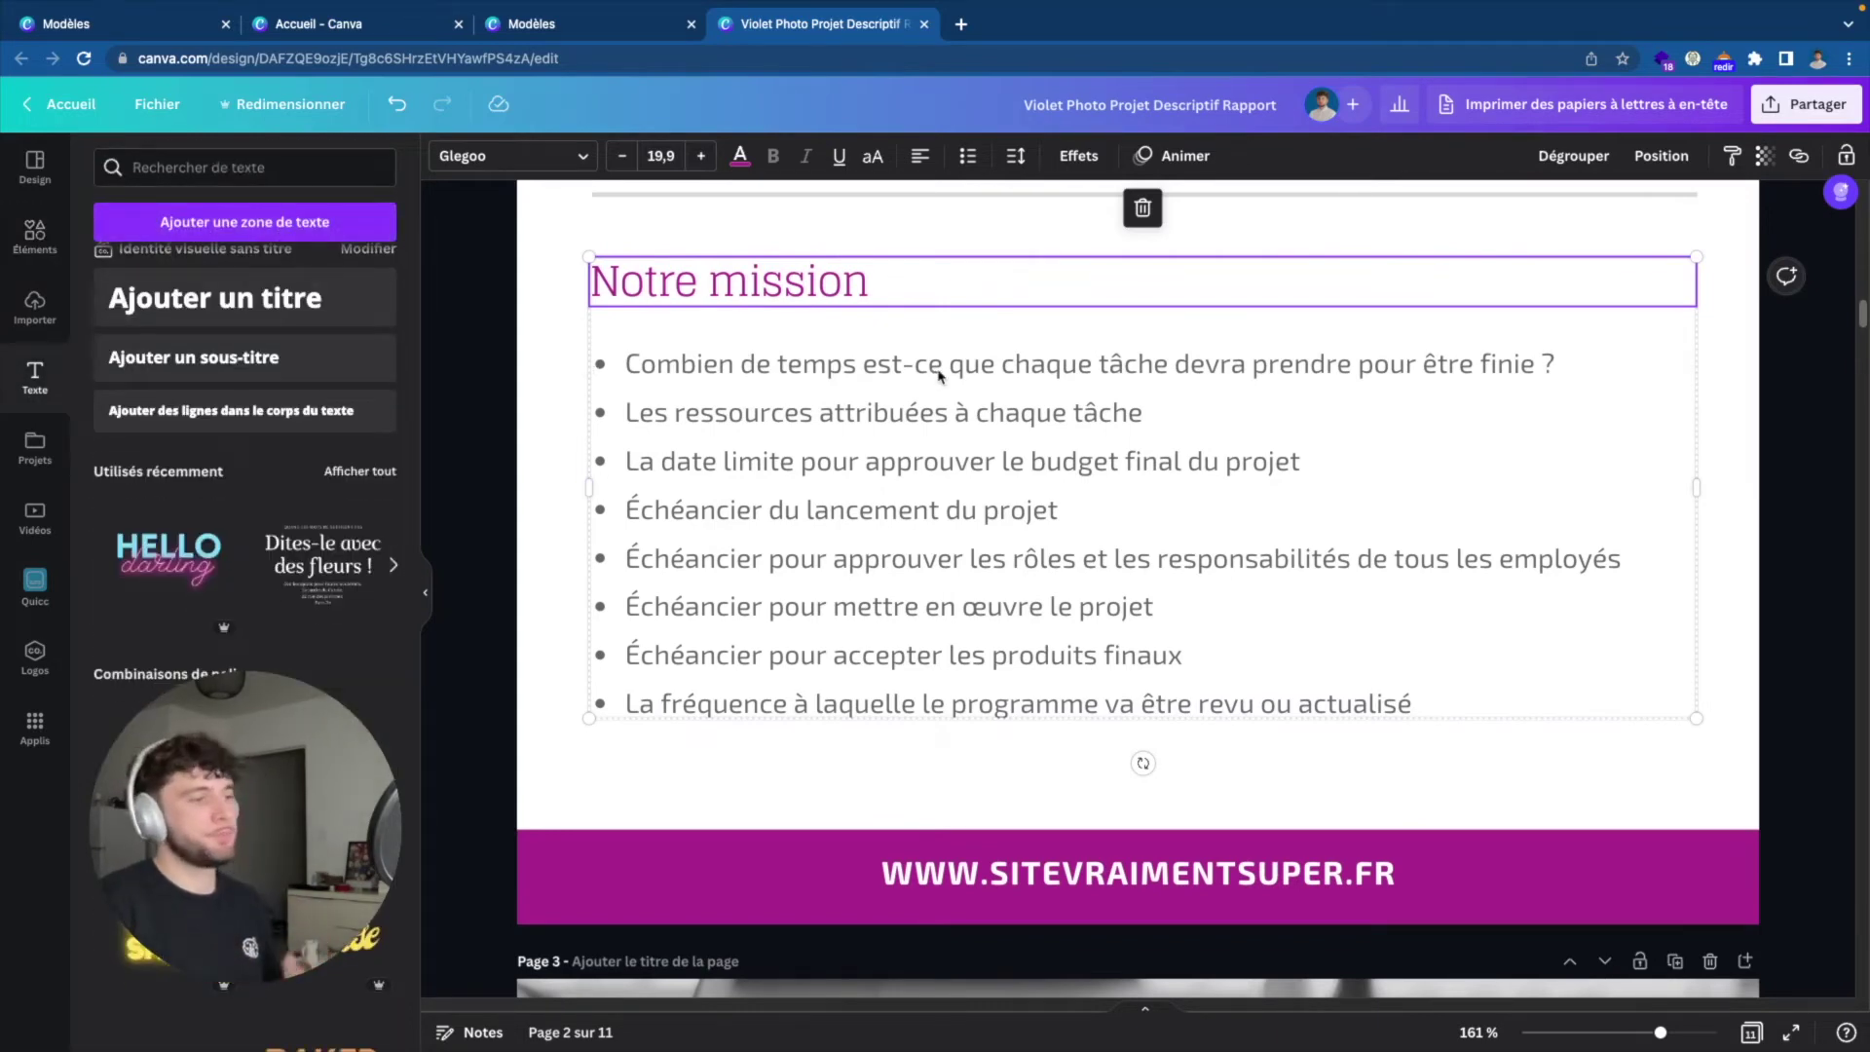
scroll(938, 375, "down", 5)
scroll(938, 375, "down", 4)
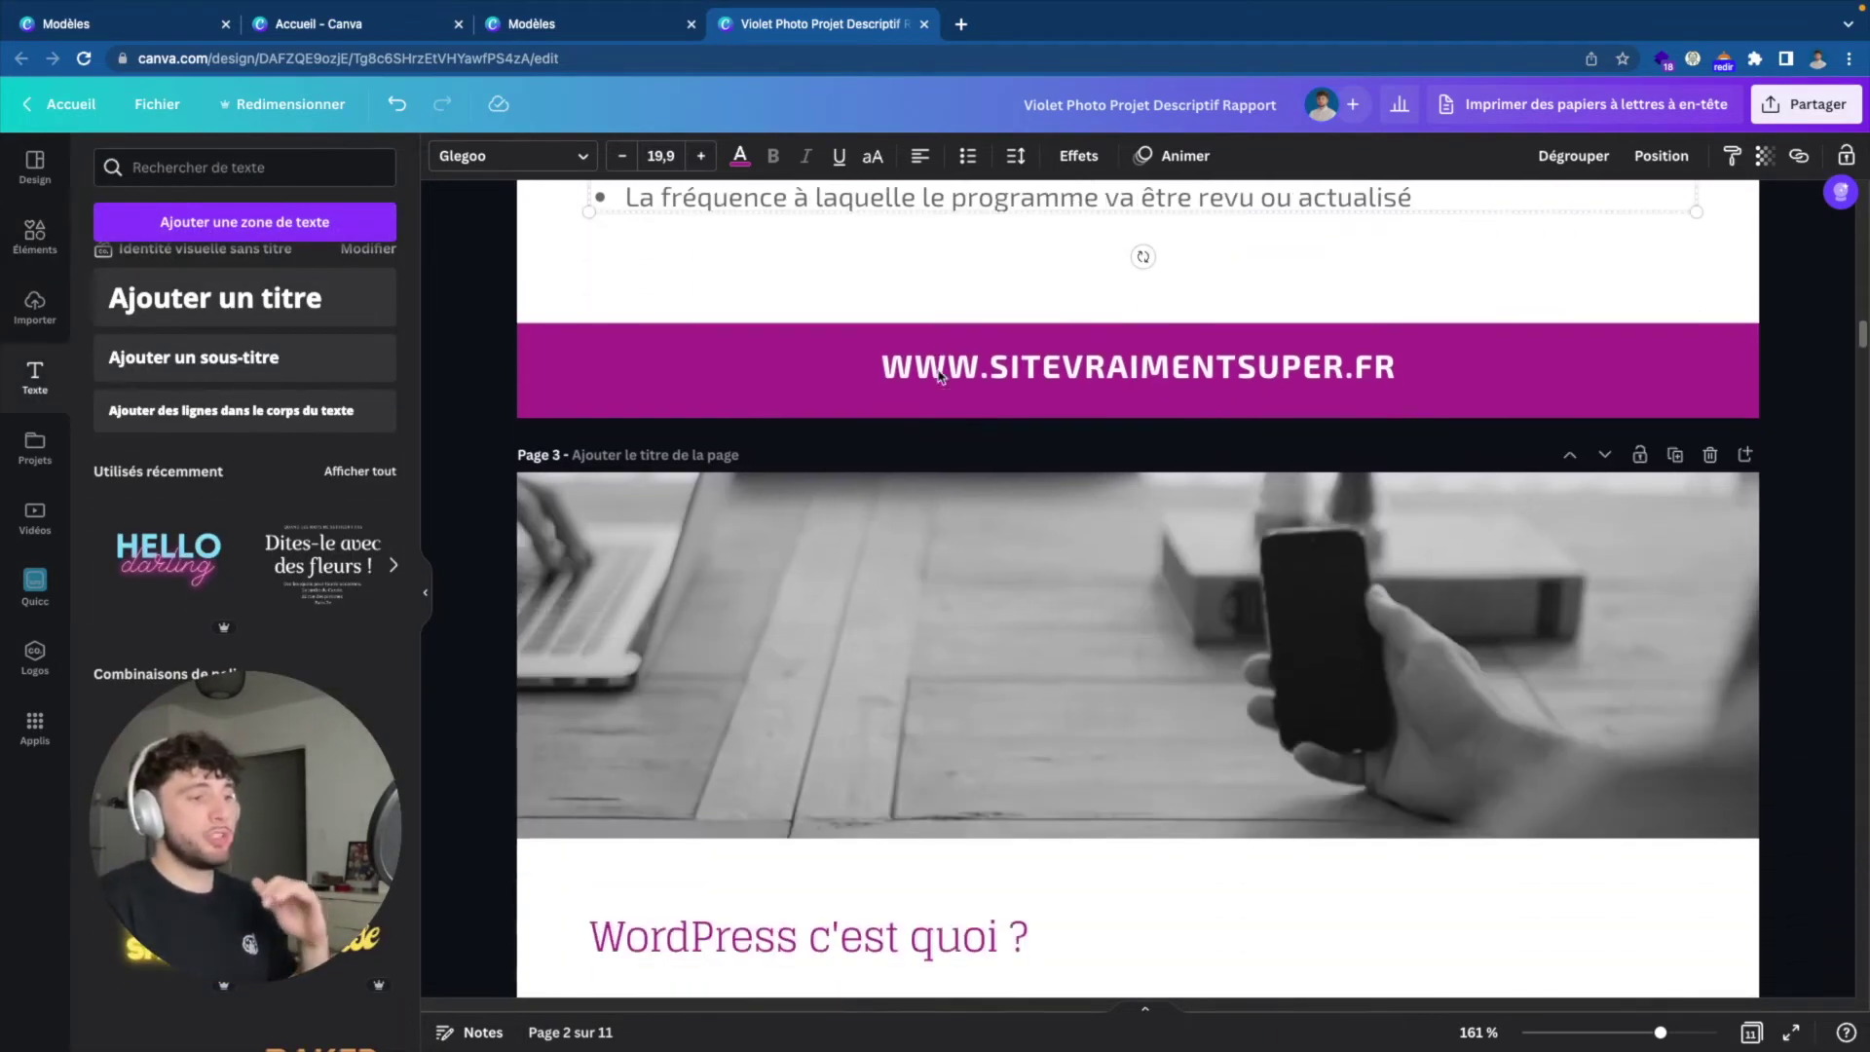
scroll(1002, 447, "down", 2)
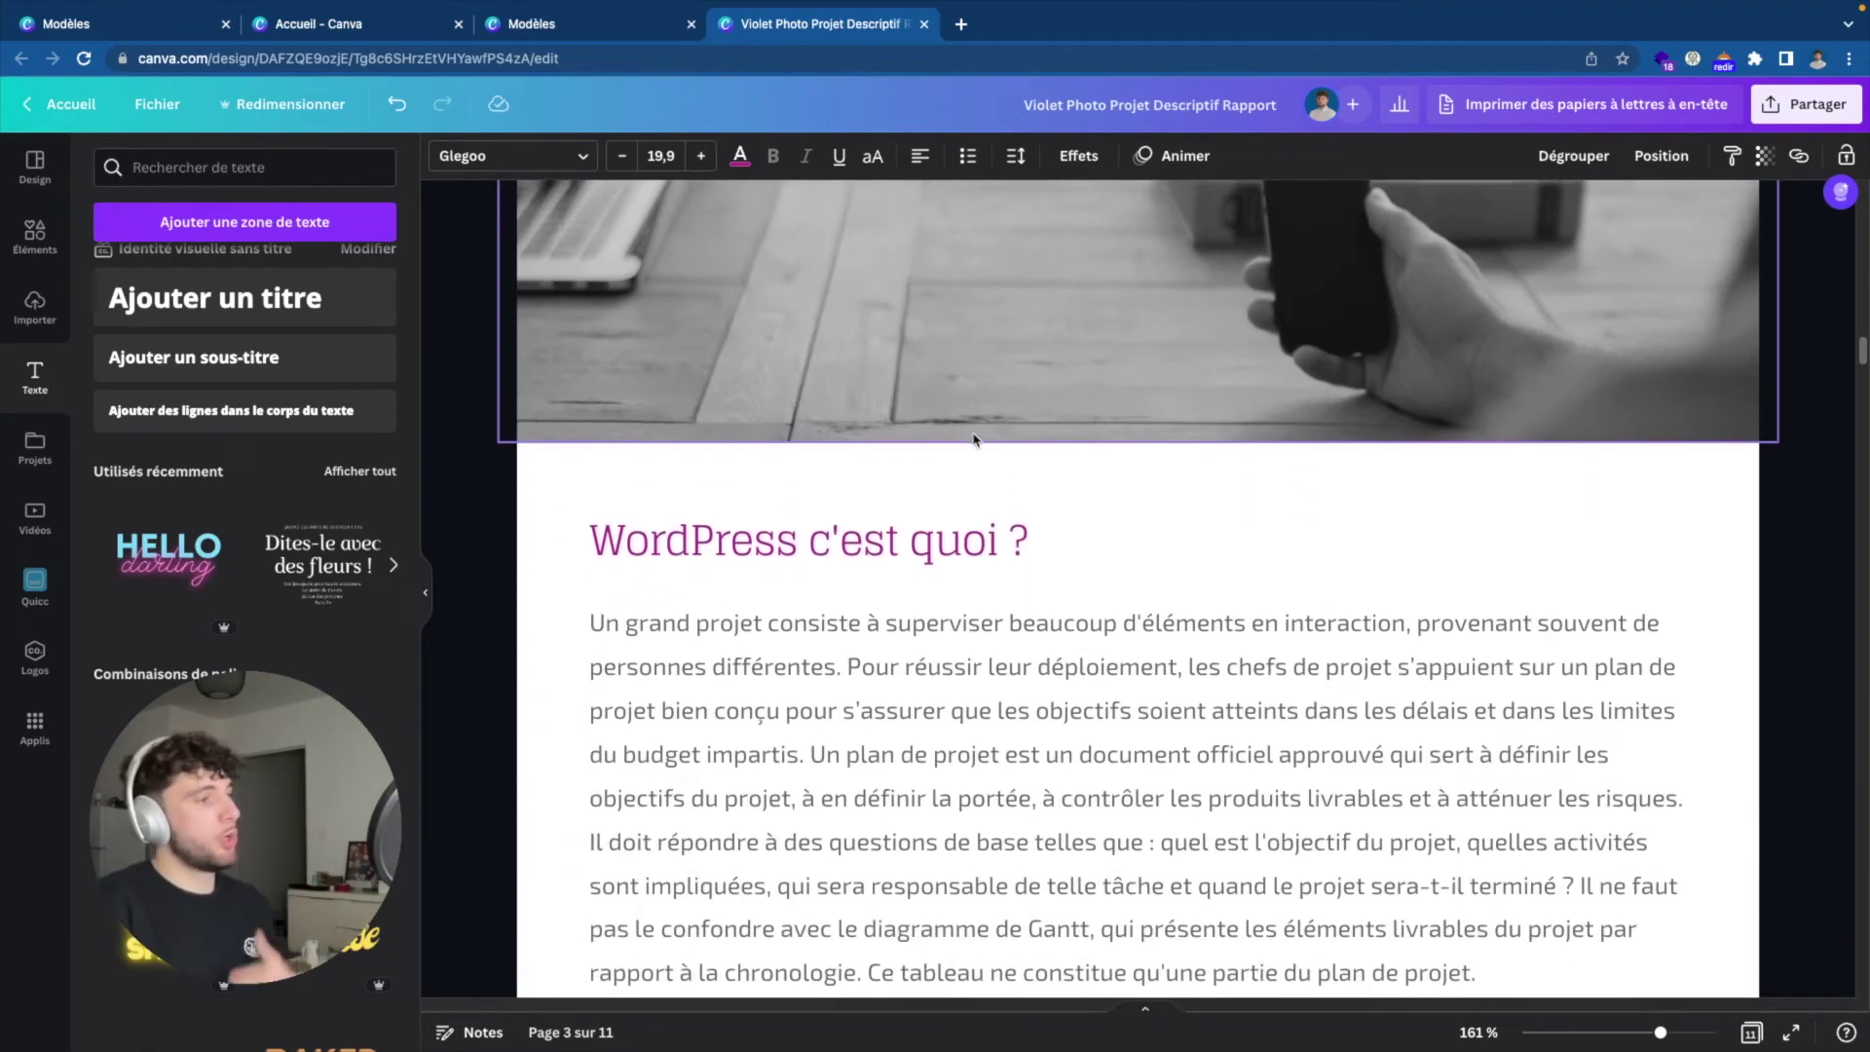
scroll(974, 438, "down", 3)
scroll(982, 445, "down", 3)
scroll(982, 445, "down", 2)
scroll(981, 445, "down", 1)
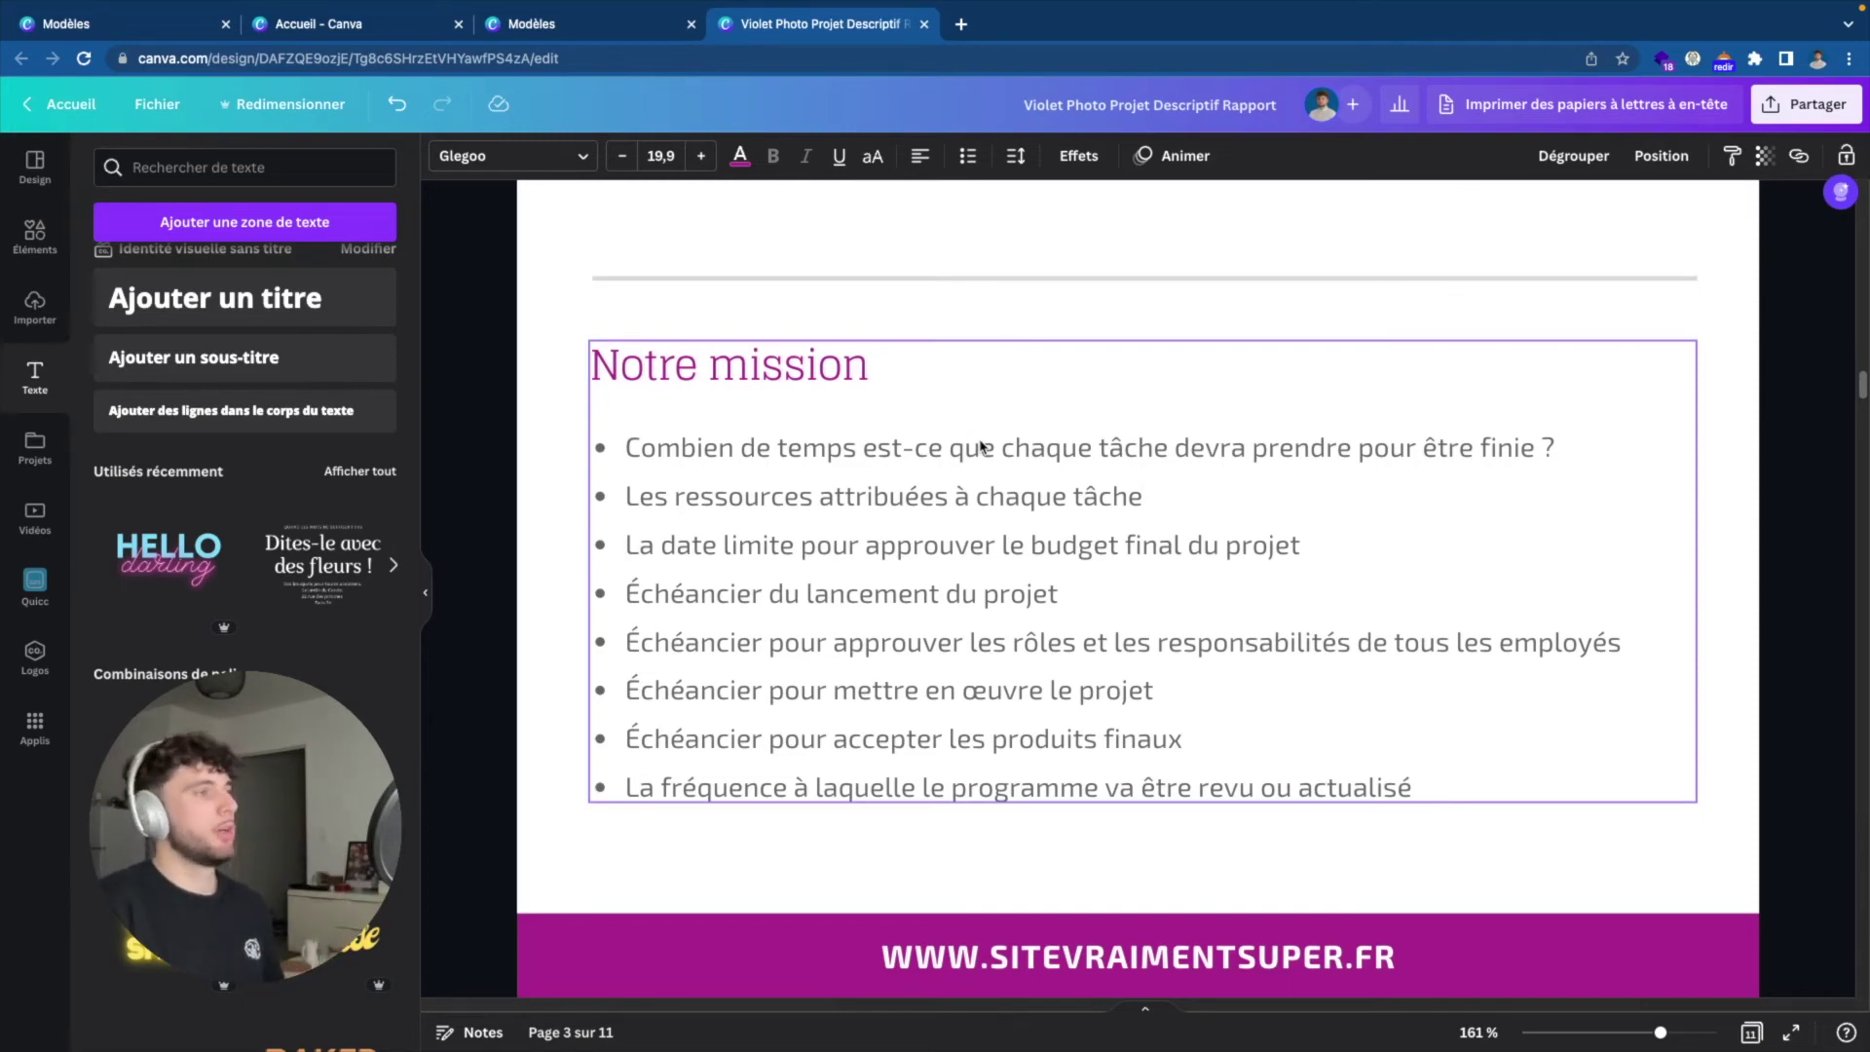
scroll(981, 445, "down", 3)
scroll(981, 445, "down", 3)
scroll(980, 445, "down", 2)
scroll(981, 445, "down", 3)
scroll(981, 445, "down", 1)
scroll(980, 446, "down", 5)
scroll(980, 445, "down", 2)
scroll(981, 445, "down", 4)
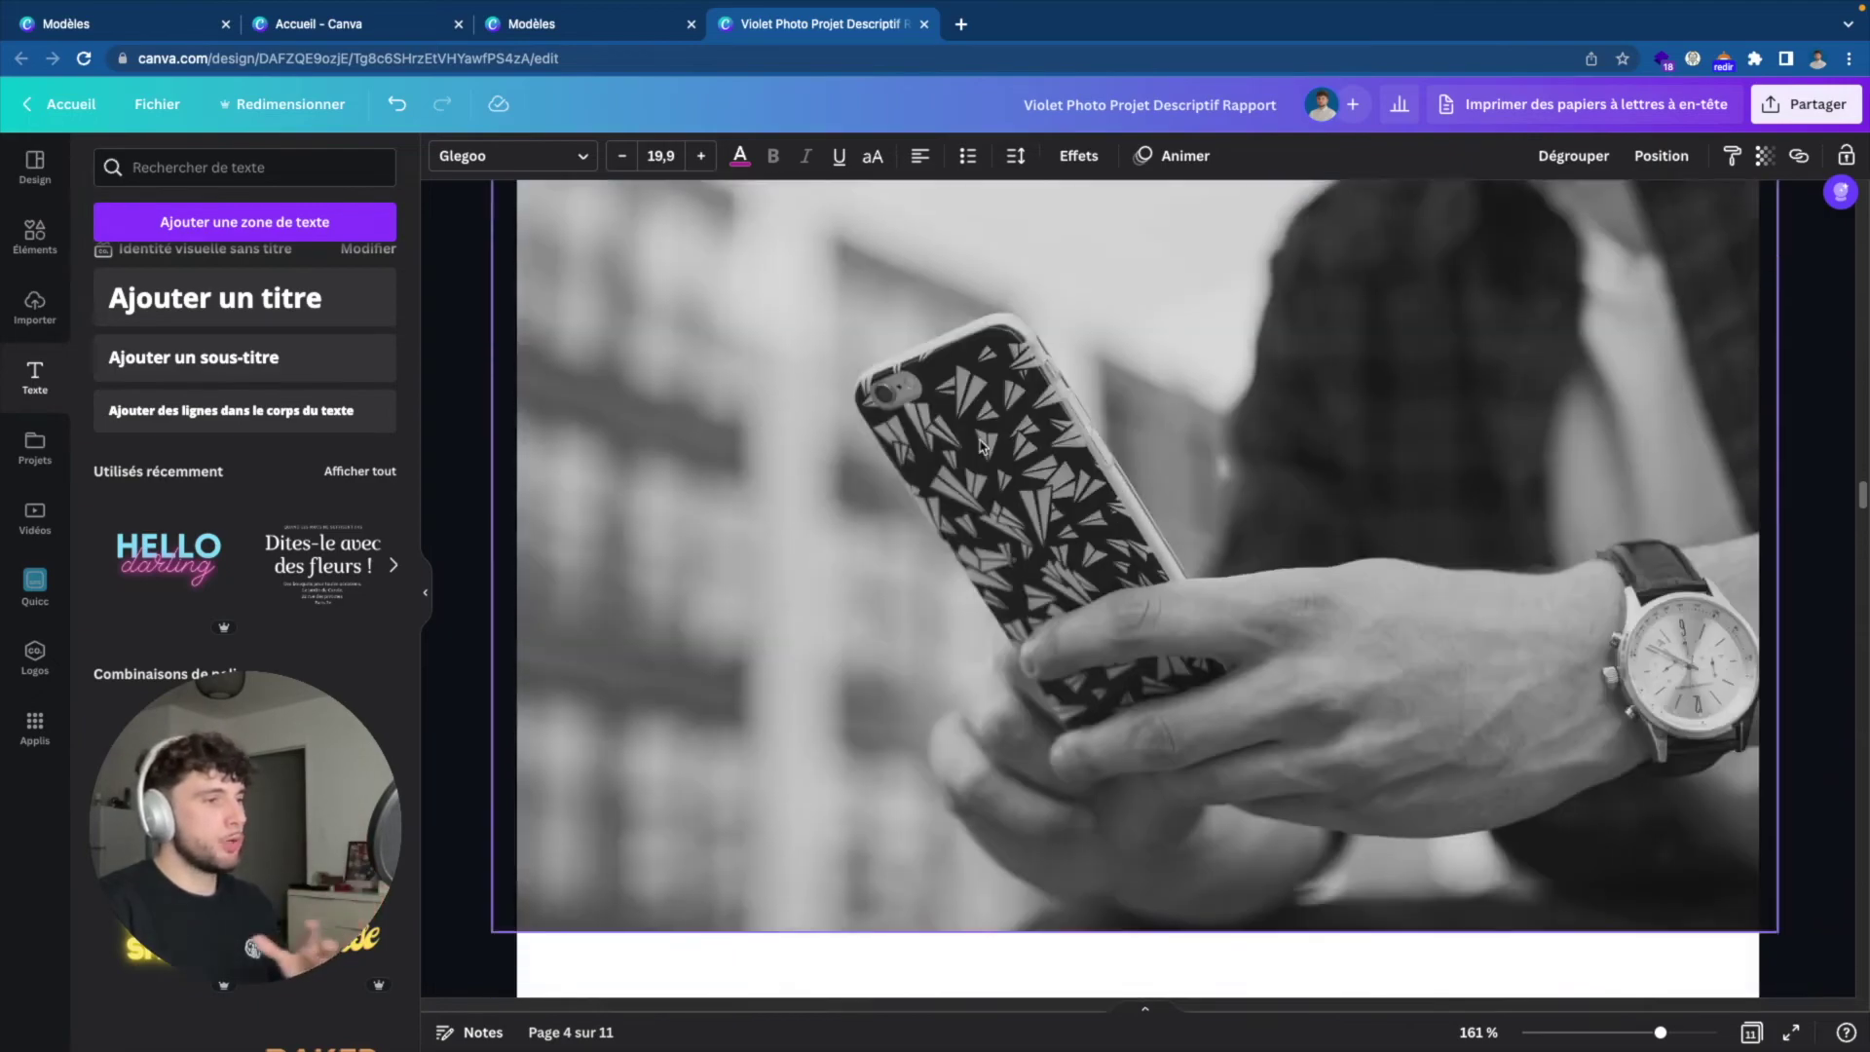
scroll(980, 445, "down", 3)
scroll(980, 440, "down", 5)
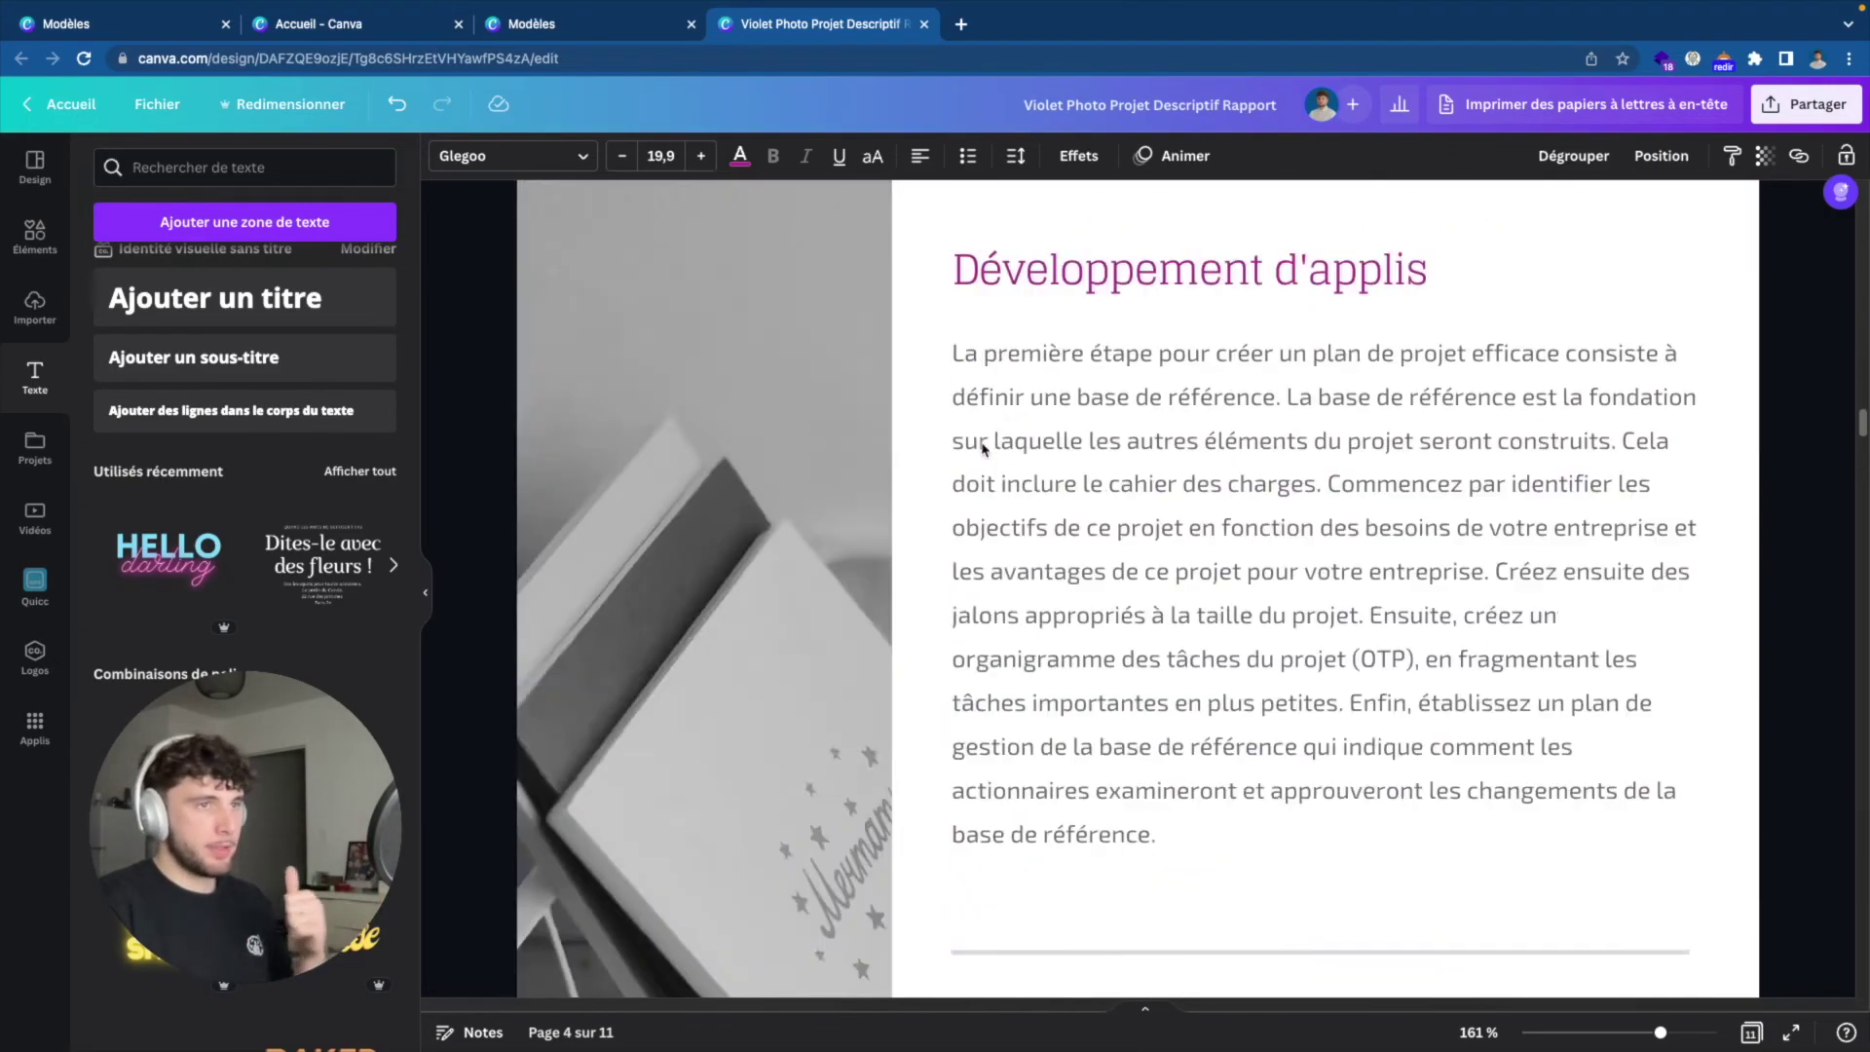
scroll(982, 446, "up", 5)
scroll(982, 446, "up", 5)
scroll(982, 448, "up", 5)
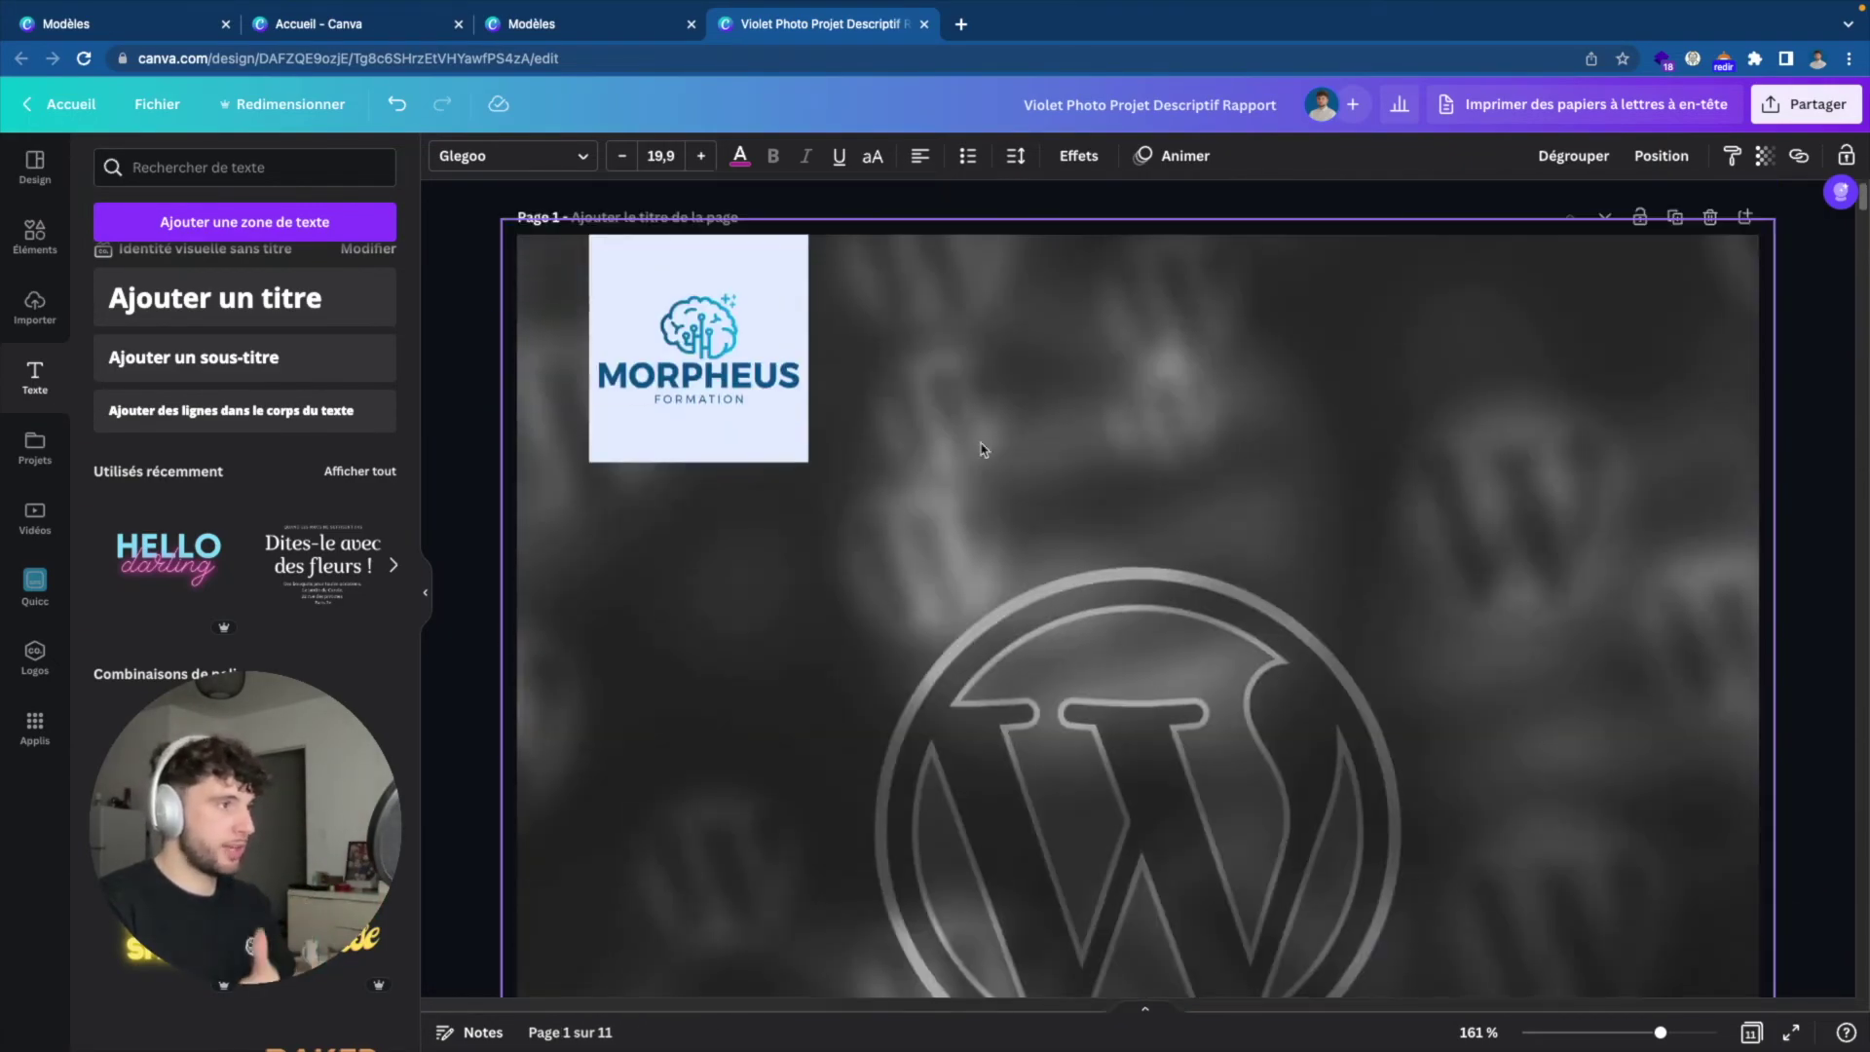
scroll(981, 445, "down", 4)
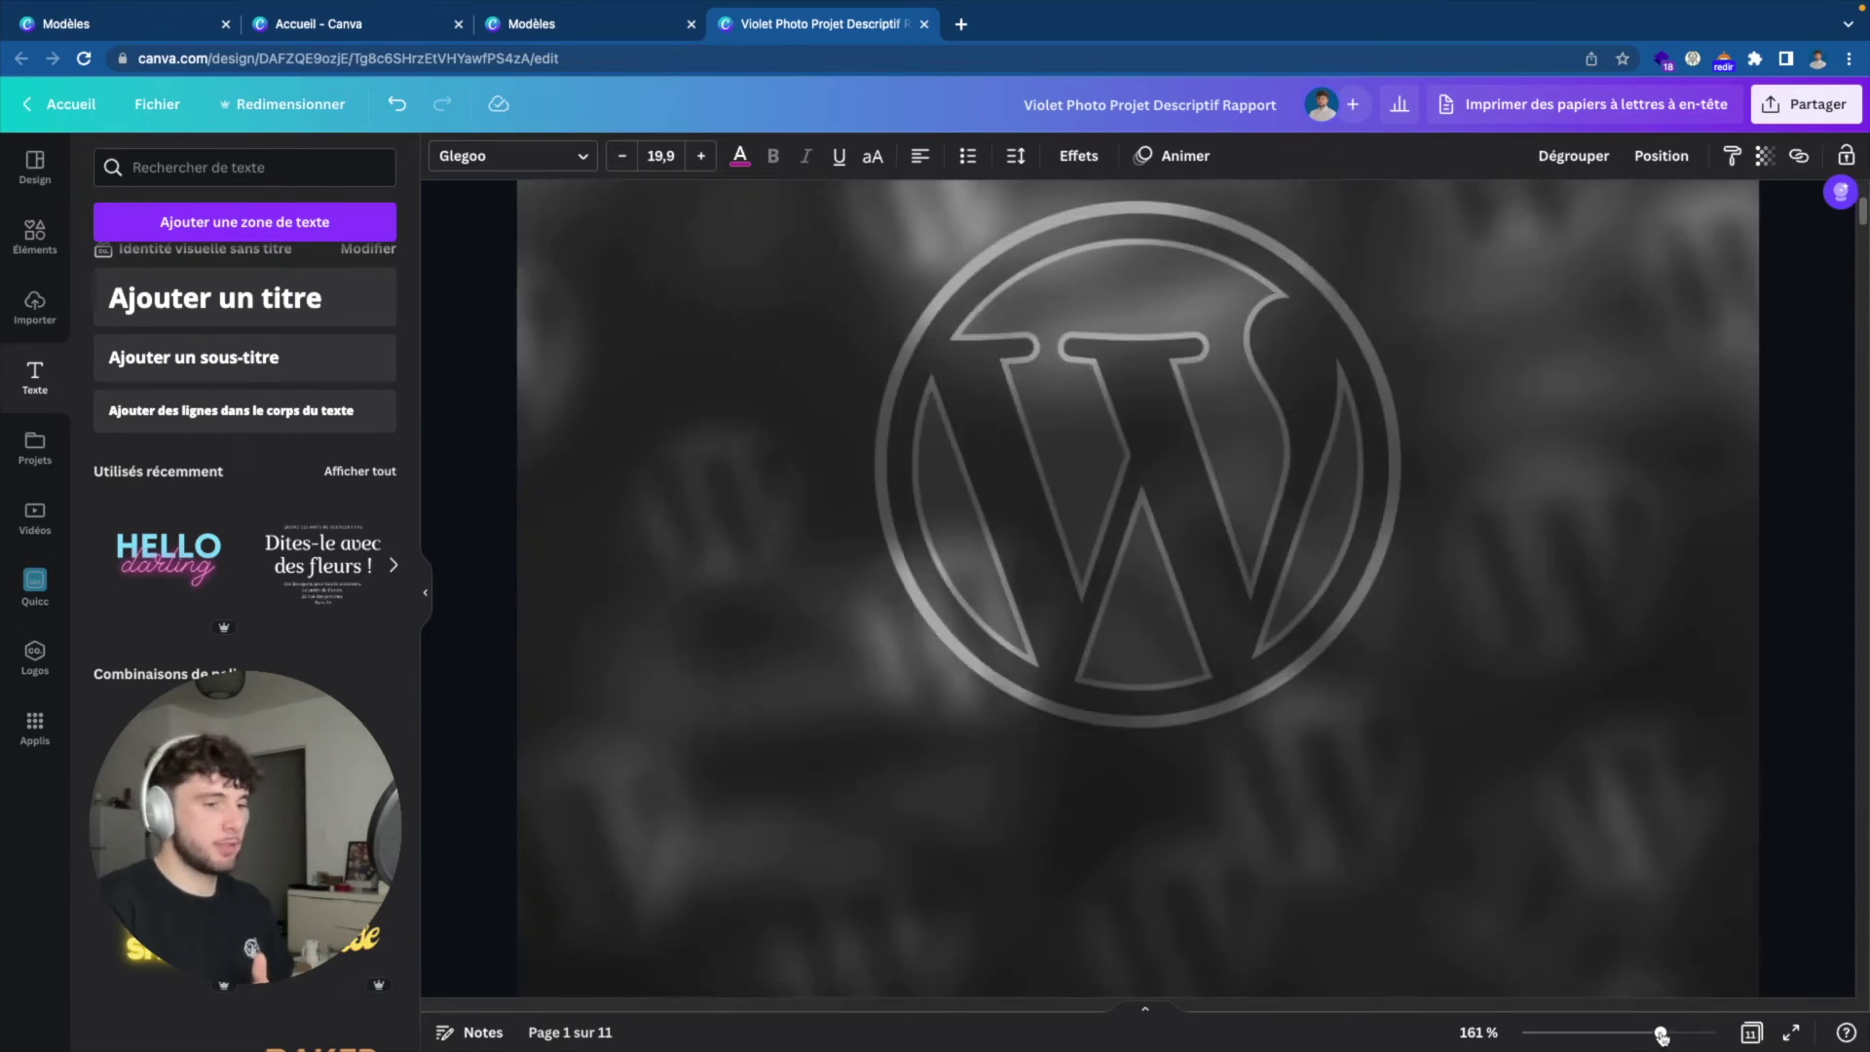
left_click_drag(1660, 1034, 1635, 1032)
scroll(1222, 679, "down", 3)
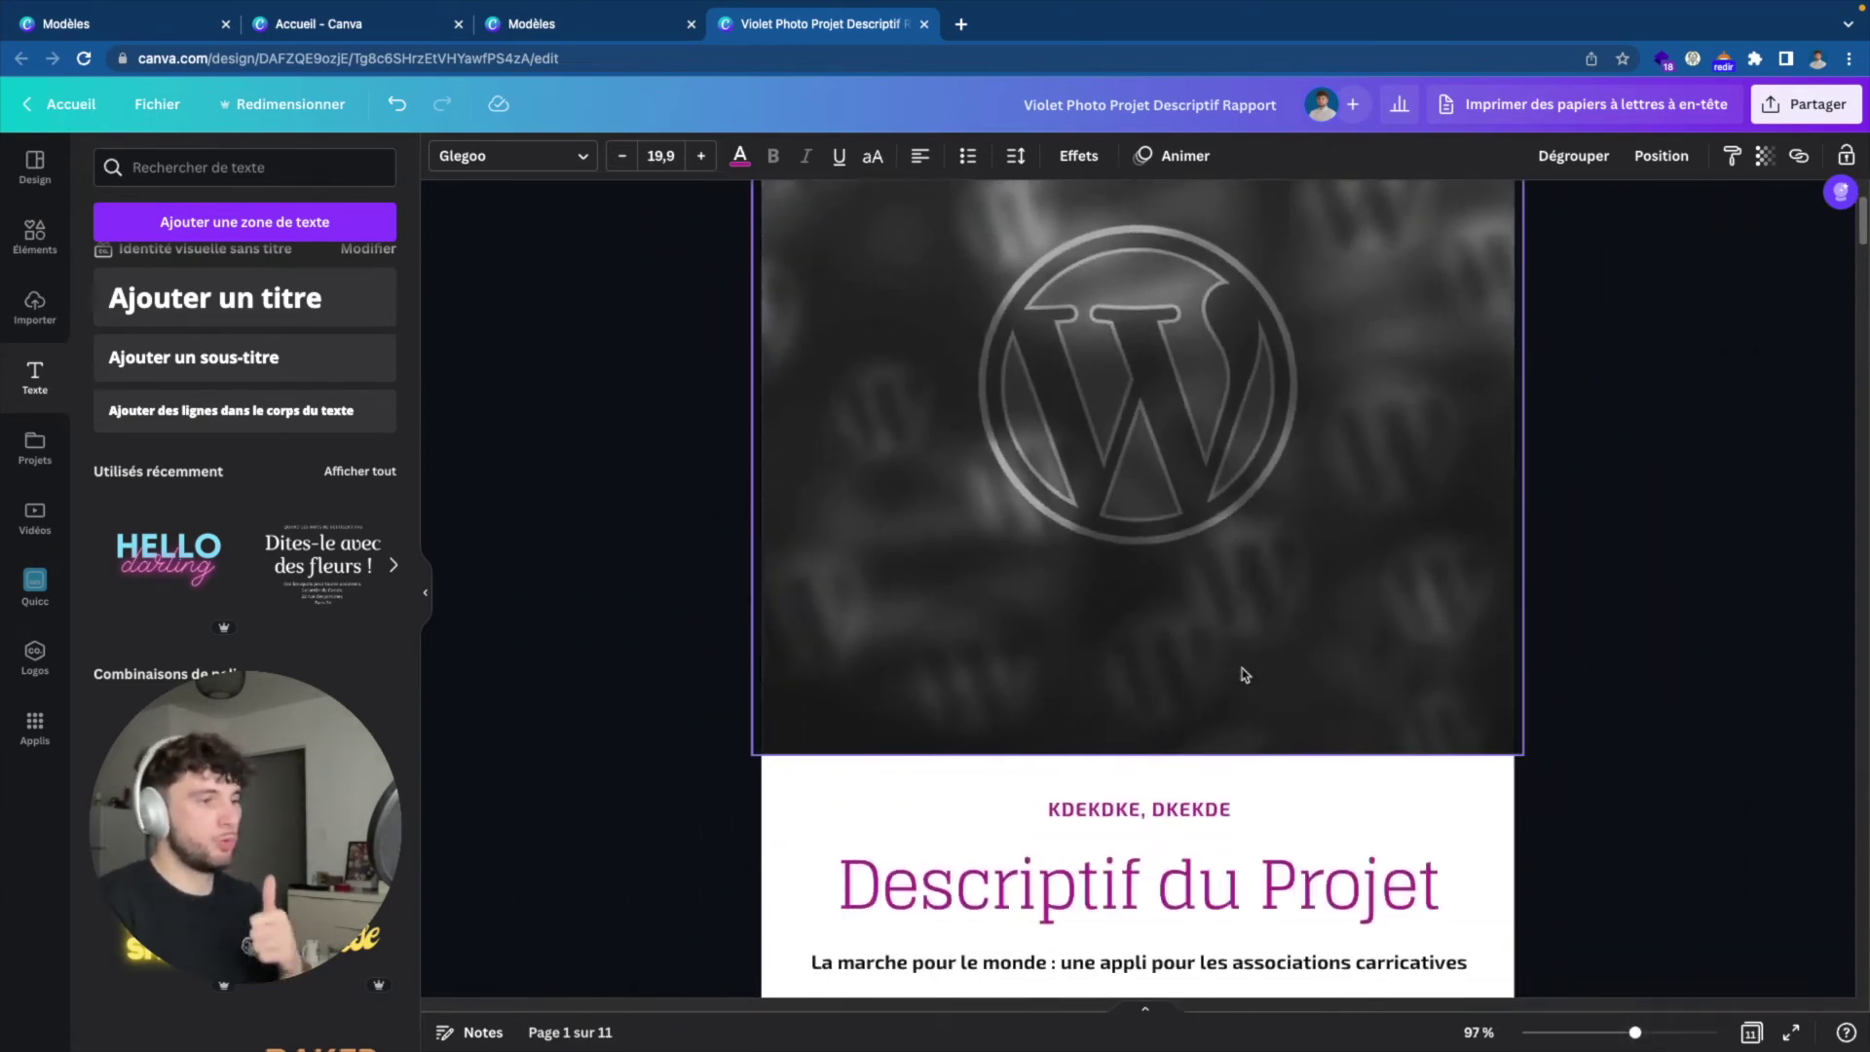
scroll(1243, 674, "down", 3)
scroll(1237, 675, "down", 4)
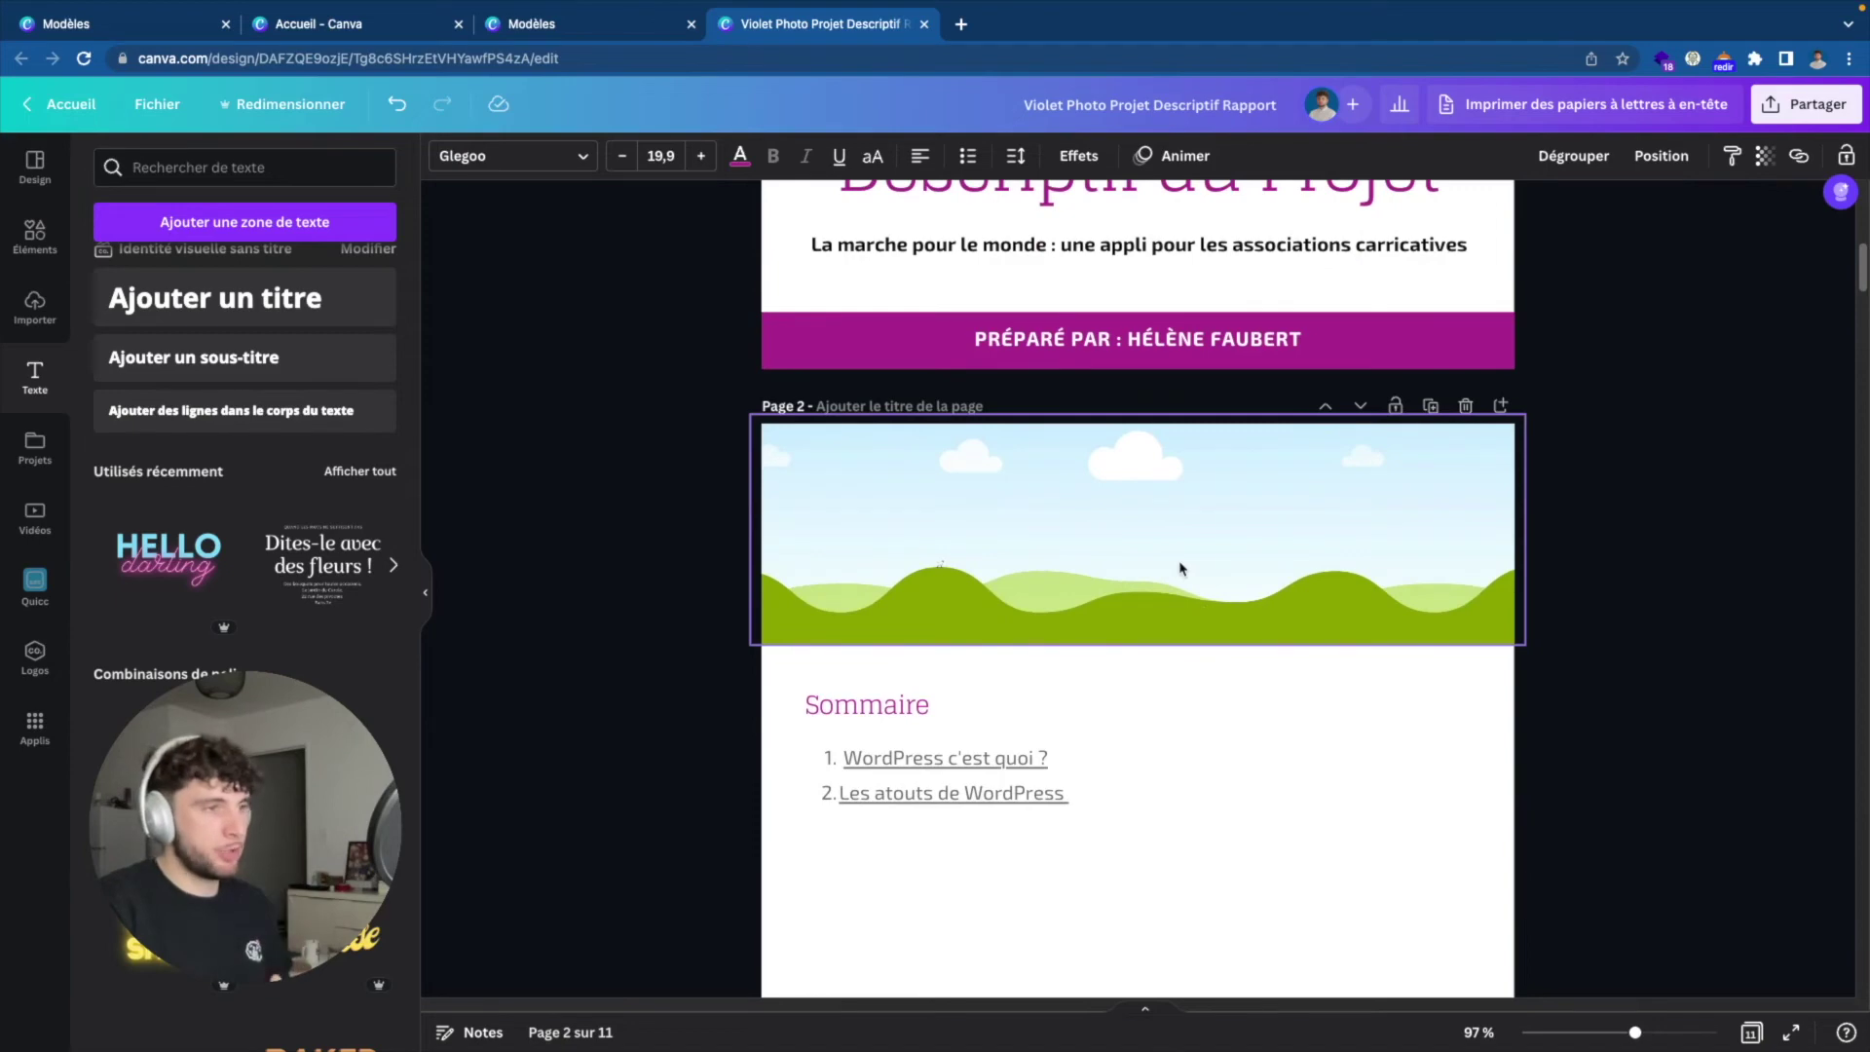
scroll(1180, 569, "down", 3)
scroll(1181, 567, "down", 3)
scroll(1179, 569, "down", 4)
scroll(1179, 568, "down", 2)
scroll(1152, 681, "down", 5)
scroll(1152, 679, "down", 7)
scroll(1151, 679, "down", 10)
scroll(1151, 679, "down", 10)
scroll(1151, 679, "down", 10)
scroll(1152, 679, "down", 8)
scroll(1154, 677, "up", 2)
scroll(1091, 584, "up", 4)
scroll(1042, 501, "up", 2)
scroll(1049, 507, "up", 1)
scroll(1013, 487, "down", 2)
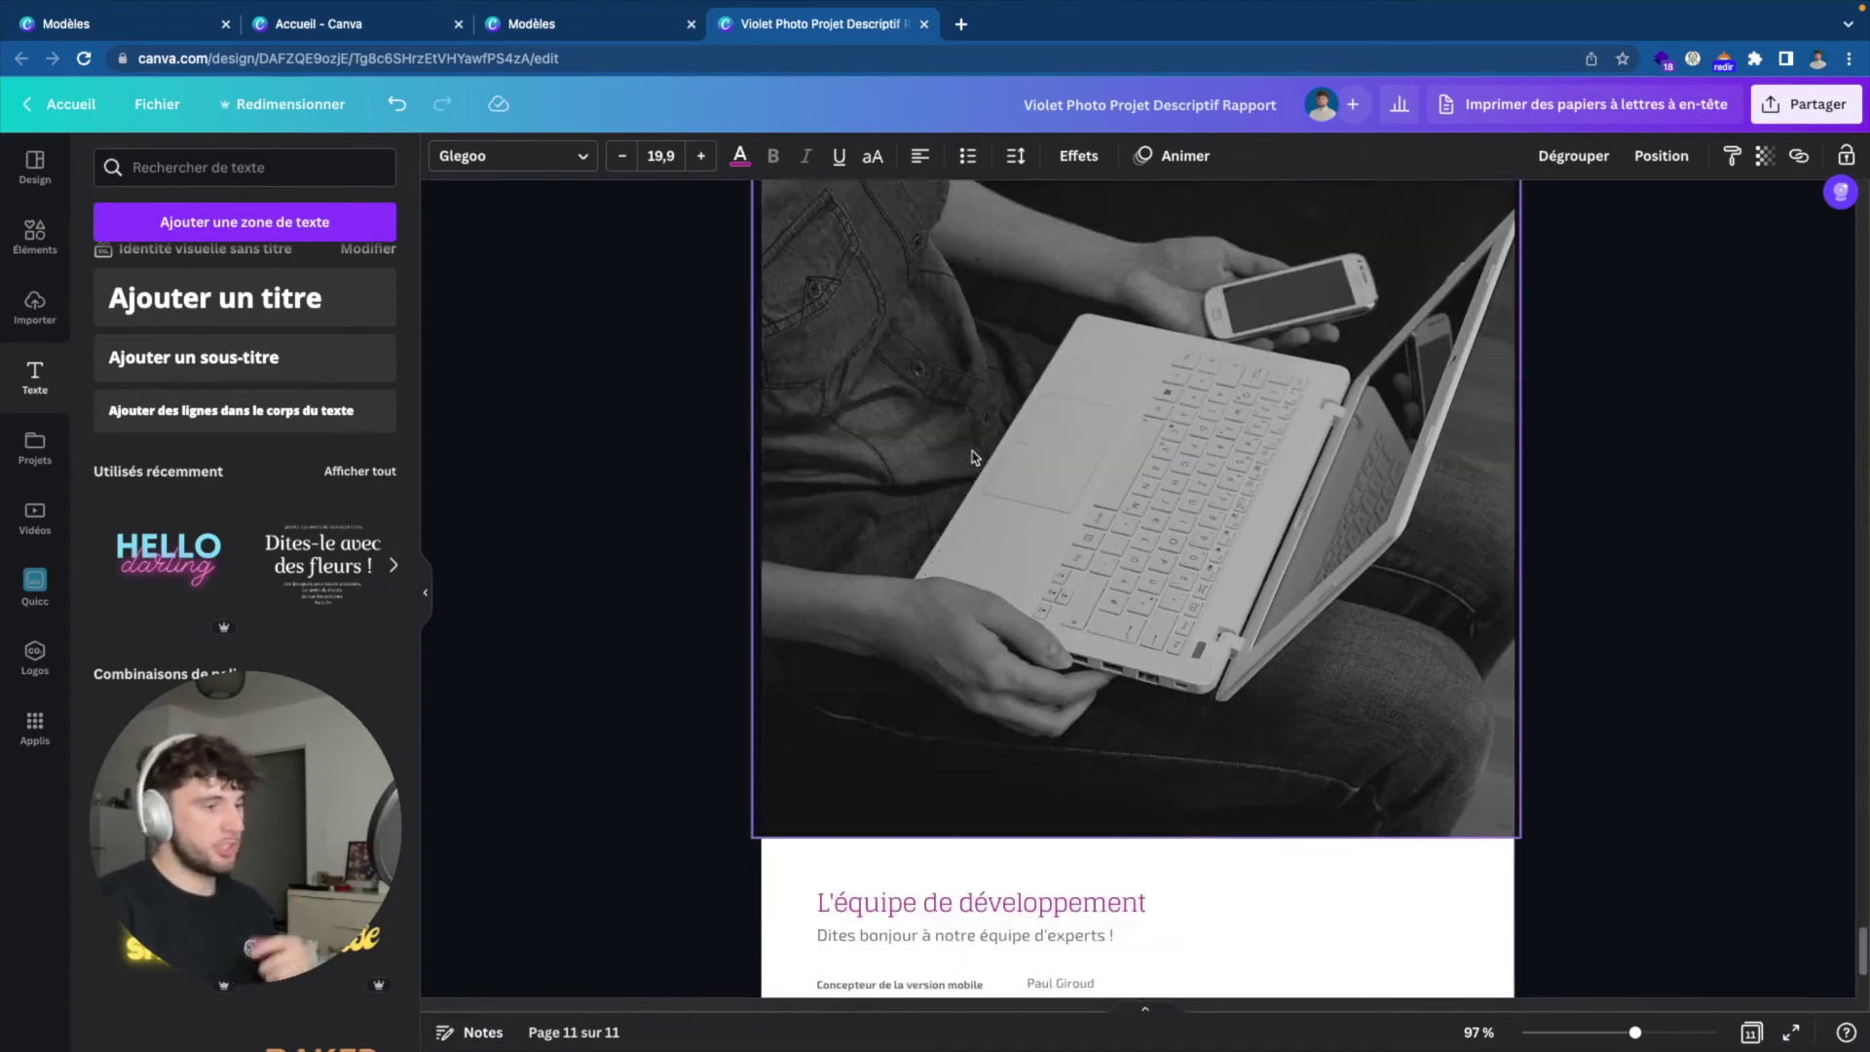
scroll(974, 457, "down", 3)
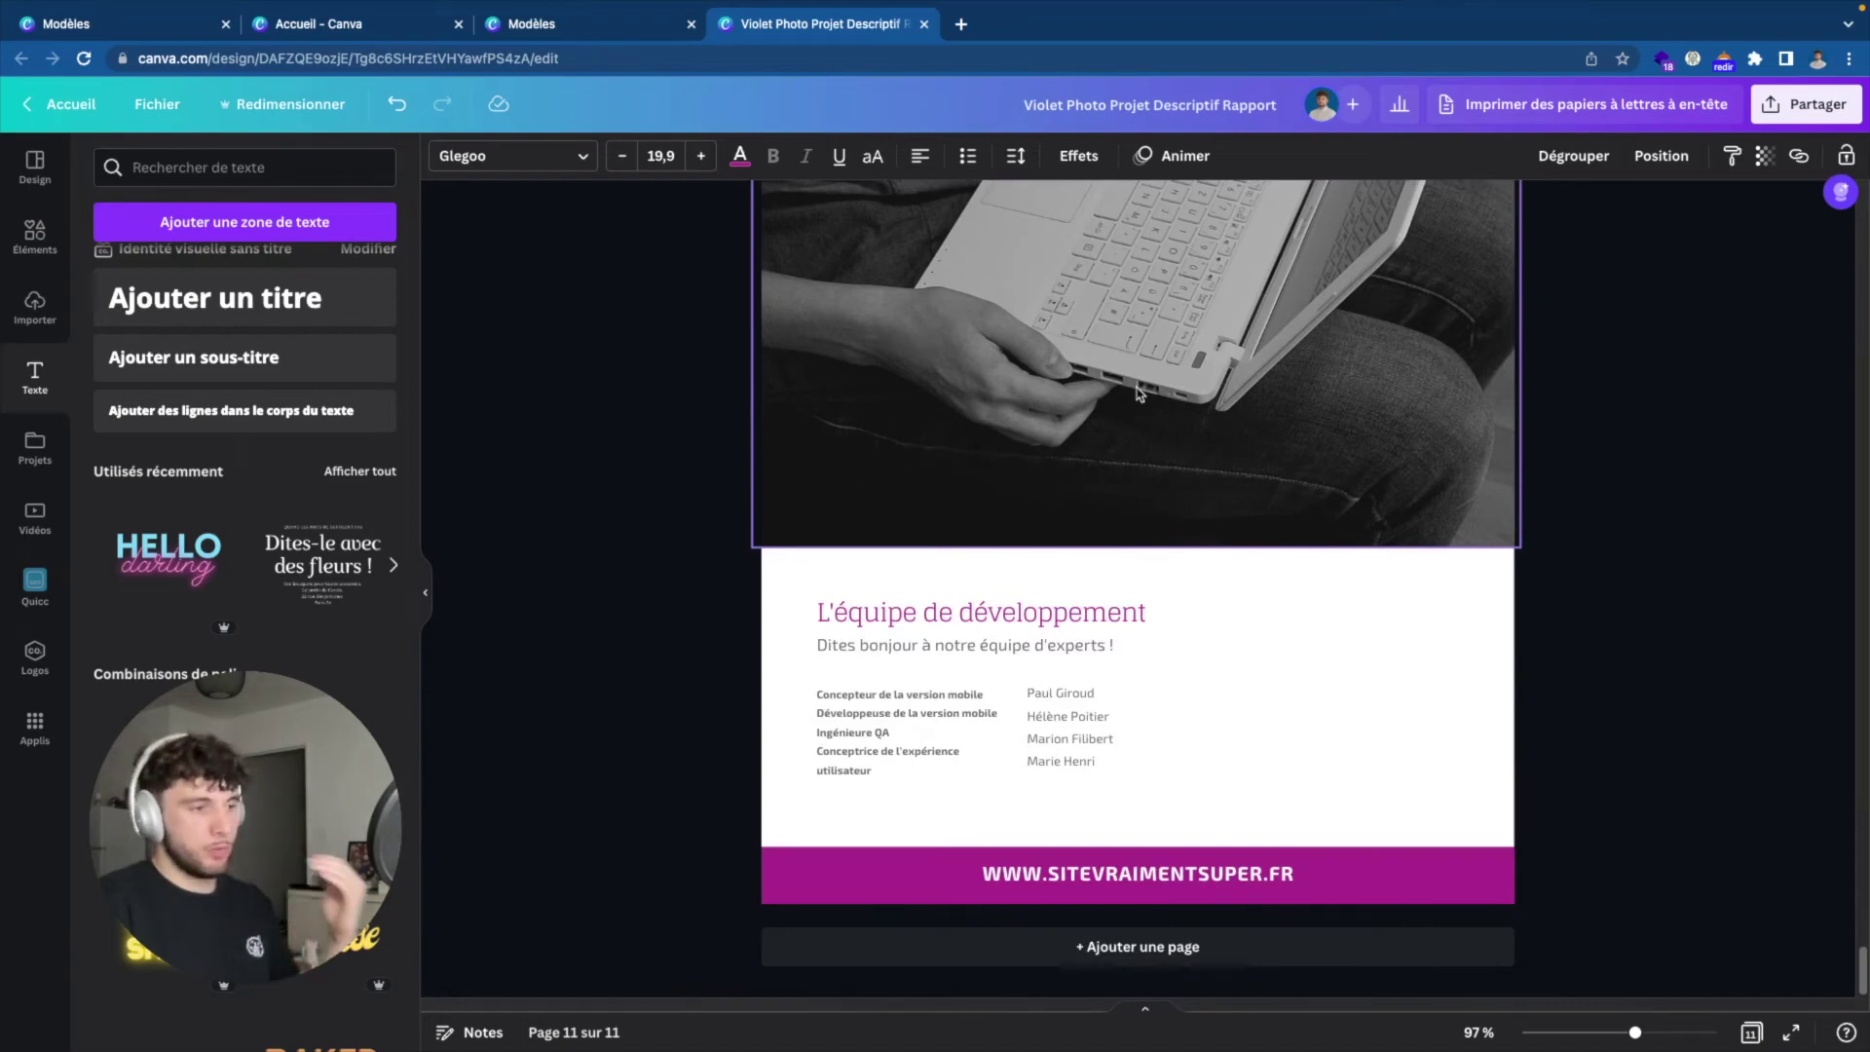
scroll(1075, 531, "up", 1)
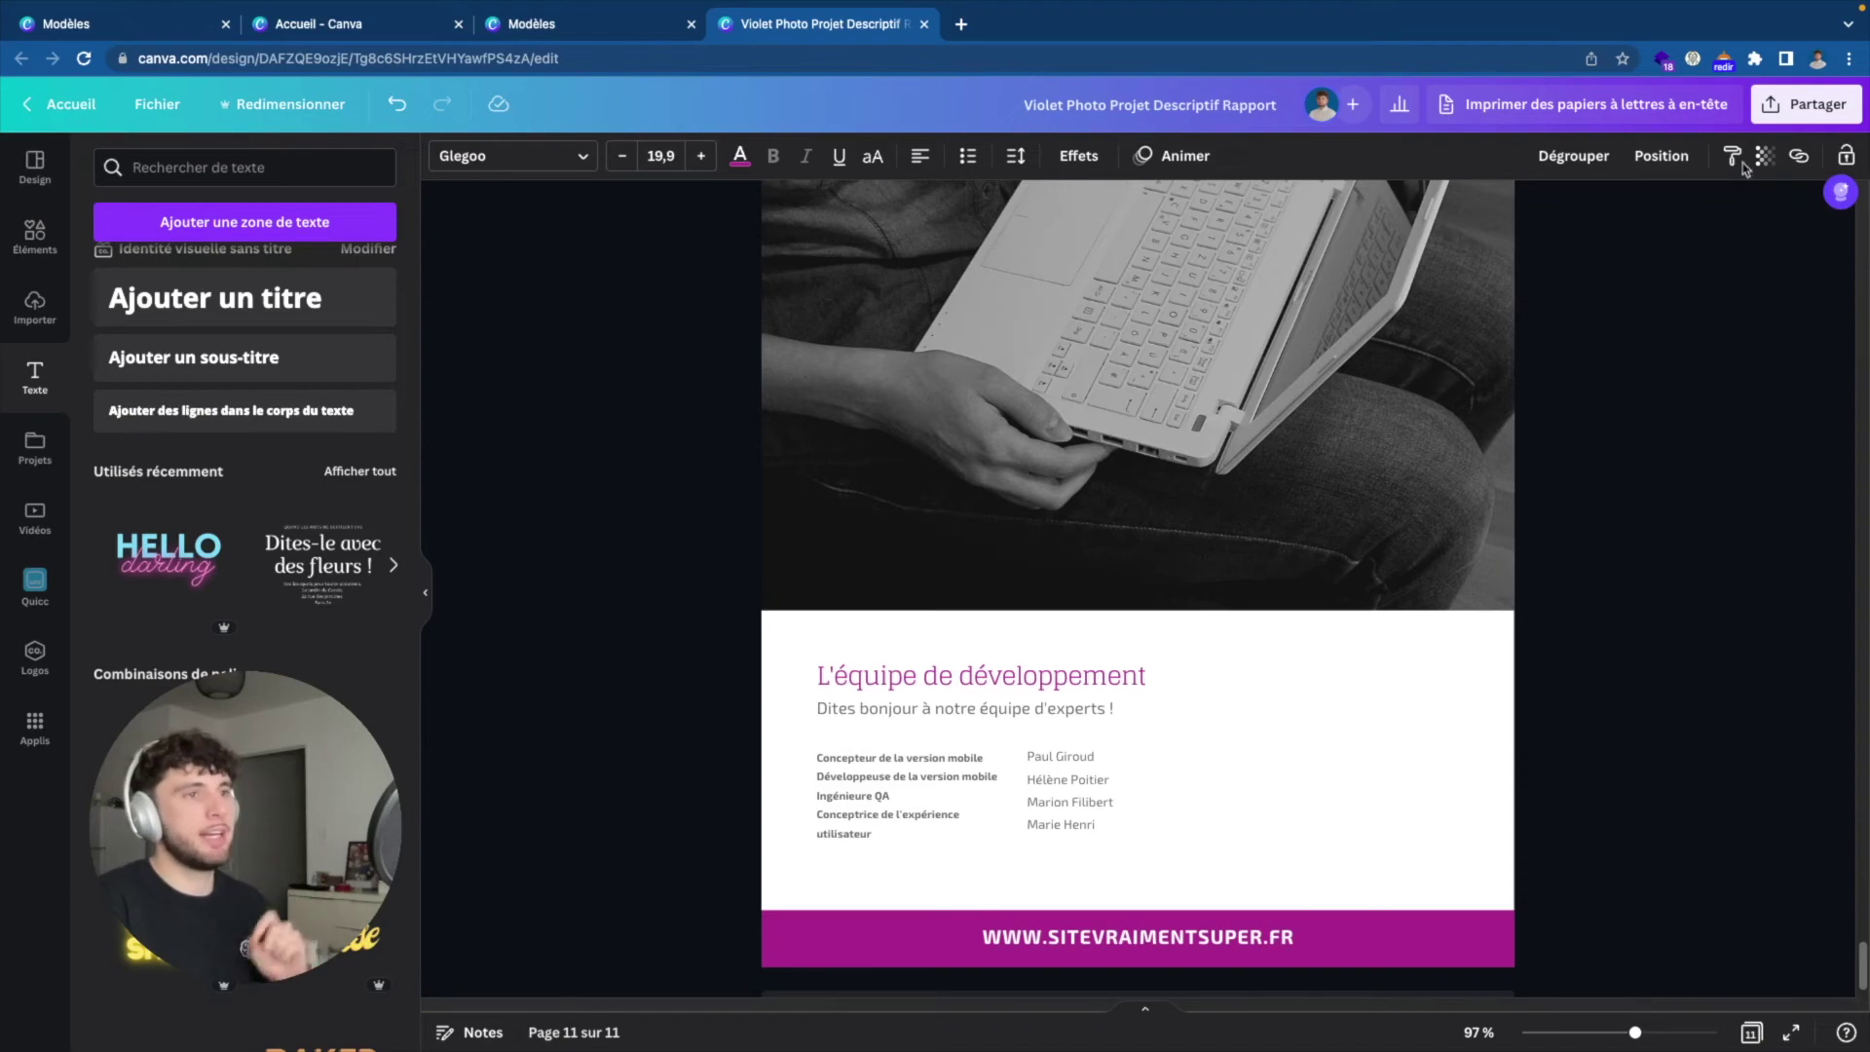
left_click(1798, 117)
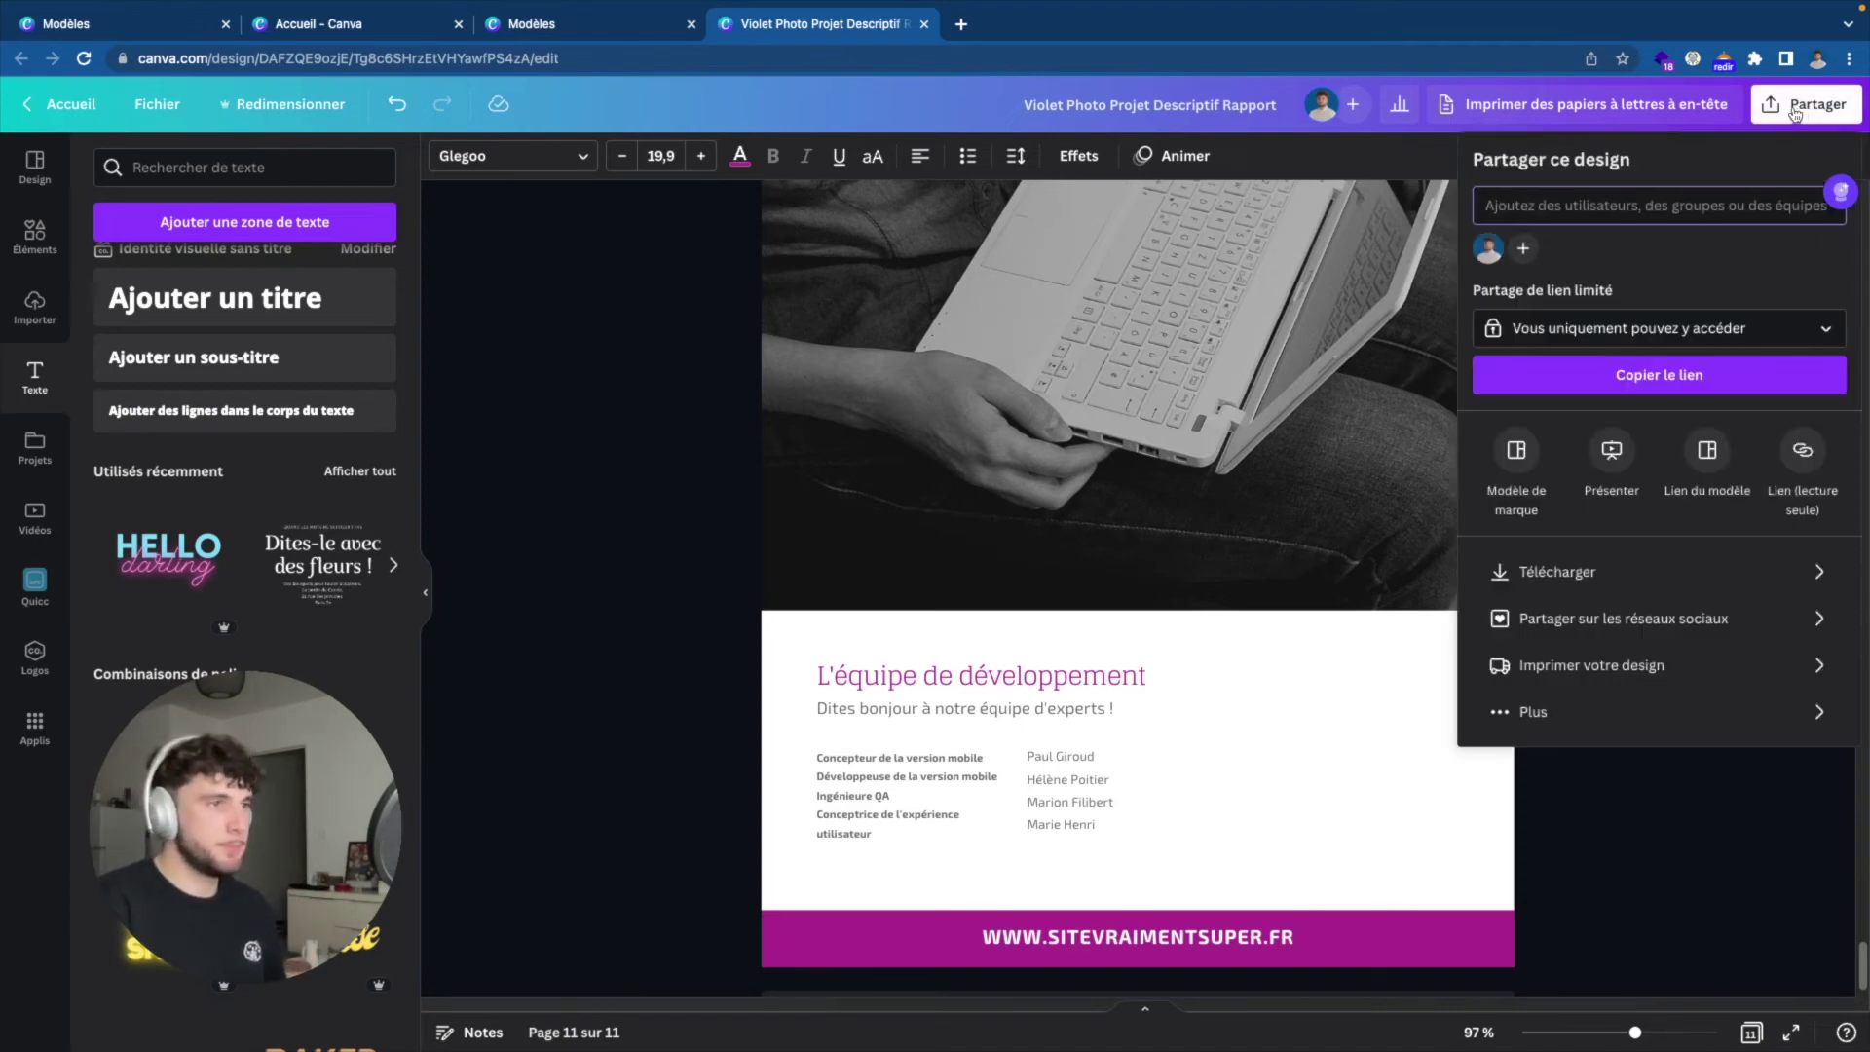
Download the report as a PDF standard file with all 11 pages selected.
left_click(1555, 572)
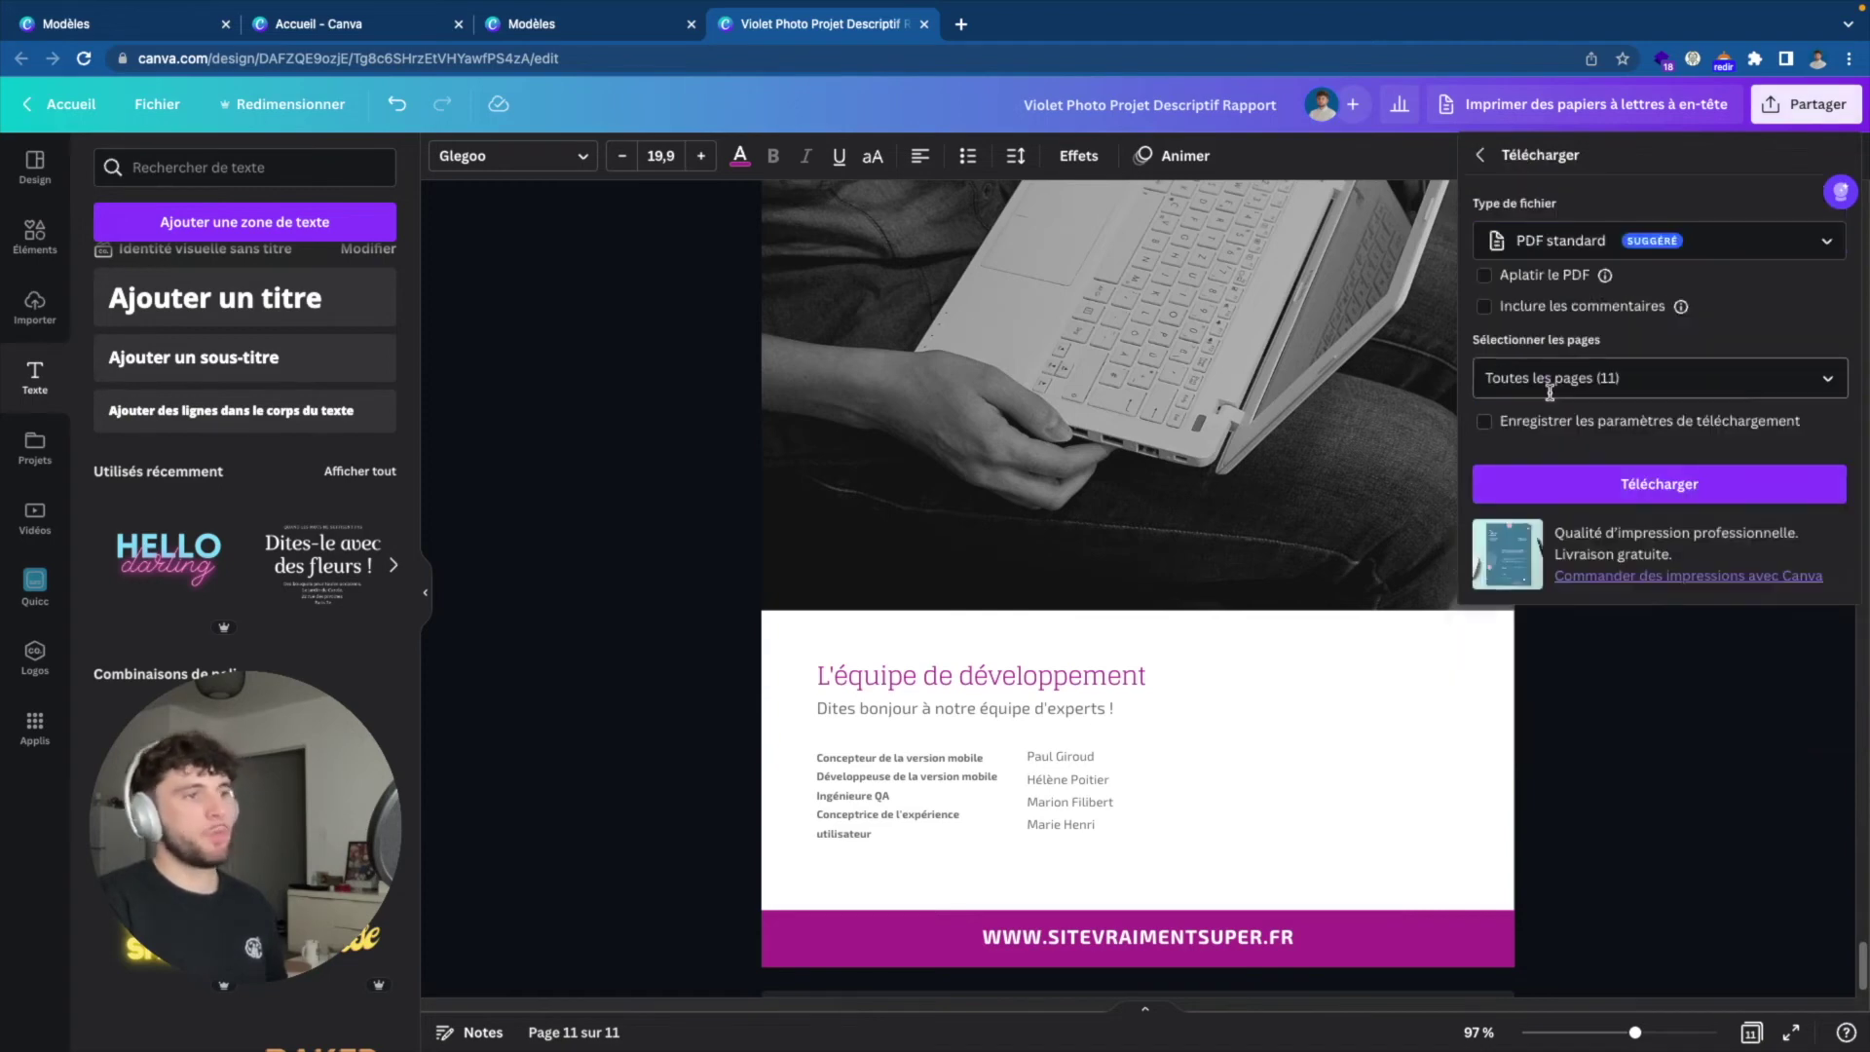
left_click(1561, 252)
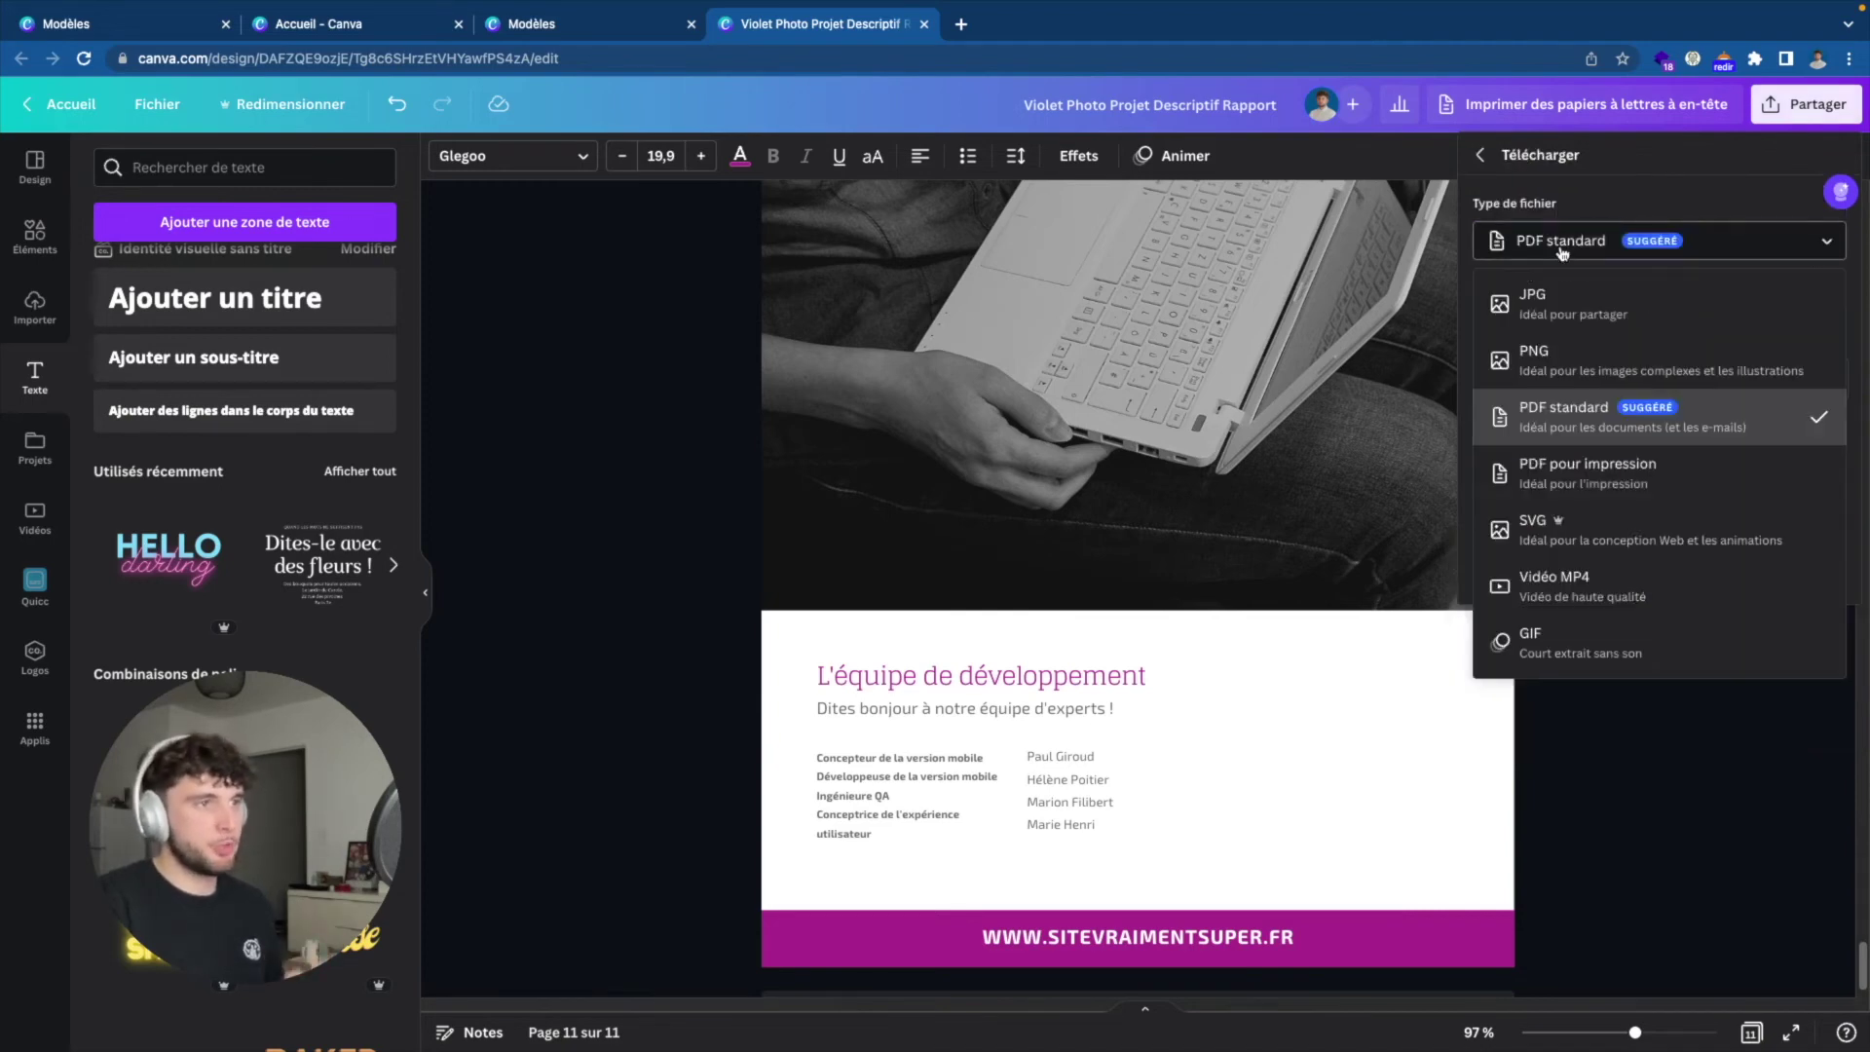
left_click(1587, 433)
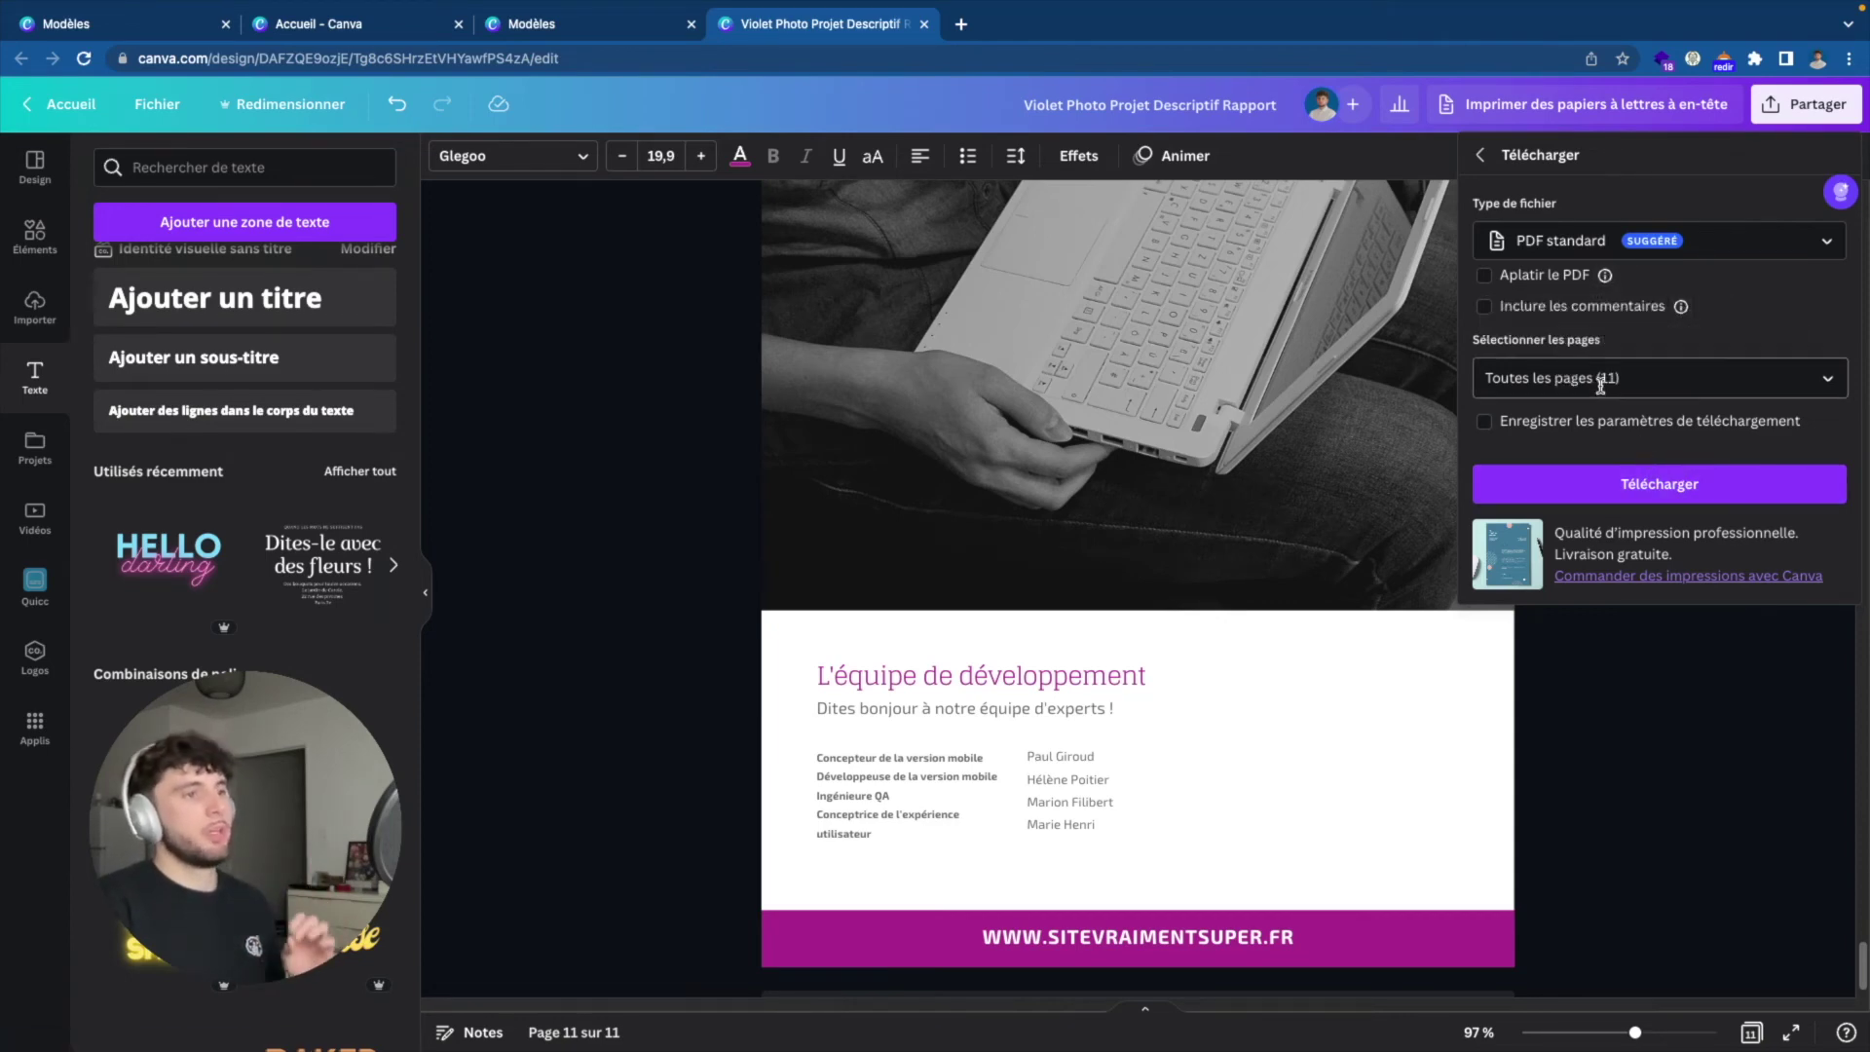
left_click(1629, 483)
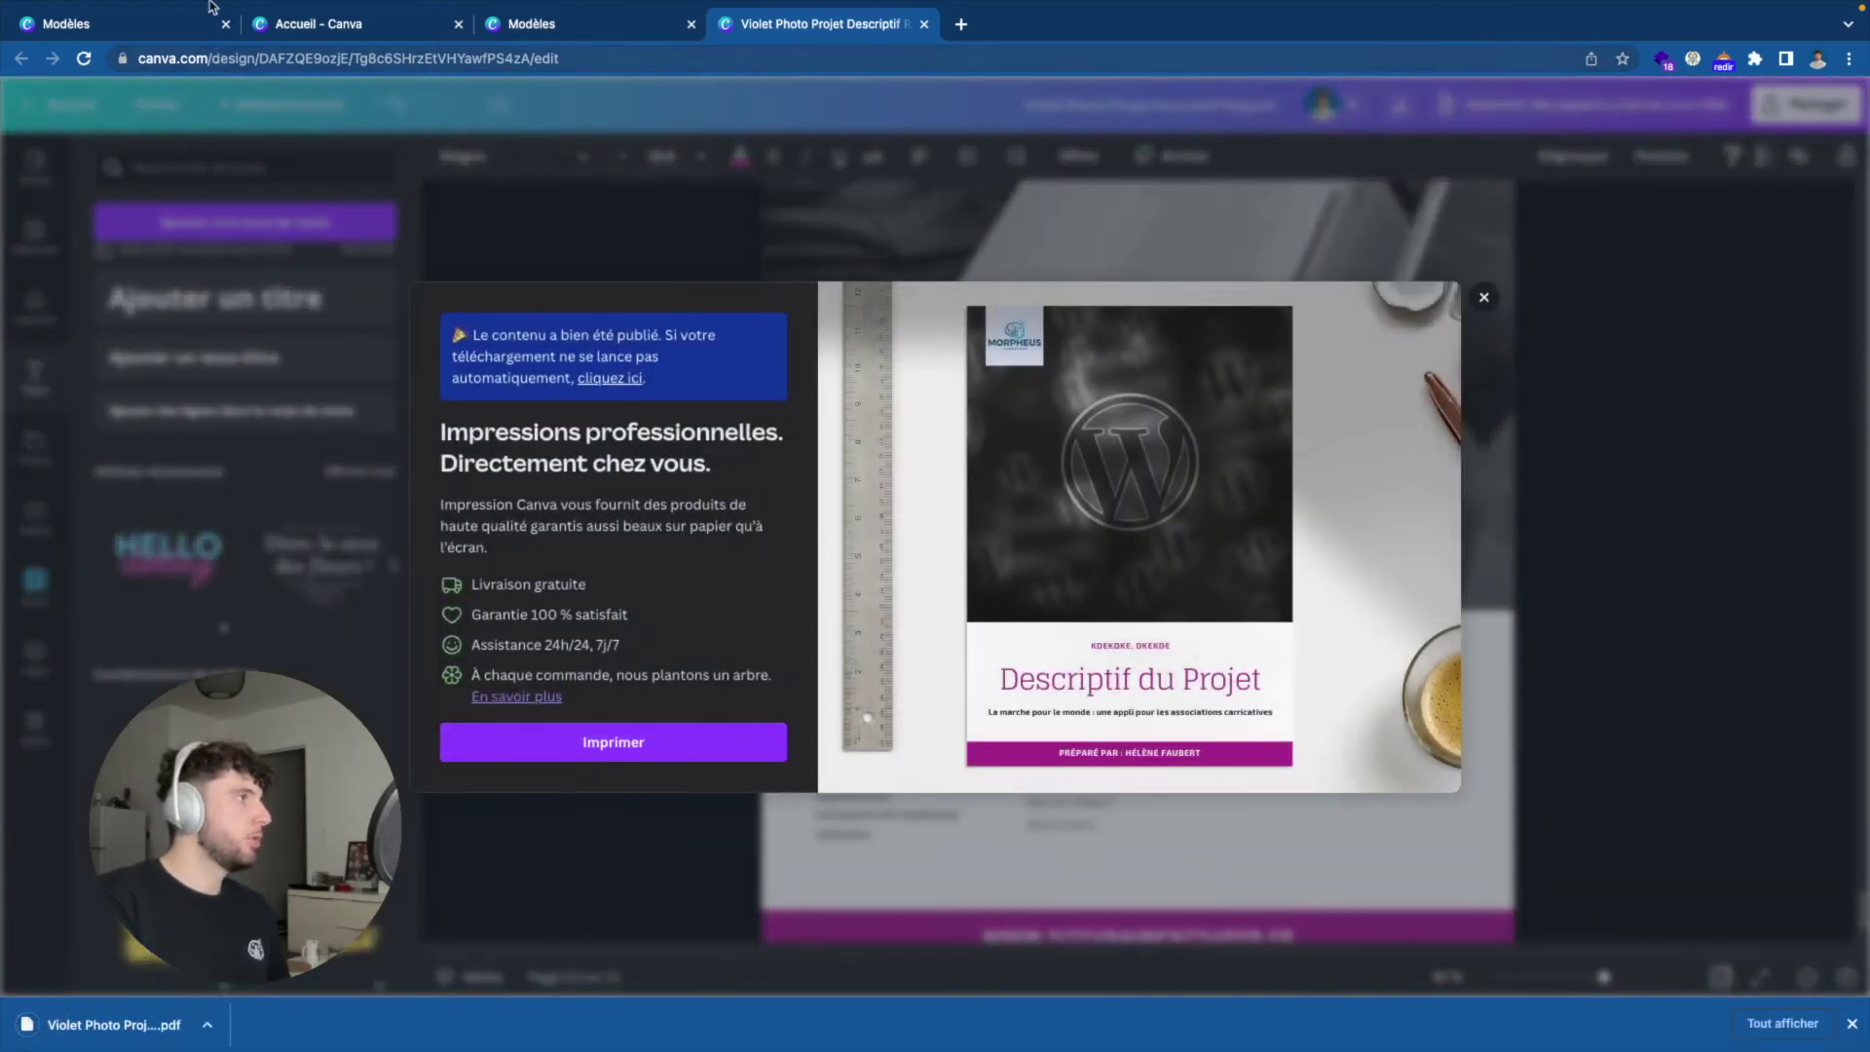
Open the downloaded PDF and test the first Sommaire link, 'WordPress c'est quoi ?'.
left_click(117, 1025)
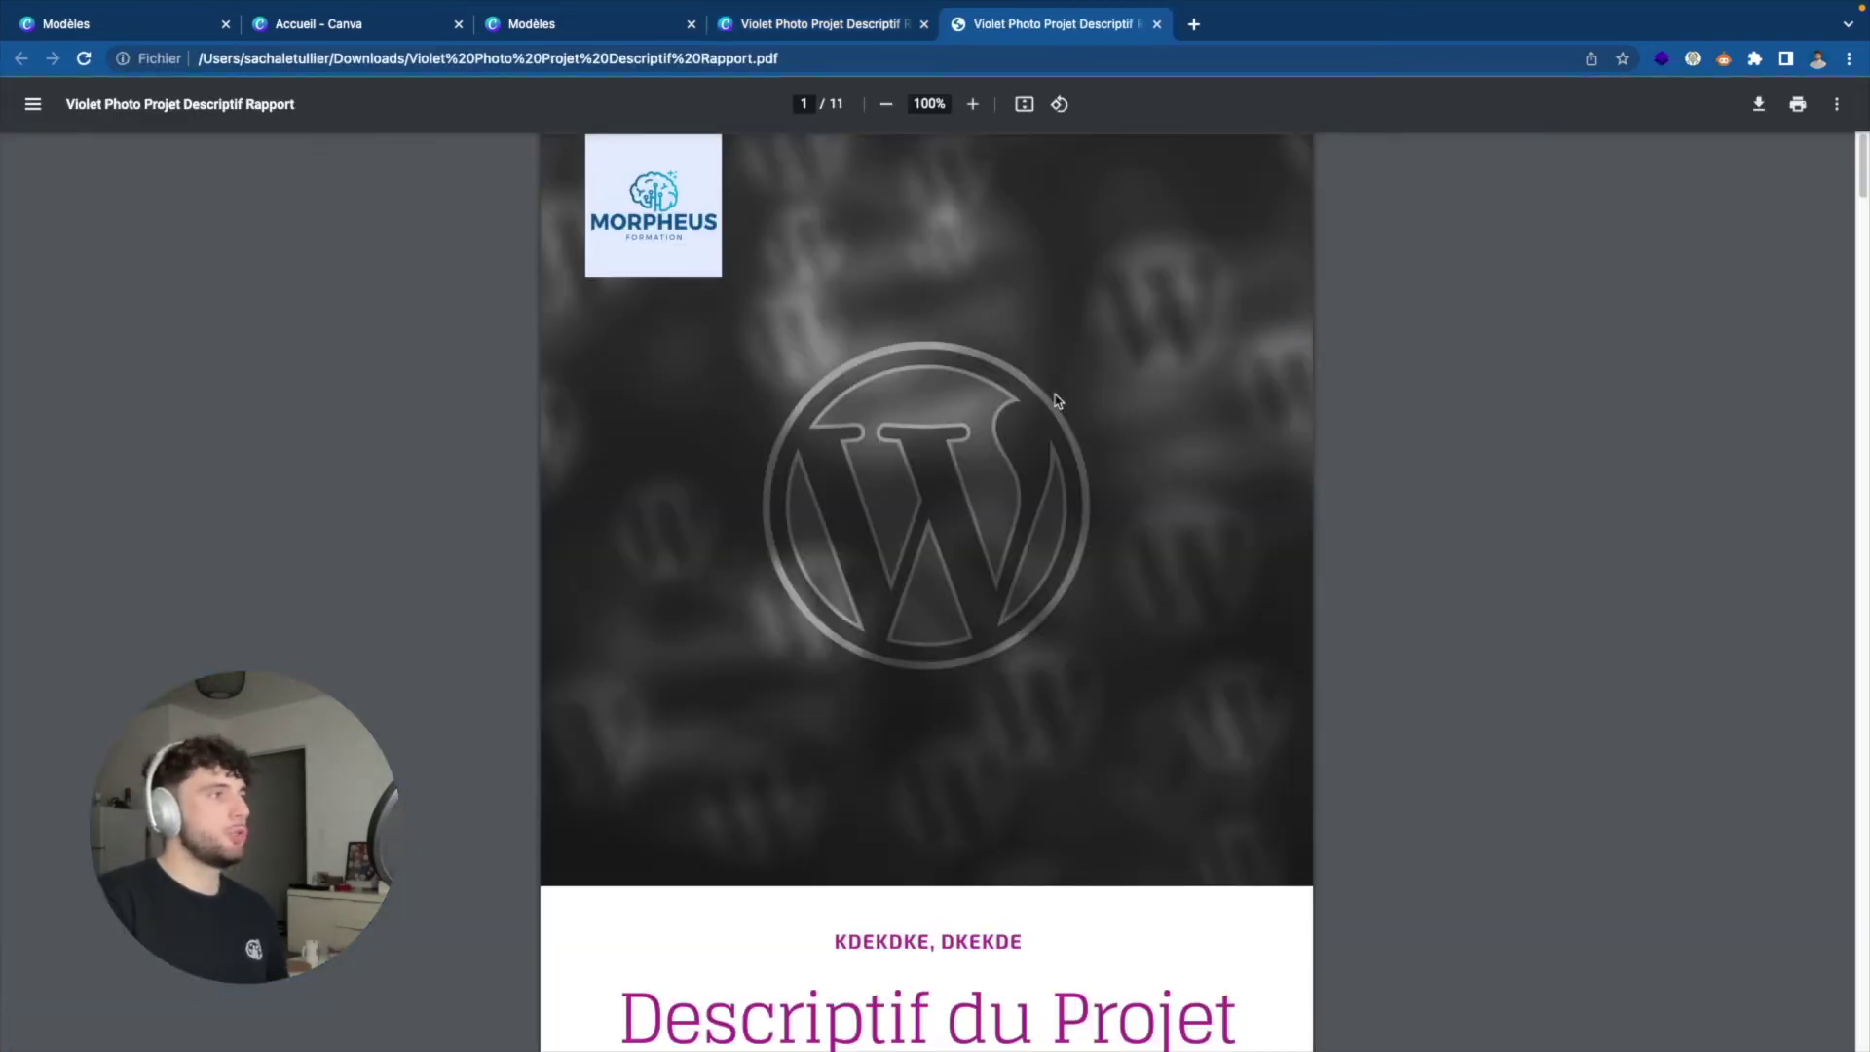
scroll(1057, 399, "down", 2)
scroll(1056, 399, "down", 4)
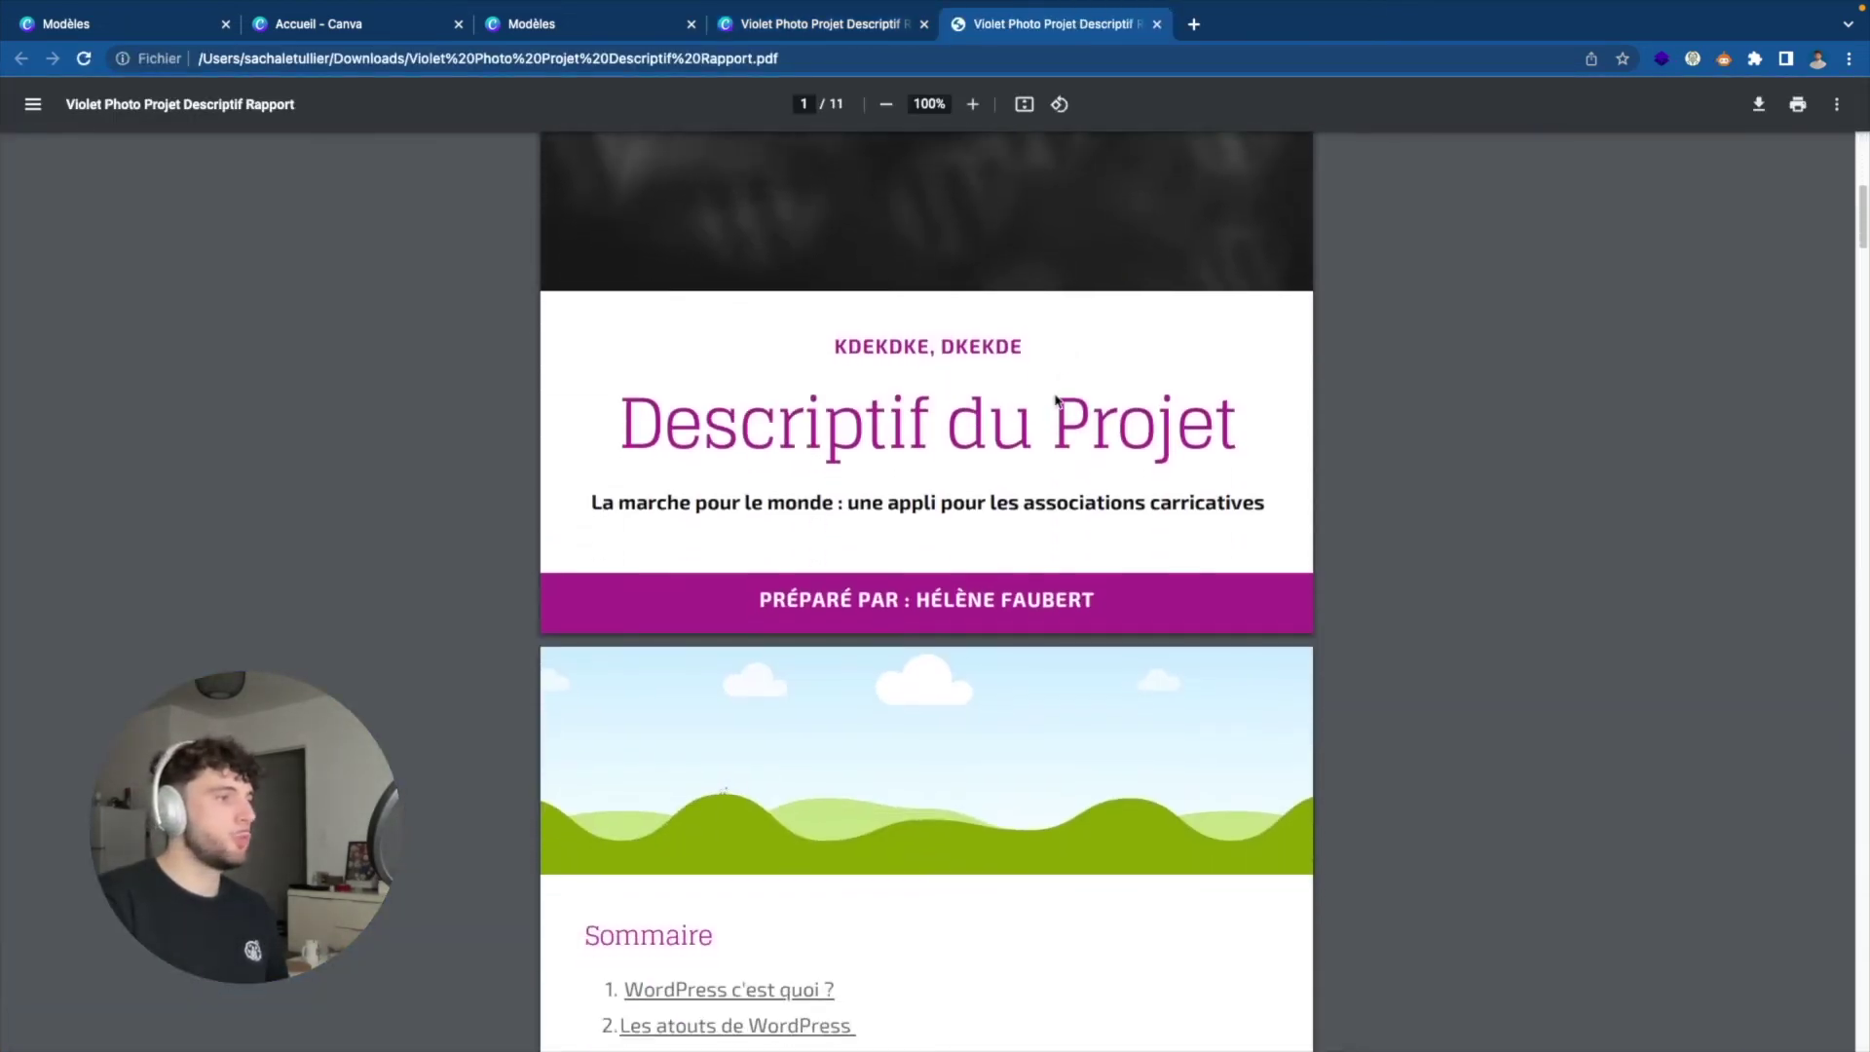
scroll(1057, 400, "down", 4)
scroll(1057, 400, "down", 8)
scroll(1057, 399, "down", 5)
scroll(1057, 399, "up", 15)
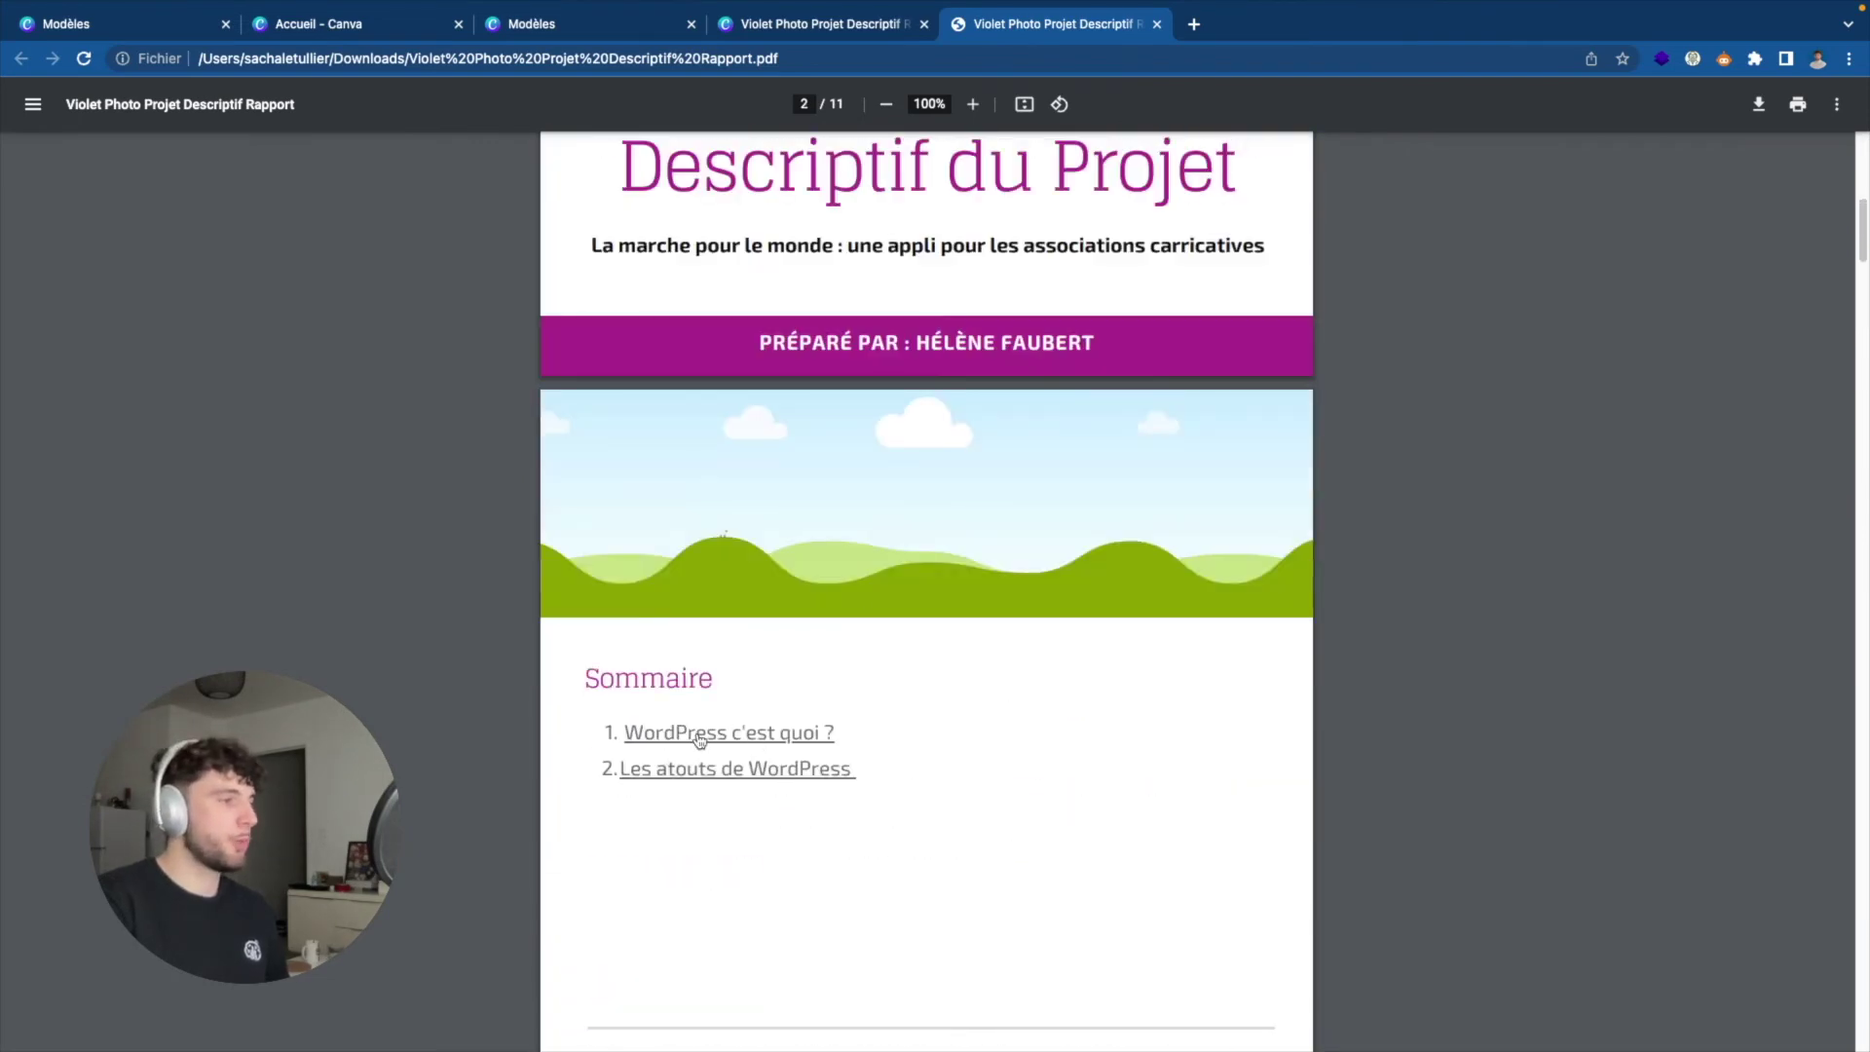
scroll(698, 740, "down", 3)
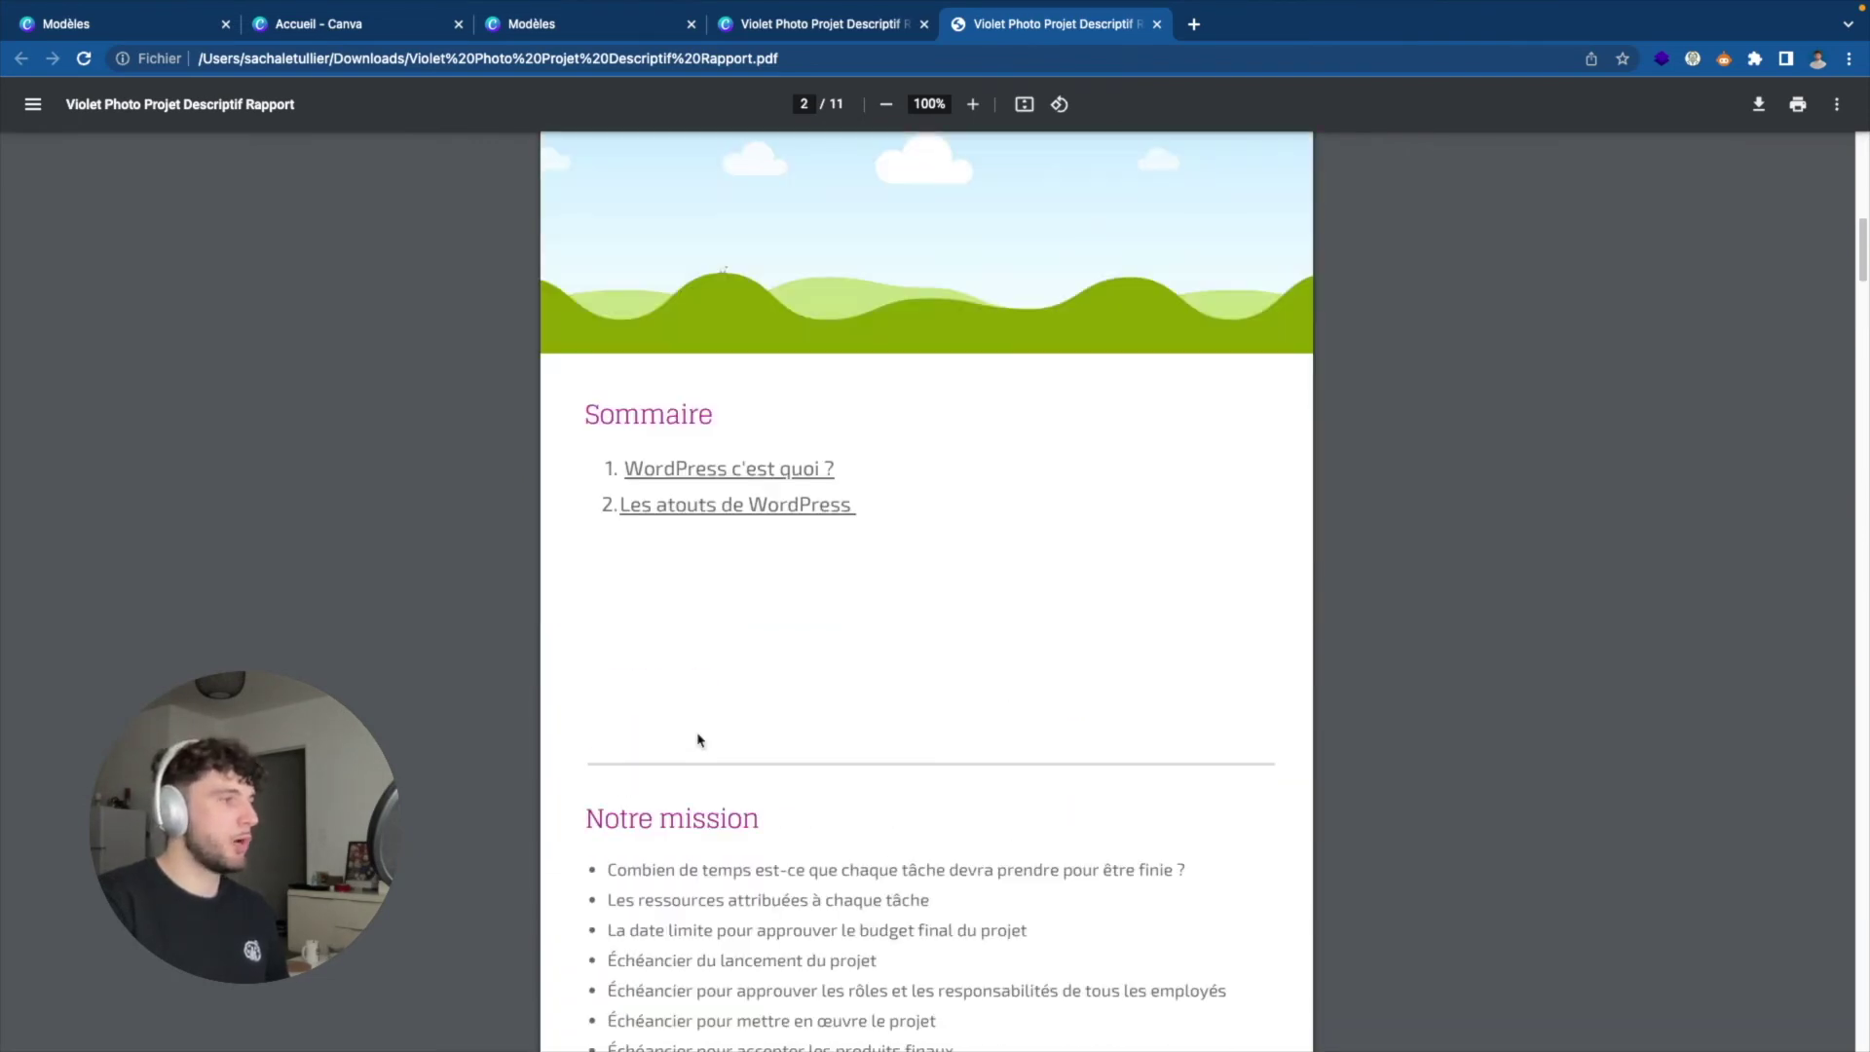
left_click(728, 509)
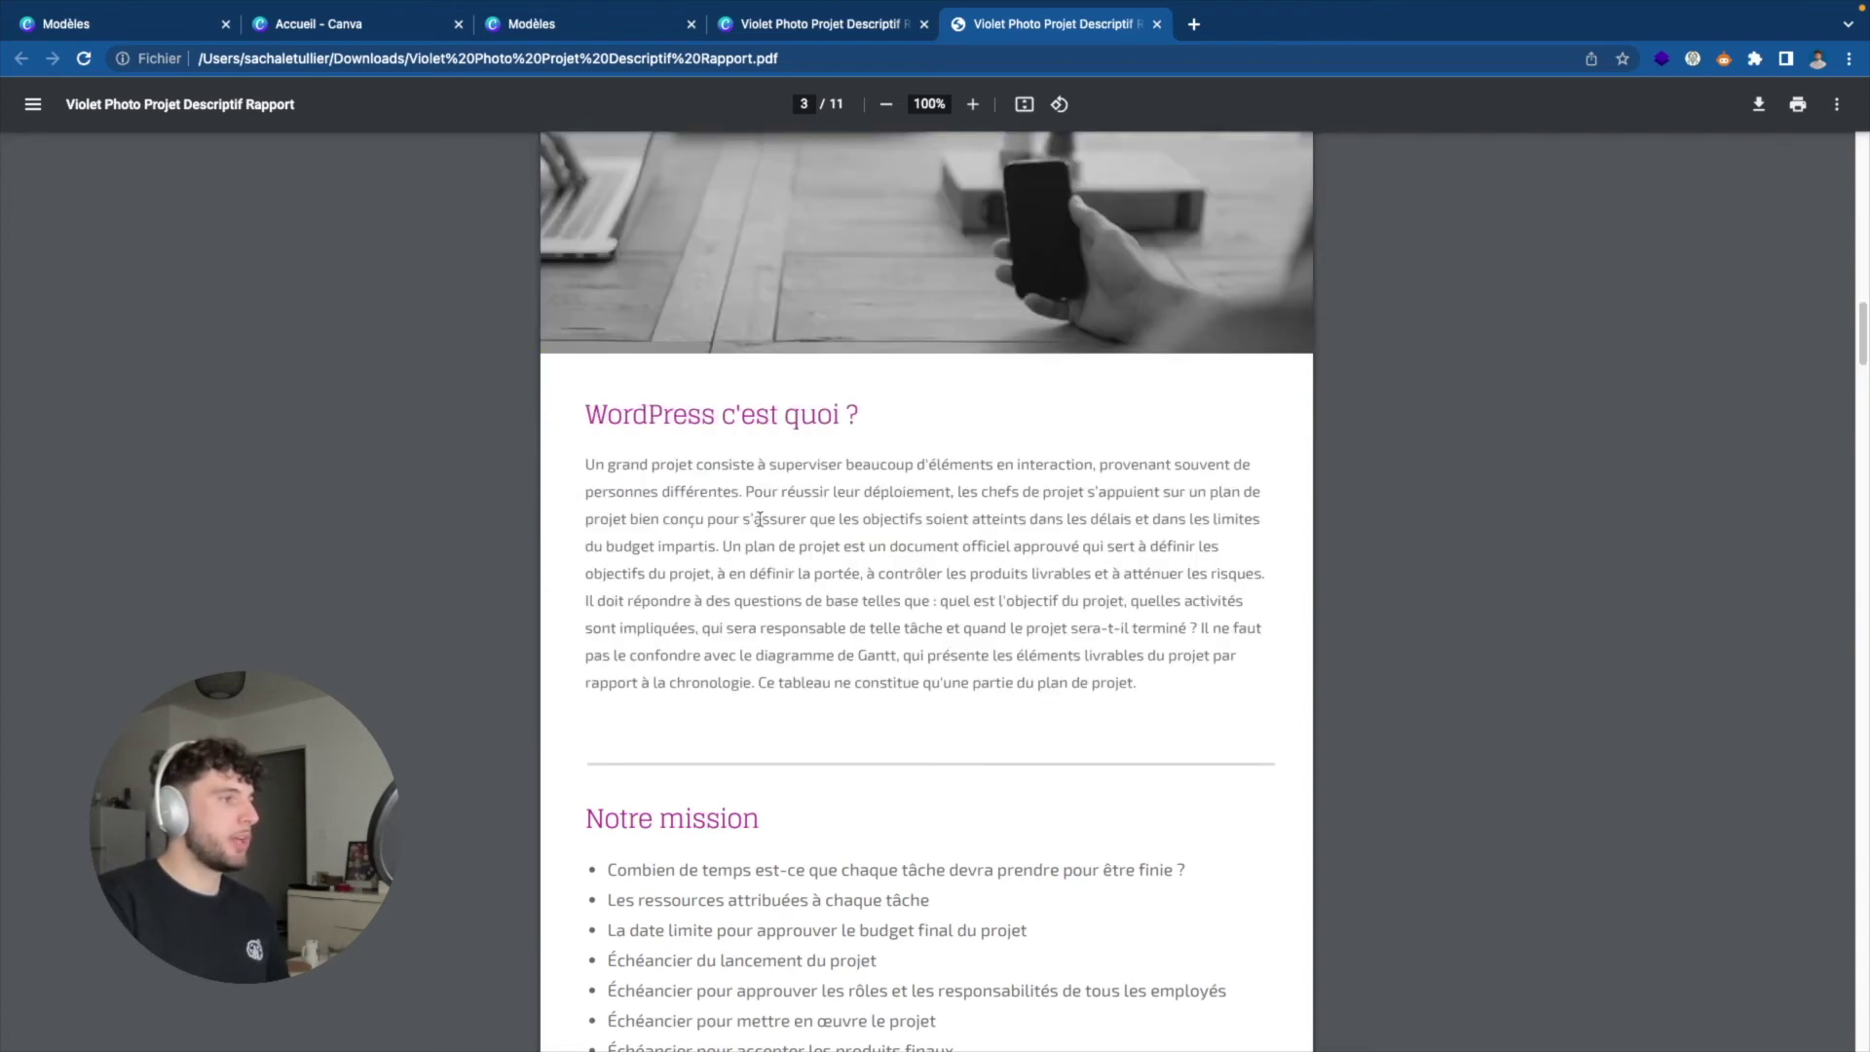
Test the 'Les atouts de WordPress' link and scroll back through the PDF pages.
scroll(663, 461, "down", 2)
scroll(817, 557, "up", 10)
scroll(779, 570, "up", 1)
scroll(769, 575, "up", 4)
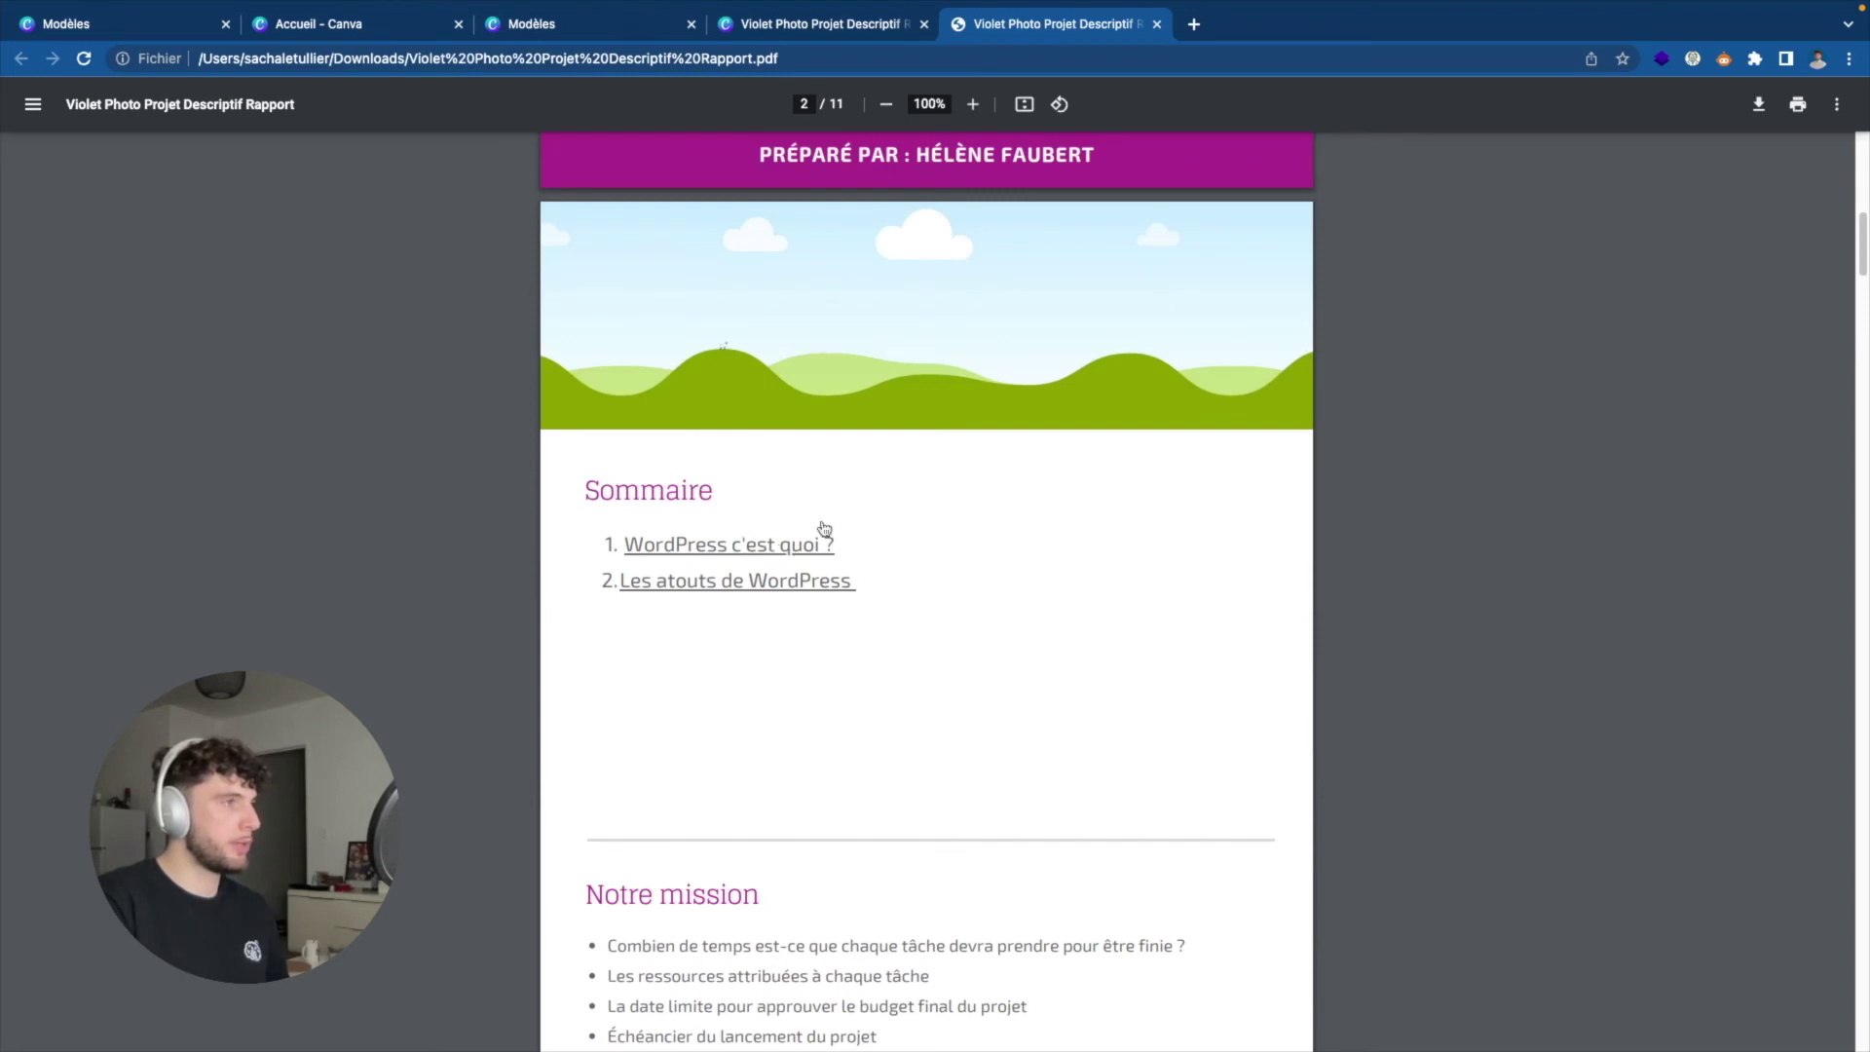
scroll(814, 511, "up", 1)
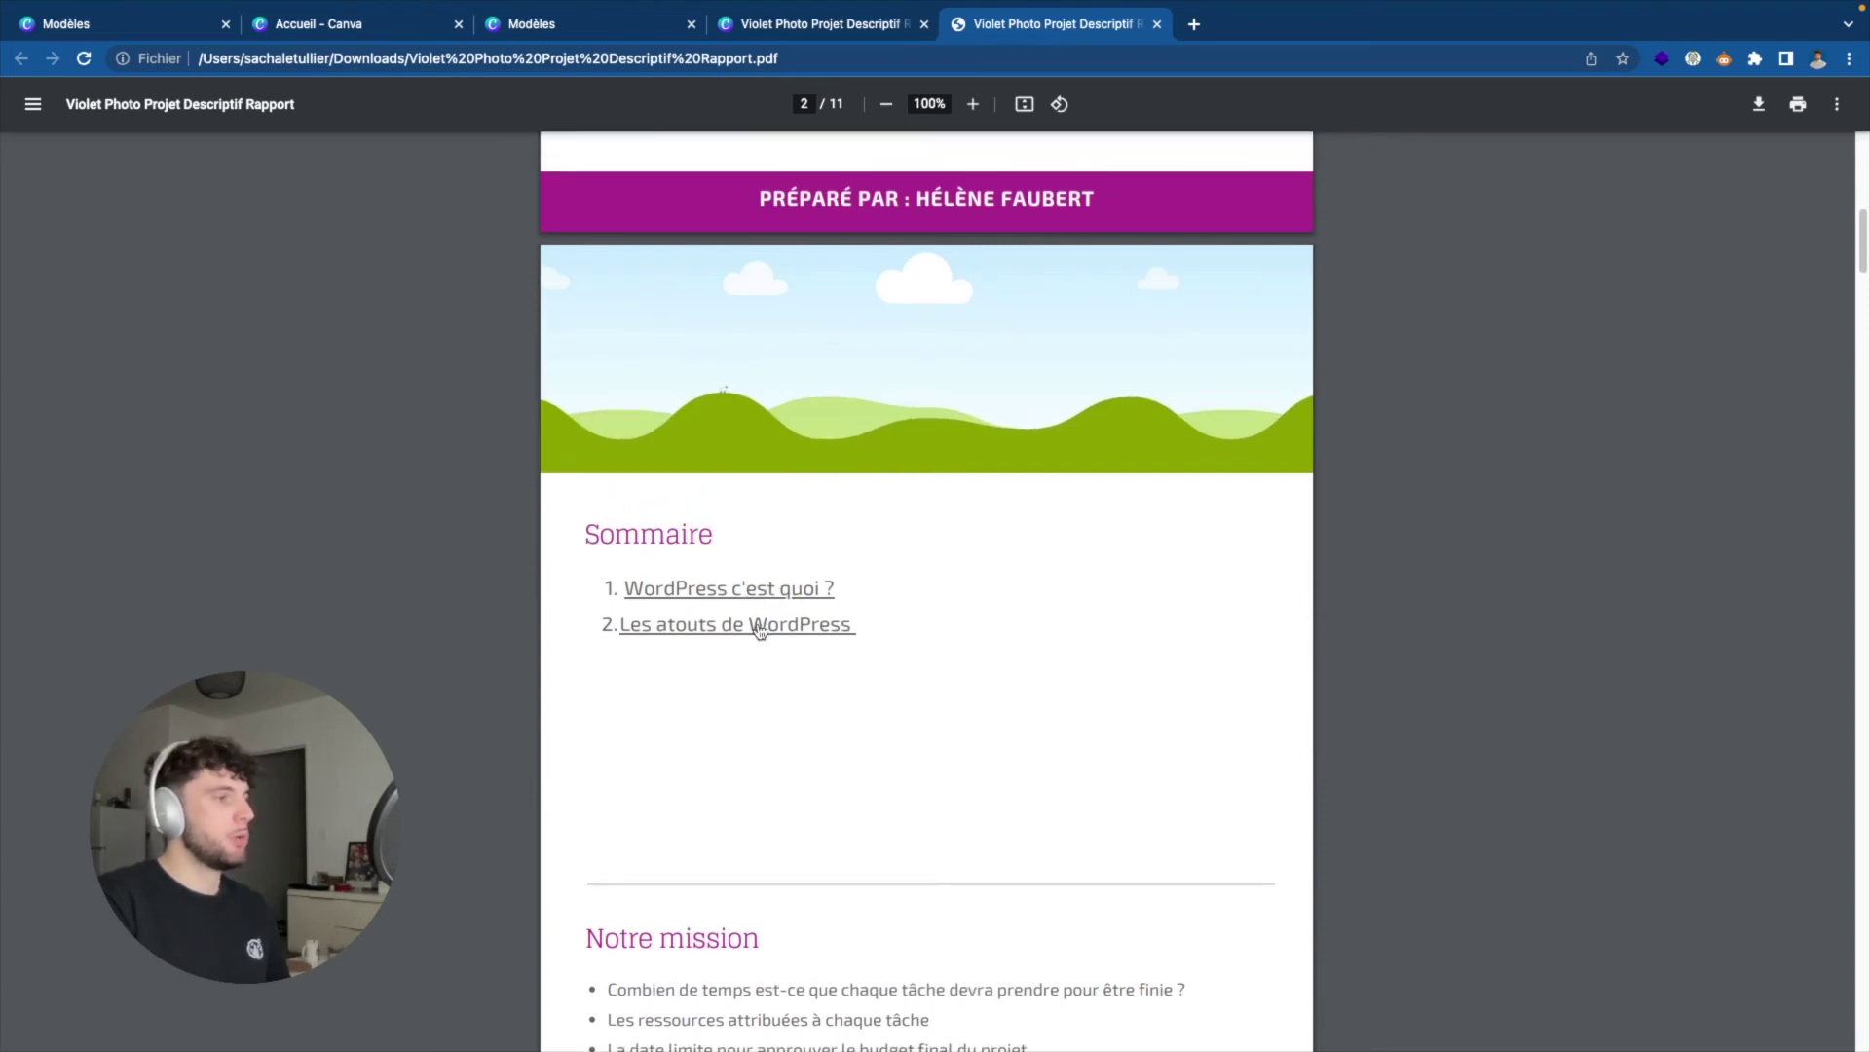
left_click(756, 628)
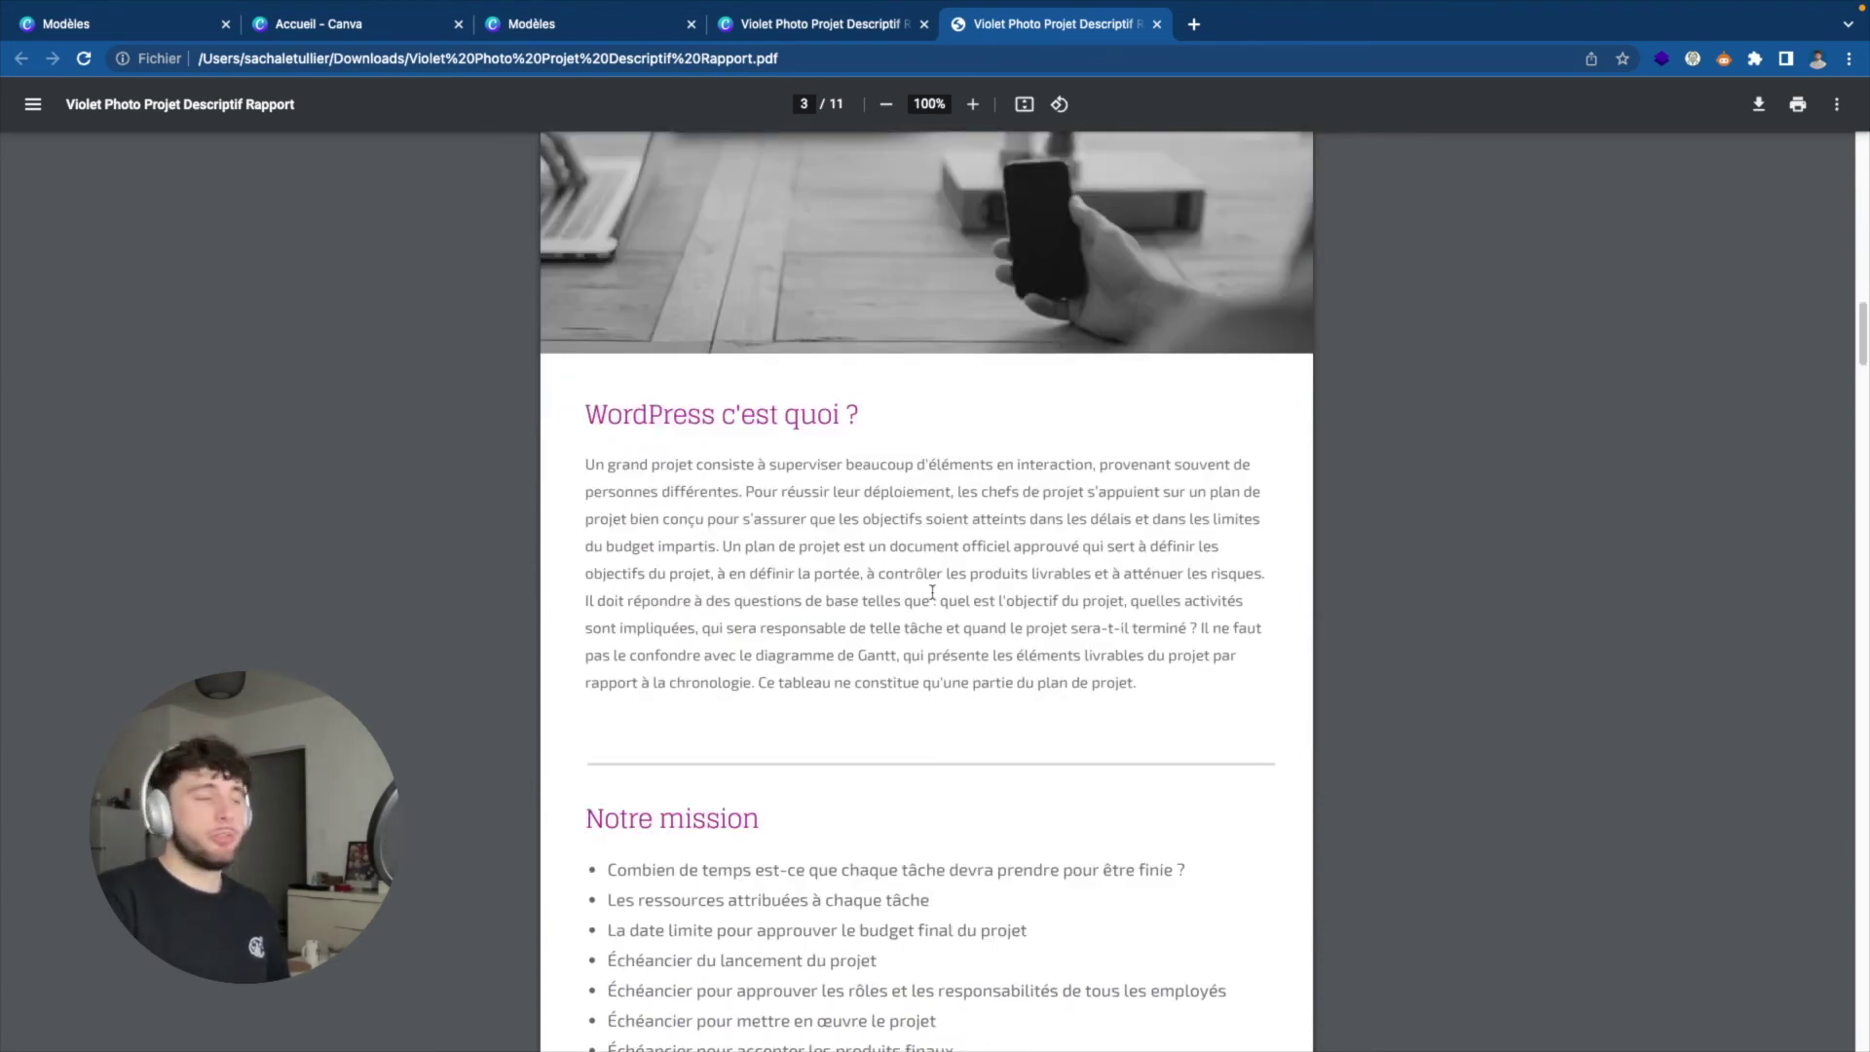
scroll(932, 591, "down", 10)
scroll(932, 591, "down", 10)
scroll(932, 591, "down", 10)
scroll(932, 591, "down", 10)
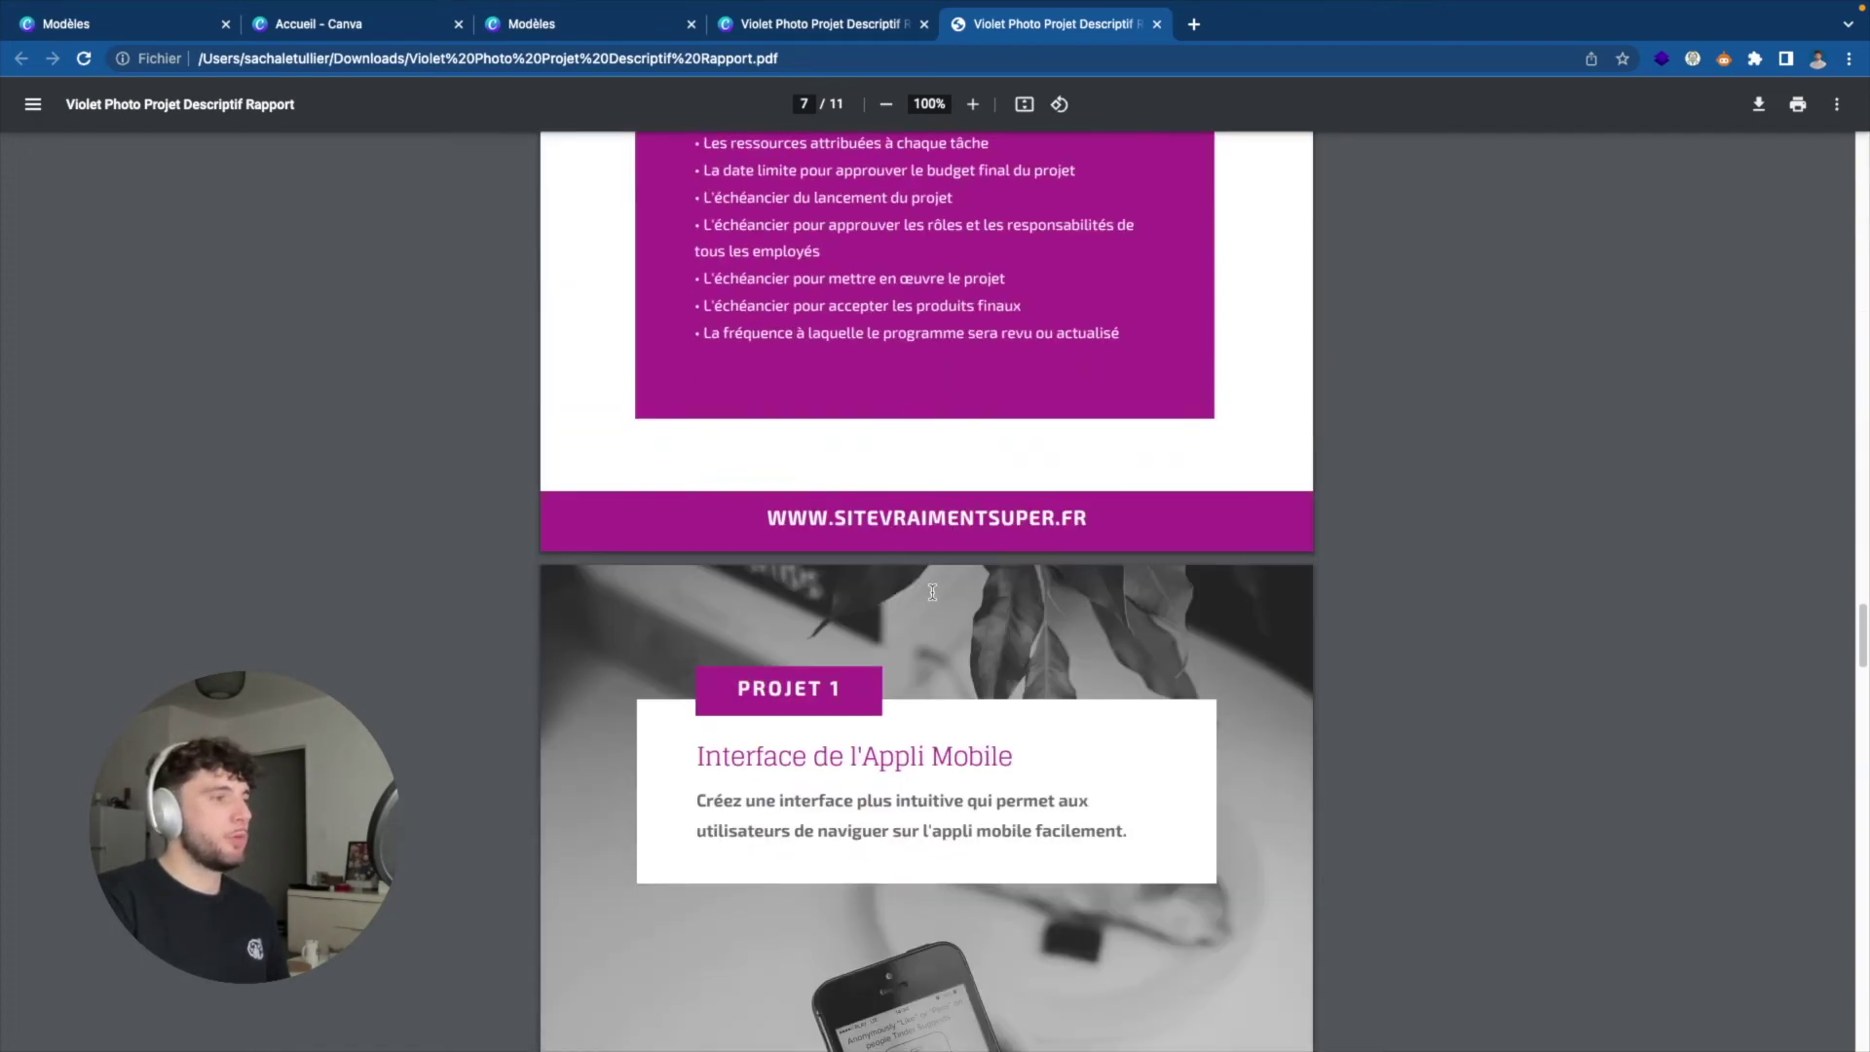
scroll(918, 388, "up", 5)
scroll(919, 387, "up", 10)
scroll(918, 388, "up", 1)
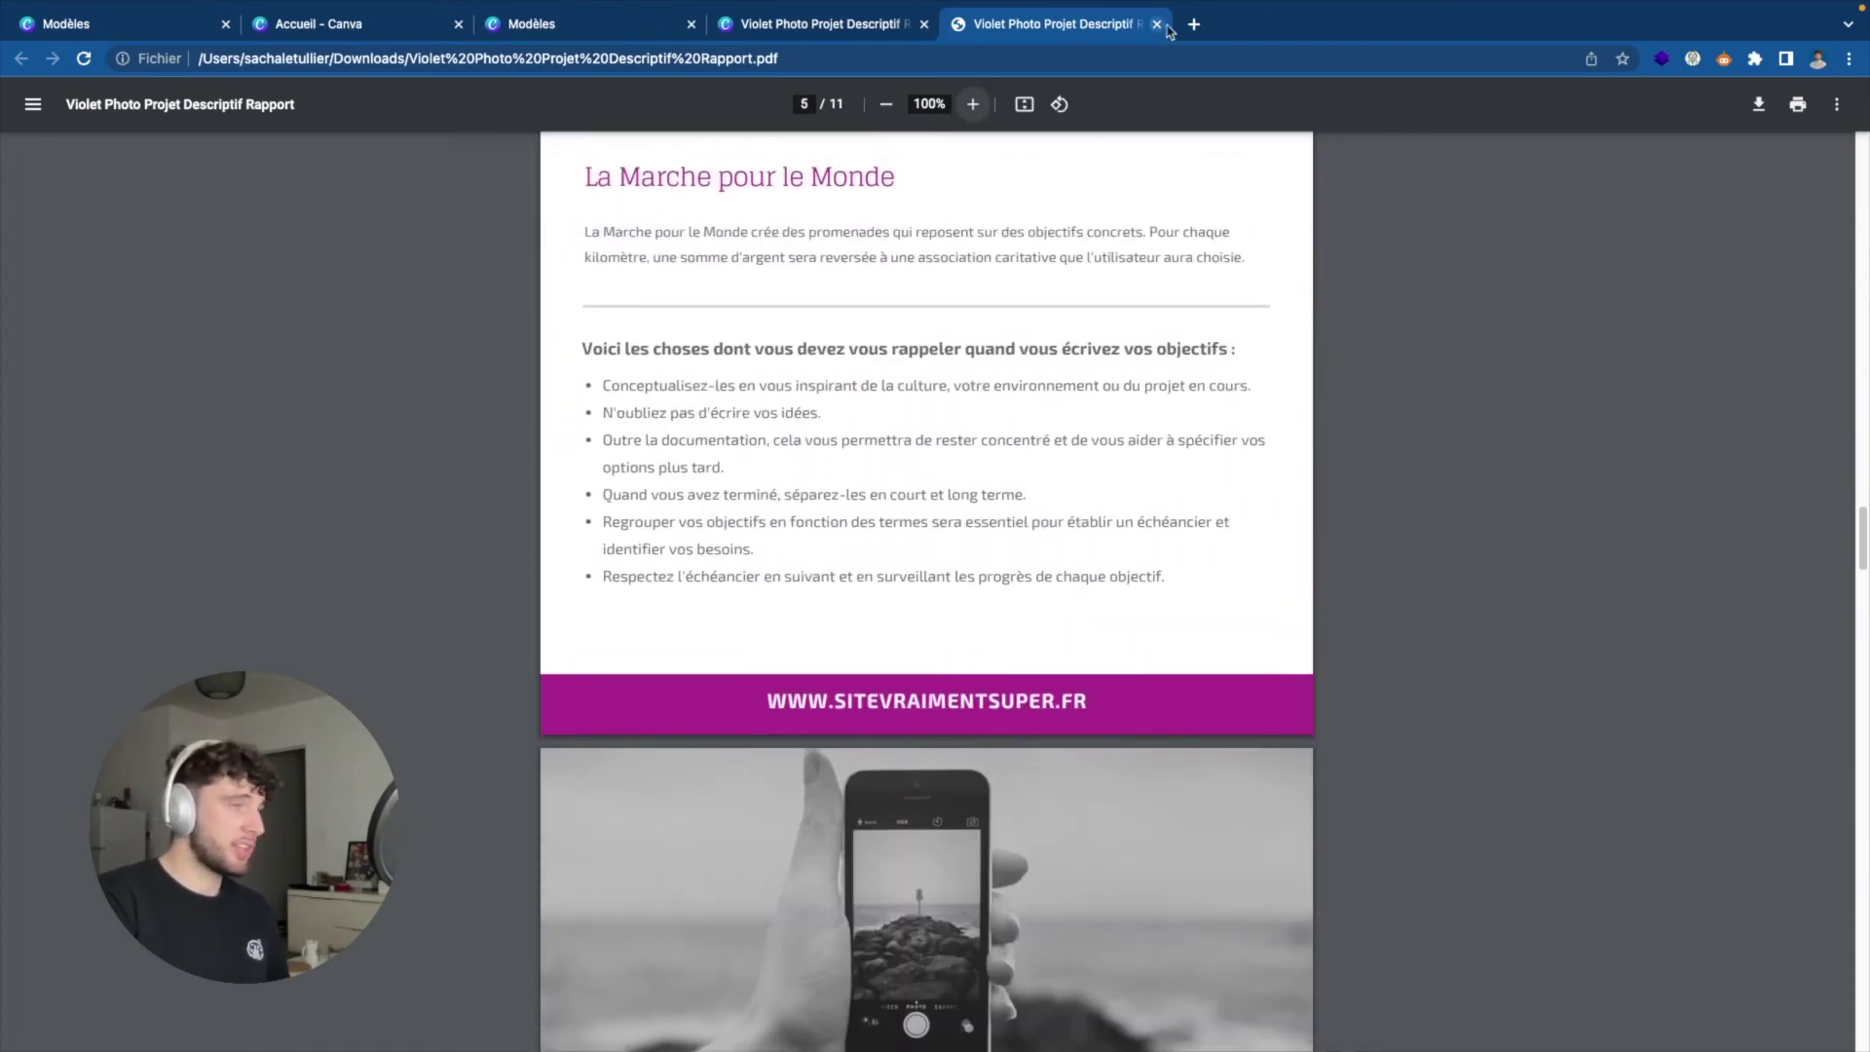
scroll(1148, 322, "up", 5)
scroll(1149, 323, "up", 10)
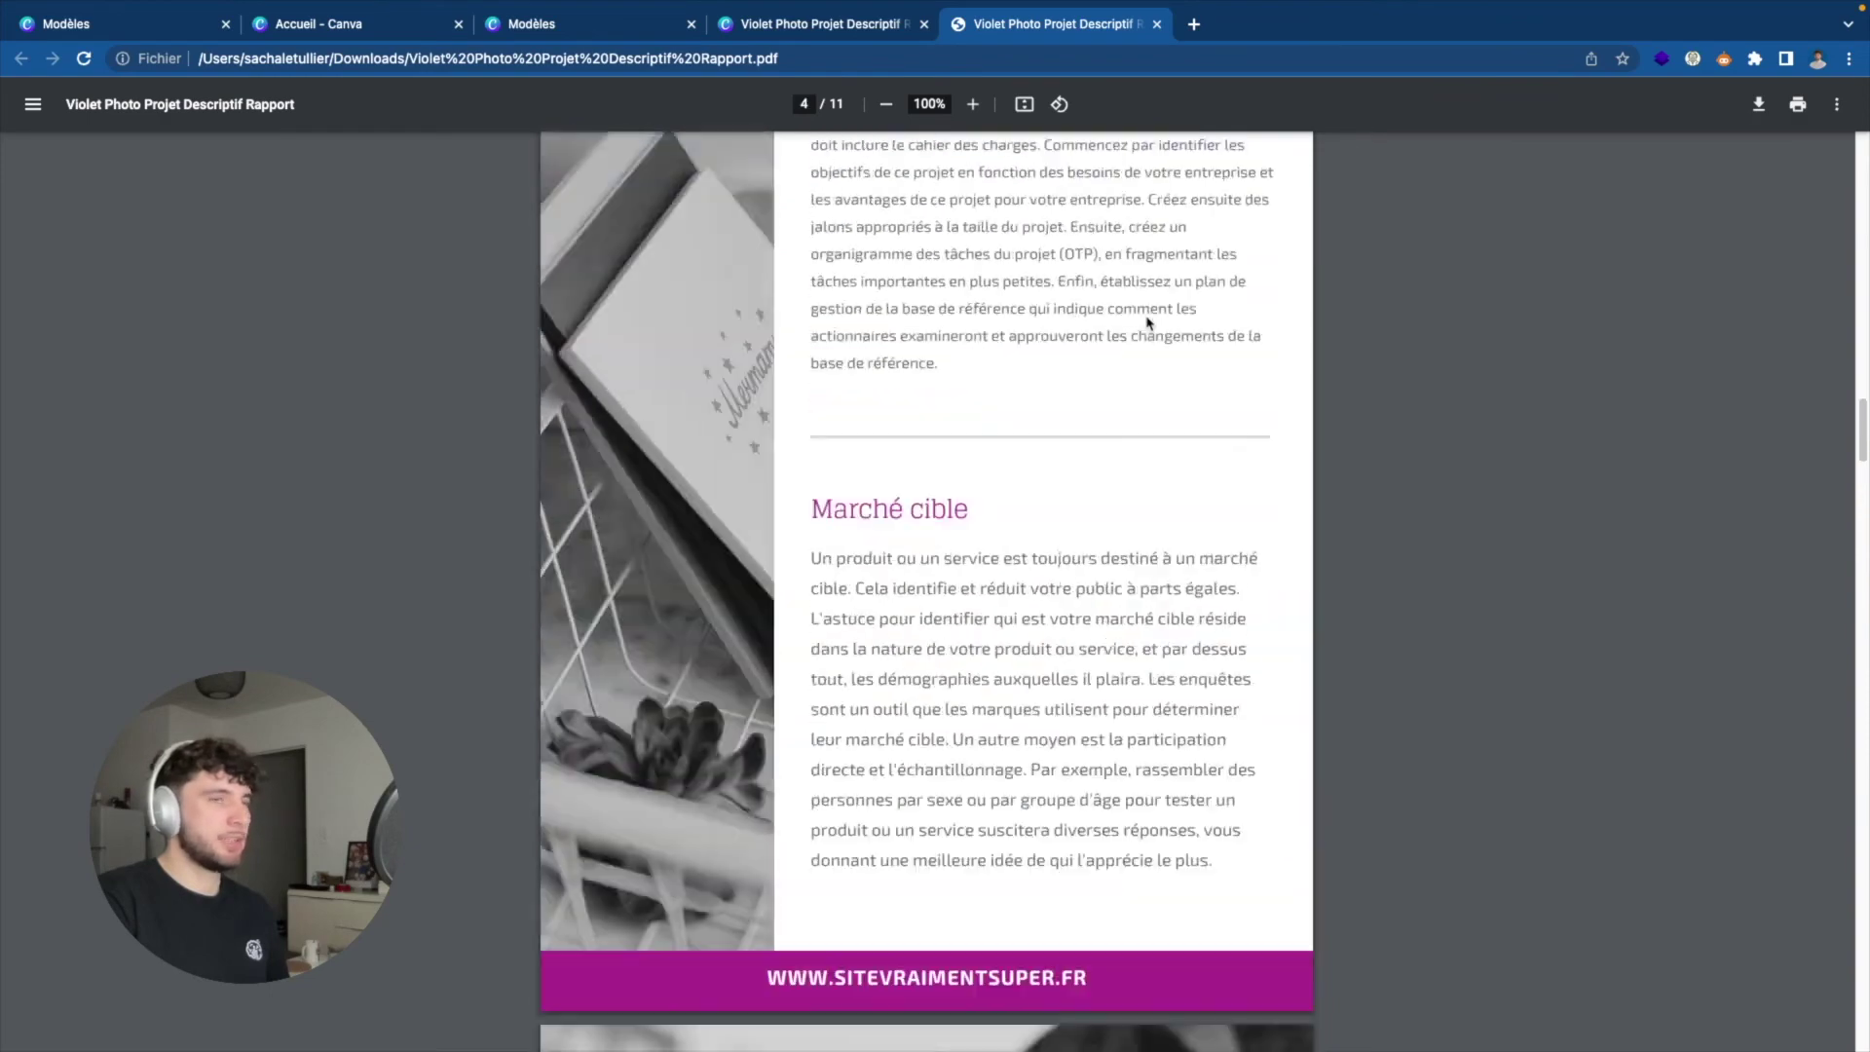
scroll(1148, 322, "up", 10)
scroll(1152, 279, "up", 5)
scroll(1152, 279, "up", 10)
scroll(1003, 248, "up", 1)
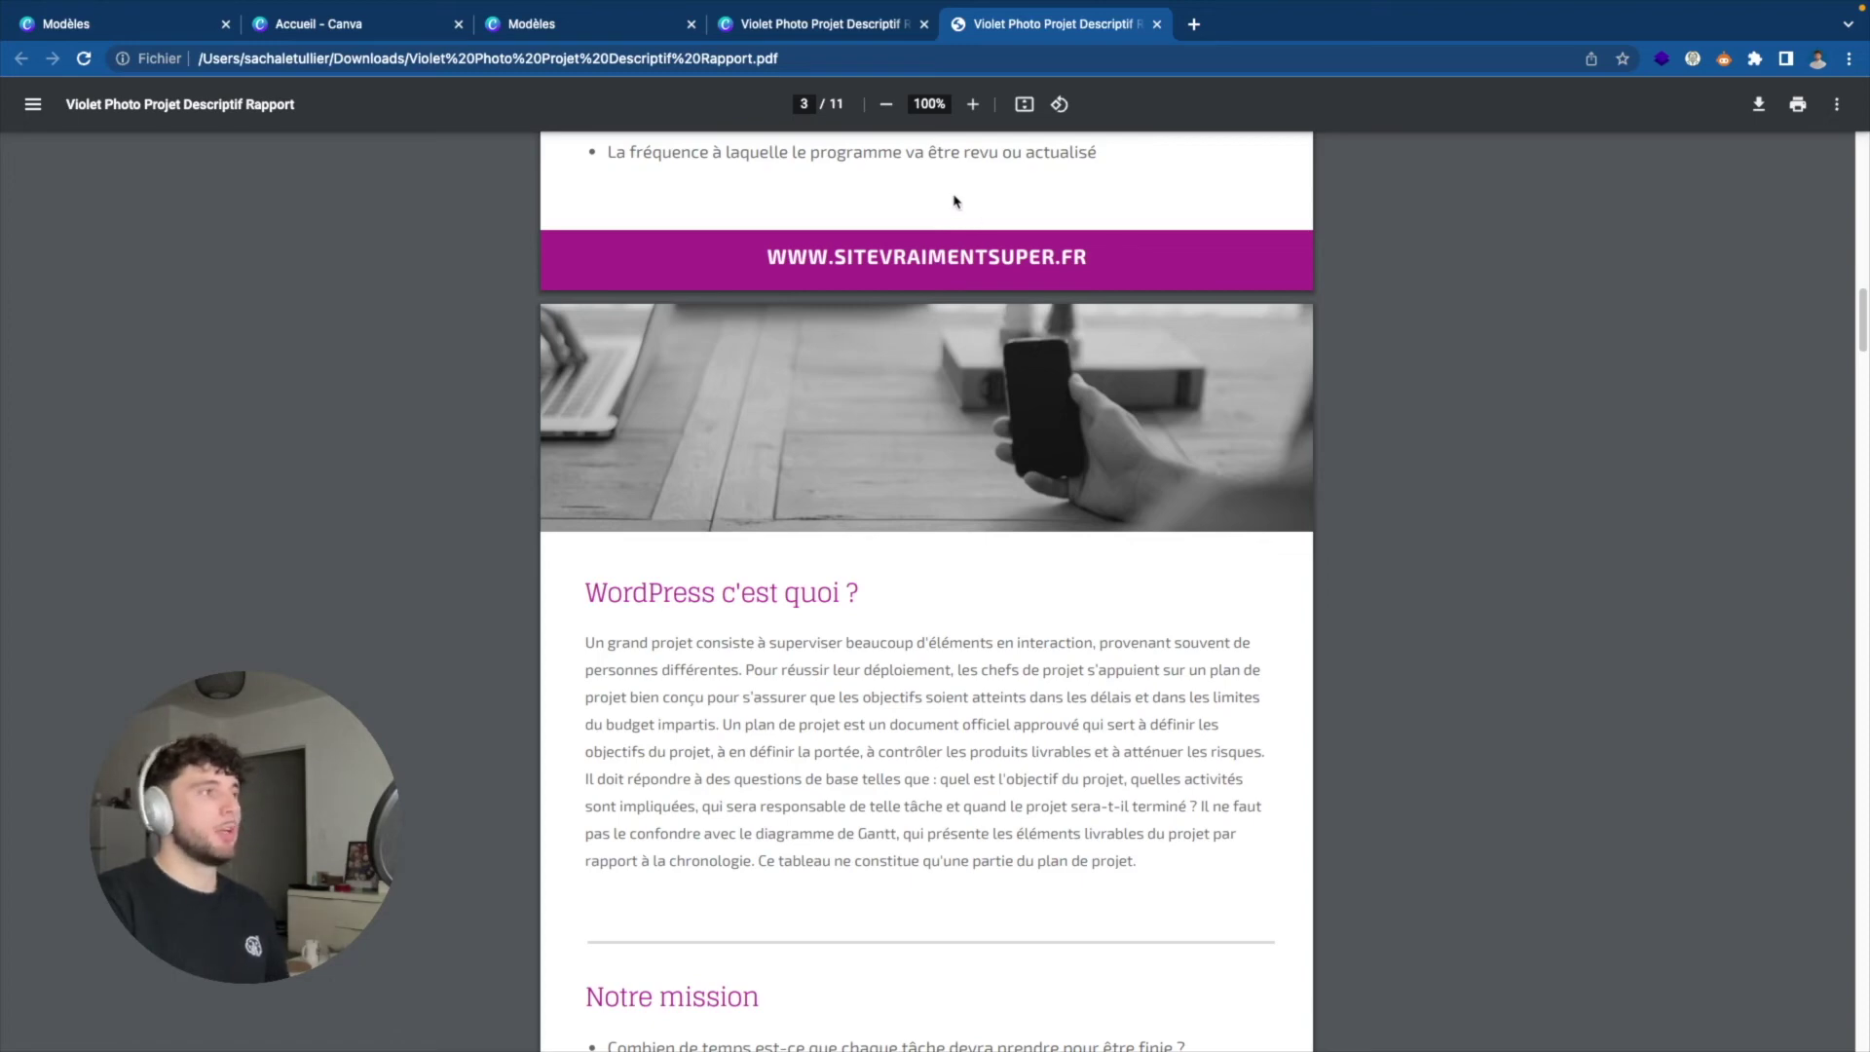
scroll(954, 201, "up", 10)
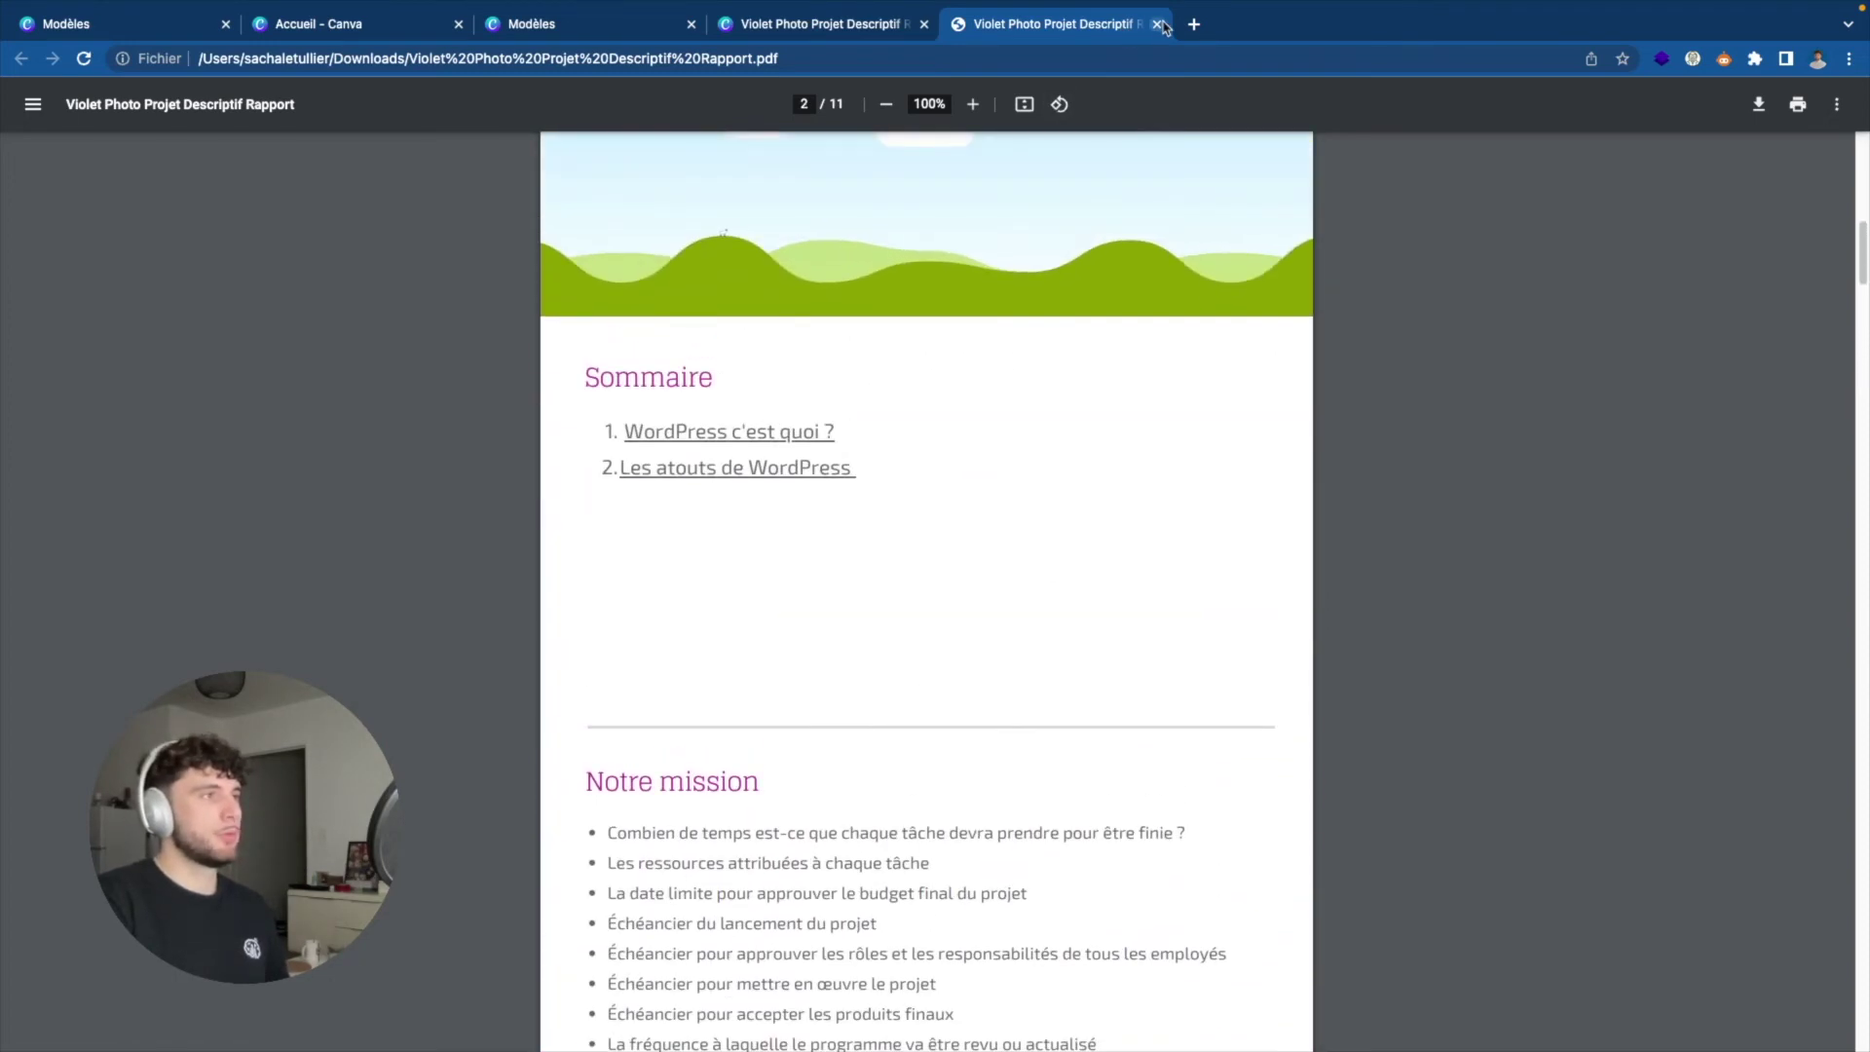
Close the PDF tab, dismiss Canva's professional print offer, and scroll up through the report.
left_click(1158, 24)
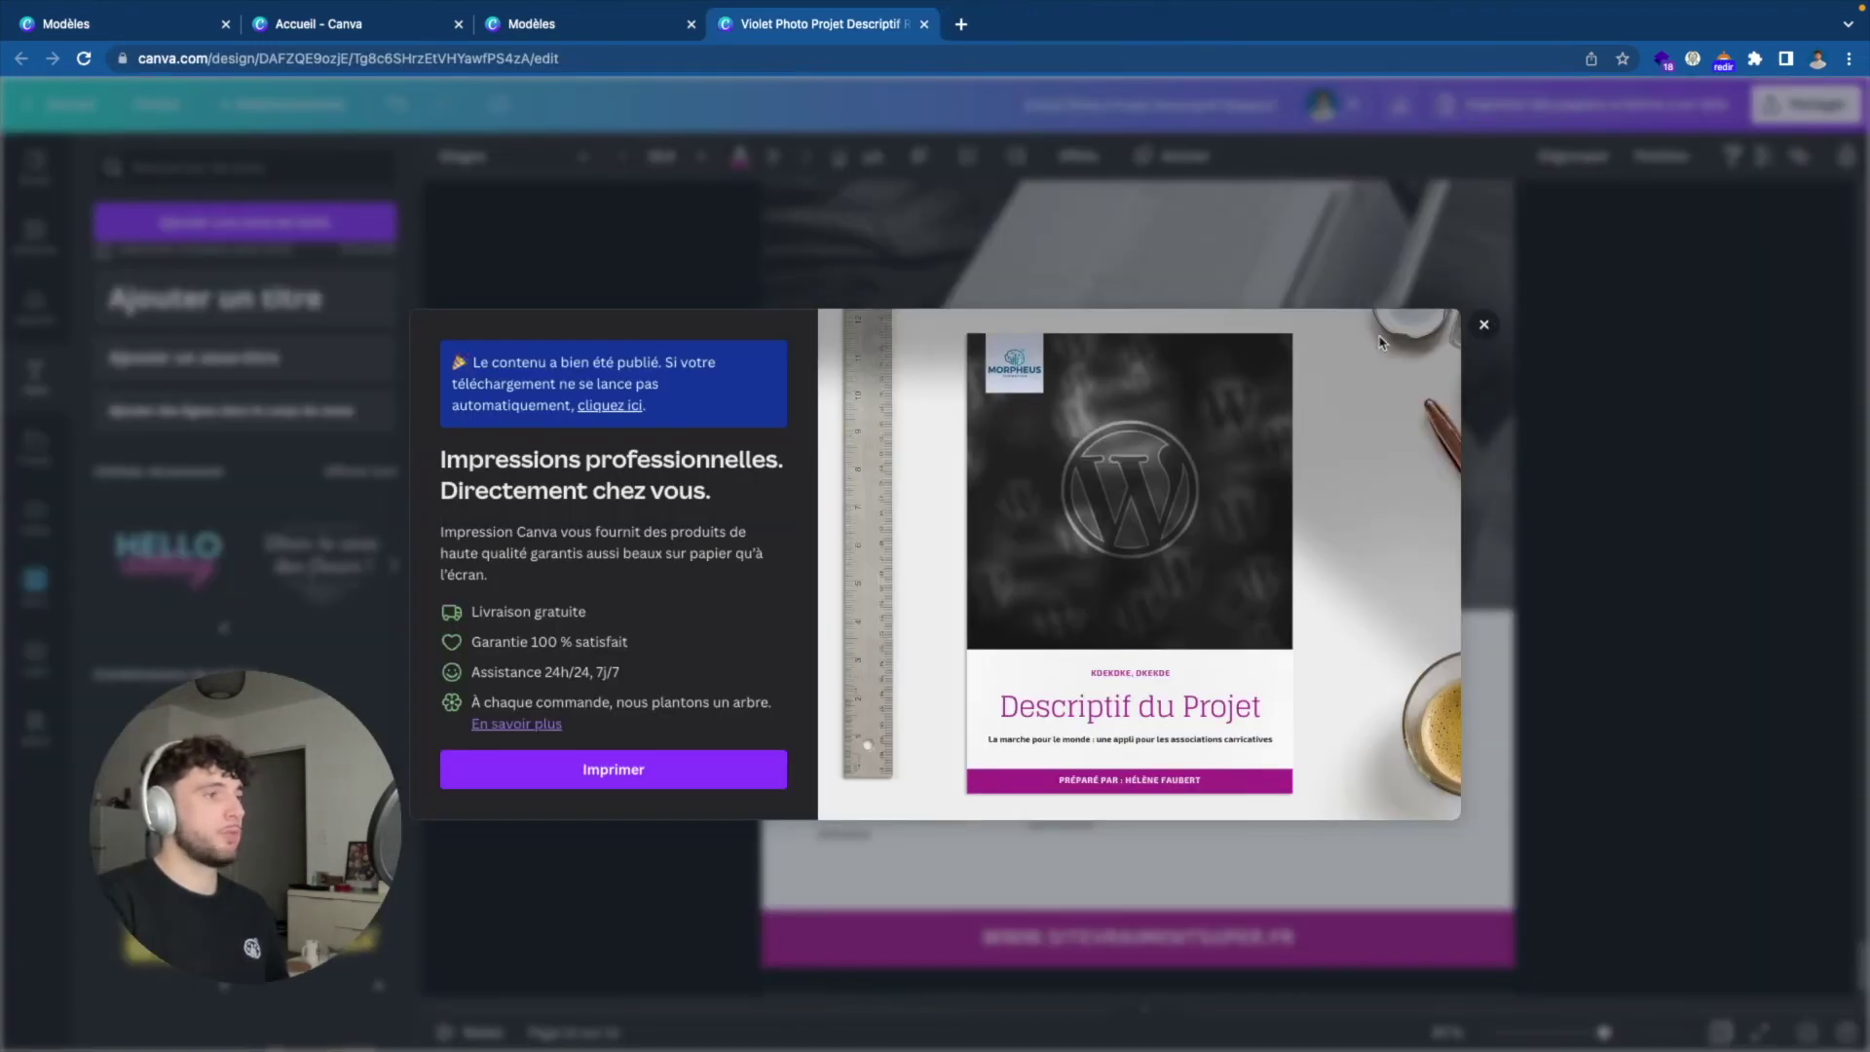
left_click(1483, 325)
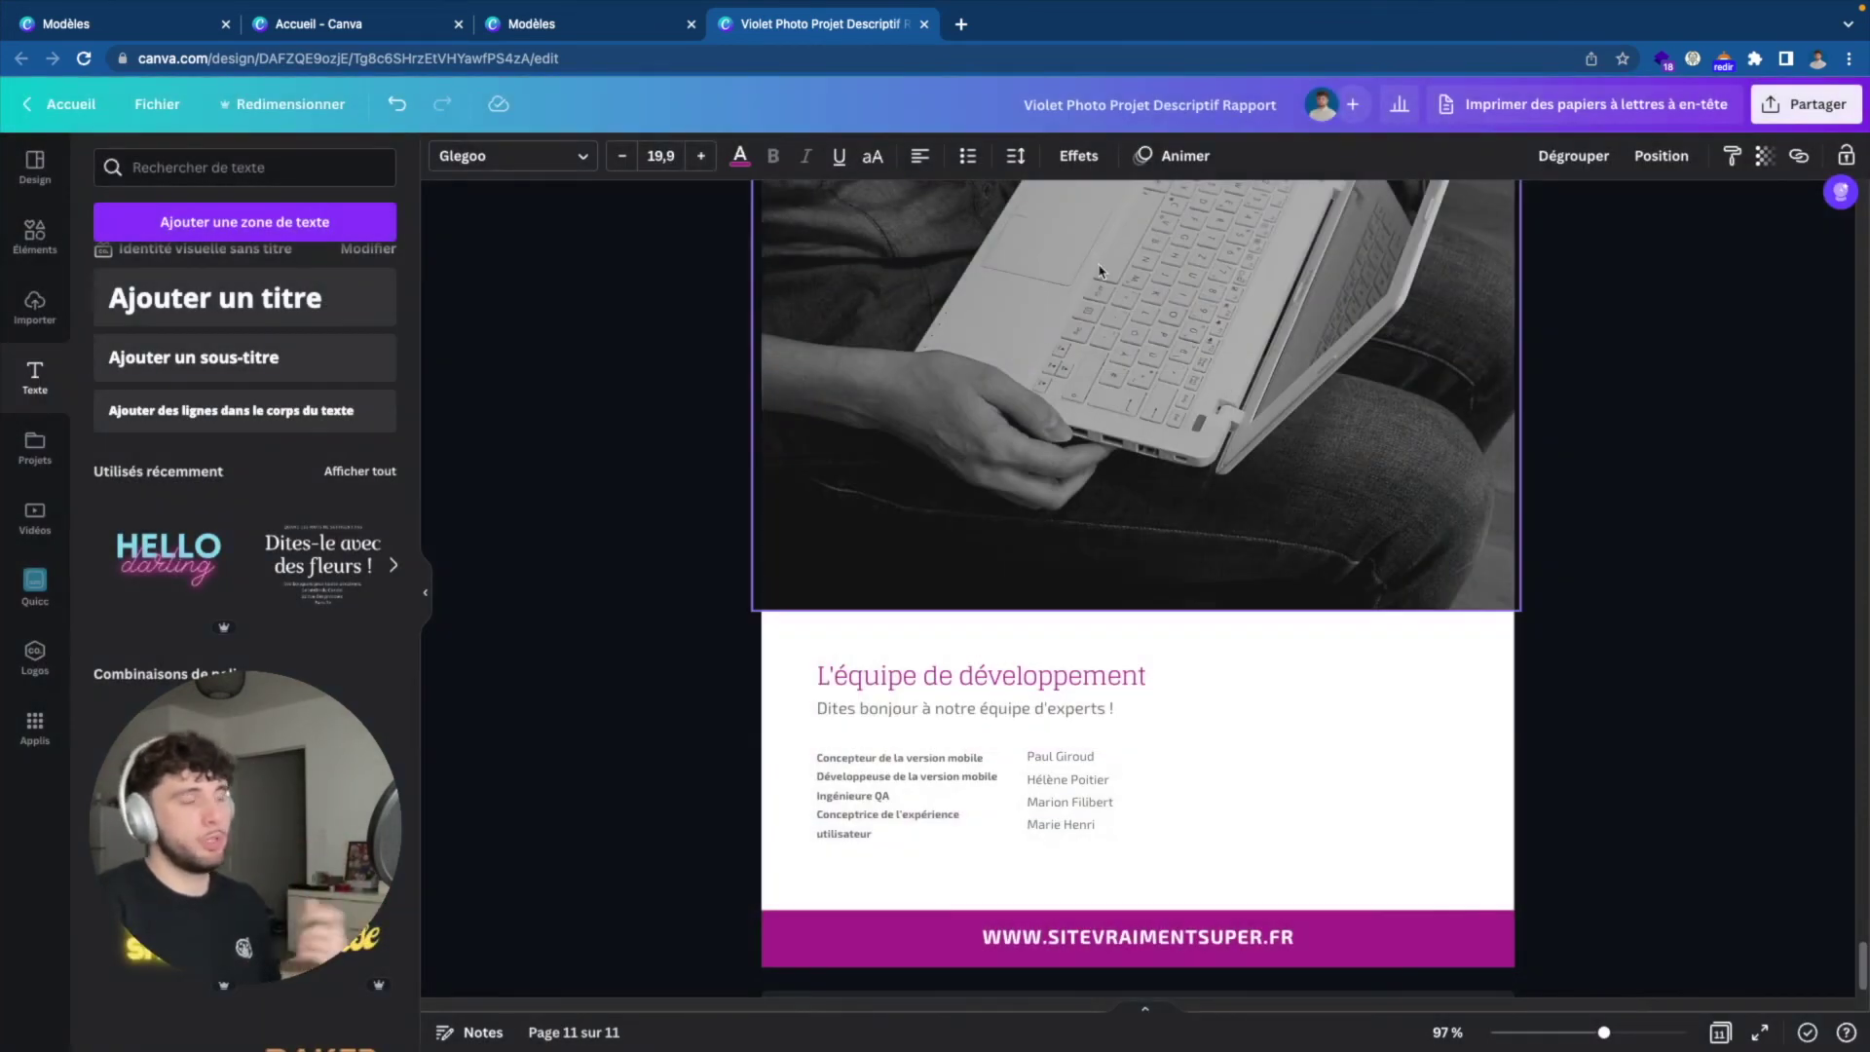
scroll(690, 263, "up", 3)
scroll(691, 261, "up", 5)
scroll(696, 259, "up", 1)
scroll(701, 258, "up", 7)
scroll(699, 253, "up", 1)
scroll(701, 255, "up", 5)
scroll(701, 258, "up", 3)
scroll(672, 302, "up", 2)
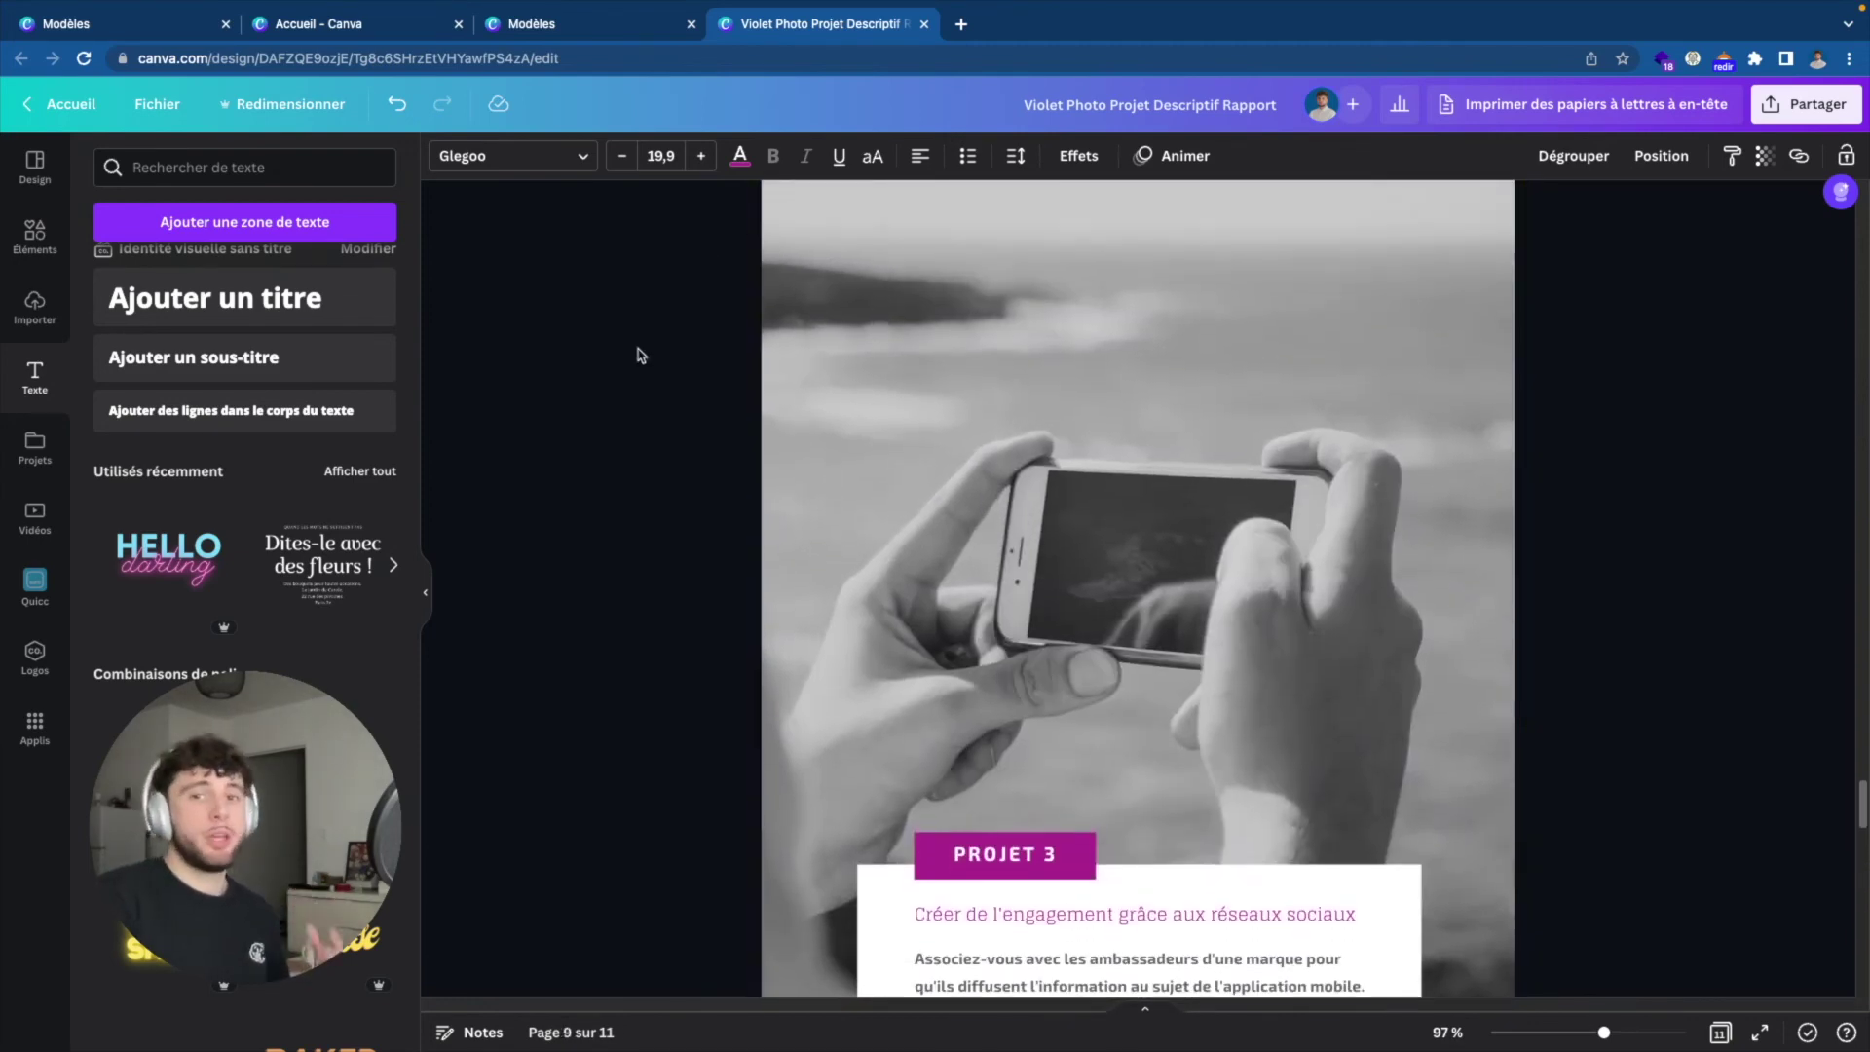